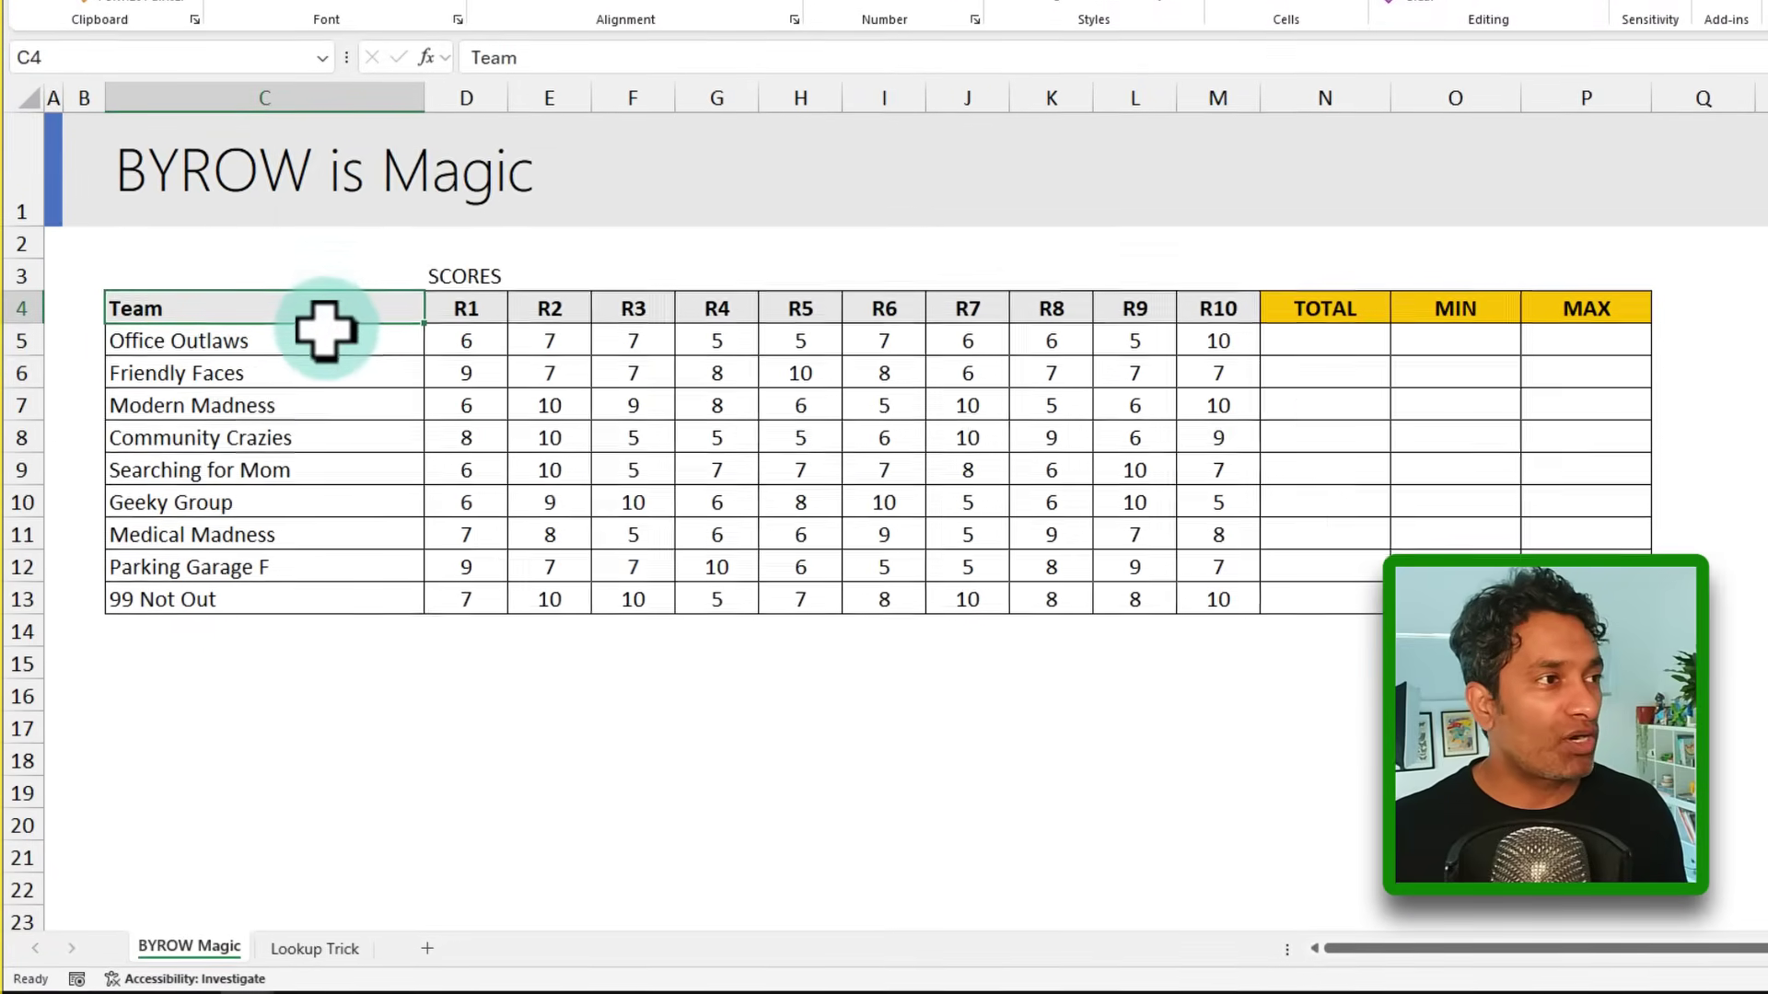
Step: Highlight the Team names, round scores, TOTAL, MIN and MAX columns, and Office Outlaws' row
left_click_drag(323, 324, 356, 611)
left_click_drag(497, 311, 1210, 592)
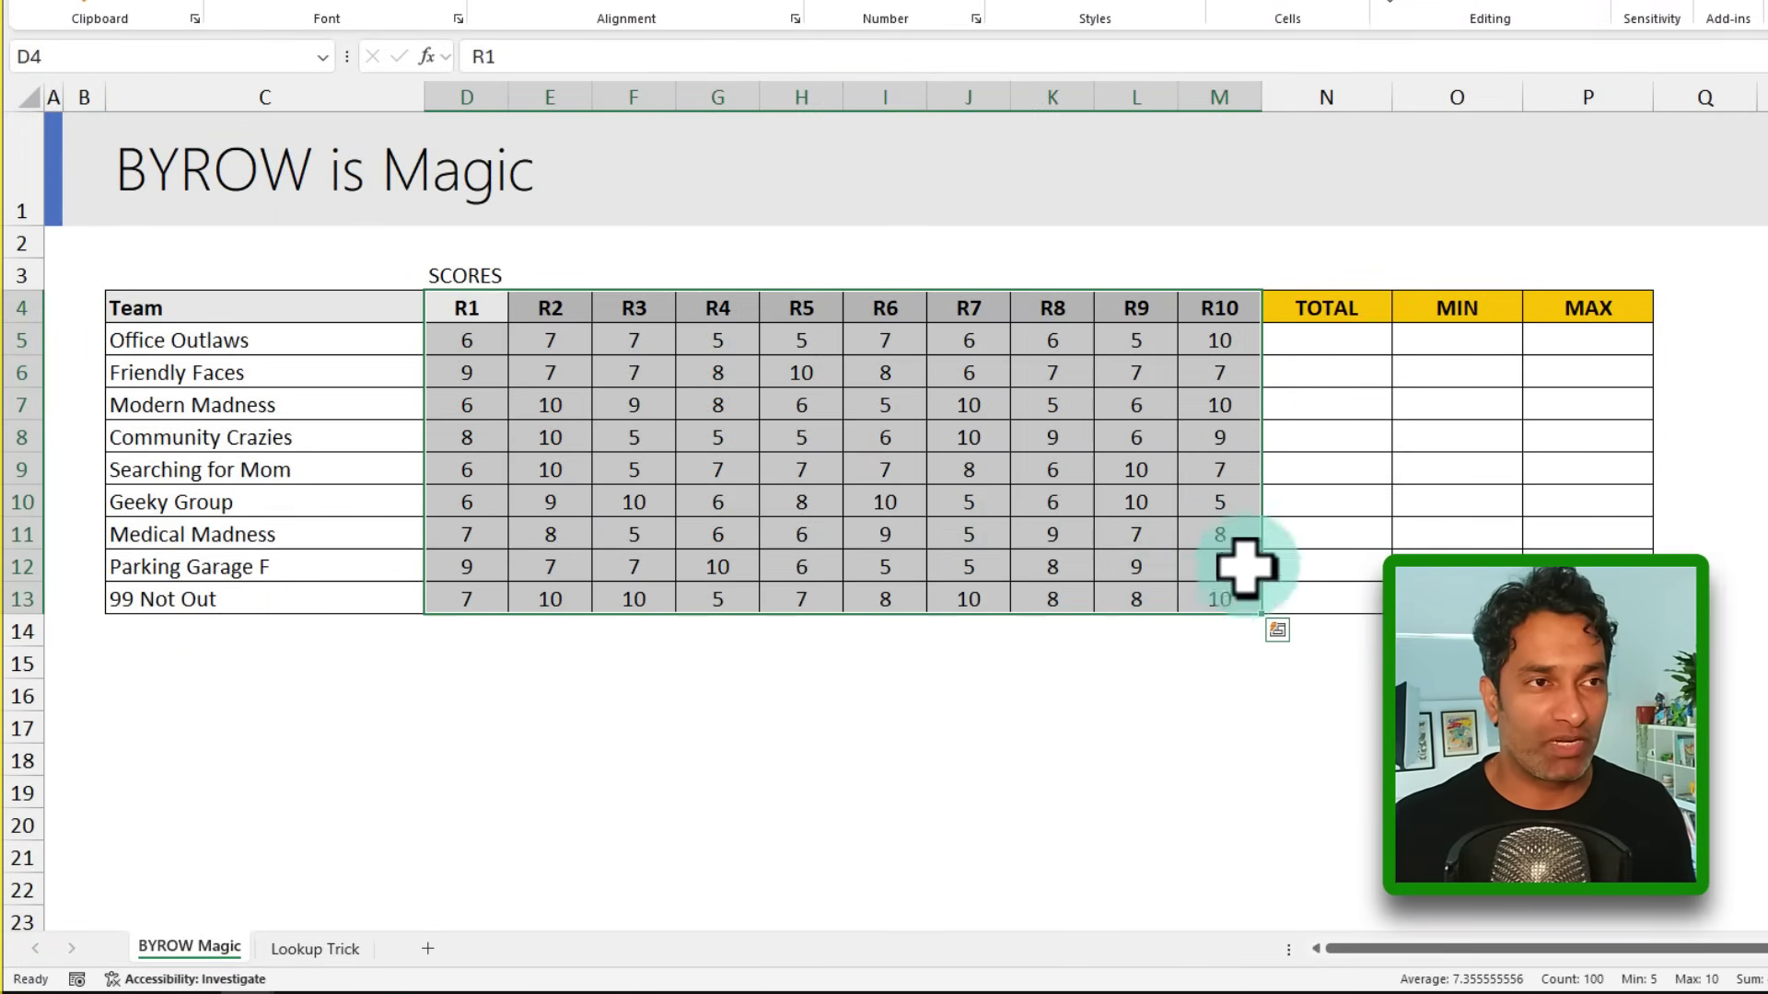
left_click(1323, 318)
left_click_drag(1323, 317, 1336, 582)
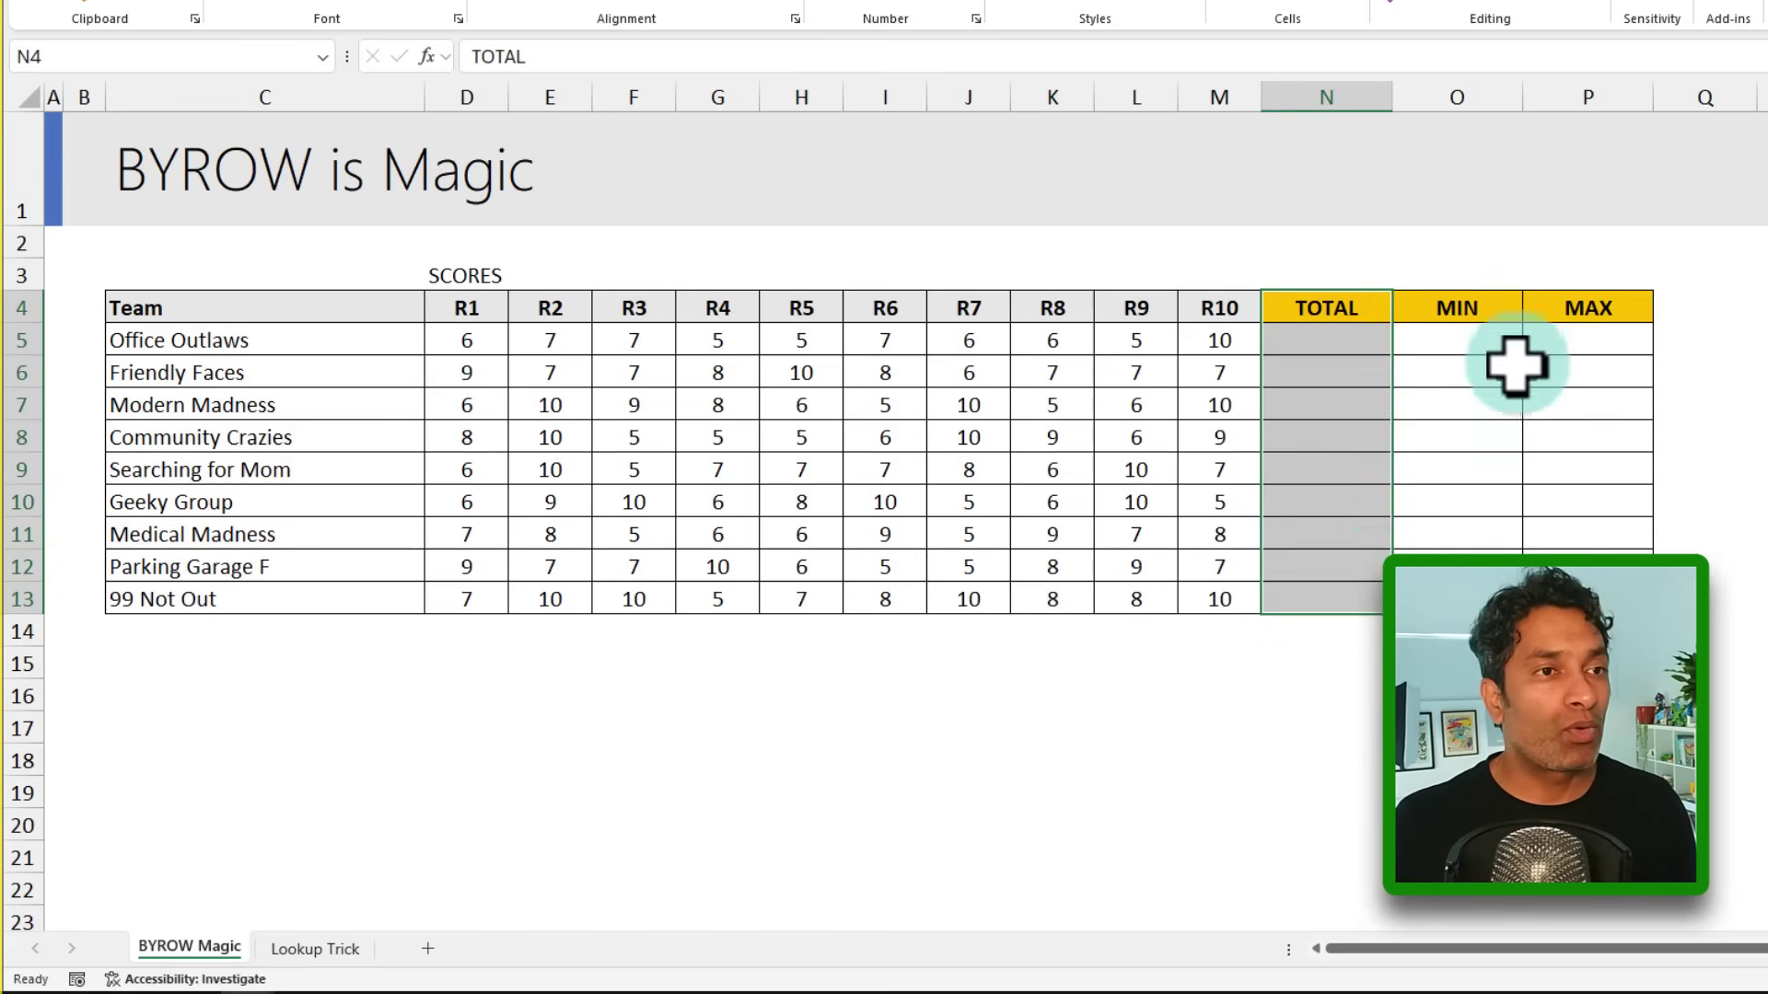
left_click_drag(1480, 316, 1459, 566)
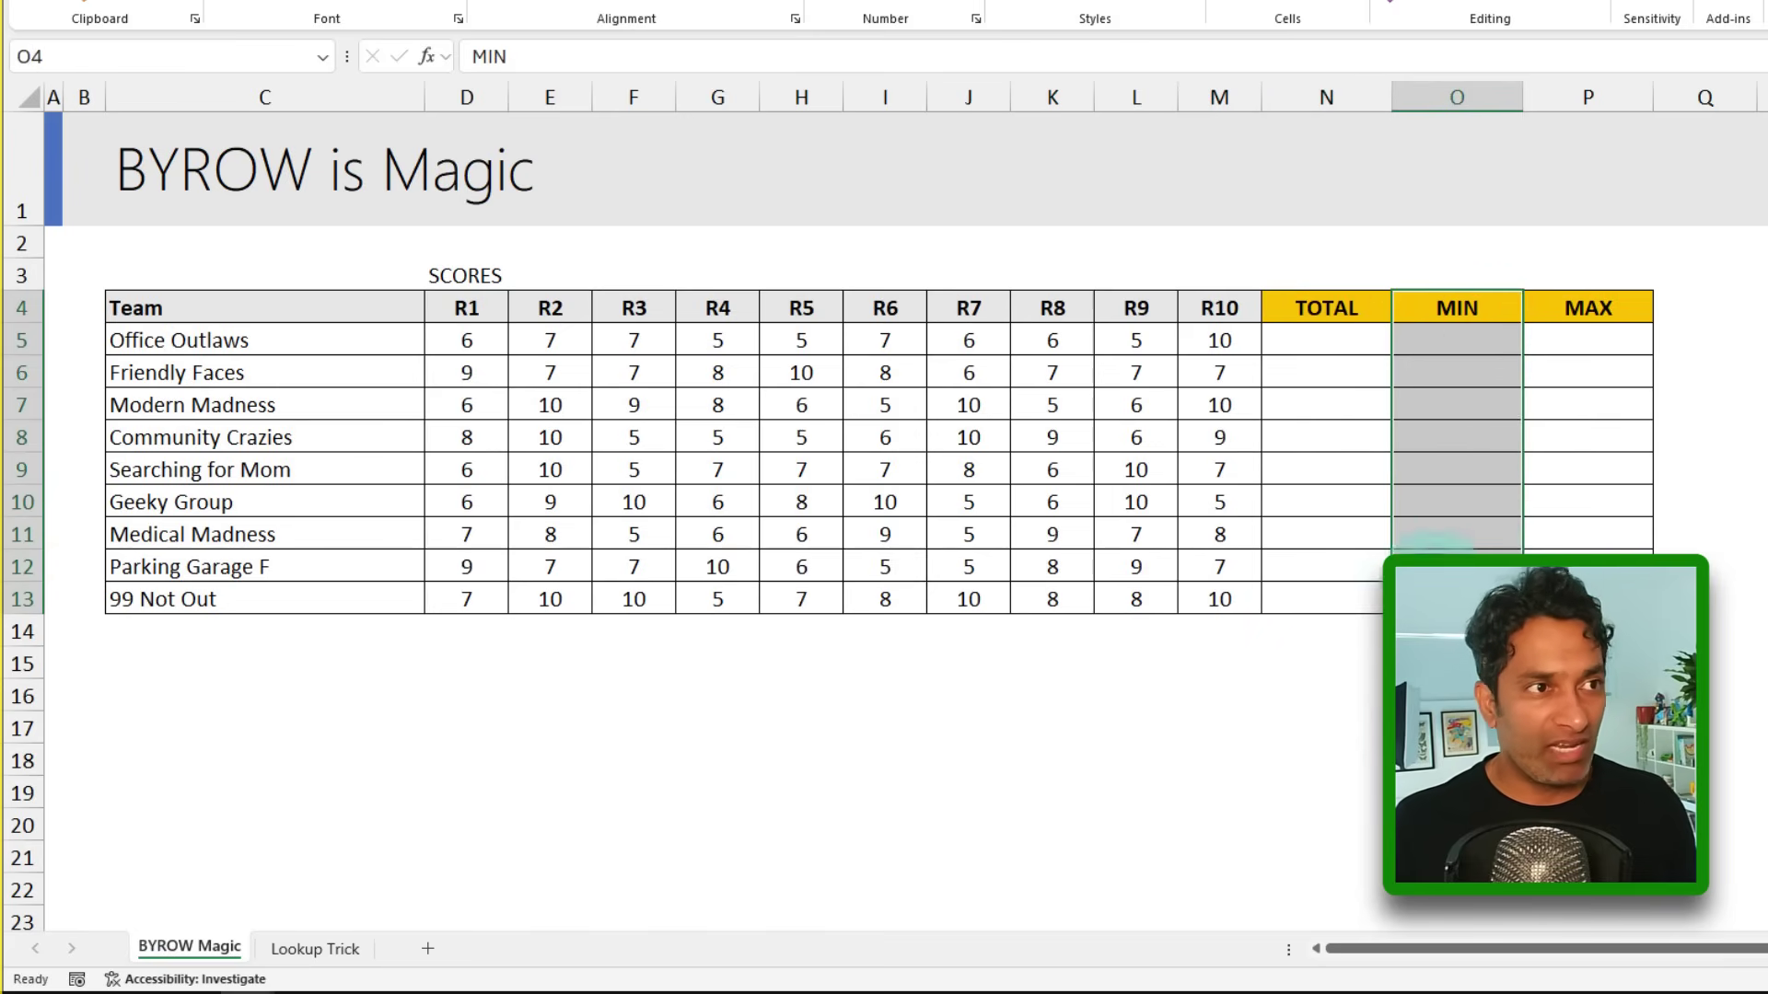
left_click_drag(466, 341, 1188, 336)
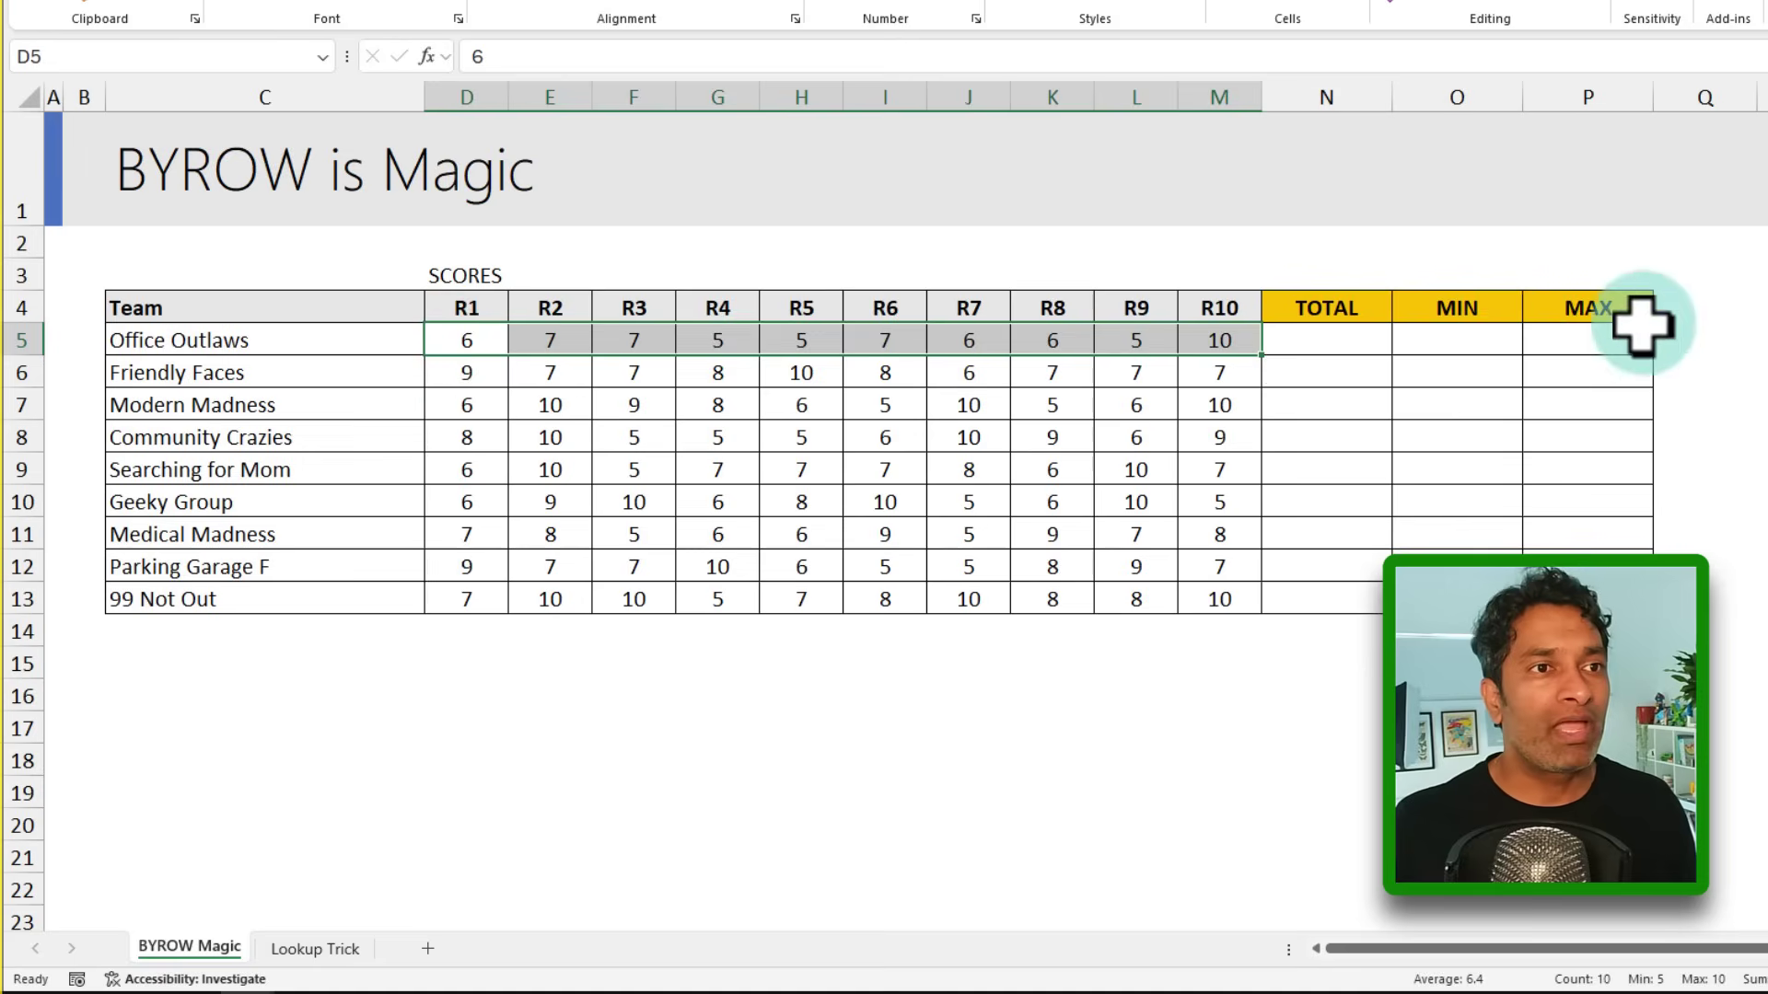
left_click_drag(1588, 312, 1602, 552)
Step: Sum Office Outlaws' ten round scores in the first TOTAL cell and copy it down every team
left_click(1287, 343)
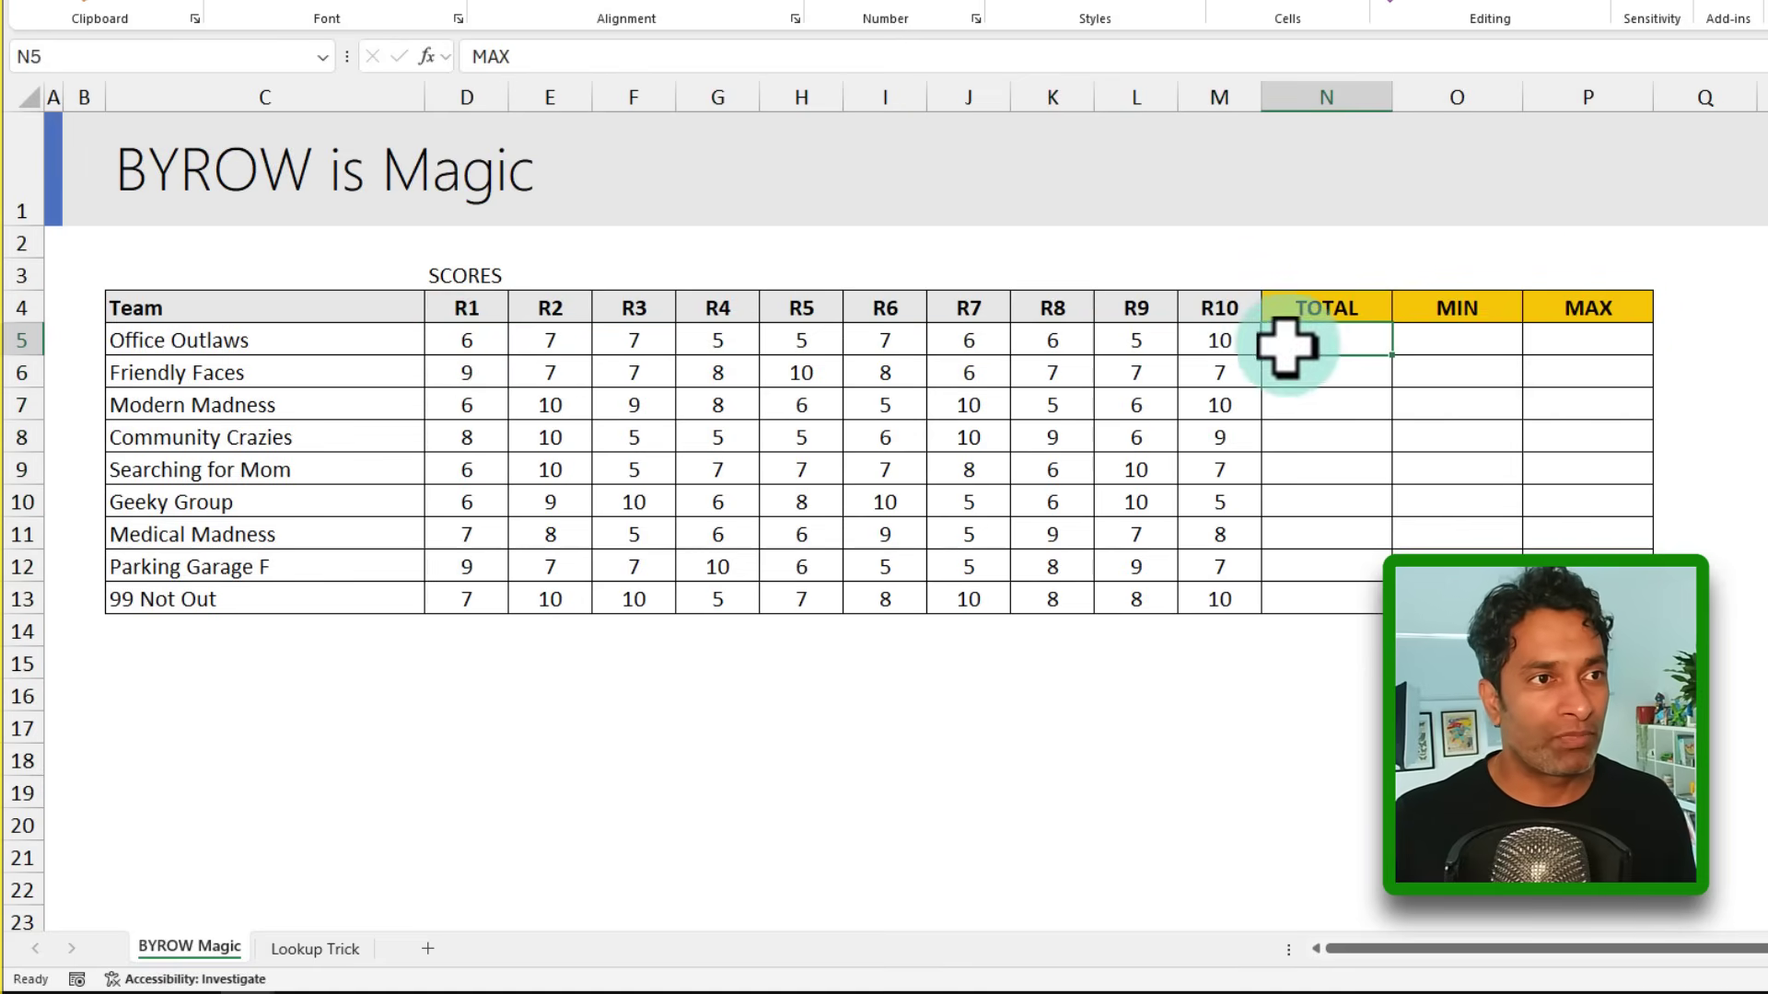
type("=sum")
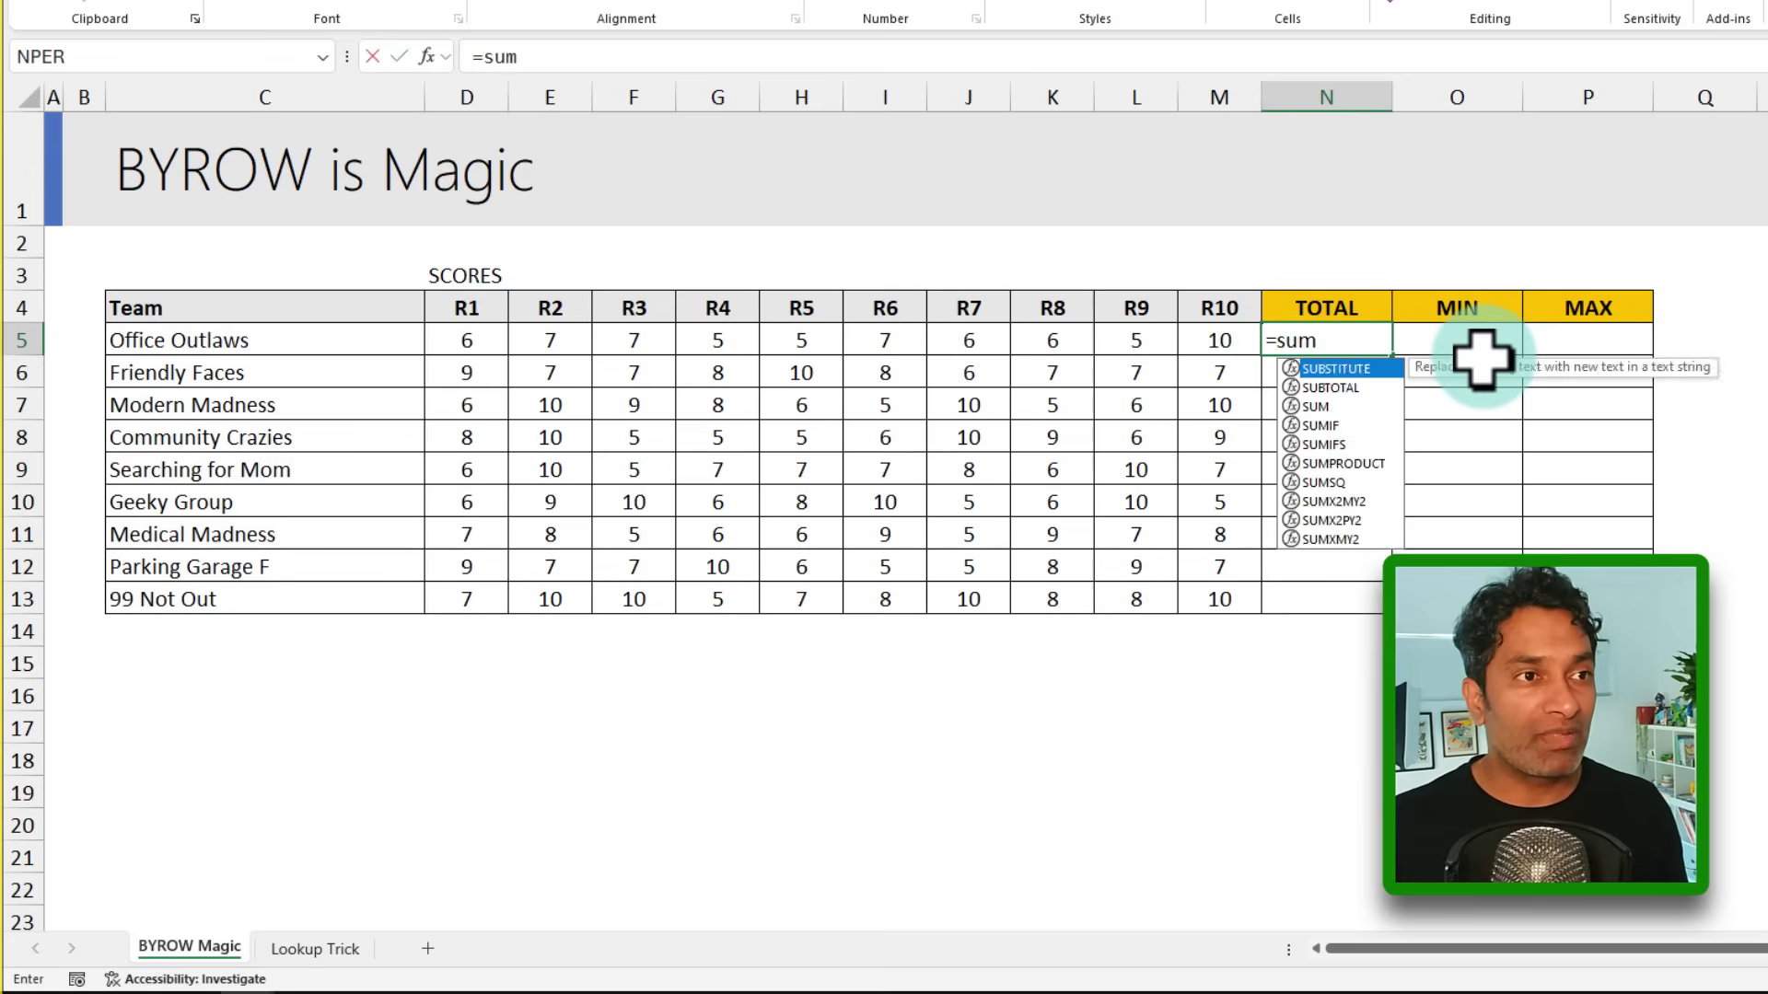
key("Tab")
key("Left")
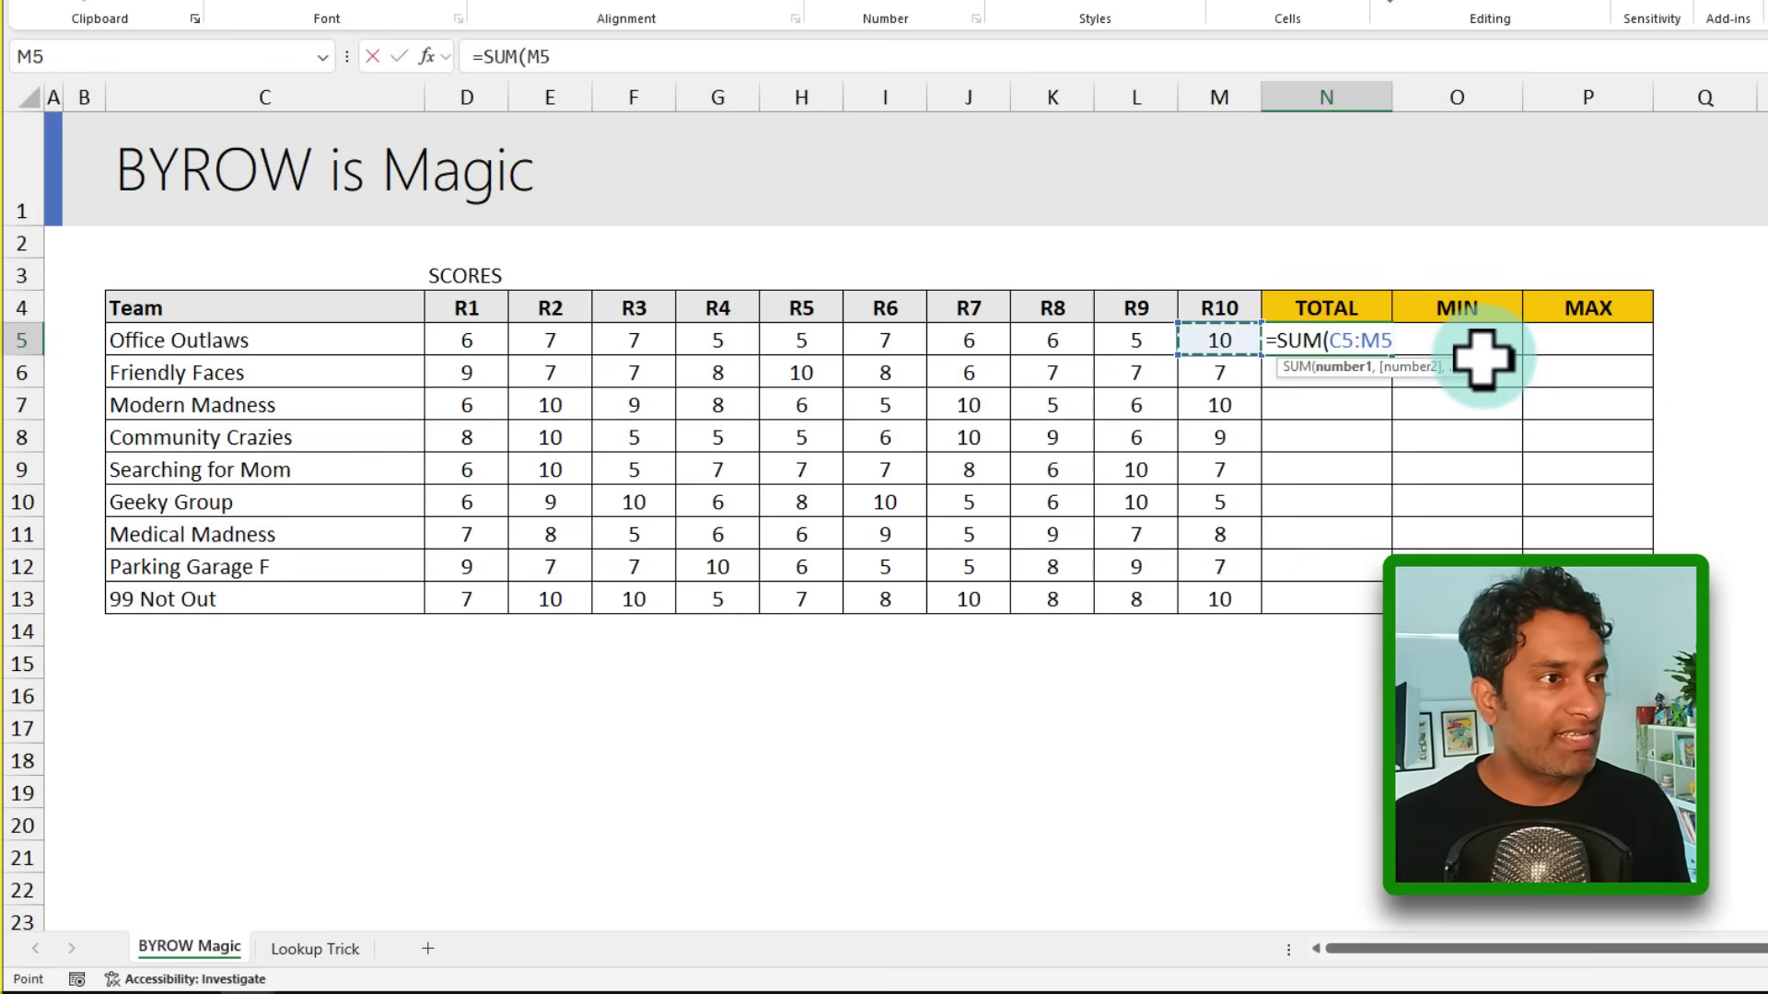
key("shift+Right")
type(")")
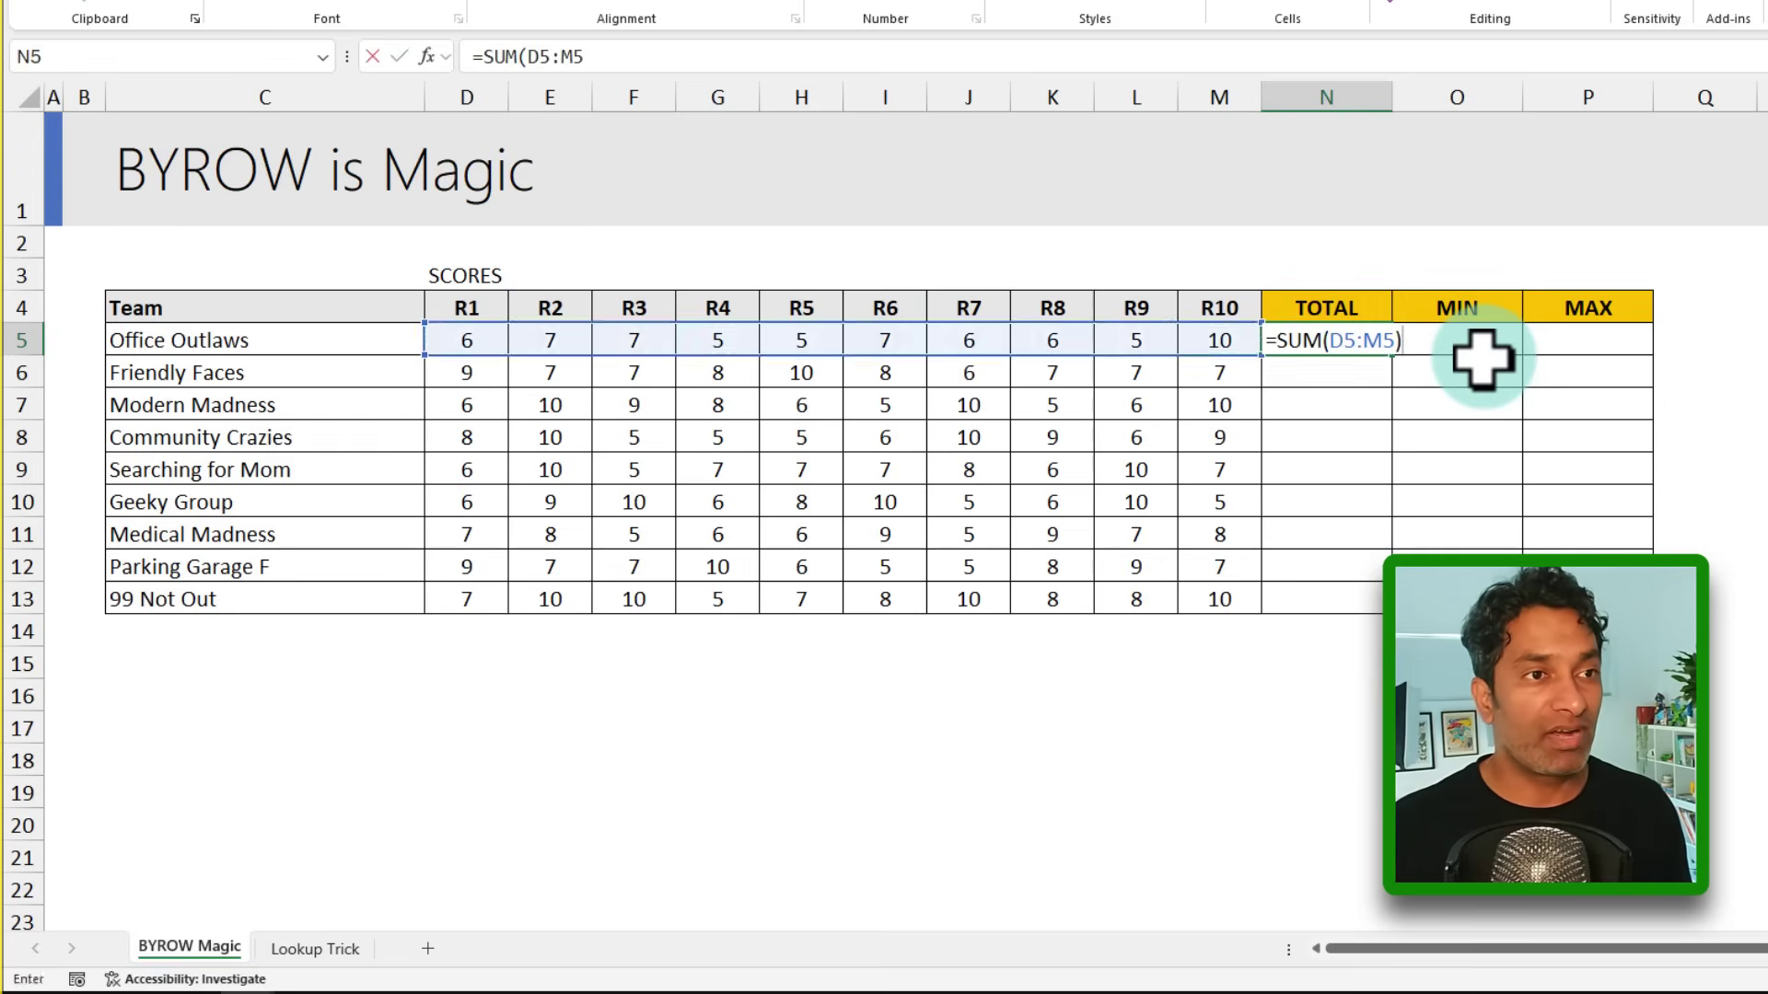
key("ctrl+Return")
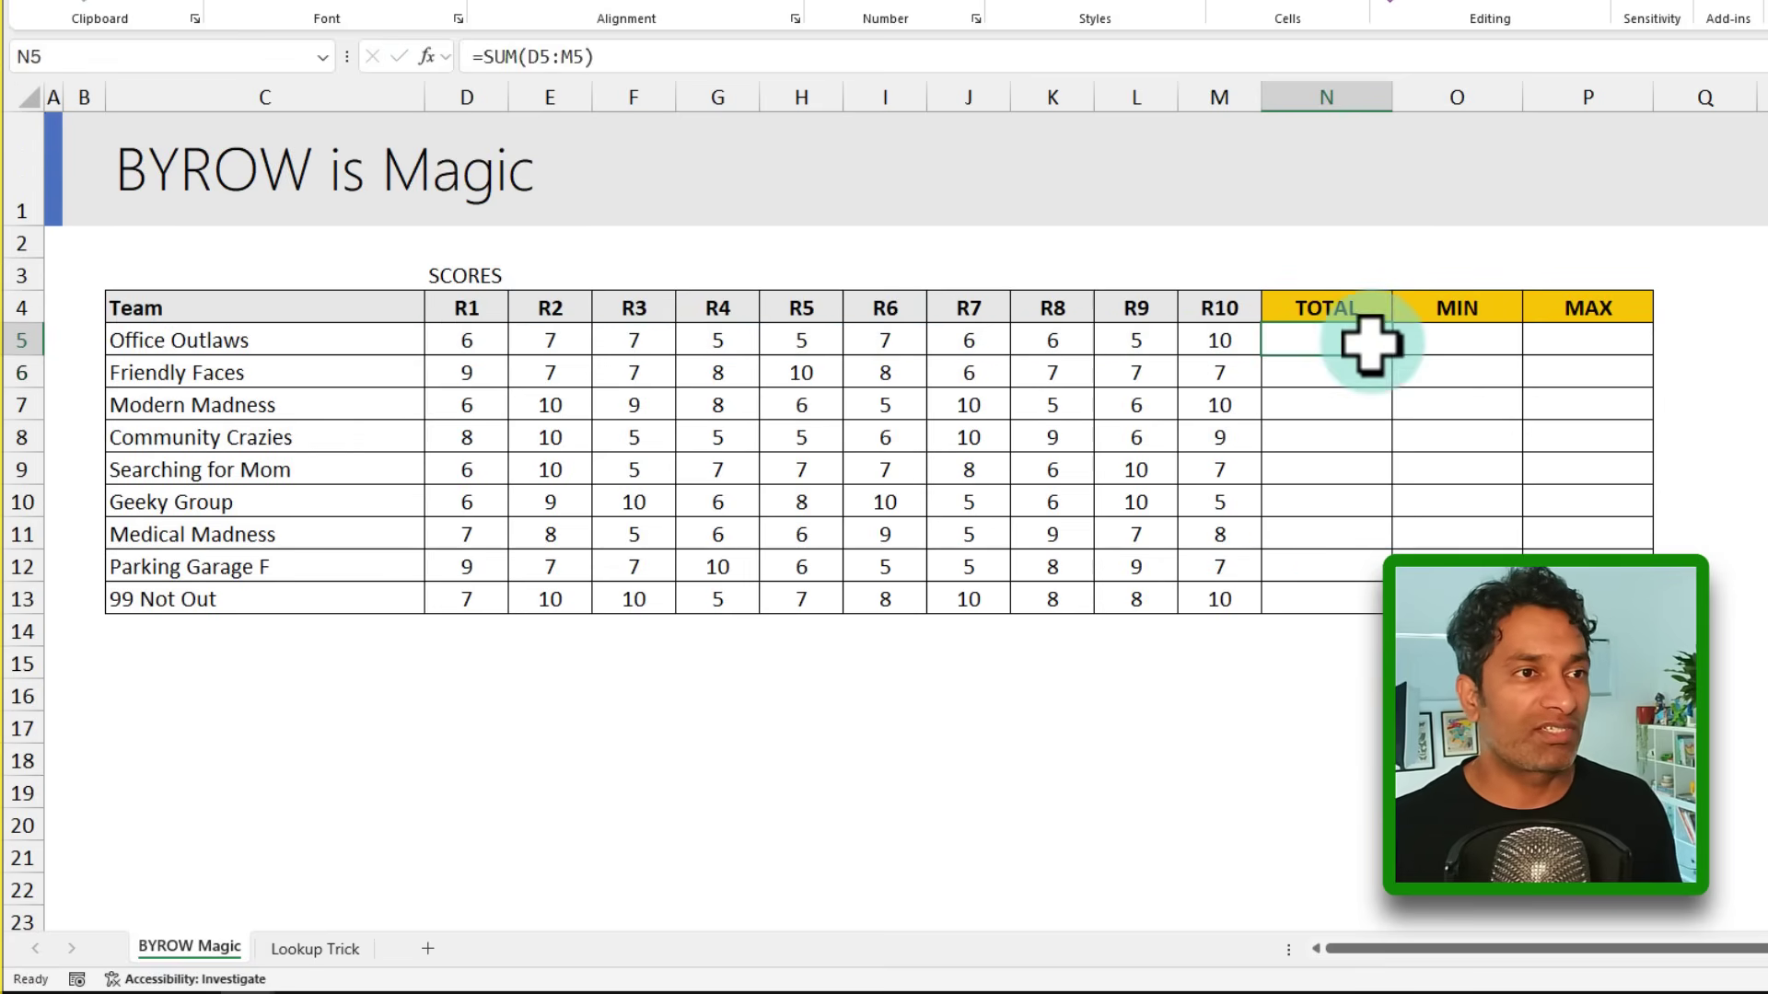
left_click_drag(1390, 355, 1361, 610)
Step: Clear all the copied SUM totals from the TOTAL column
left_click(1470, 342)
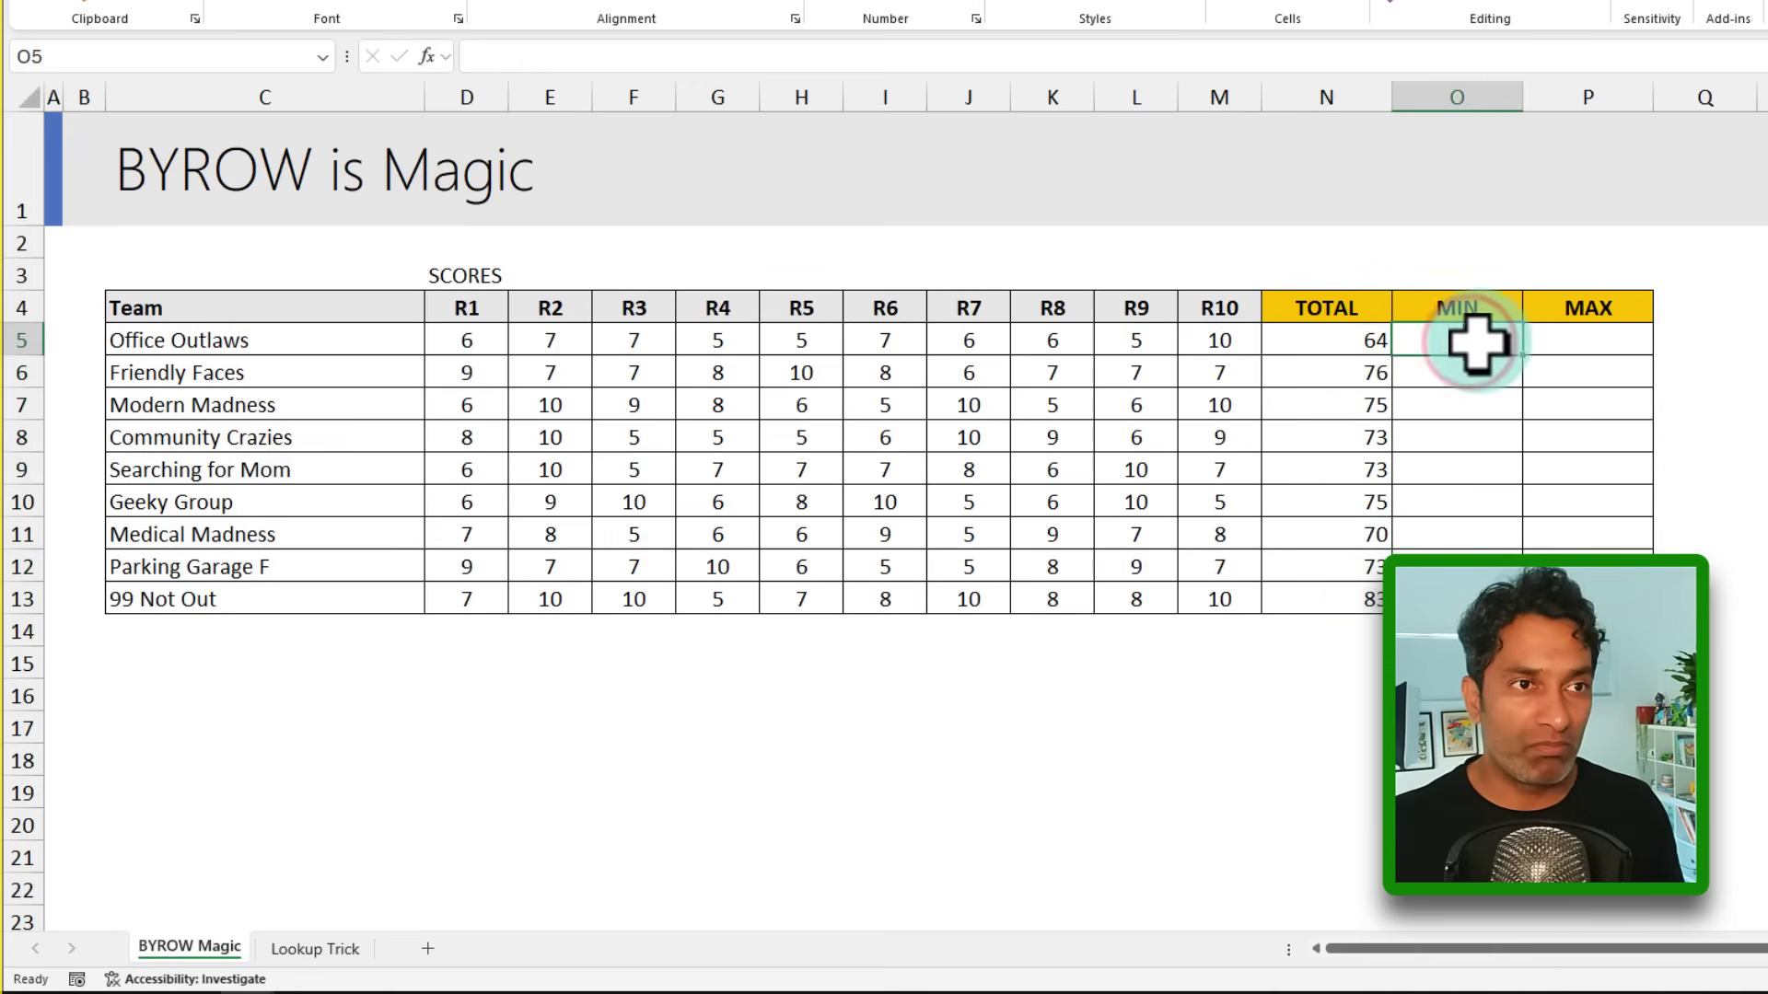
left_click(1358, 345)
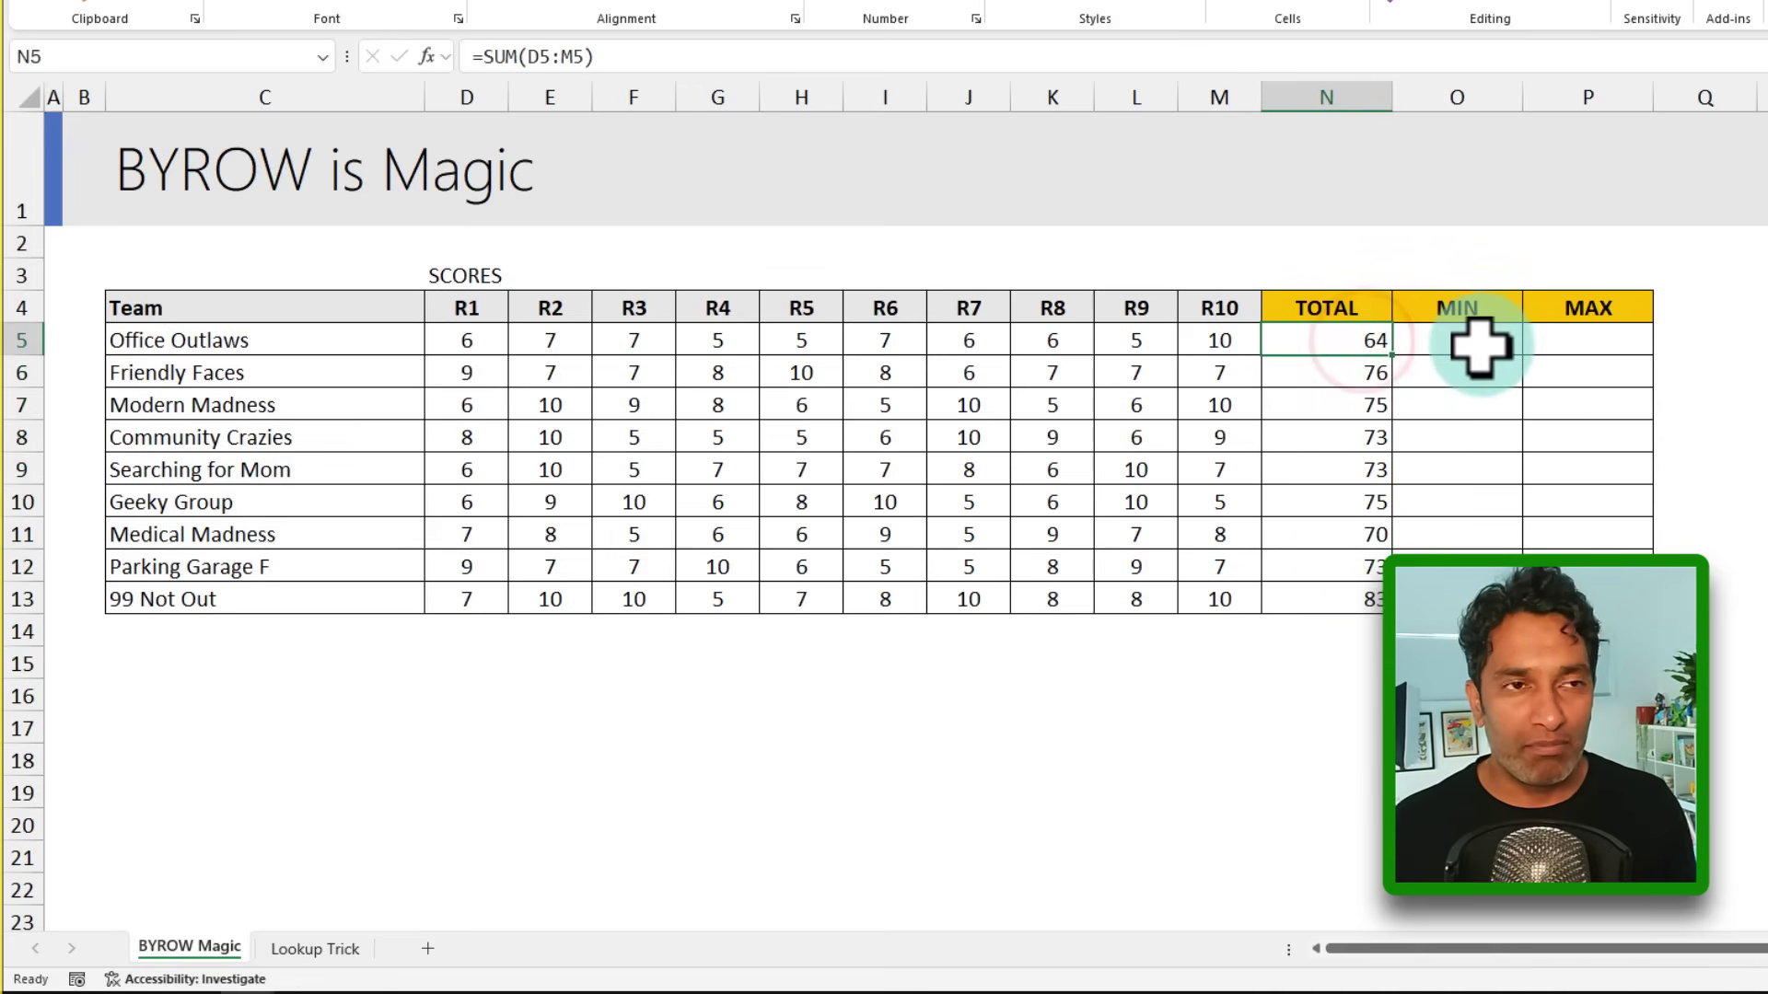
key("ctrl+shift+Down")
key("Delete")
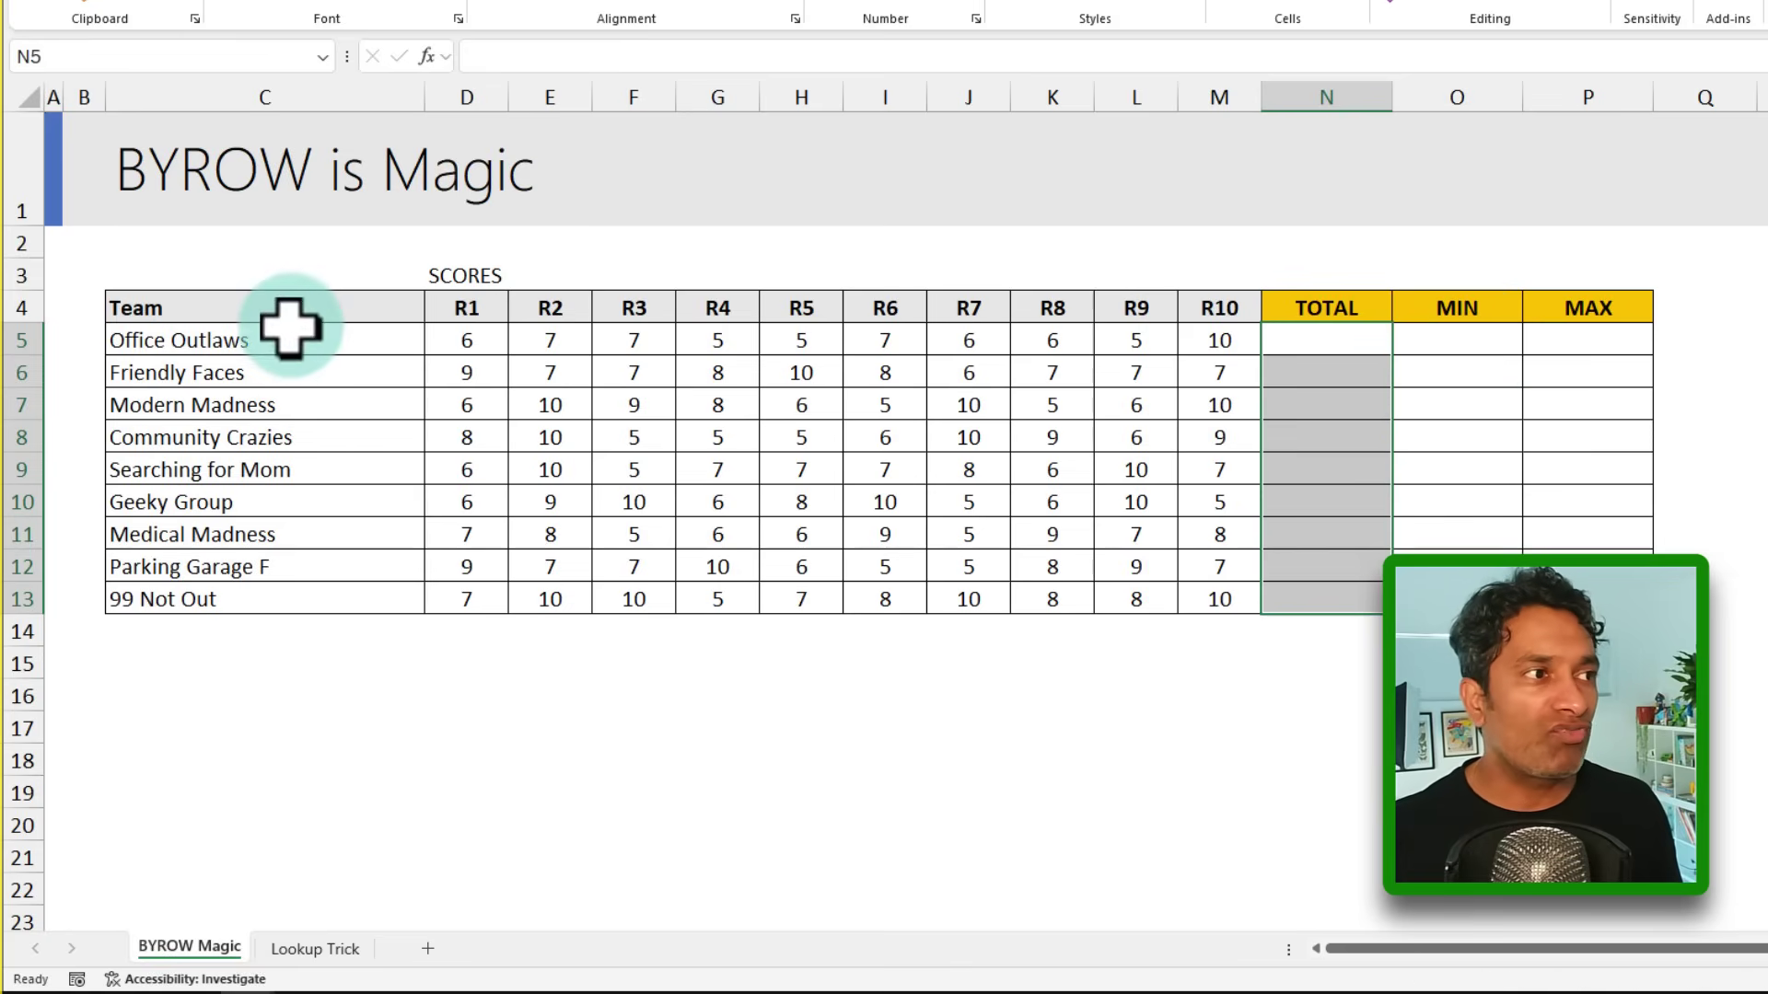
Step: Start =by in the first TOTAL cell so BYCOL and BYROW are suggested
left_click_drag(290, 336, 304, 861)
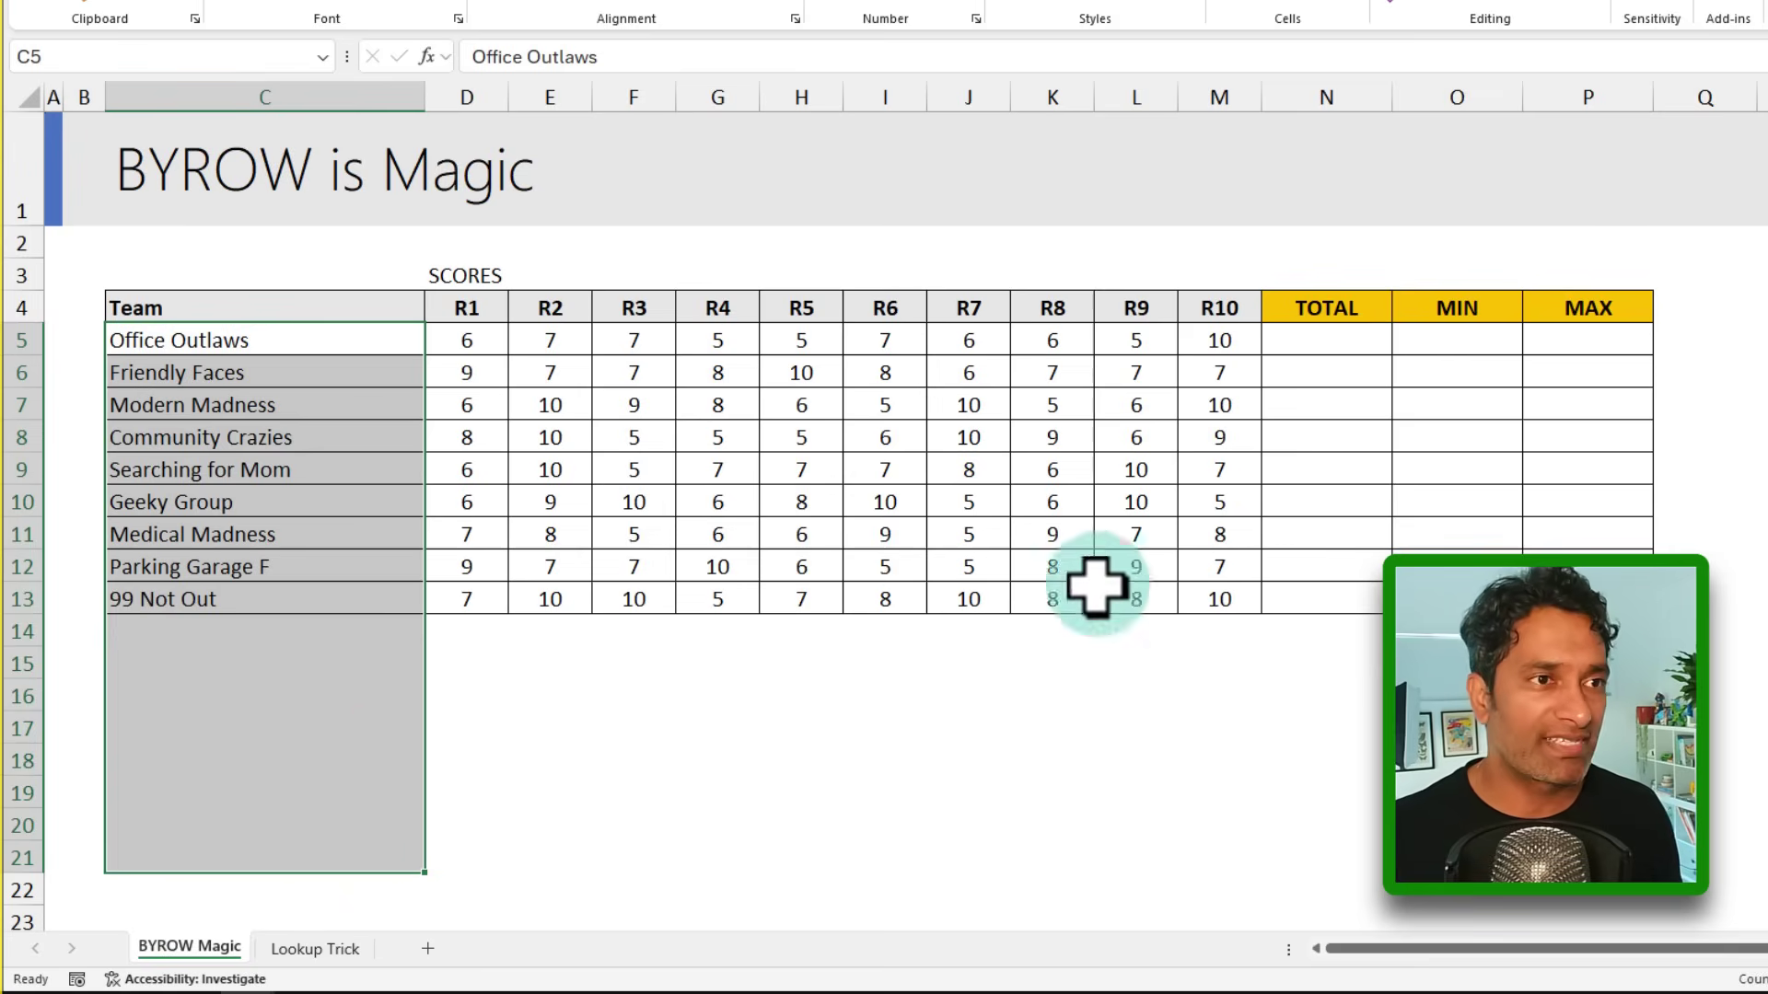
left_click(1306, 341)
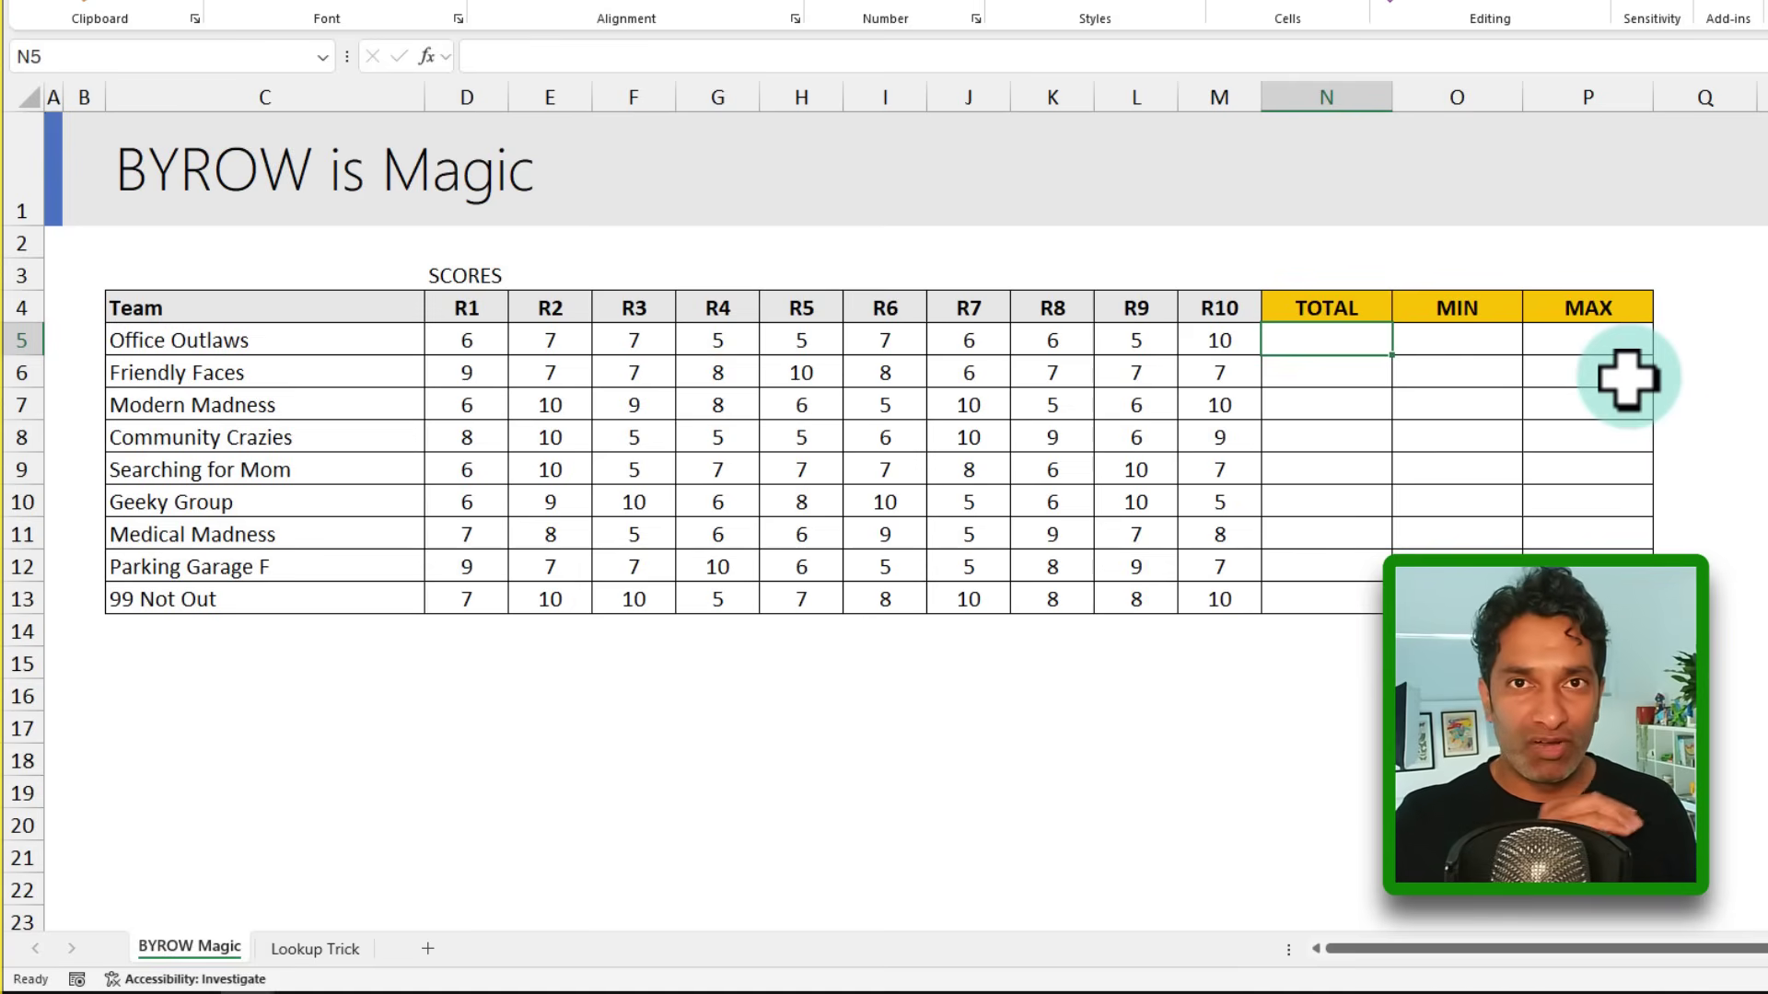
type("=by")
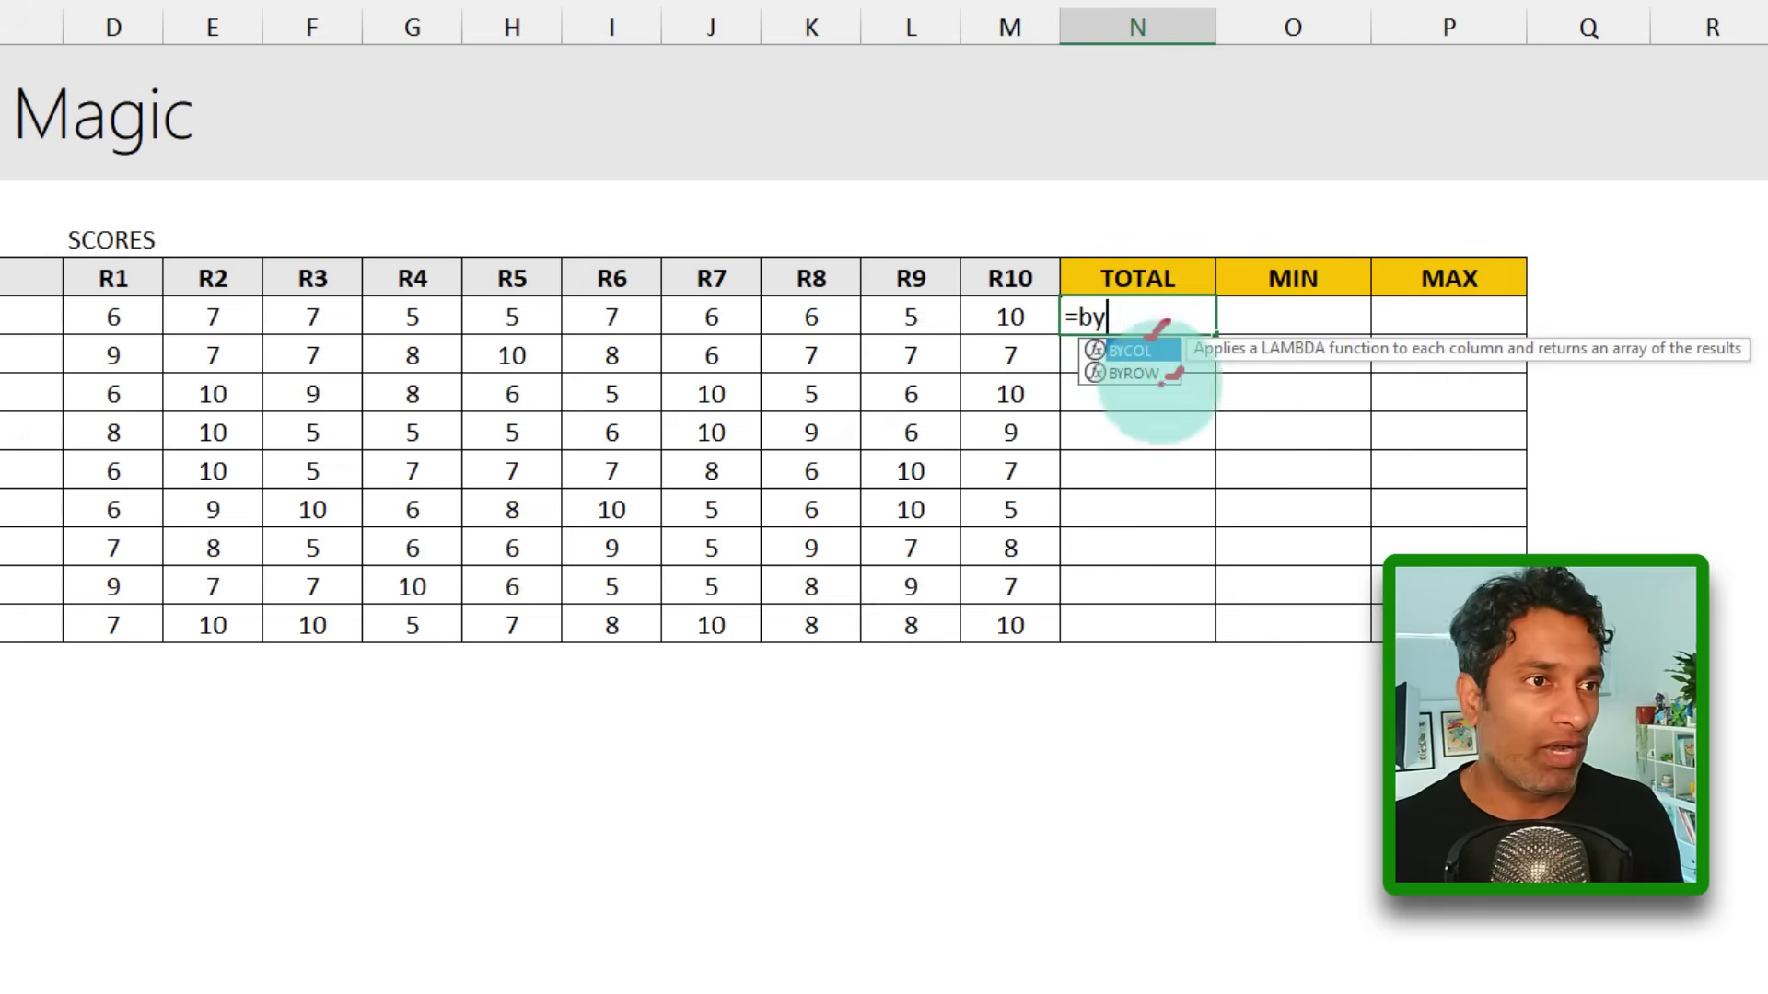
Step: Complete =BYROW(D5:M13,SUM) in N5 so team totals 64 through 83 spill down TOTAL
type("ro")
key("Tab")
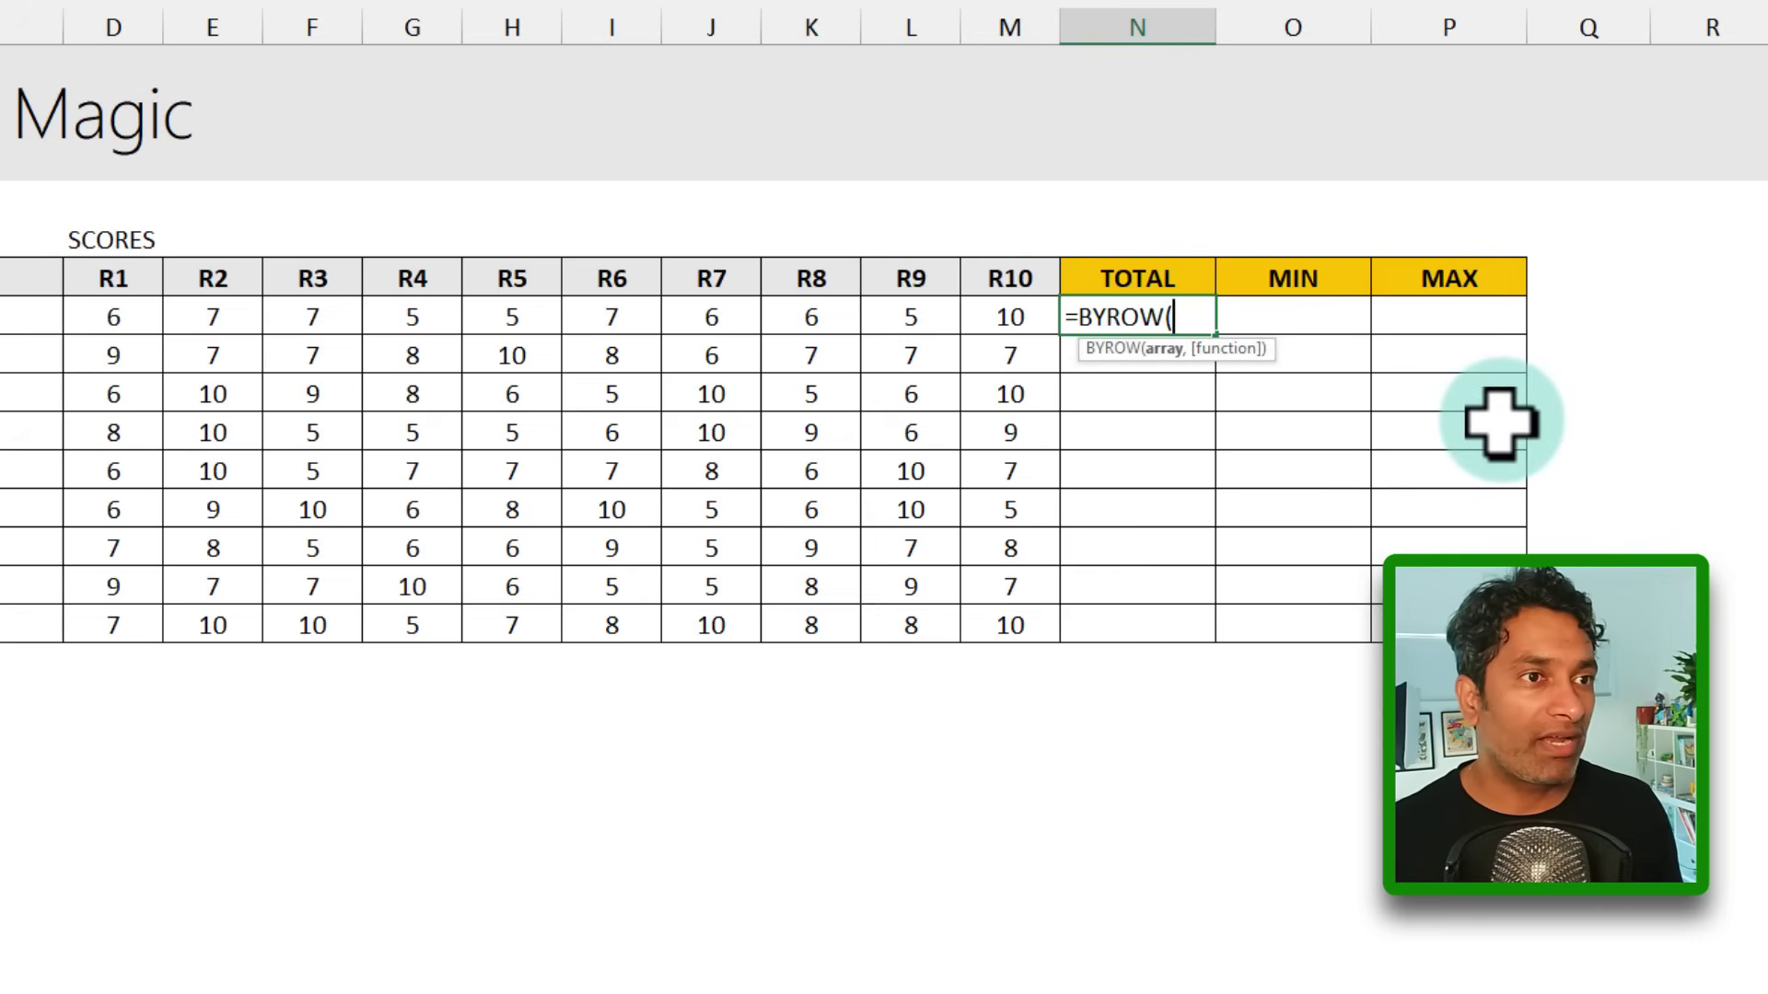
left_click_drag(92, 320, 1017, 627)
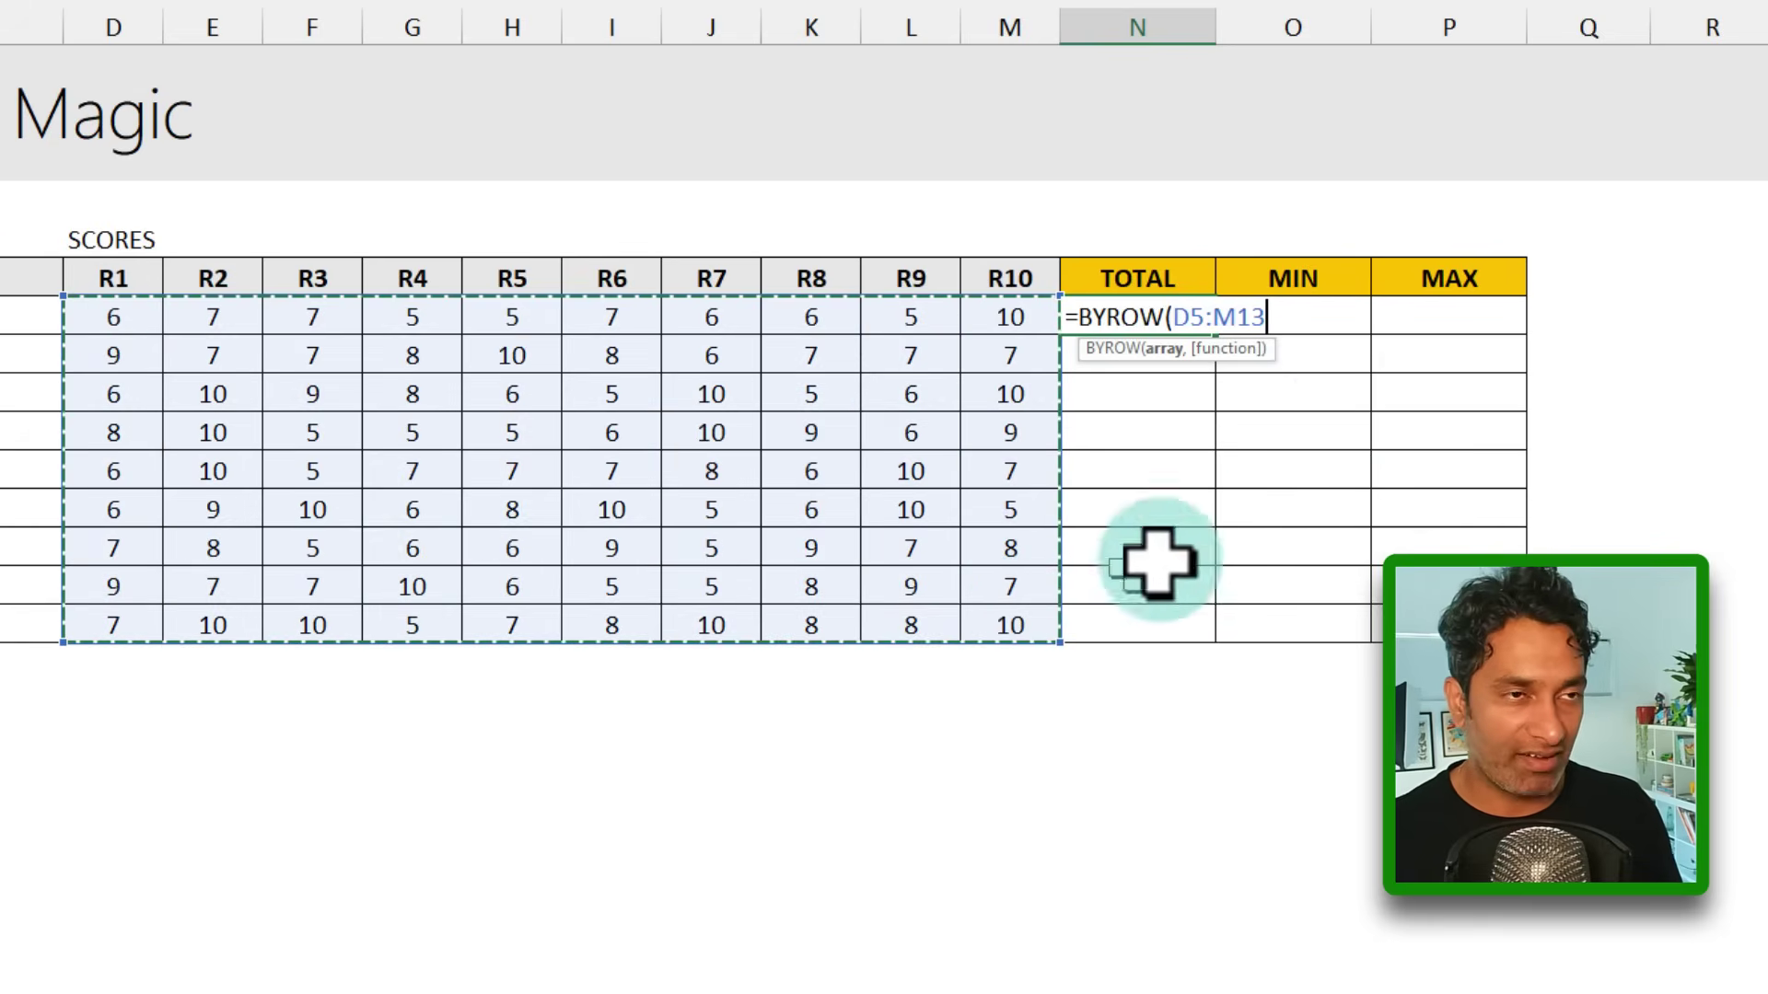
type(",")
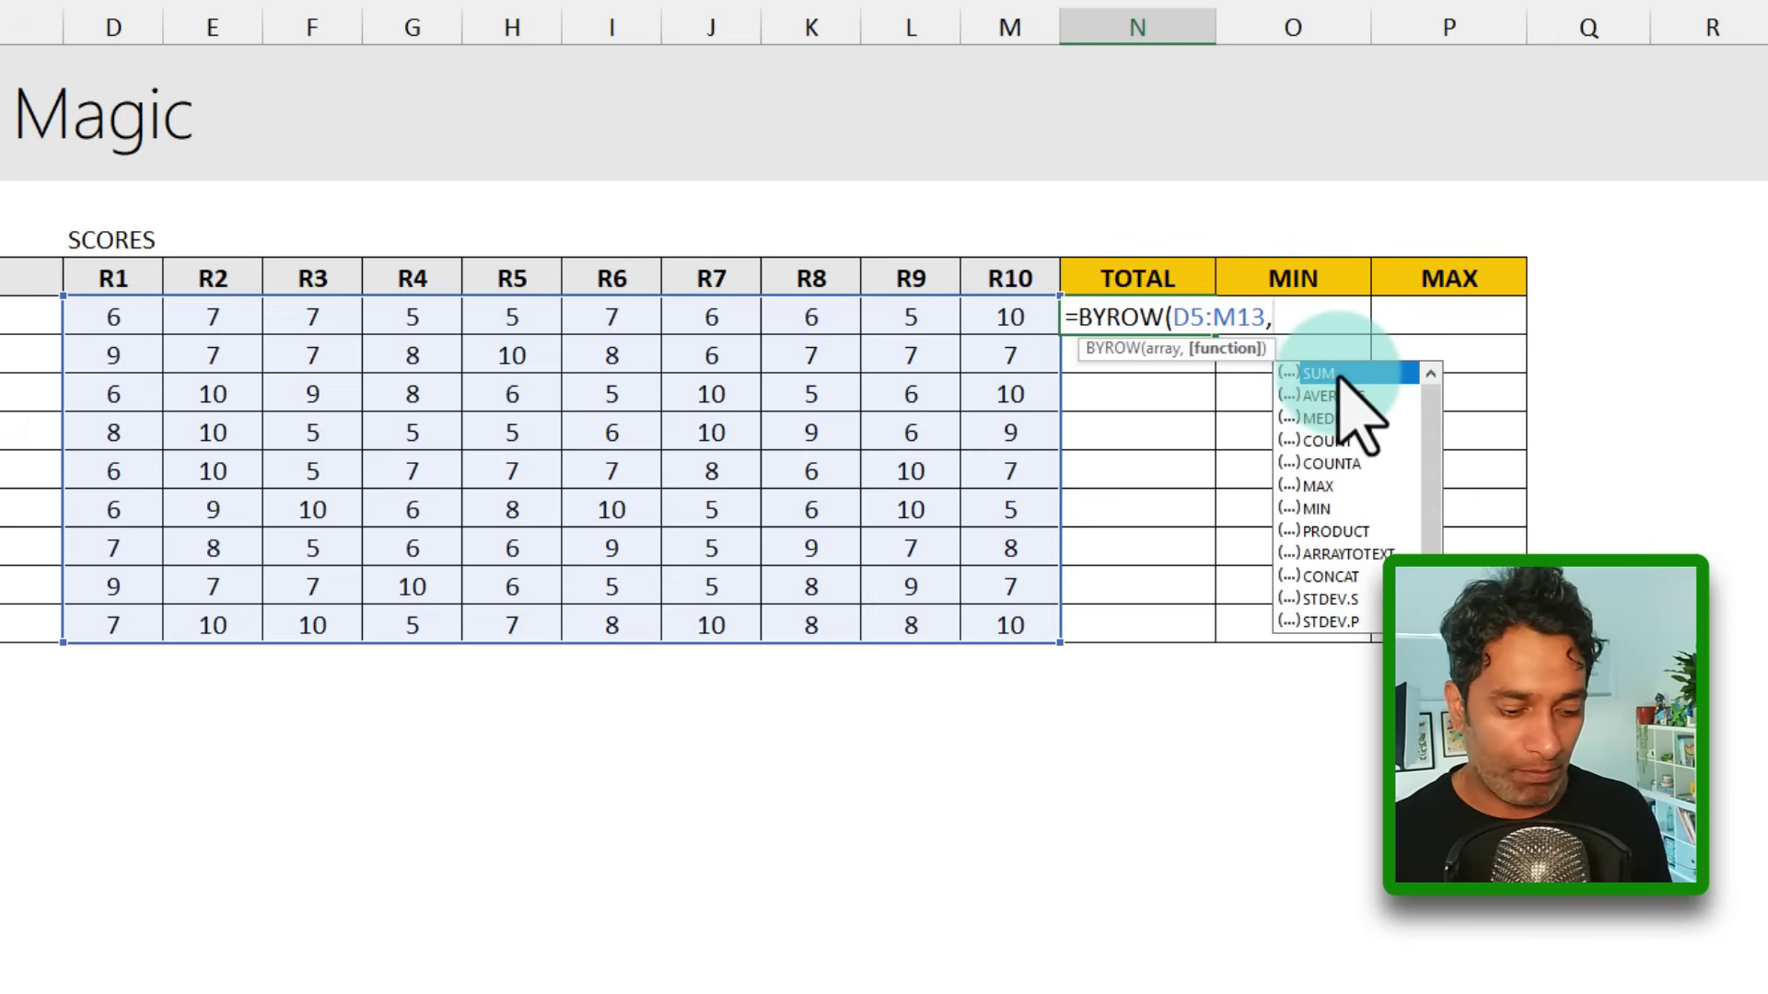
type("SUM)")
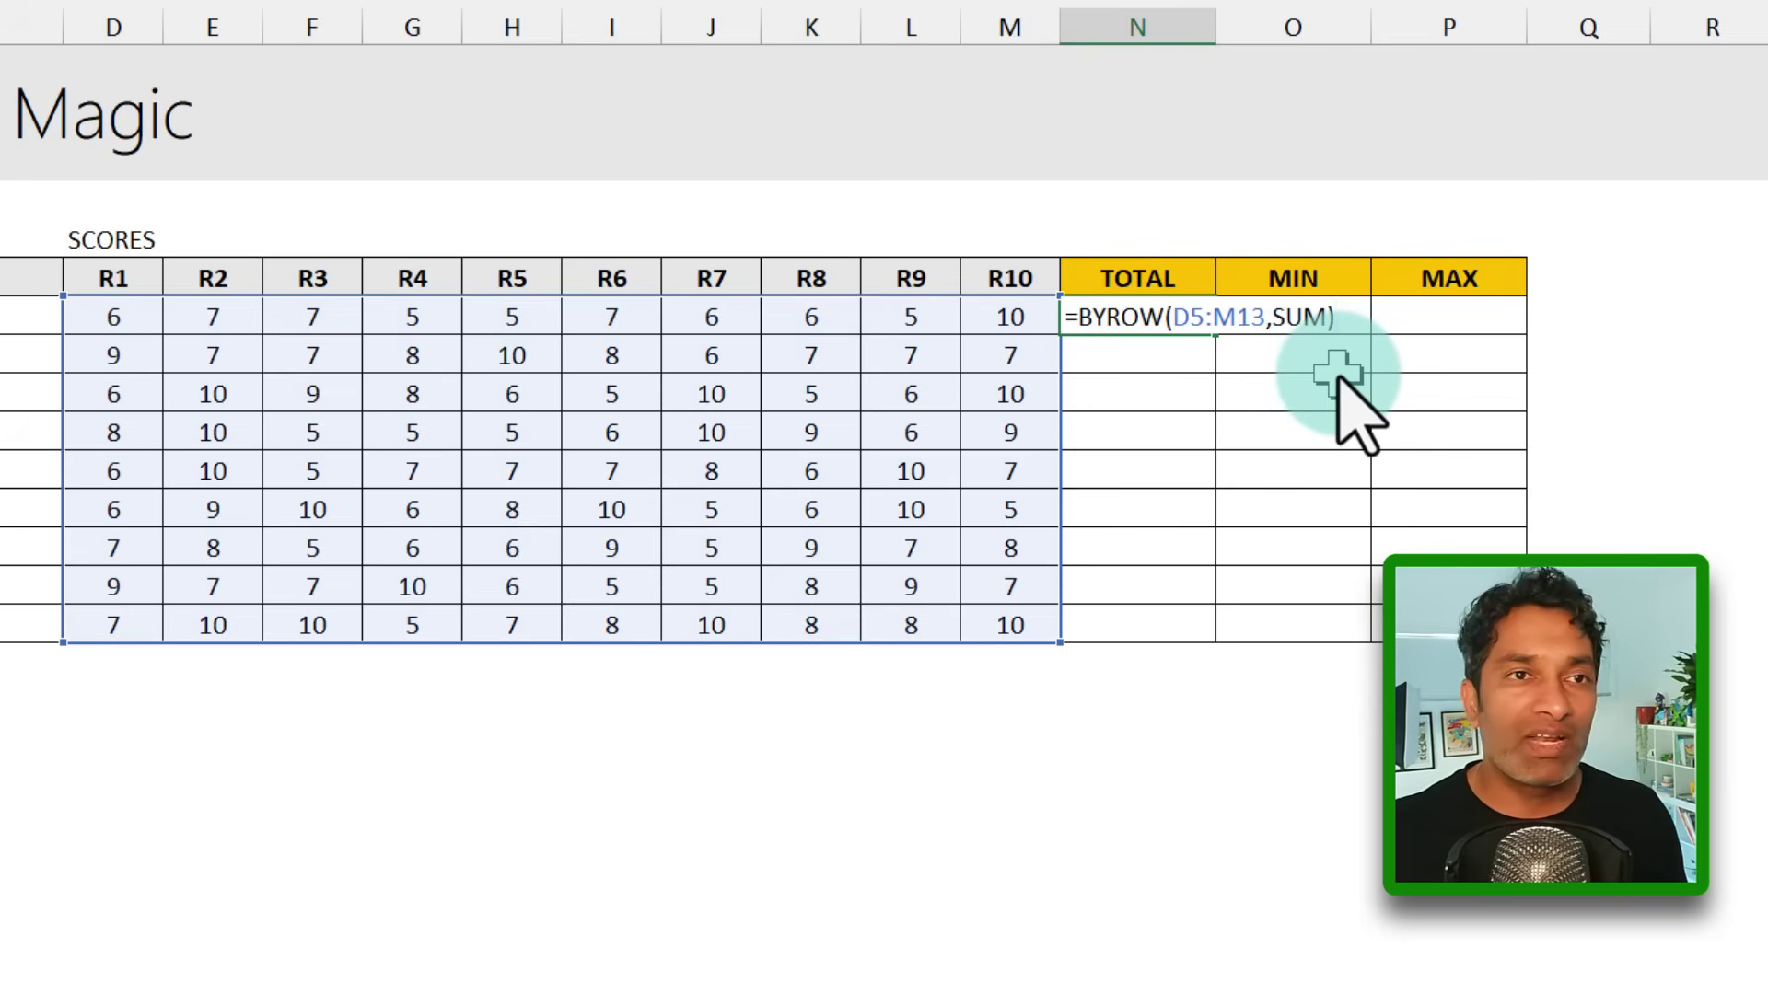
key("Return")
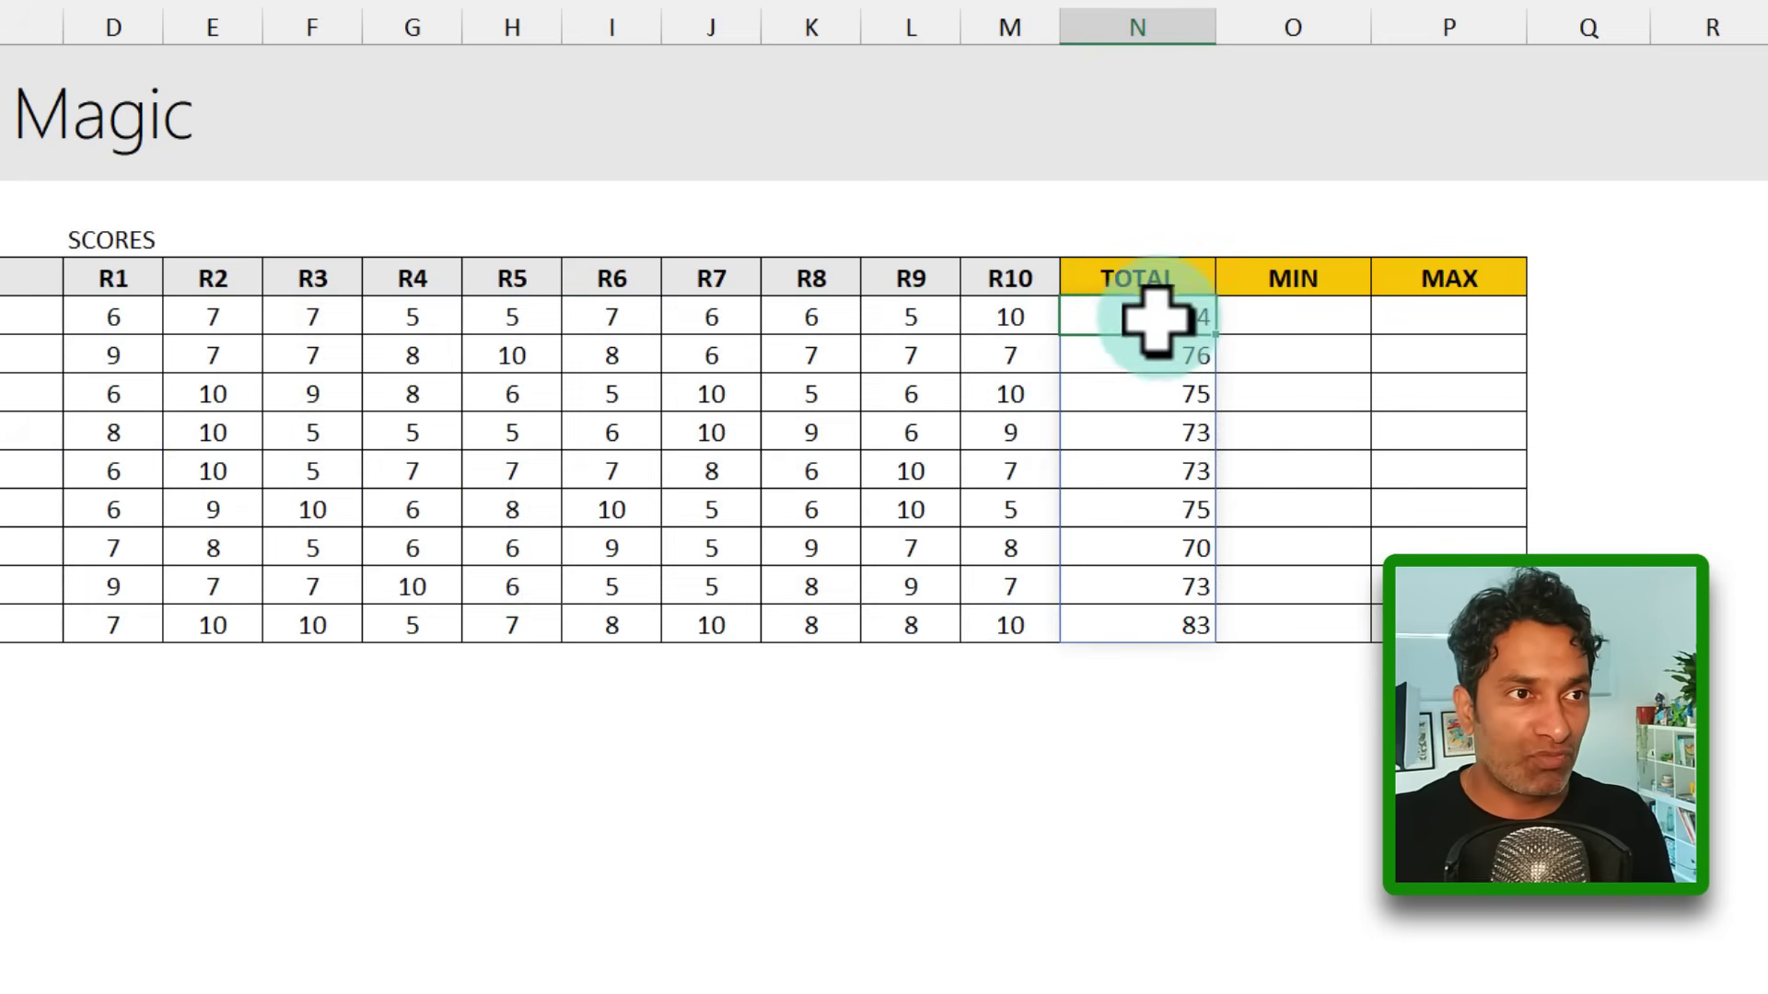
left_click_drag(1159, 318, 1153, 626)
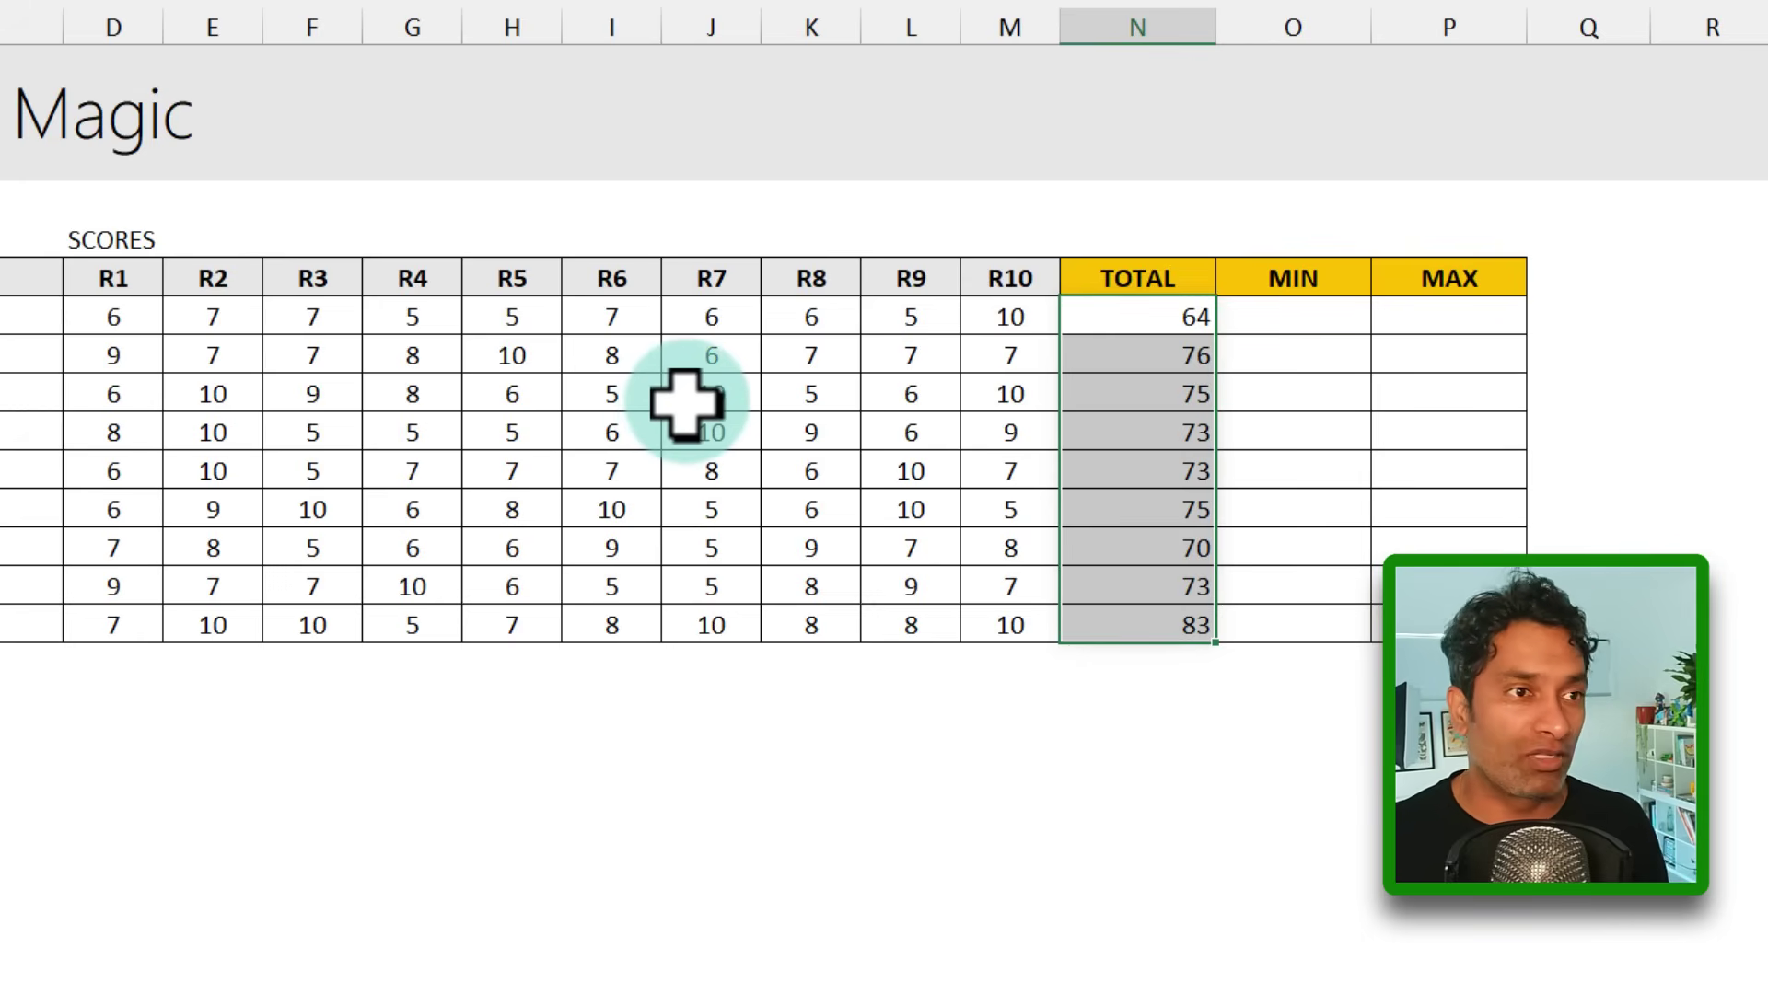
Step: Enter =BYROW(D5:M13,MIN) in O5 to spill each team's lowest round score
left_click(1247, 318)
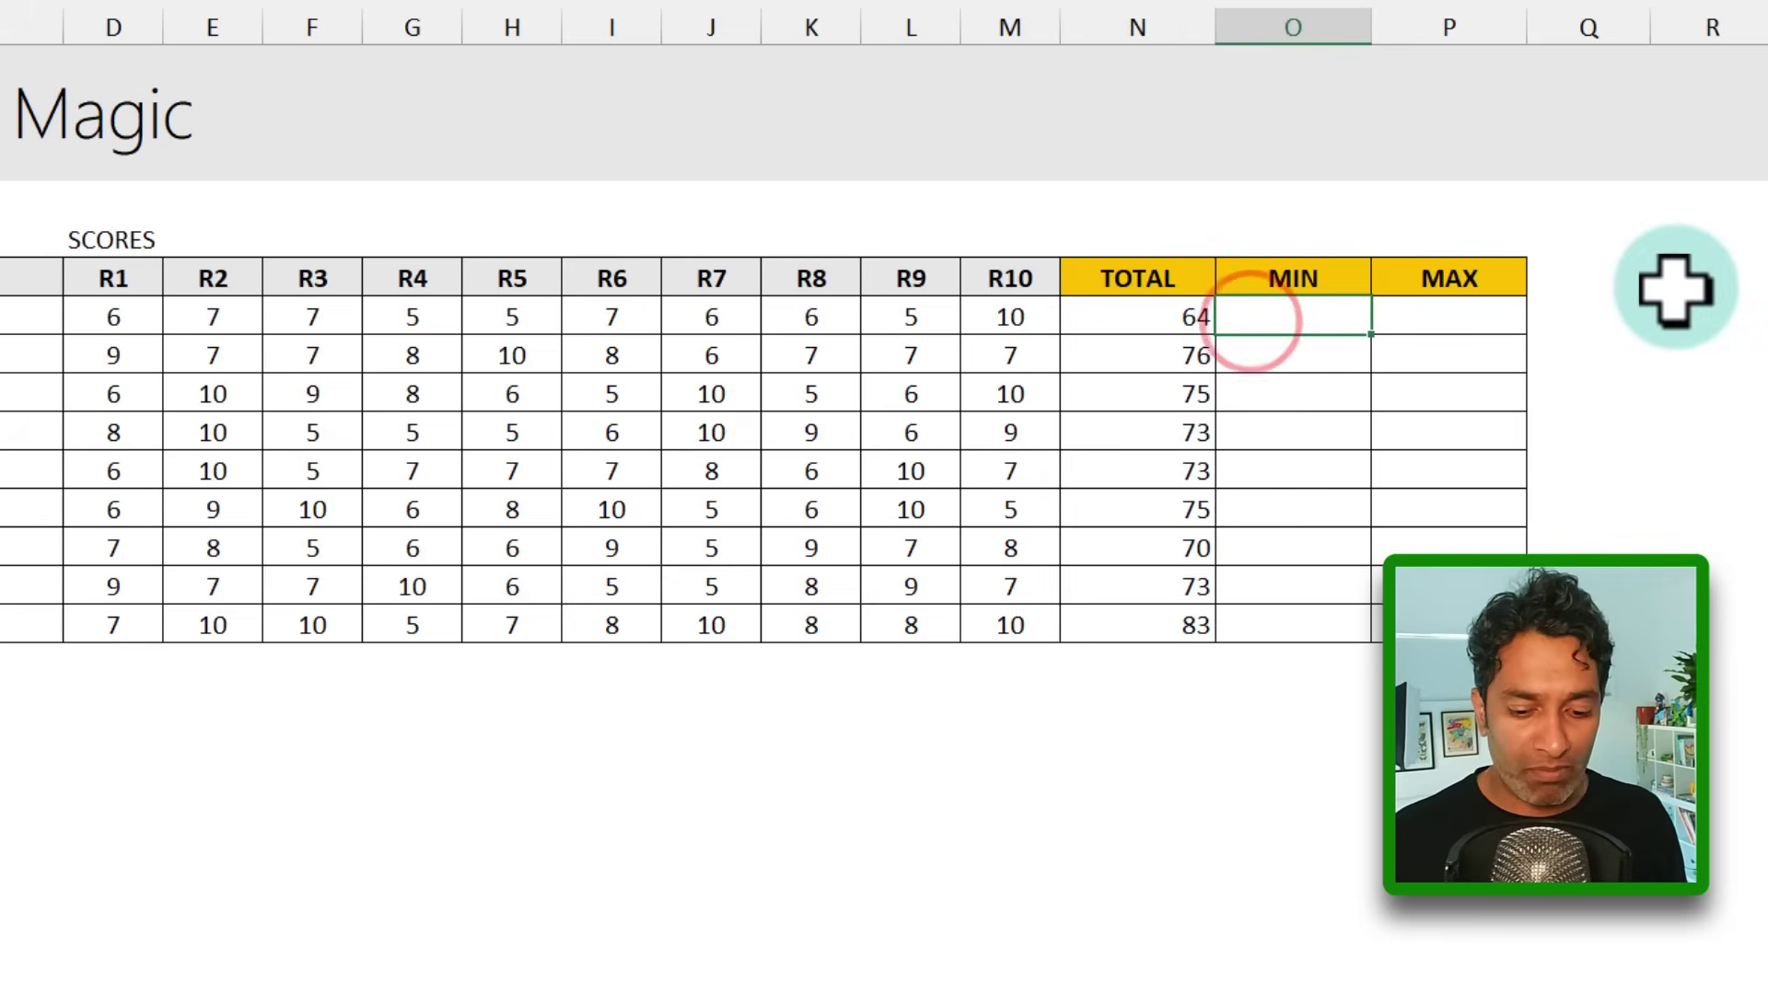
type("=BYROW(")
key("Left")
key("Left")
left_click_drag(1010, 317, 113, 626)
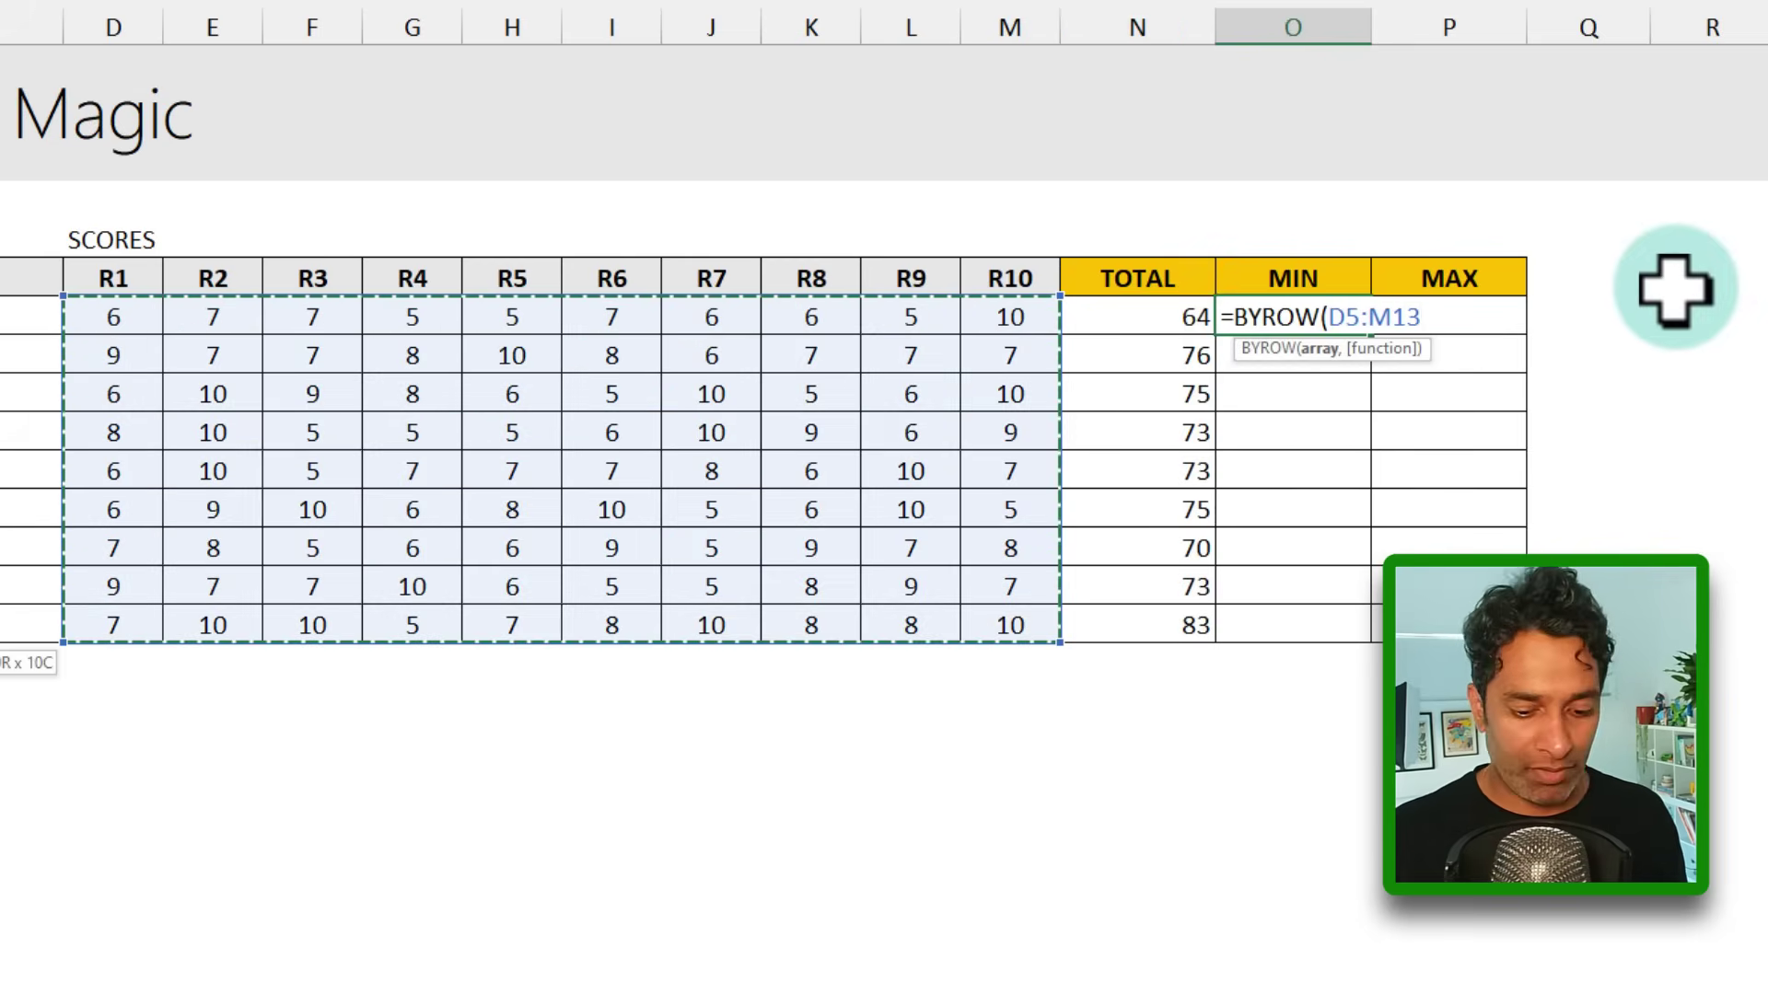
type(",MIN)")
key("Return")
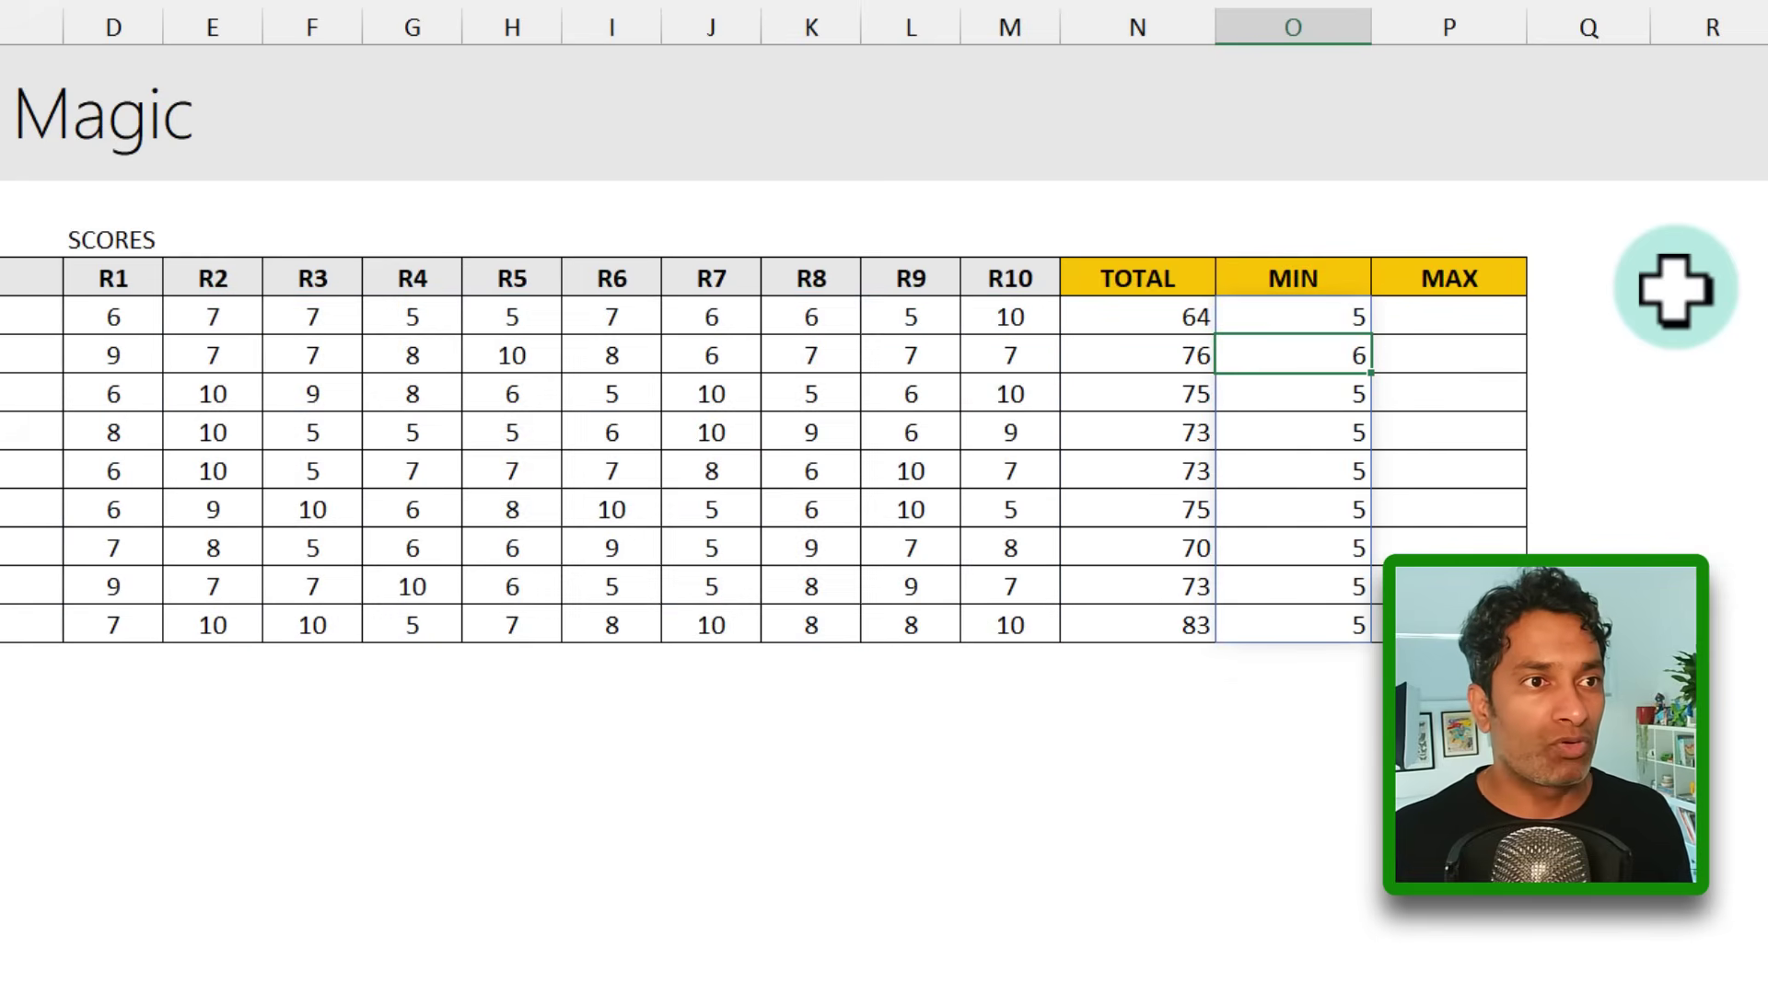
left_click_drag(1329, 313, 1326, 626)
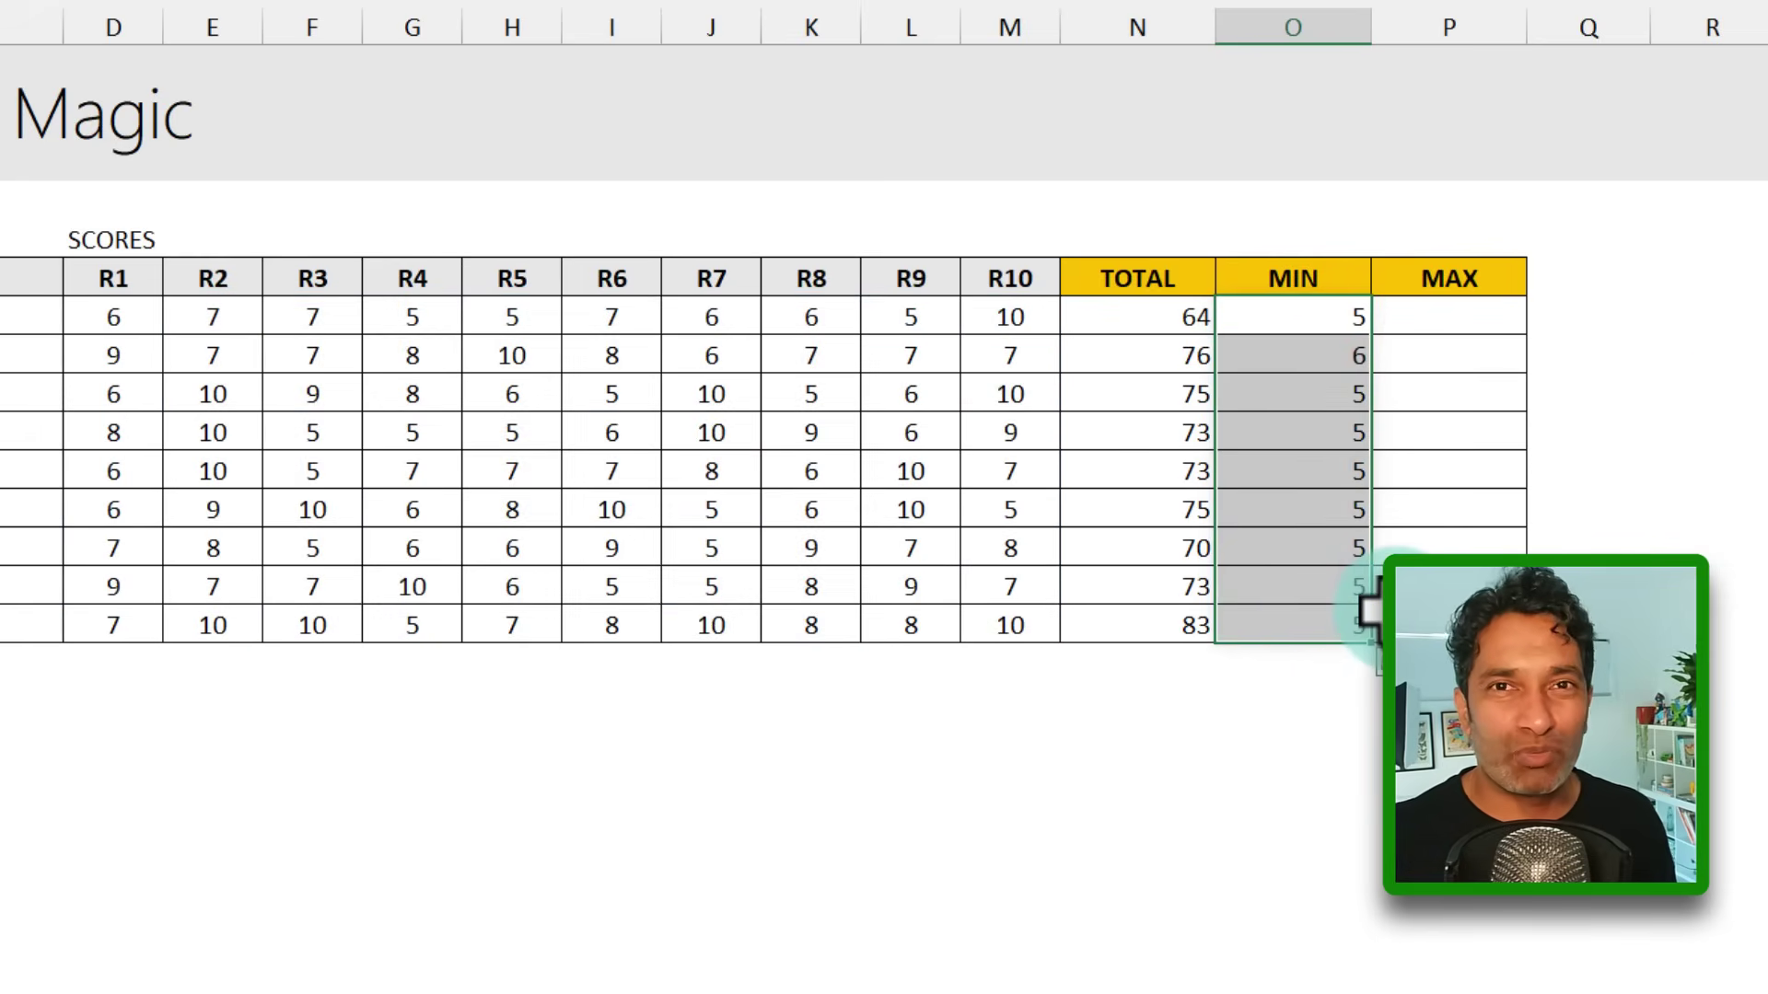
Step: Enter =BYROW(D5:M13,MAX) in P5, then reselect the spilled TOTAL results
left_click(1453, 313)
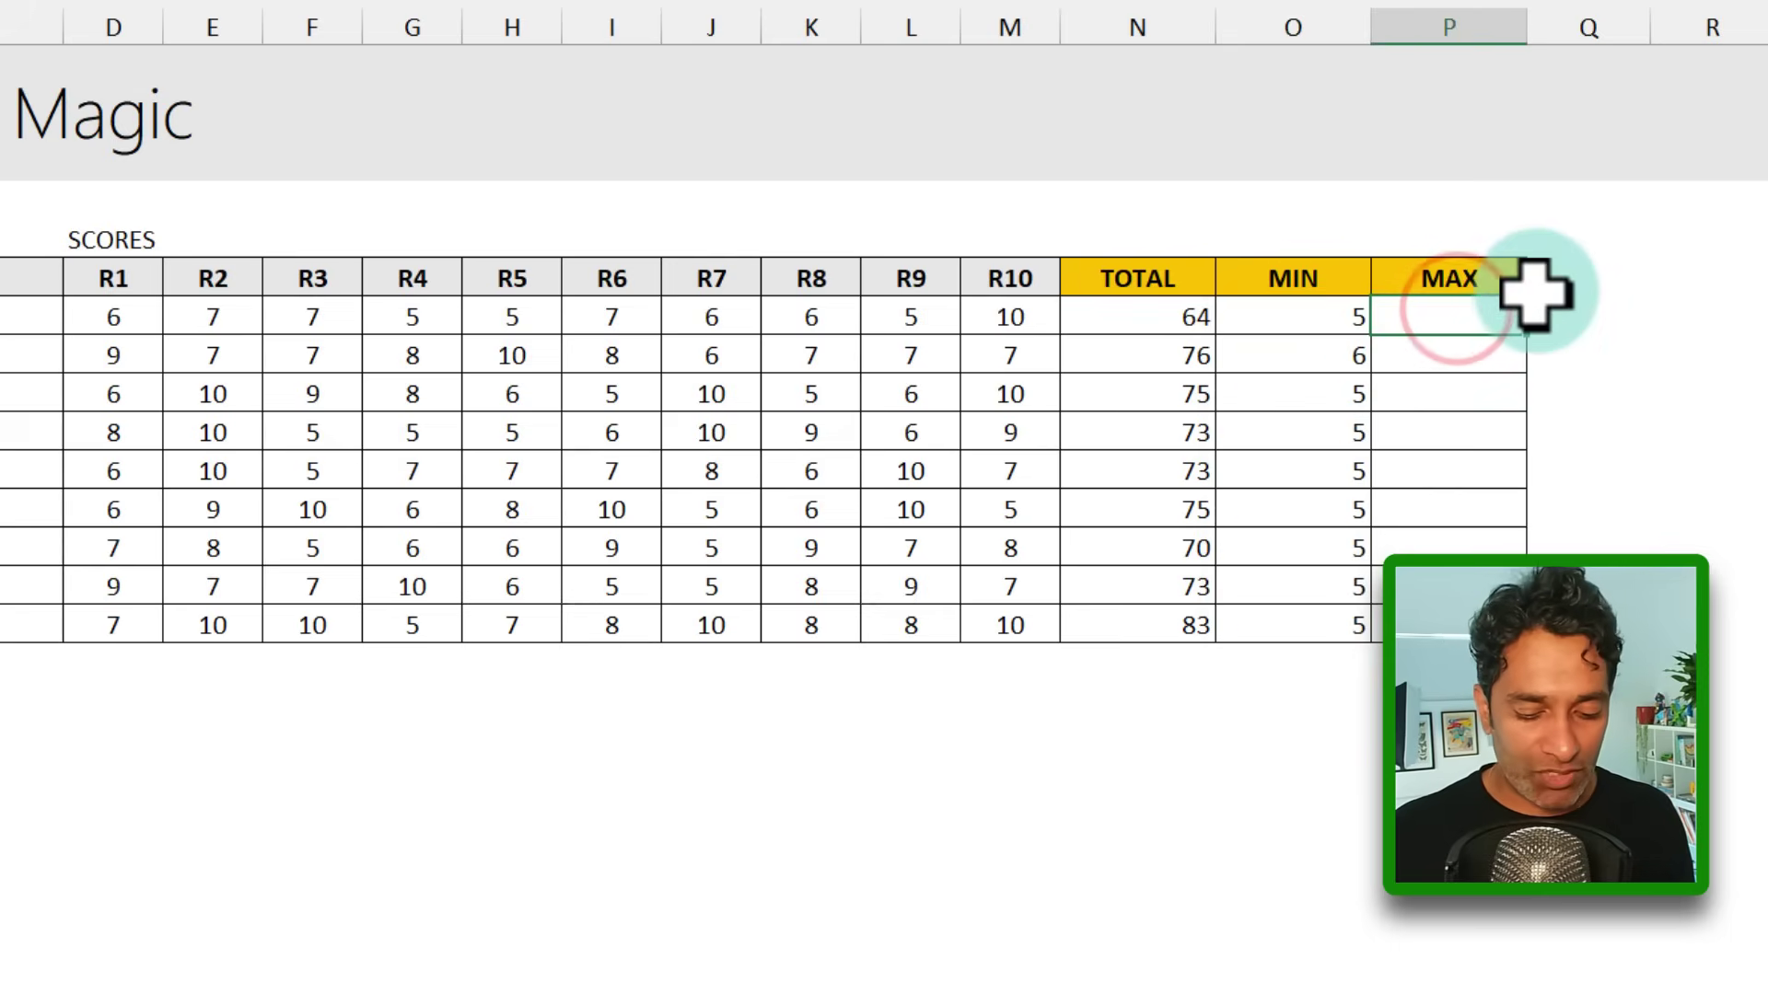
type("=BYR")
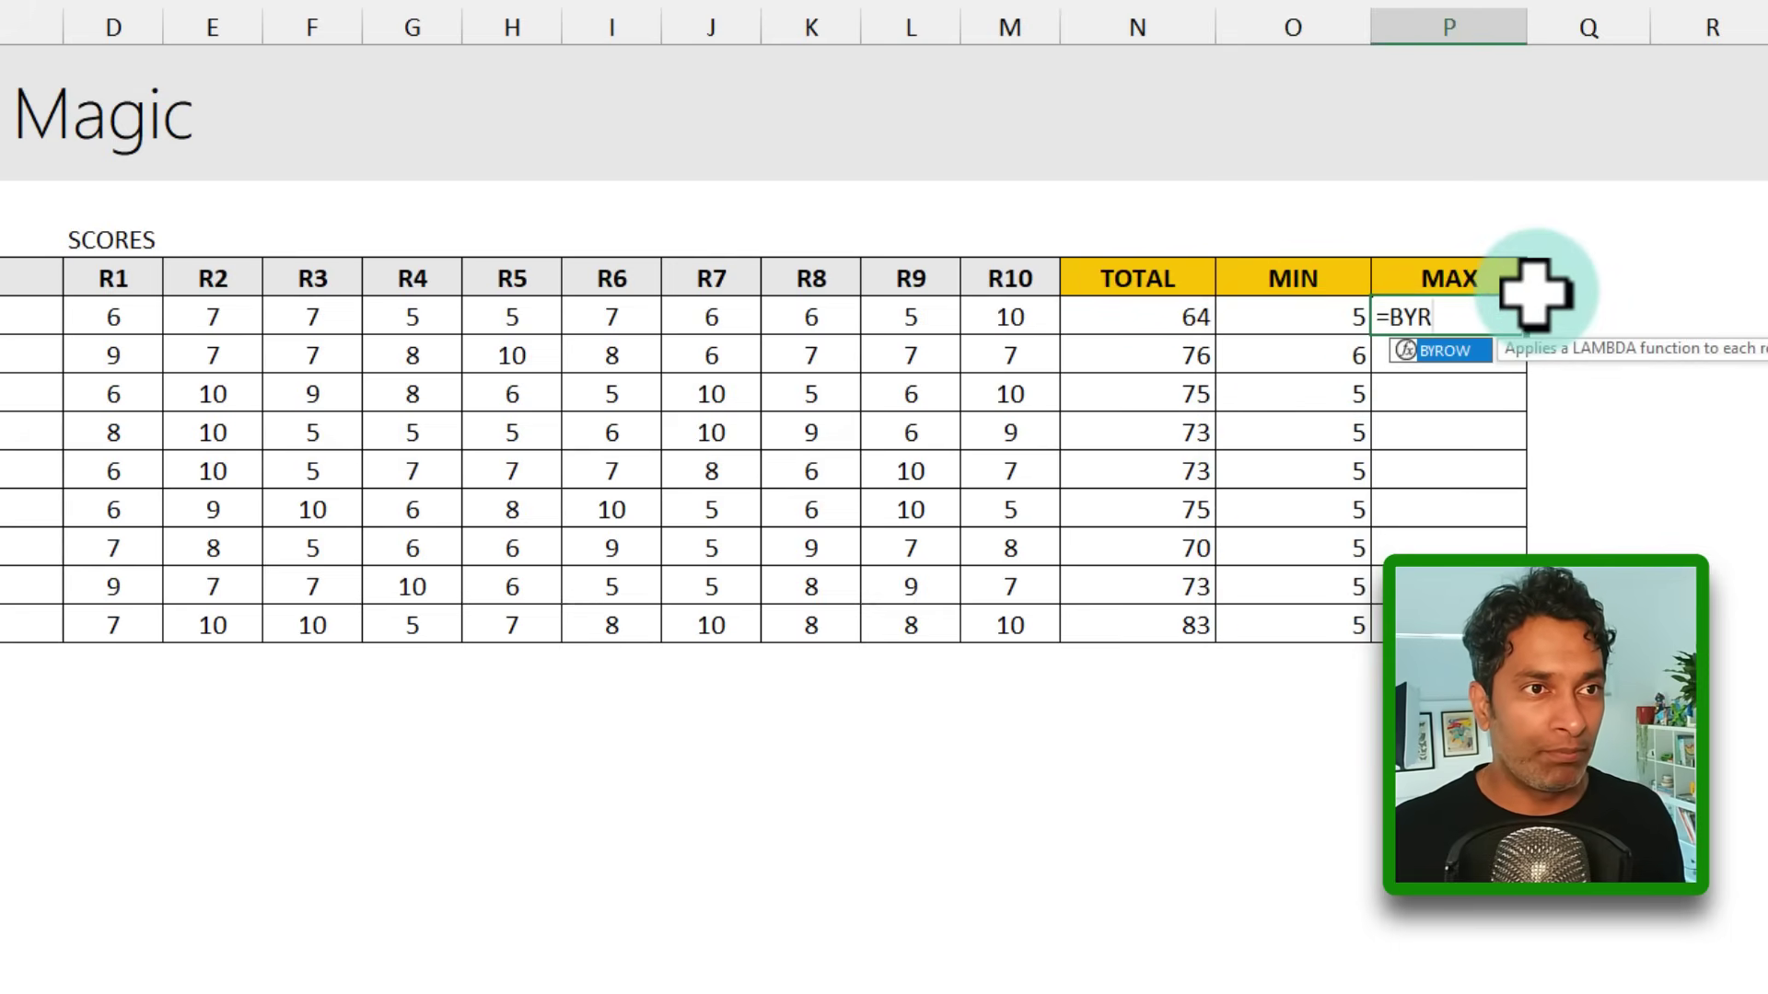
type("OW(D5:M13,MAX)")
key("Return")
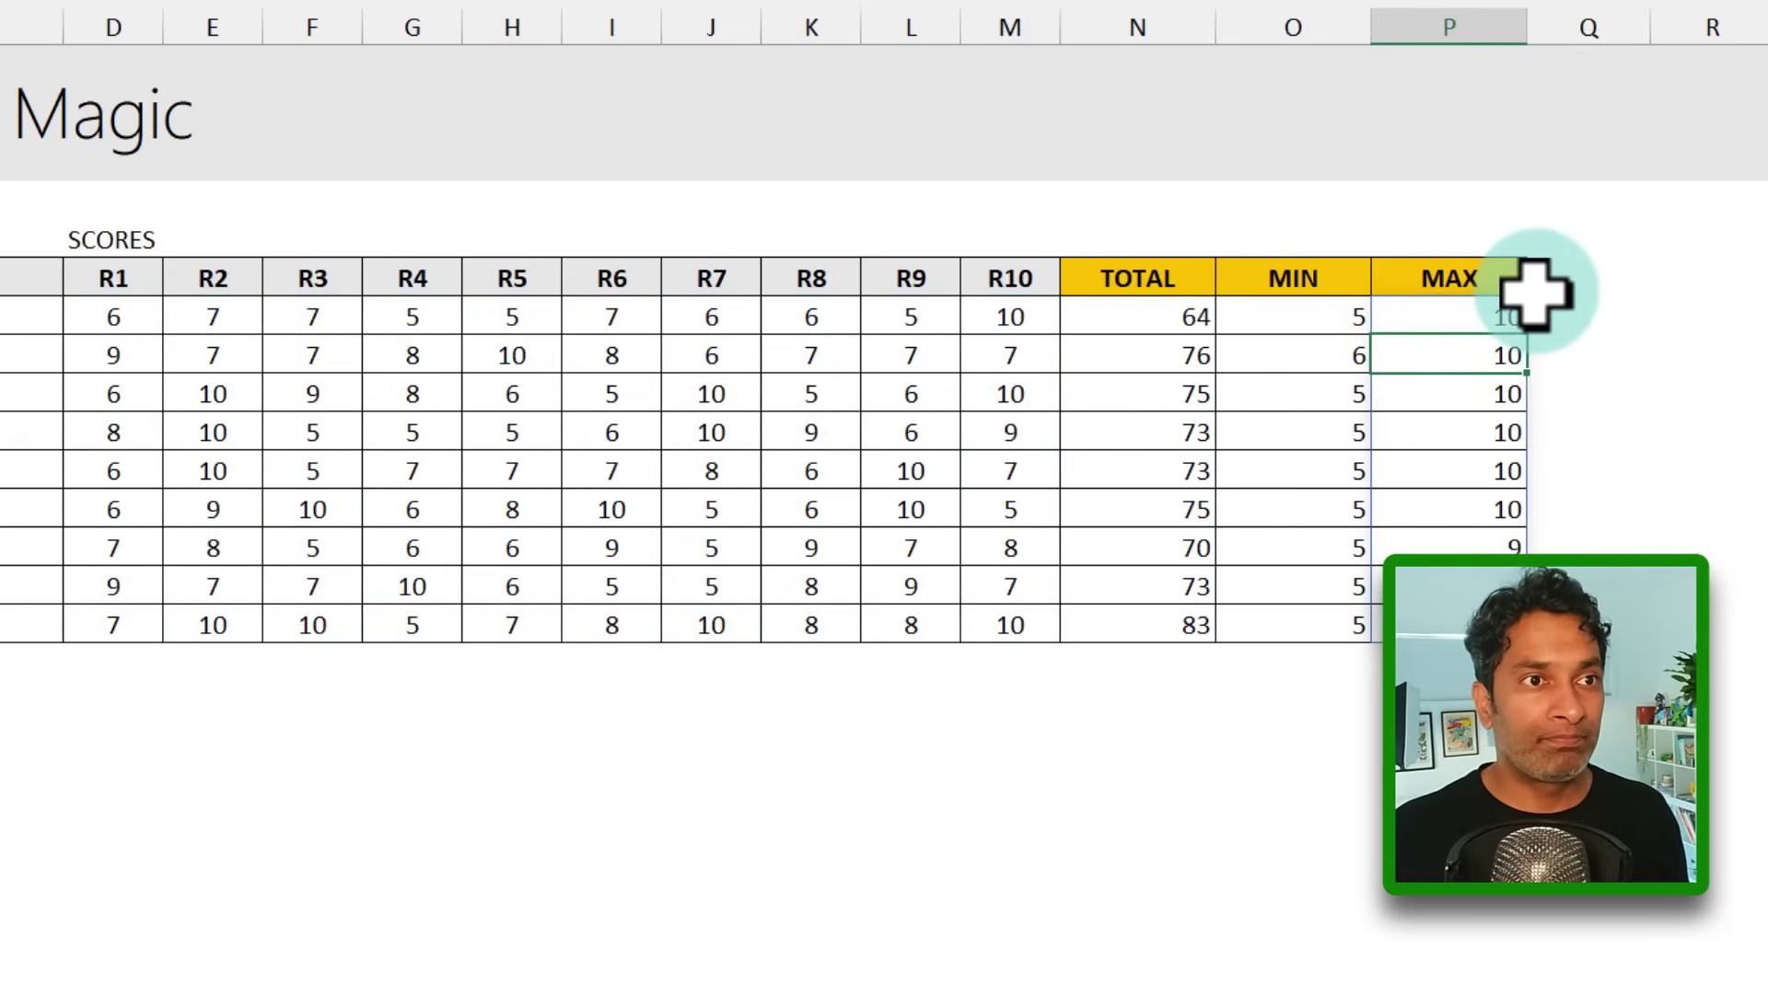
left_click(1165, 325)
key("ctrl+shift+Down")
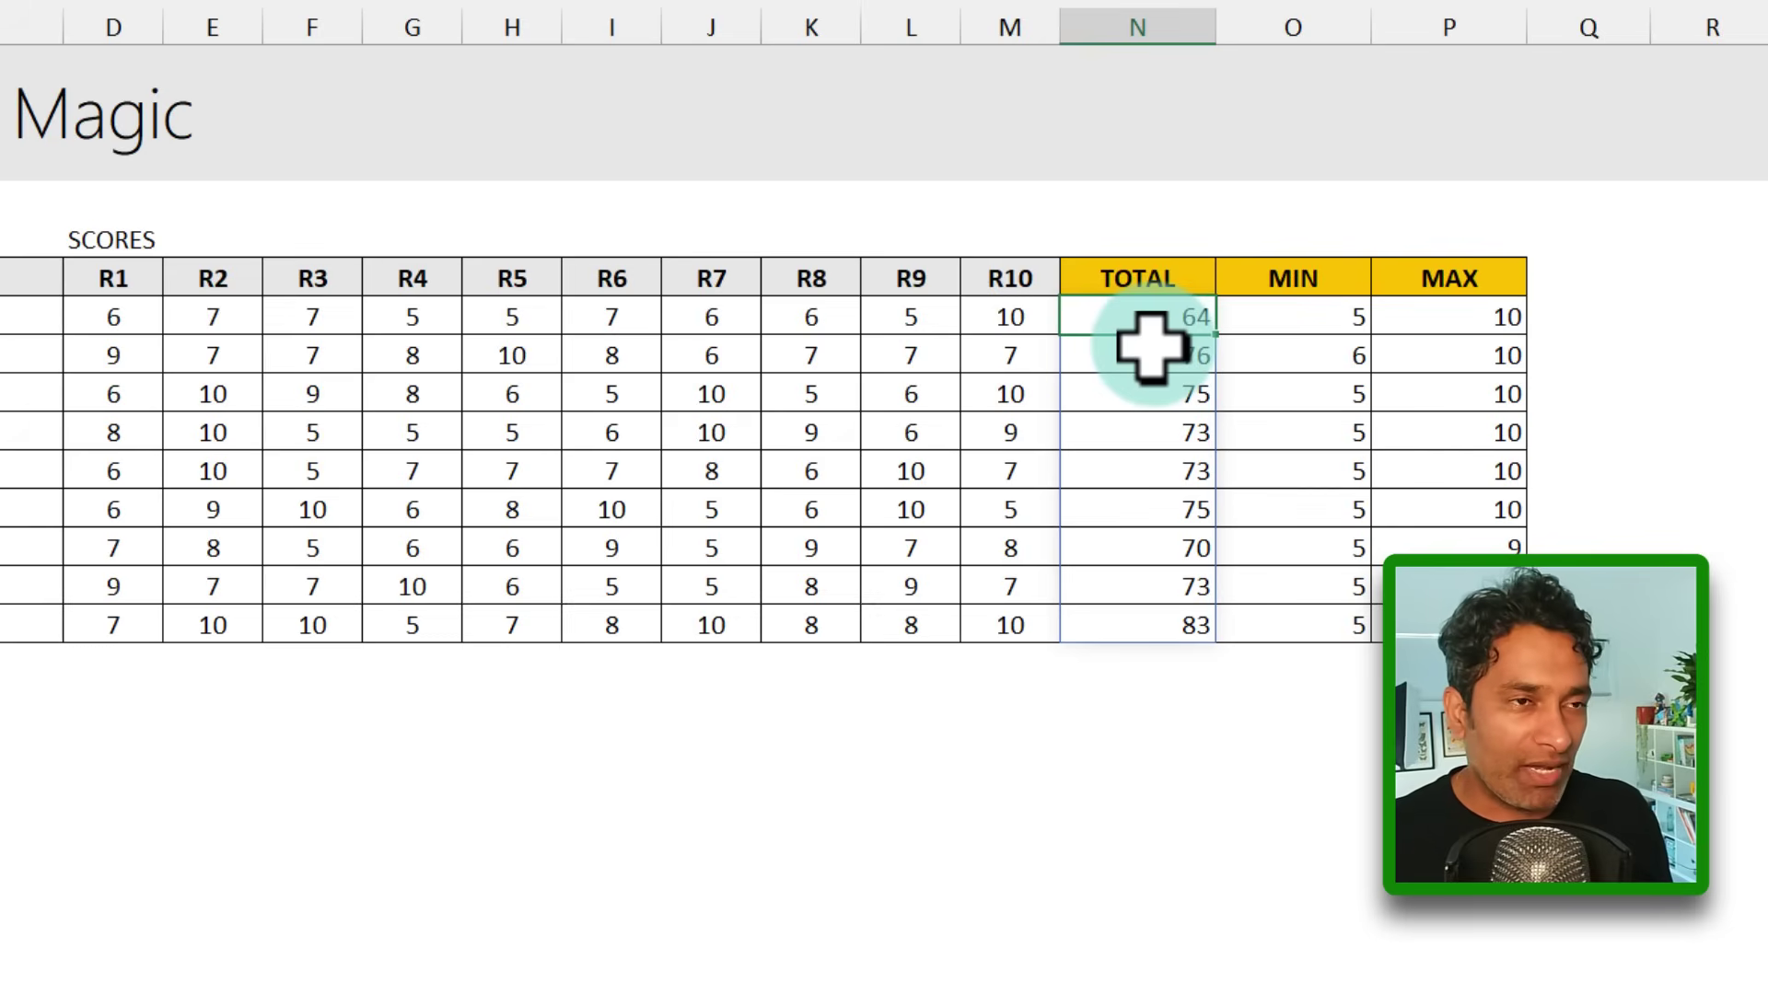
Step: Reopen the TOTAL BYROW formula, remove SUM, and browse alternatives like MODE.SNGL without committing
key("F2")
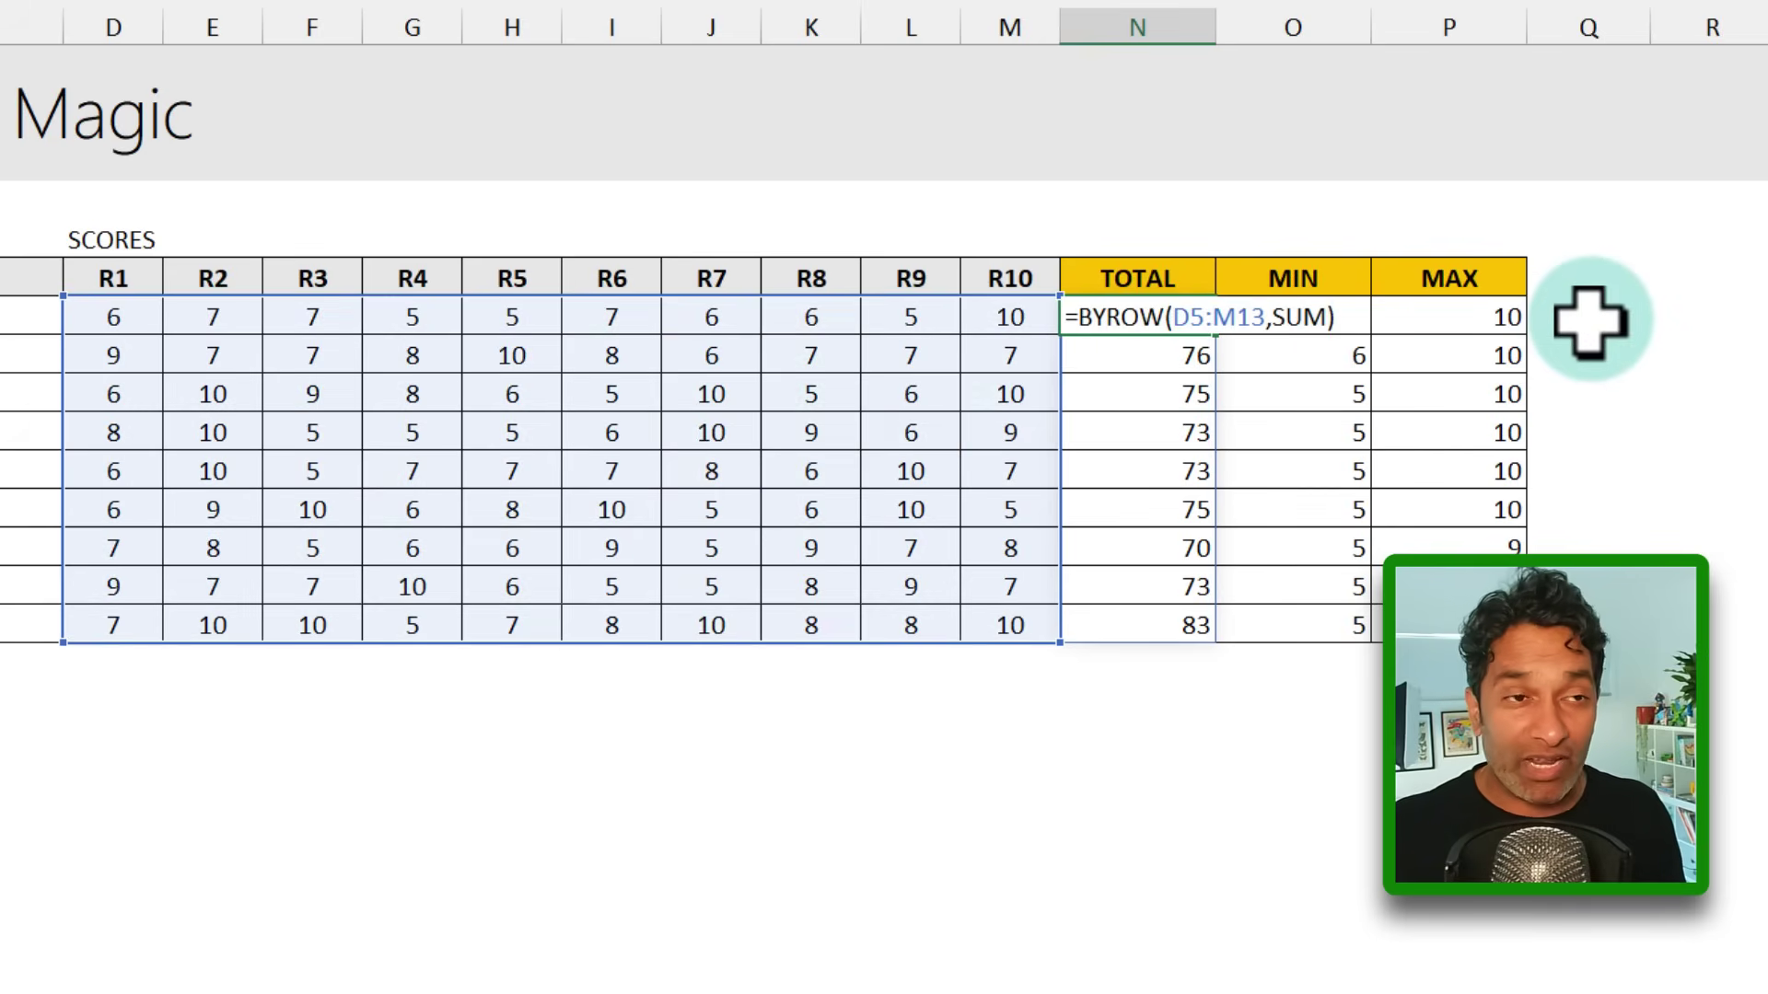
key("BackSpace")
key("BackSpace")
key("BackSpace")
key("BackSpace")
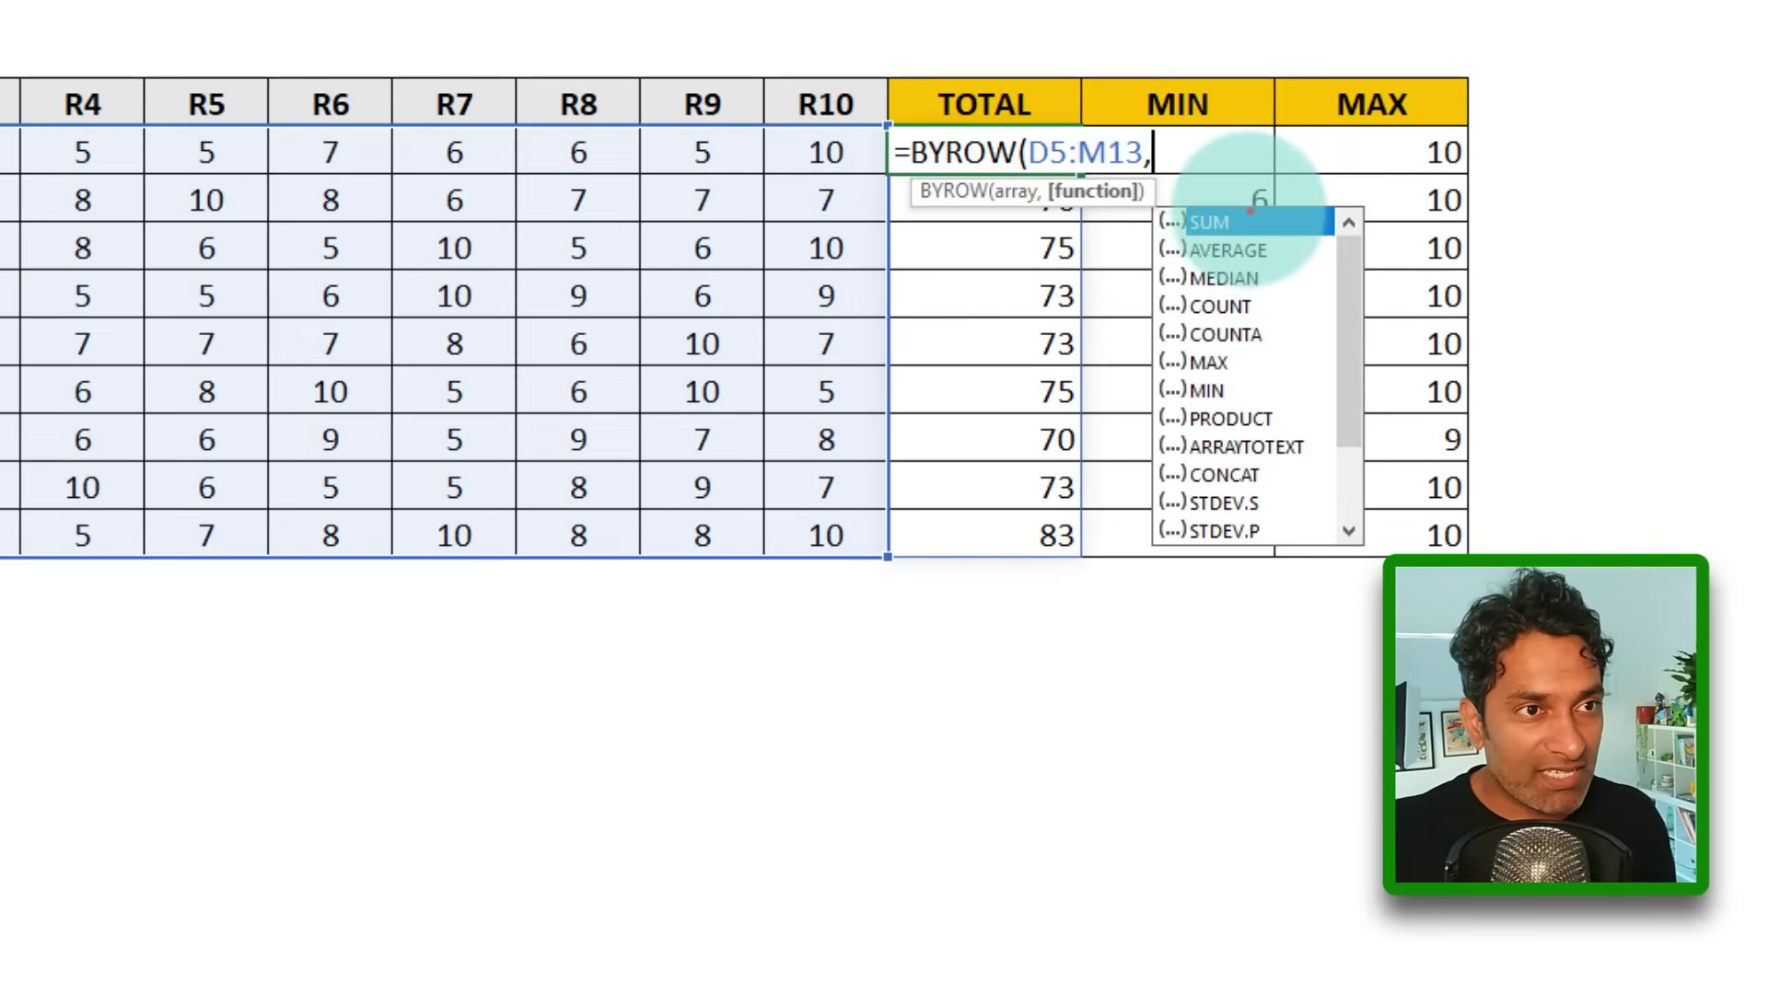
left_click(1353, 371)
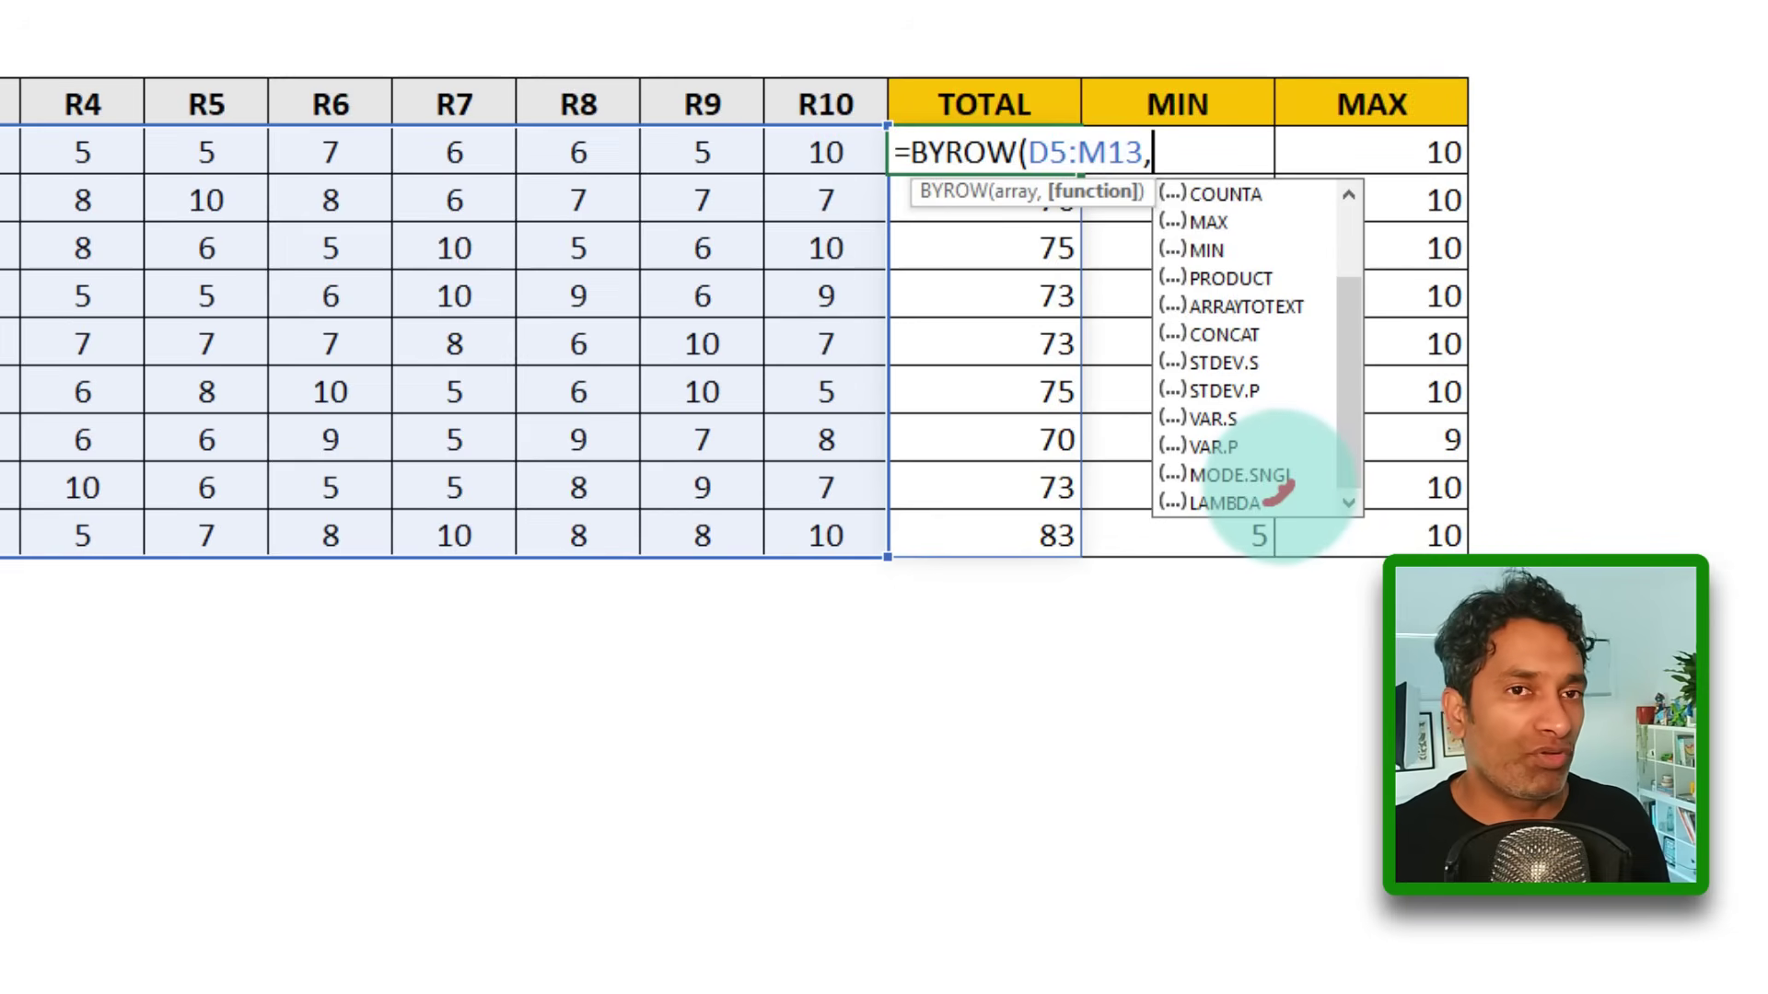
mouse_move(1282, 485)
left_mouse_down()
mouse_move(1174, 497)
mouse_move(1284, 502)
left_mouse_up()
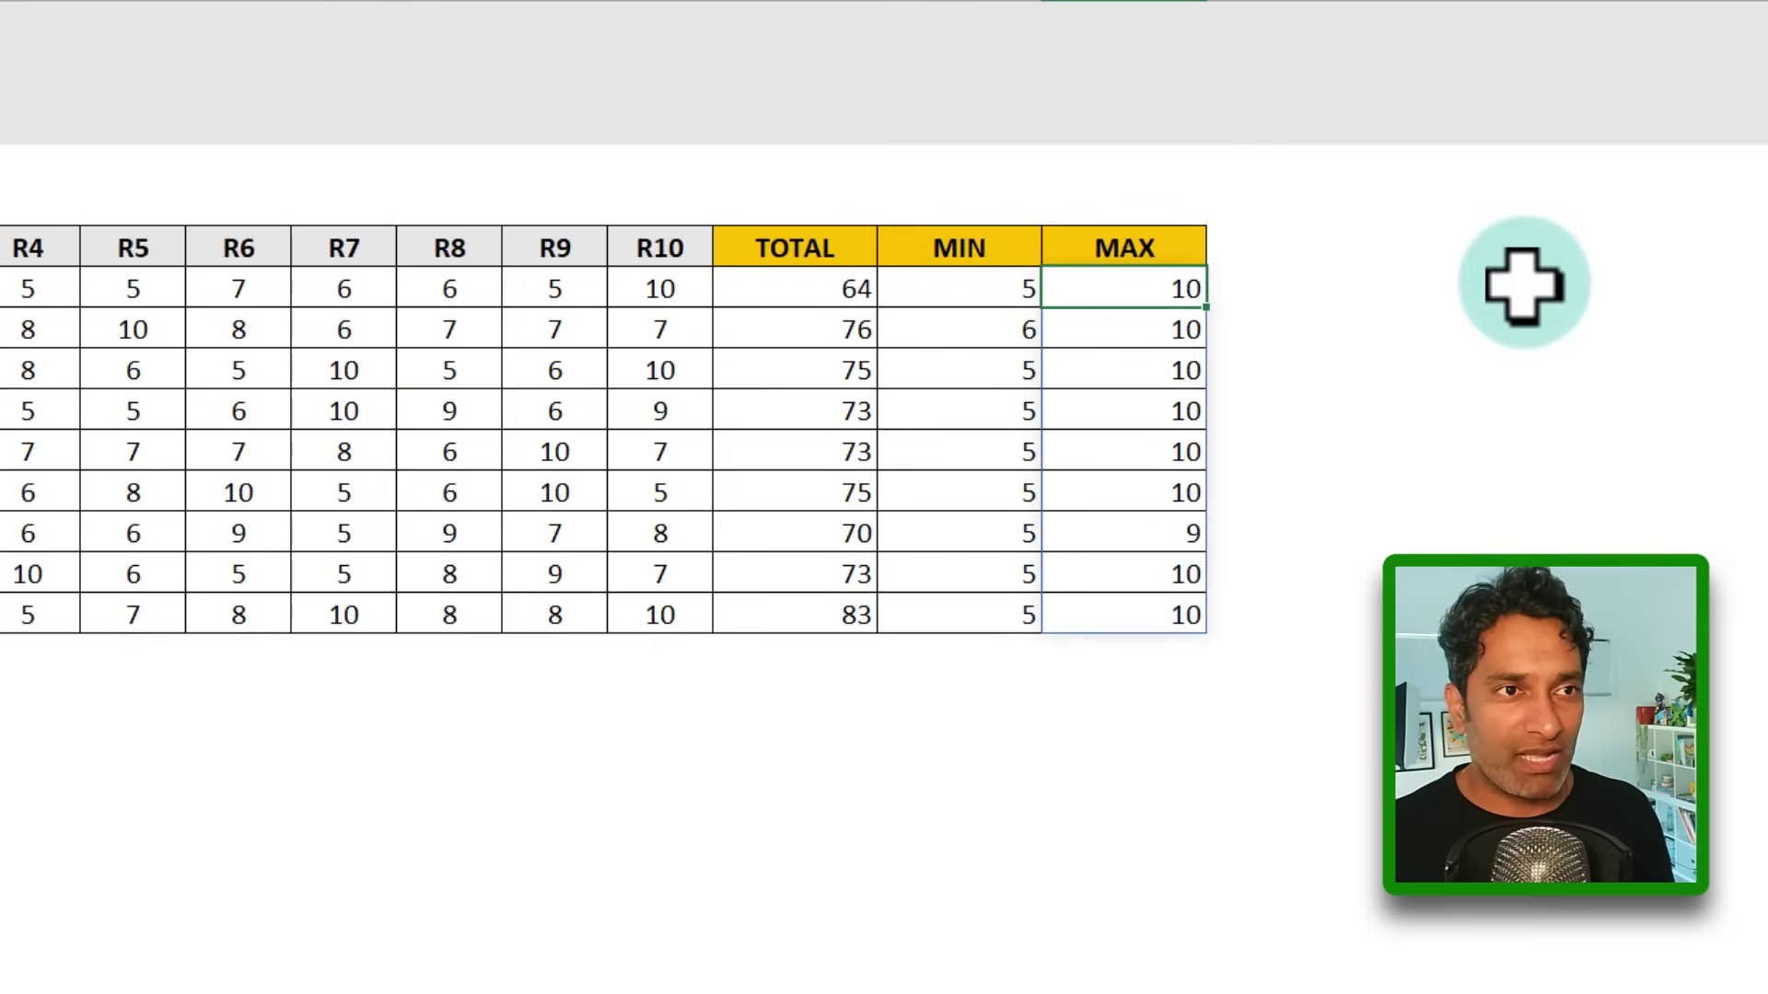
Step: Begin =BYROW(D5:M13, in the empty cell beside the first MAX value
key("Left")
key("Left")
key("ctrl+shift+Down")
key("Right")
key("Right")
key("Right")
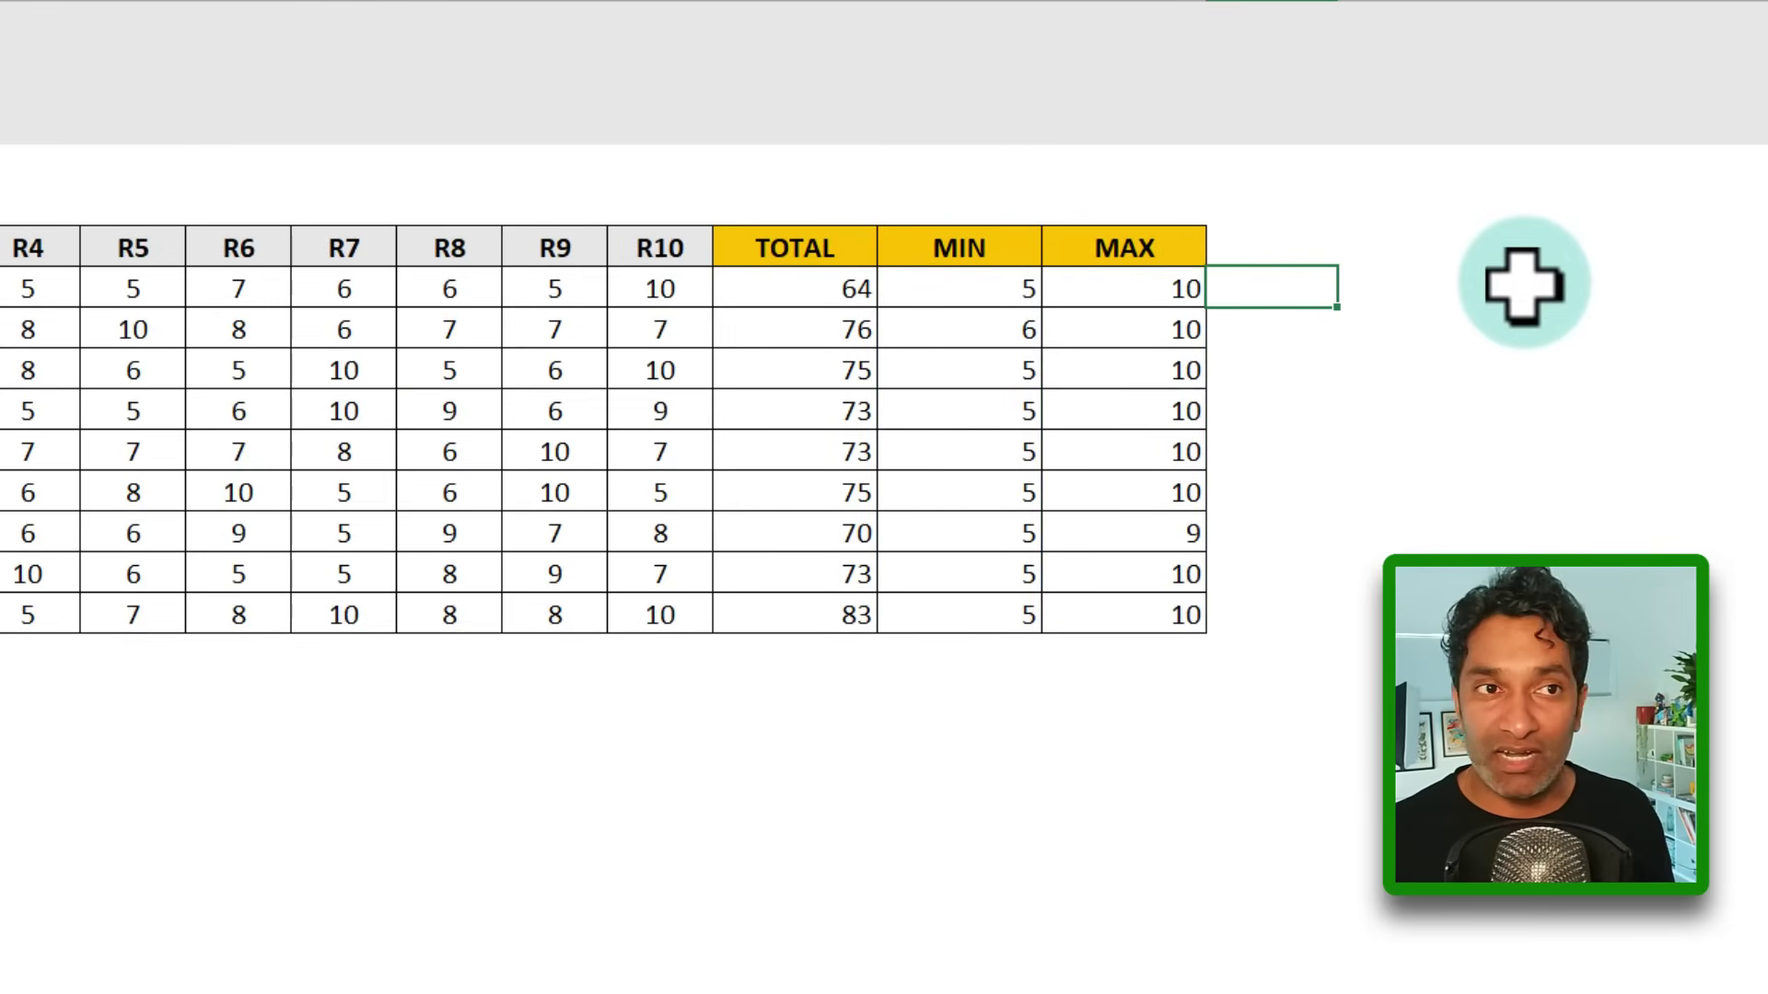
type("=BYROW(")
key("Left")
key("Left")
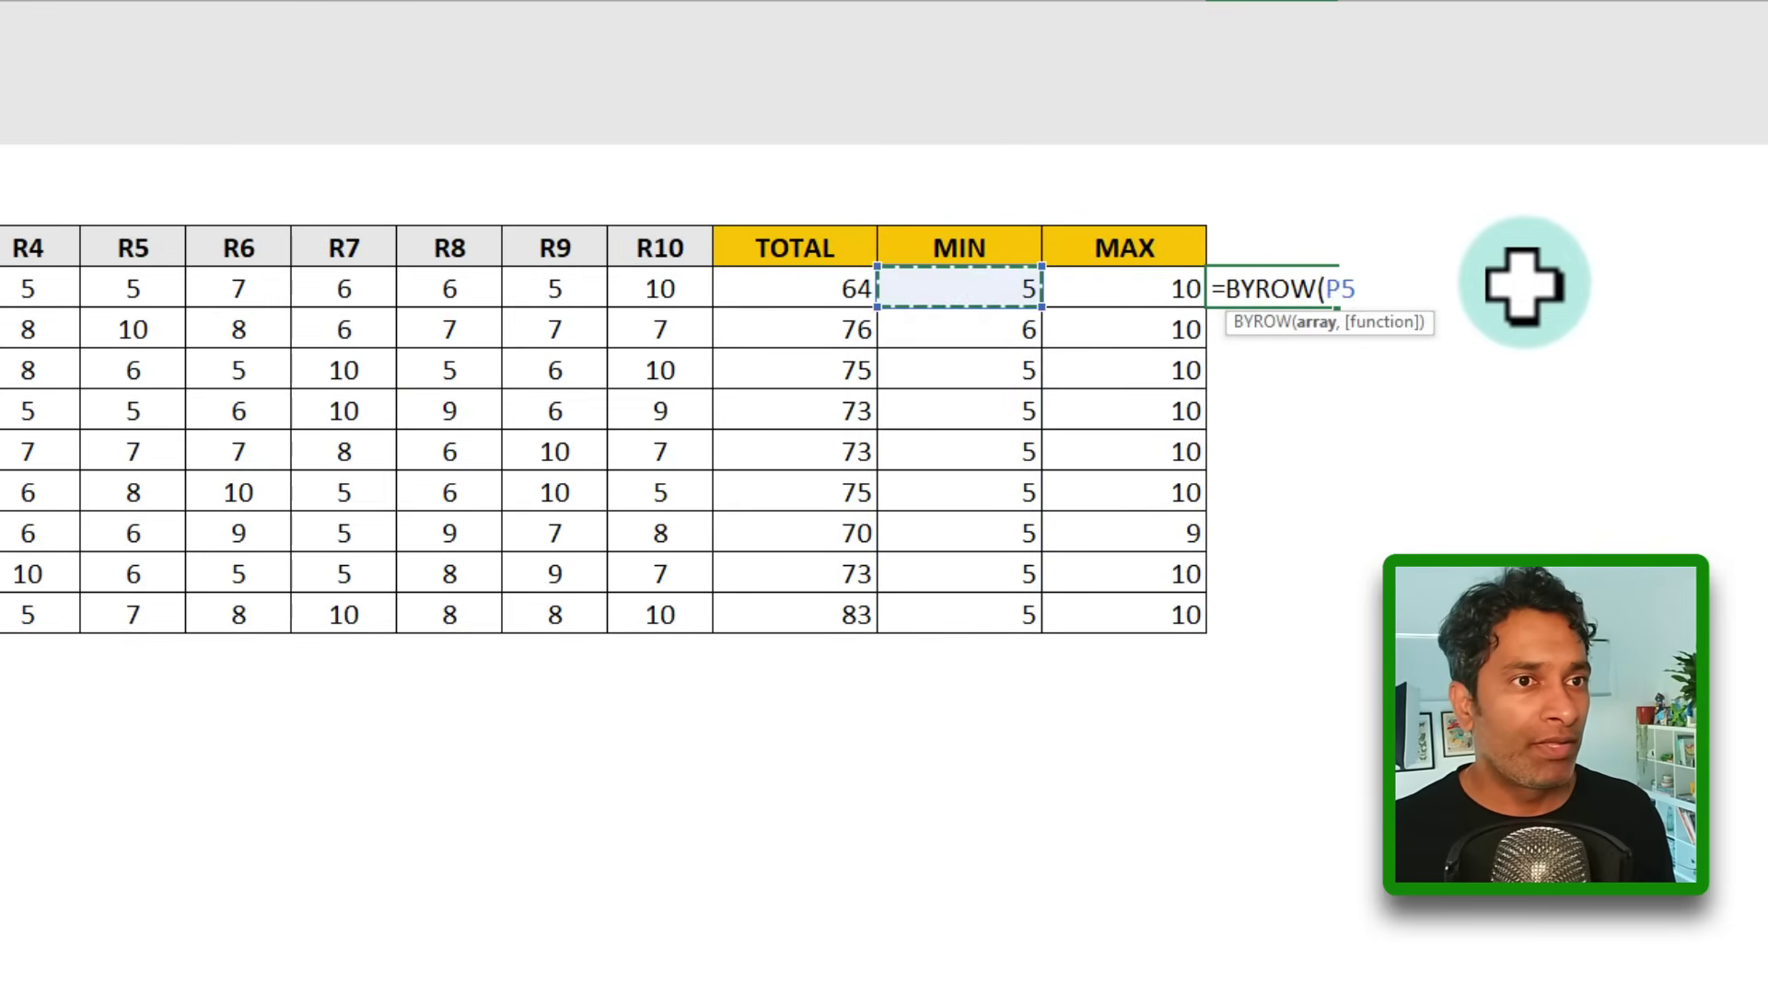
key("Left")
key("Left")
key("ctrl+shift+Down")
key("shift+Left")
key("shift+Left")
key("shift+Left")
key("shift+Left")
key("shift+Left")
key("shift+Left")
type(",")
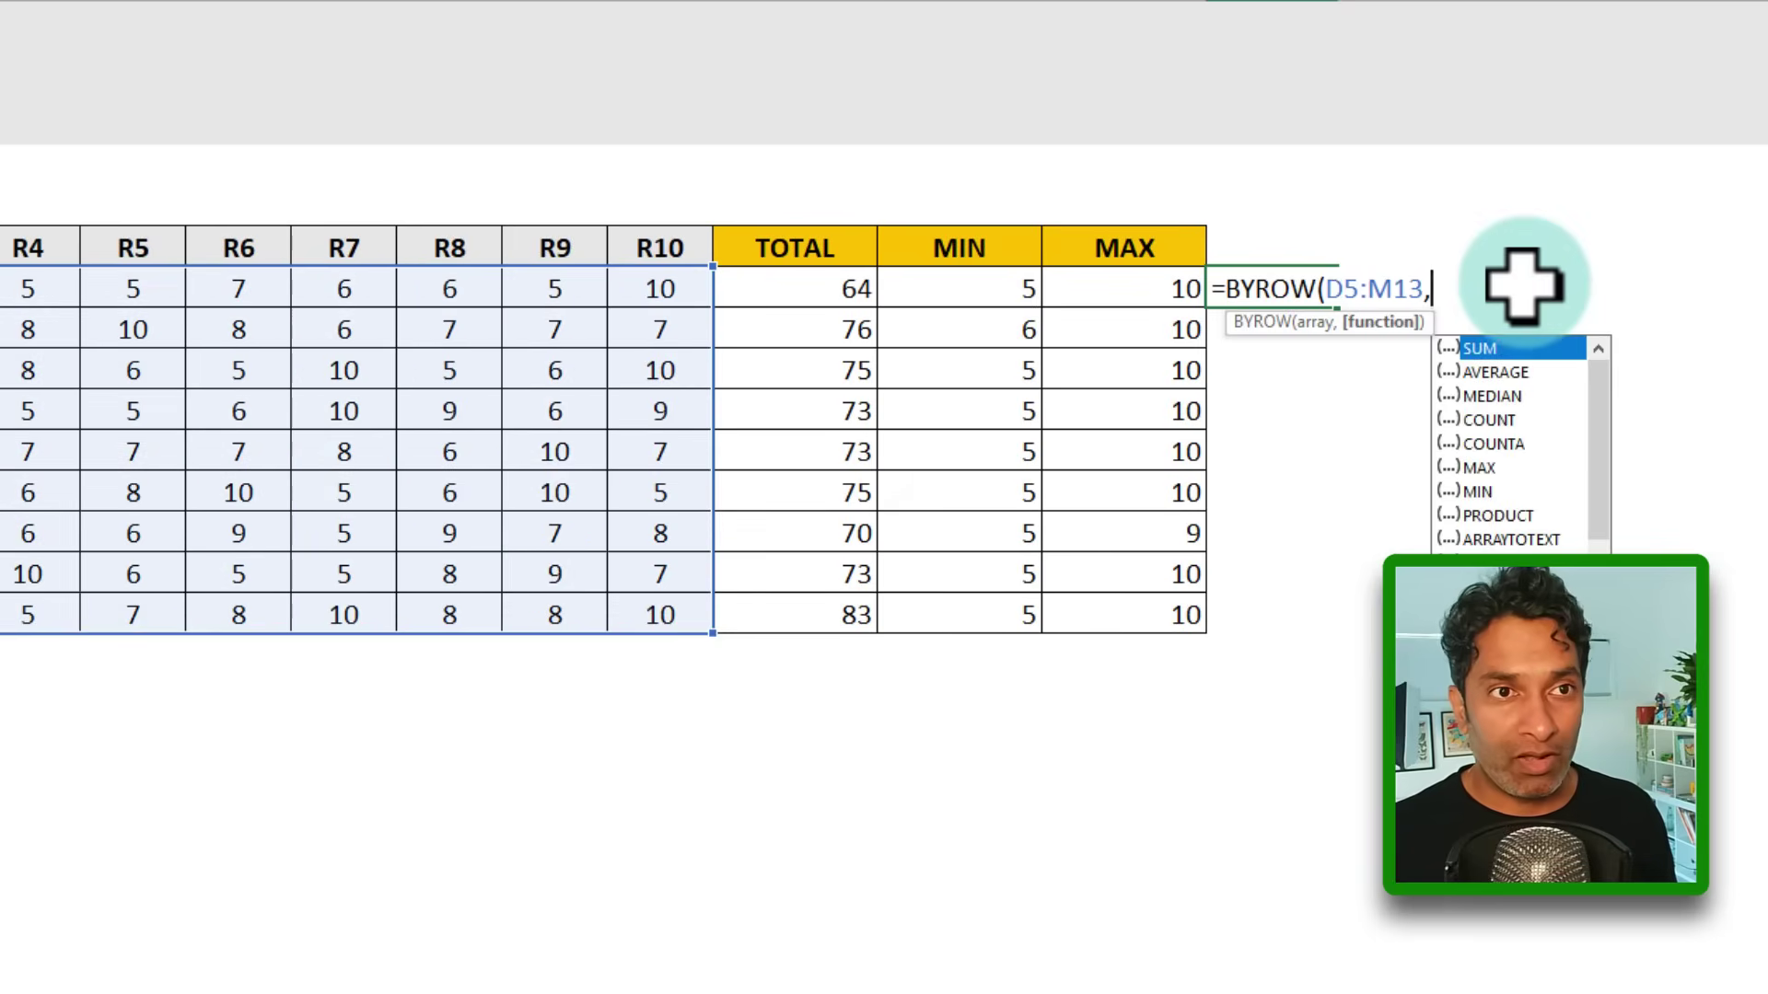
Step: Finish the formula with LAMBDA(row,SUM(row)) and commit so row totals spill
key("Escape")
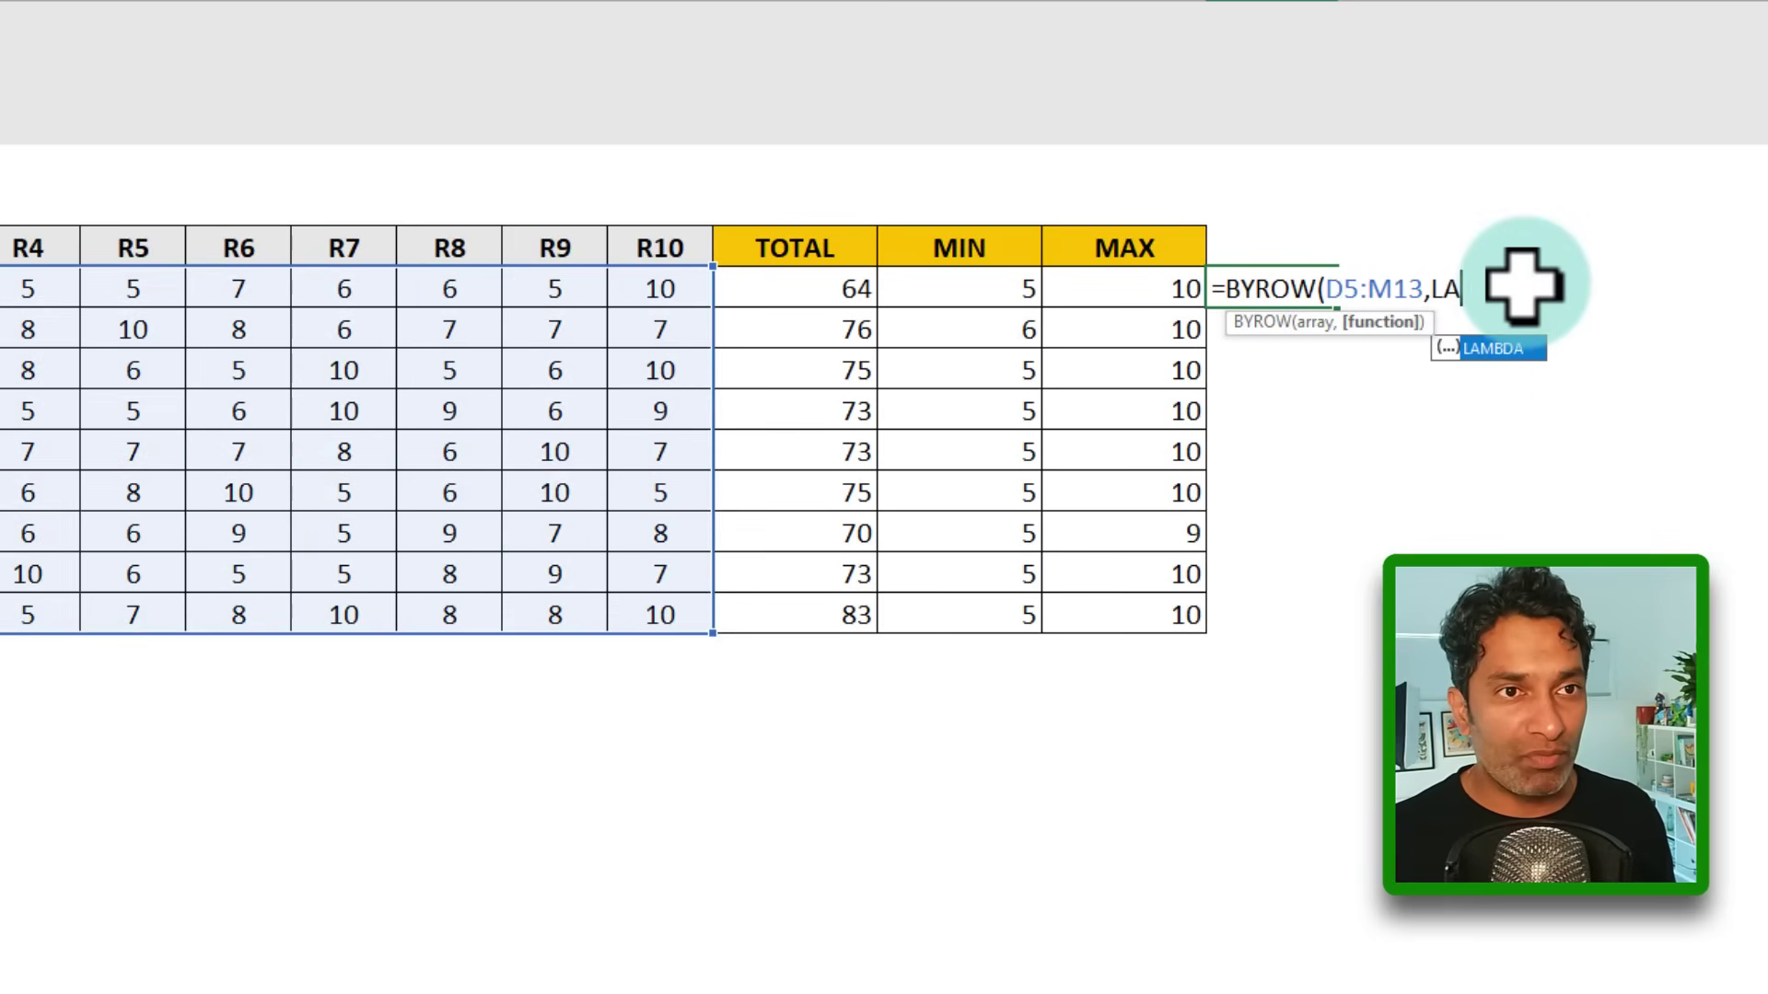
type("LAM")
key("Tab")
type("BDA(")
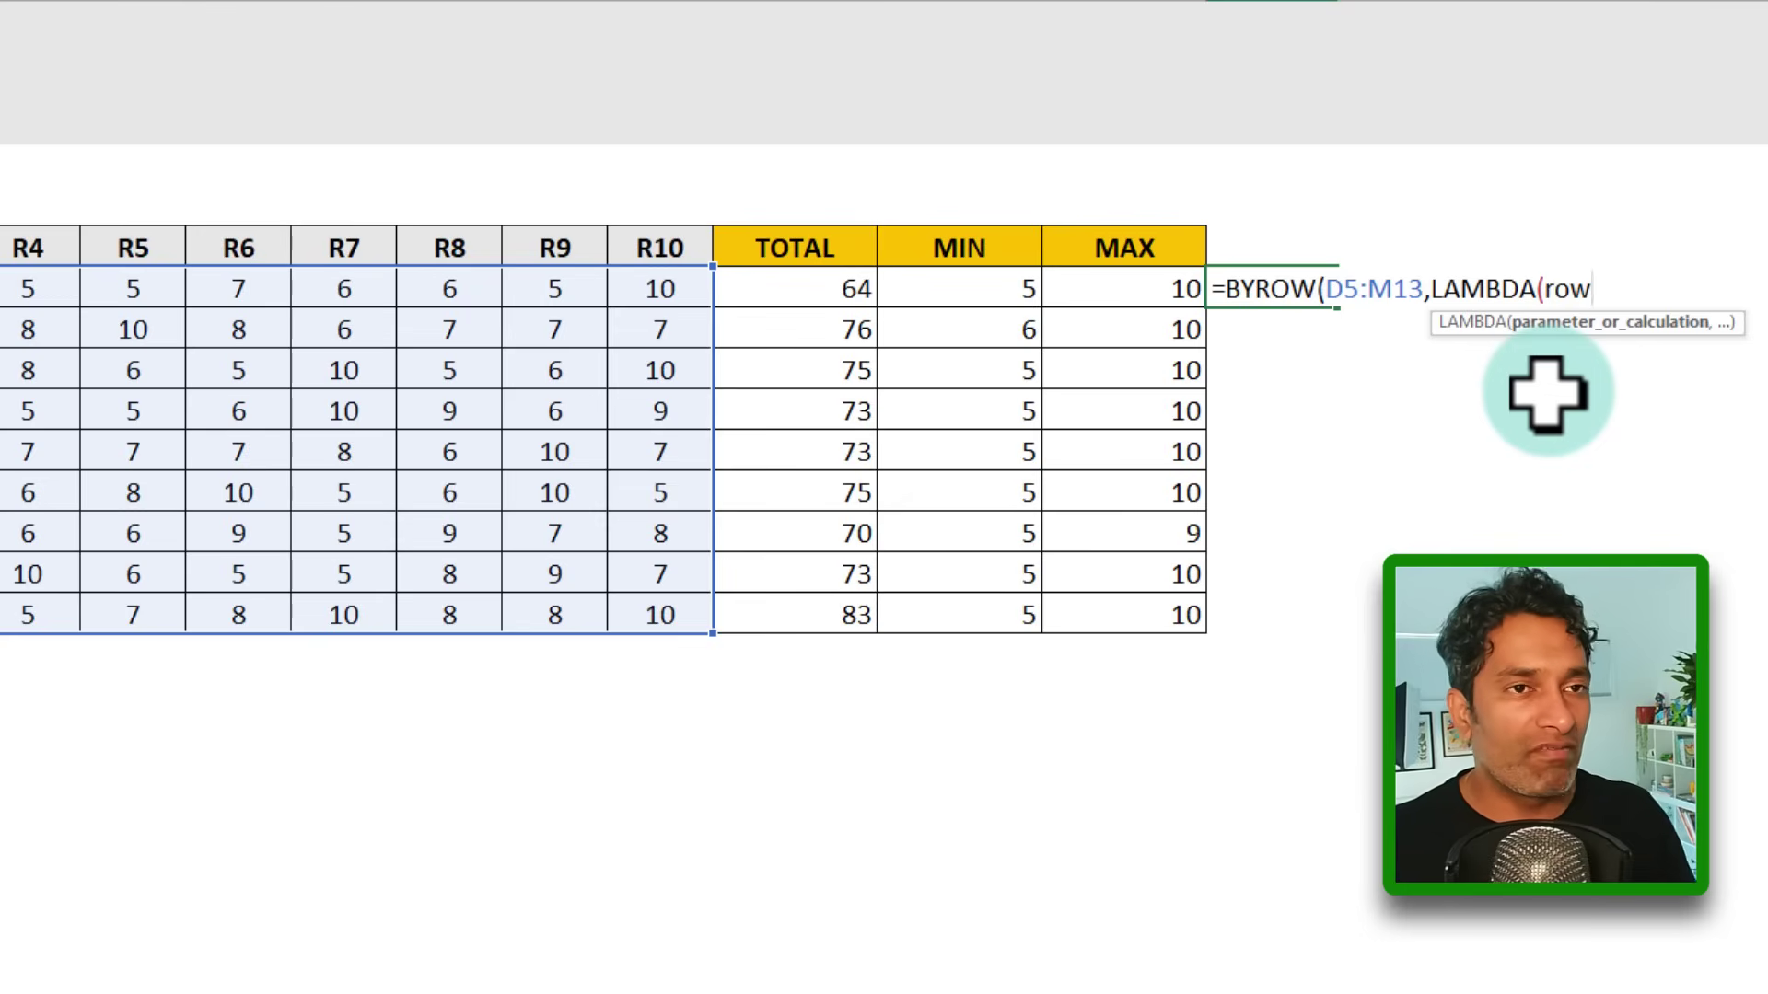
type(",")
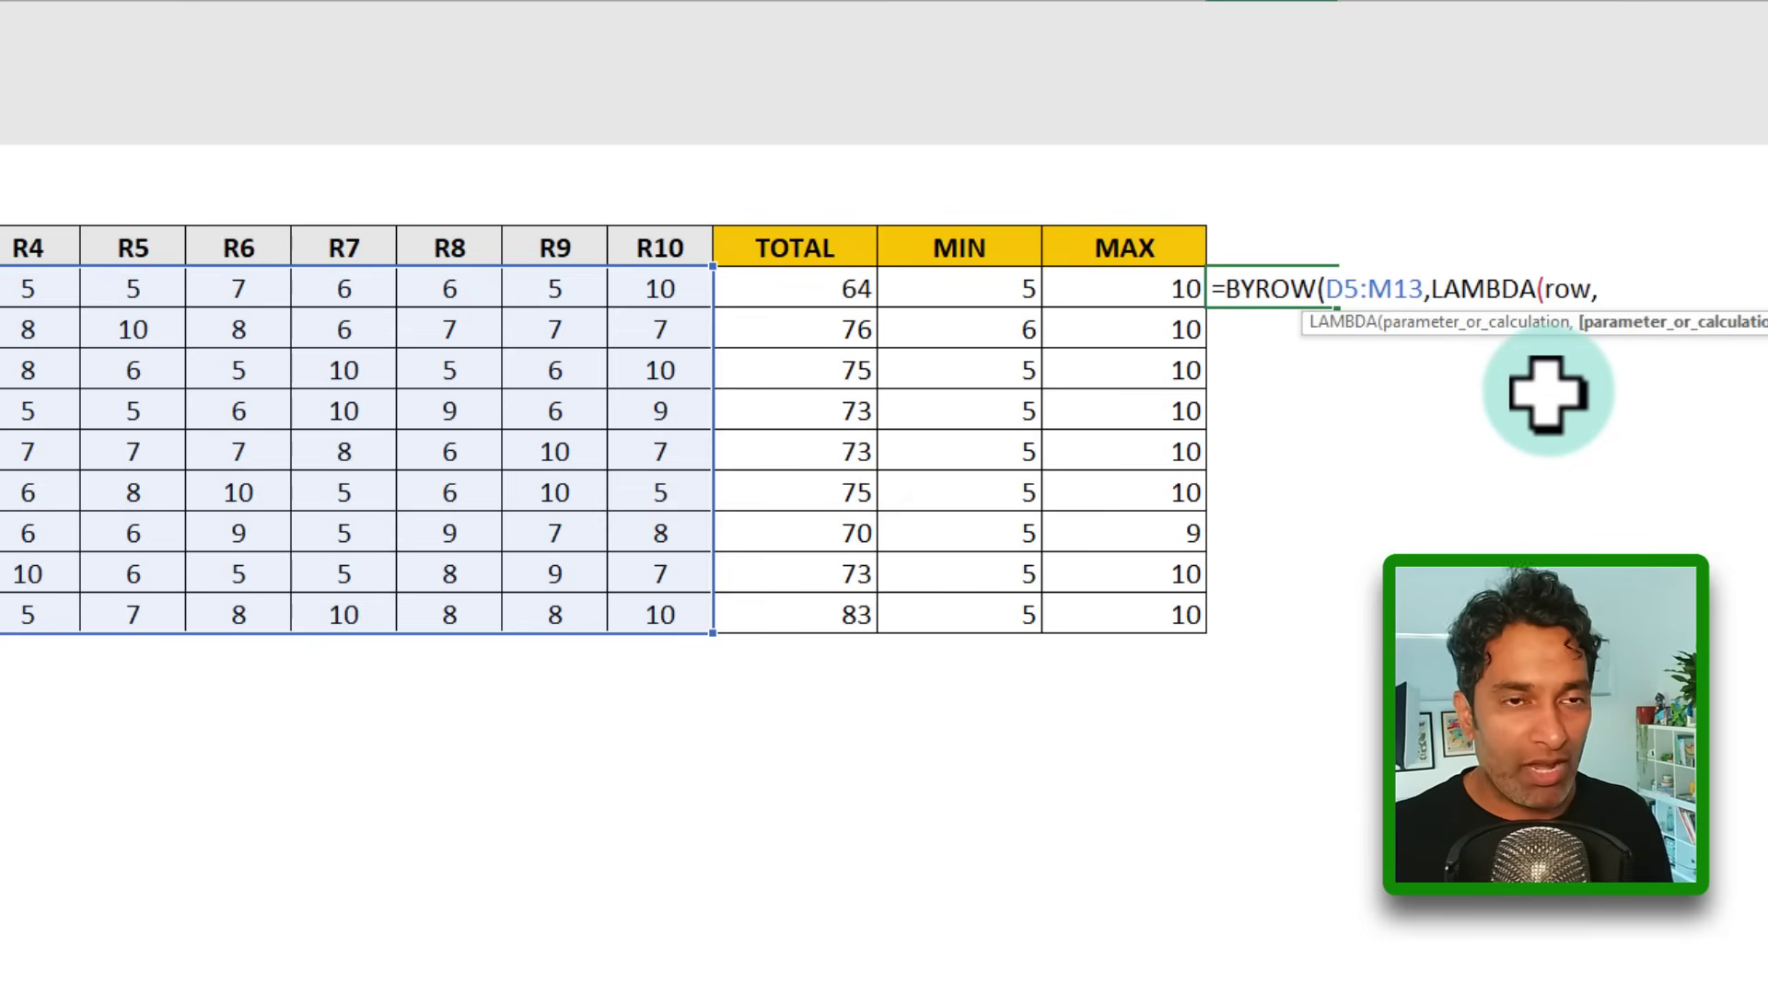
type("sum(ro")
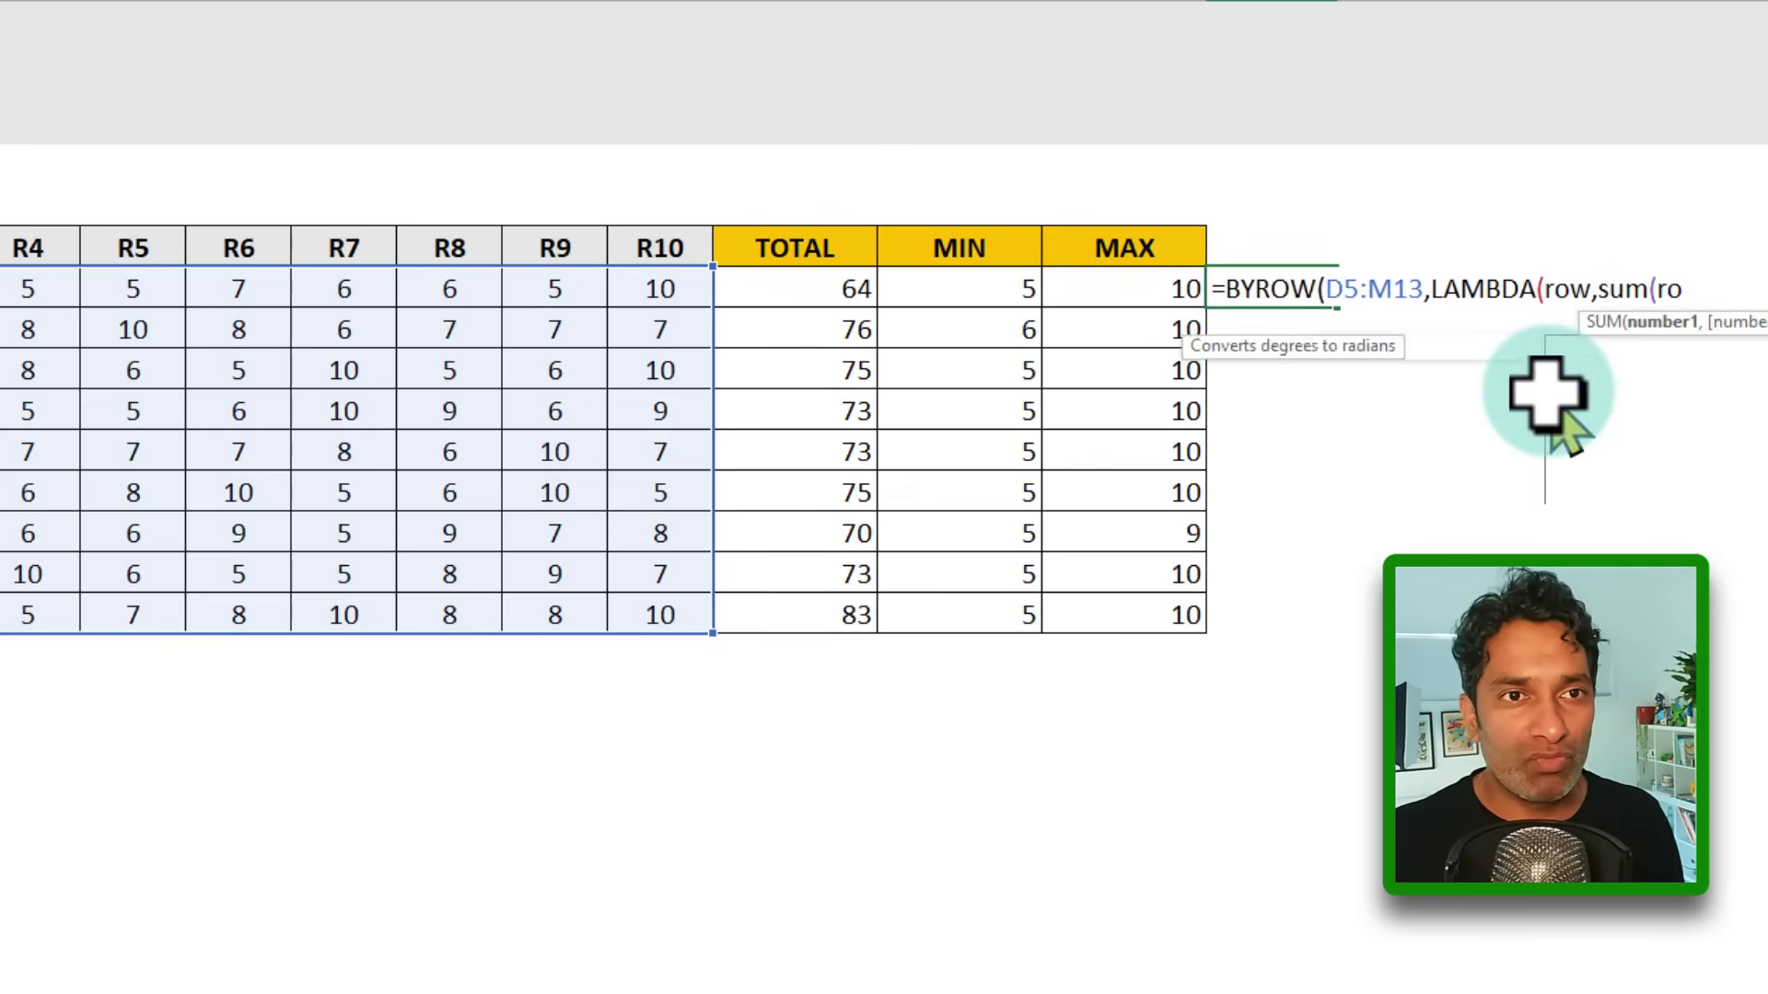
type("w))")
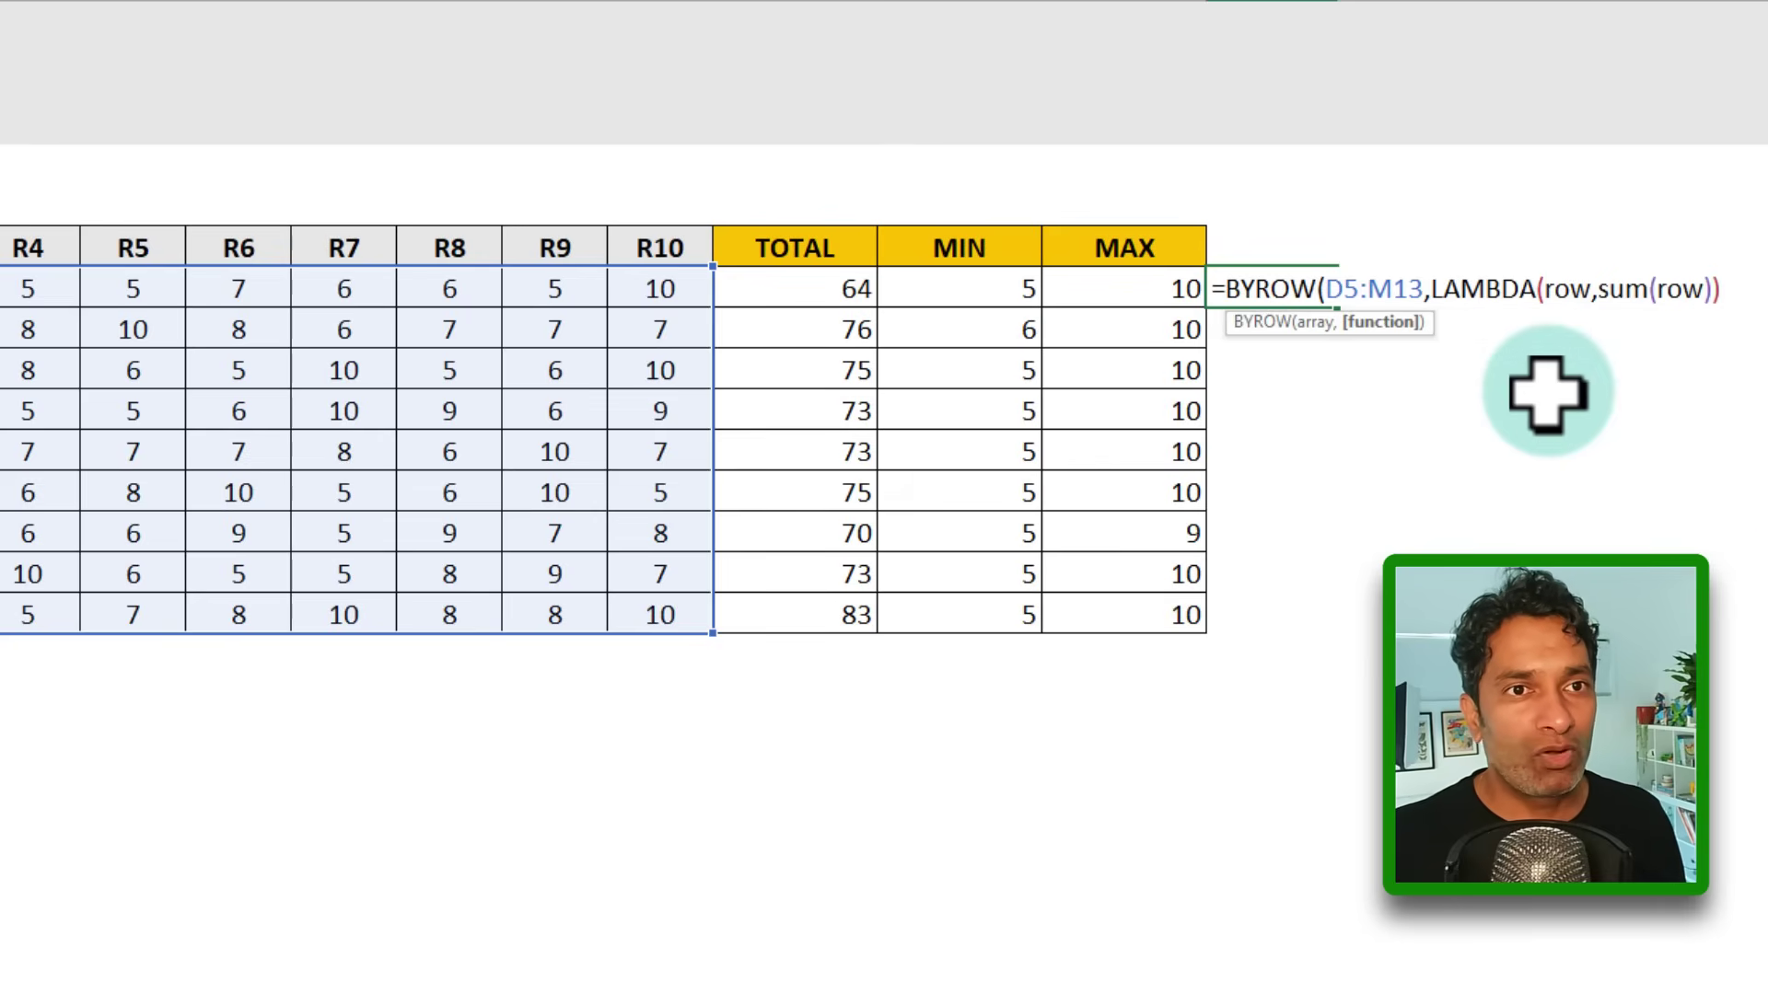
type(")")
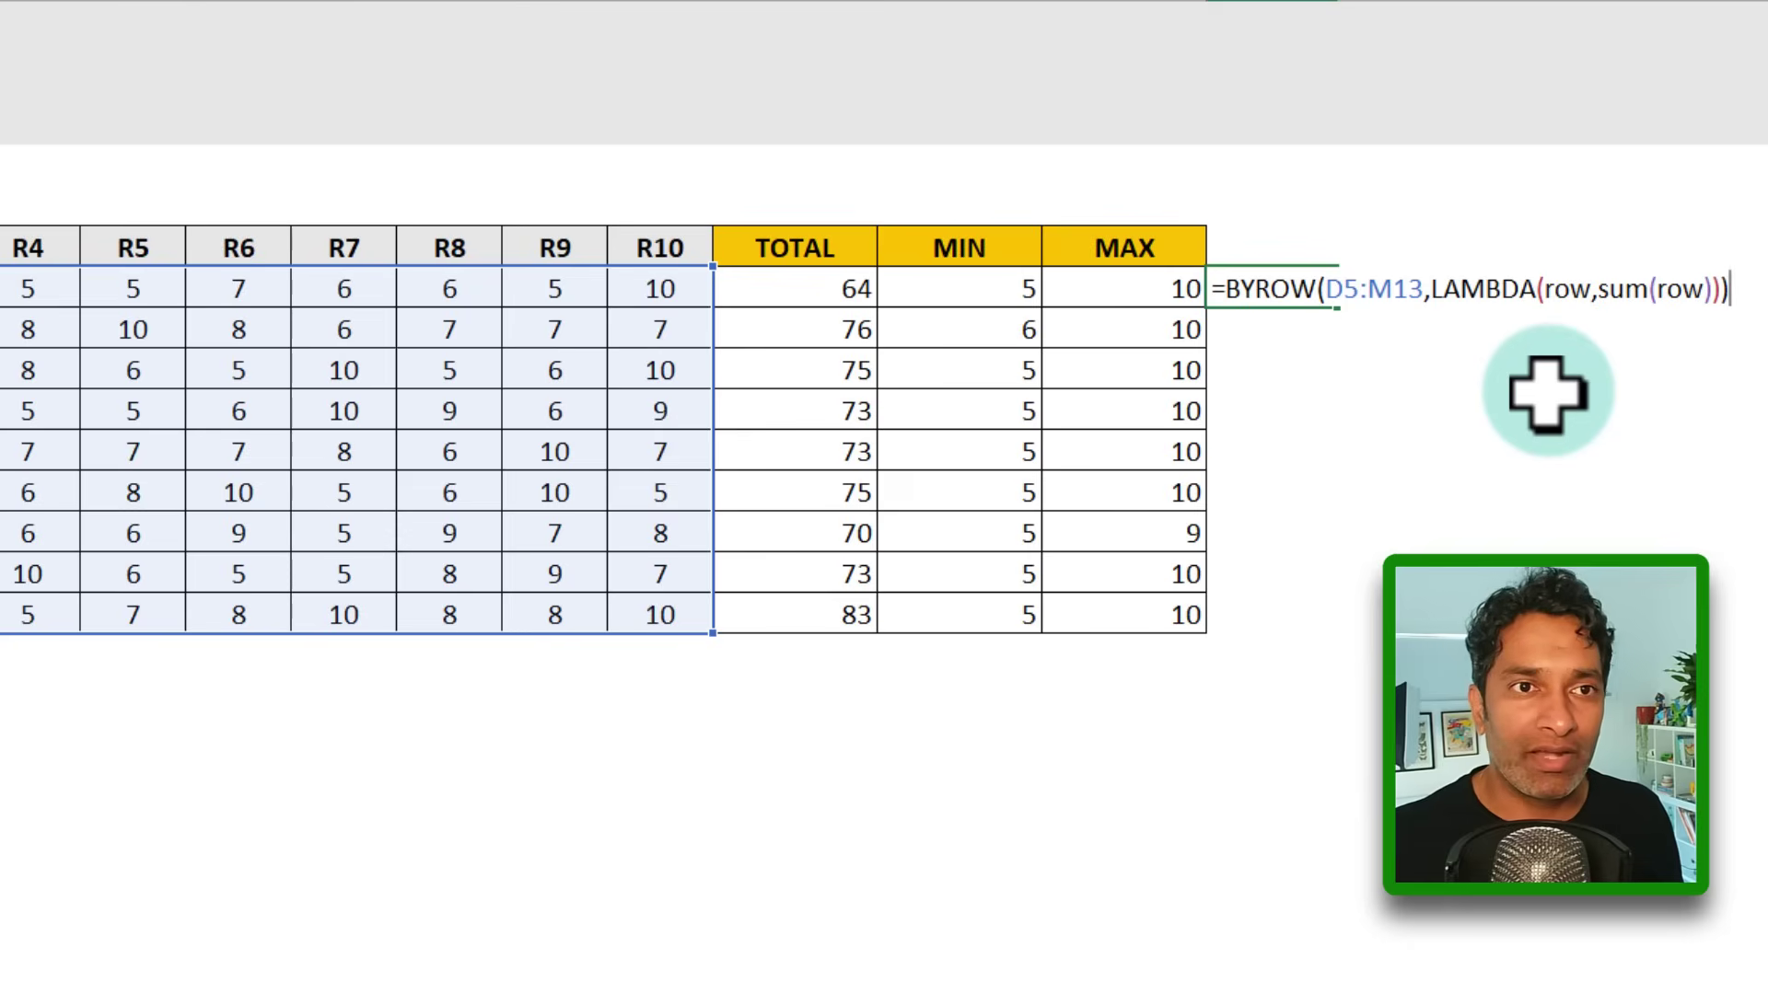
left_click(1559, 288)
double_click(1563, 291)
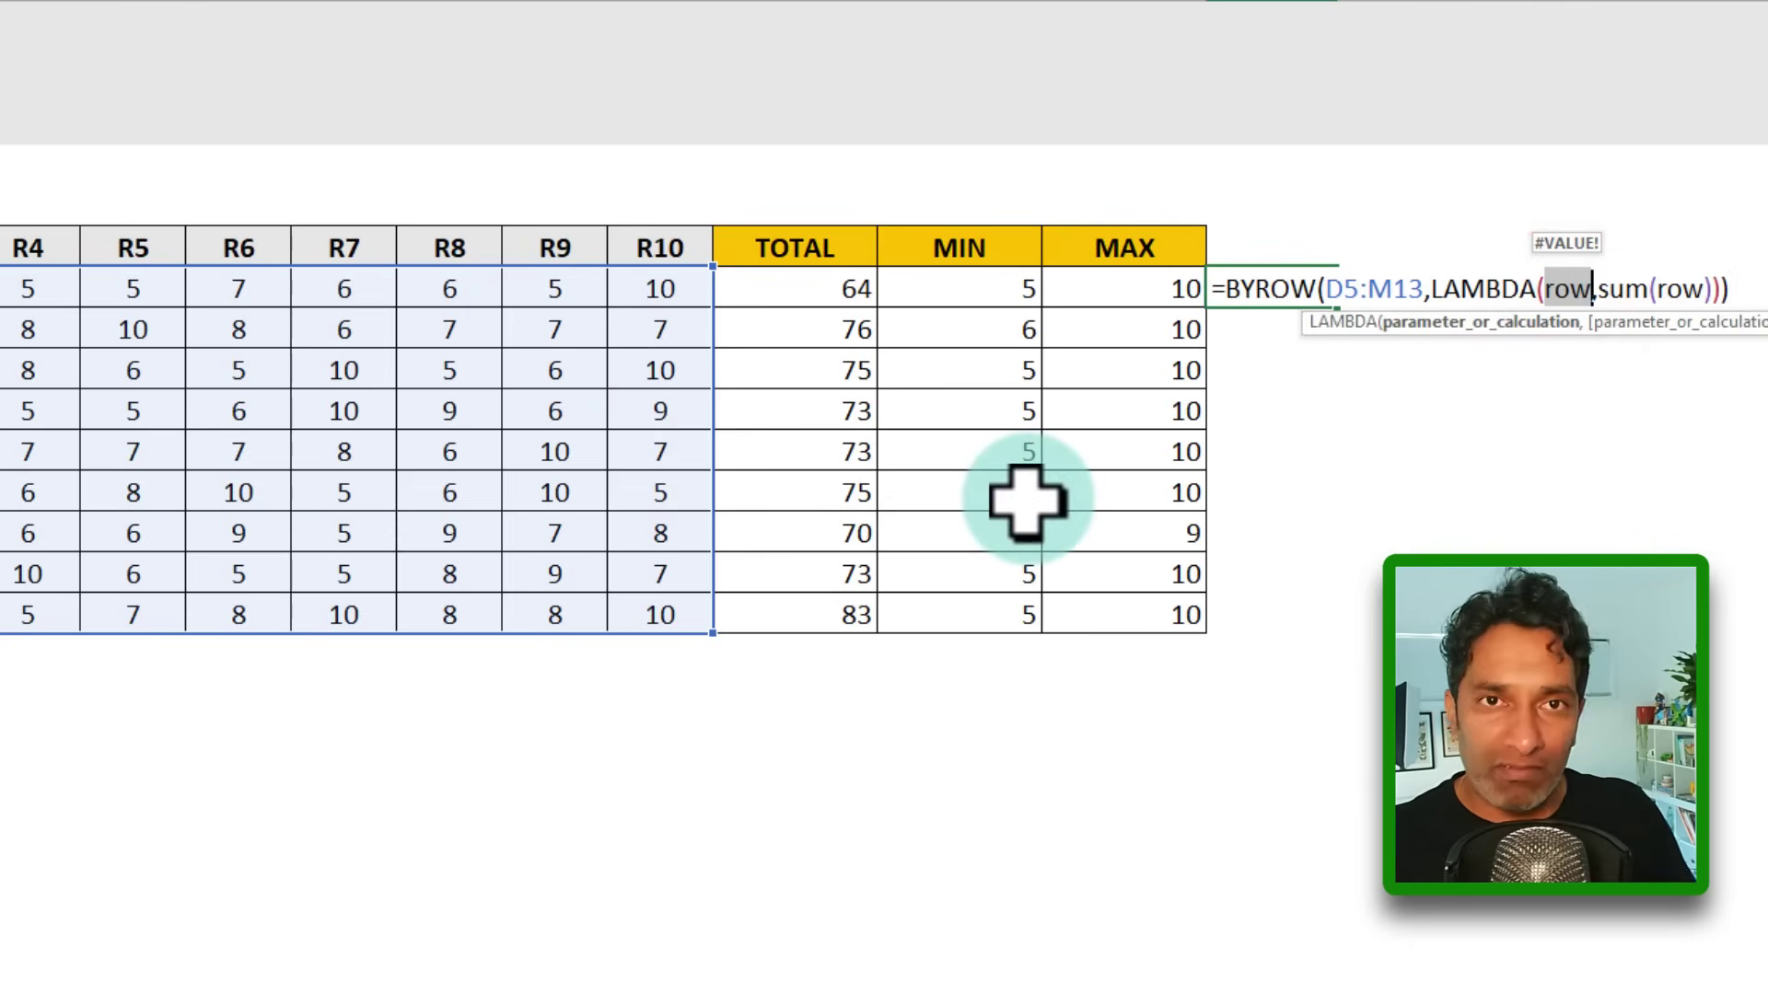
left_click(1743, 287)
key("Return")
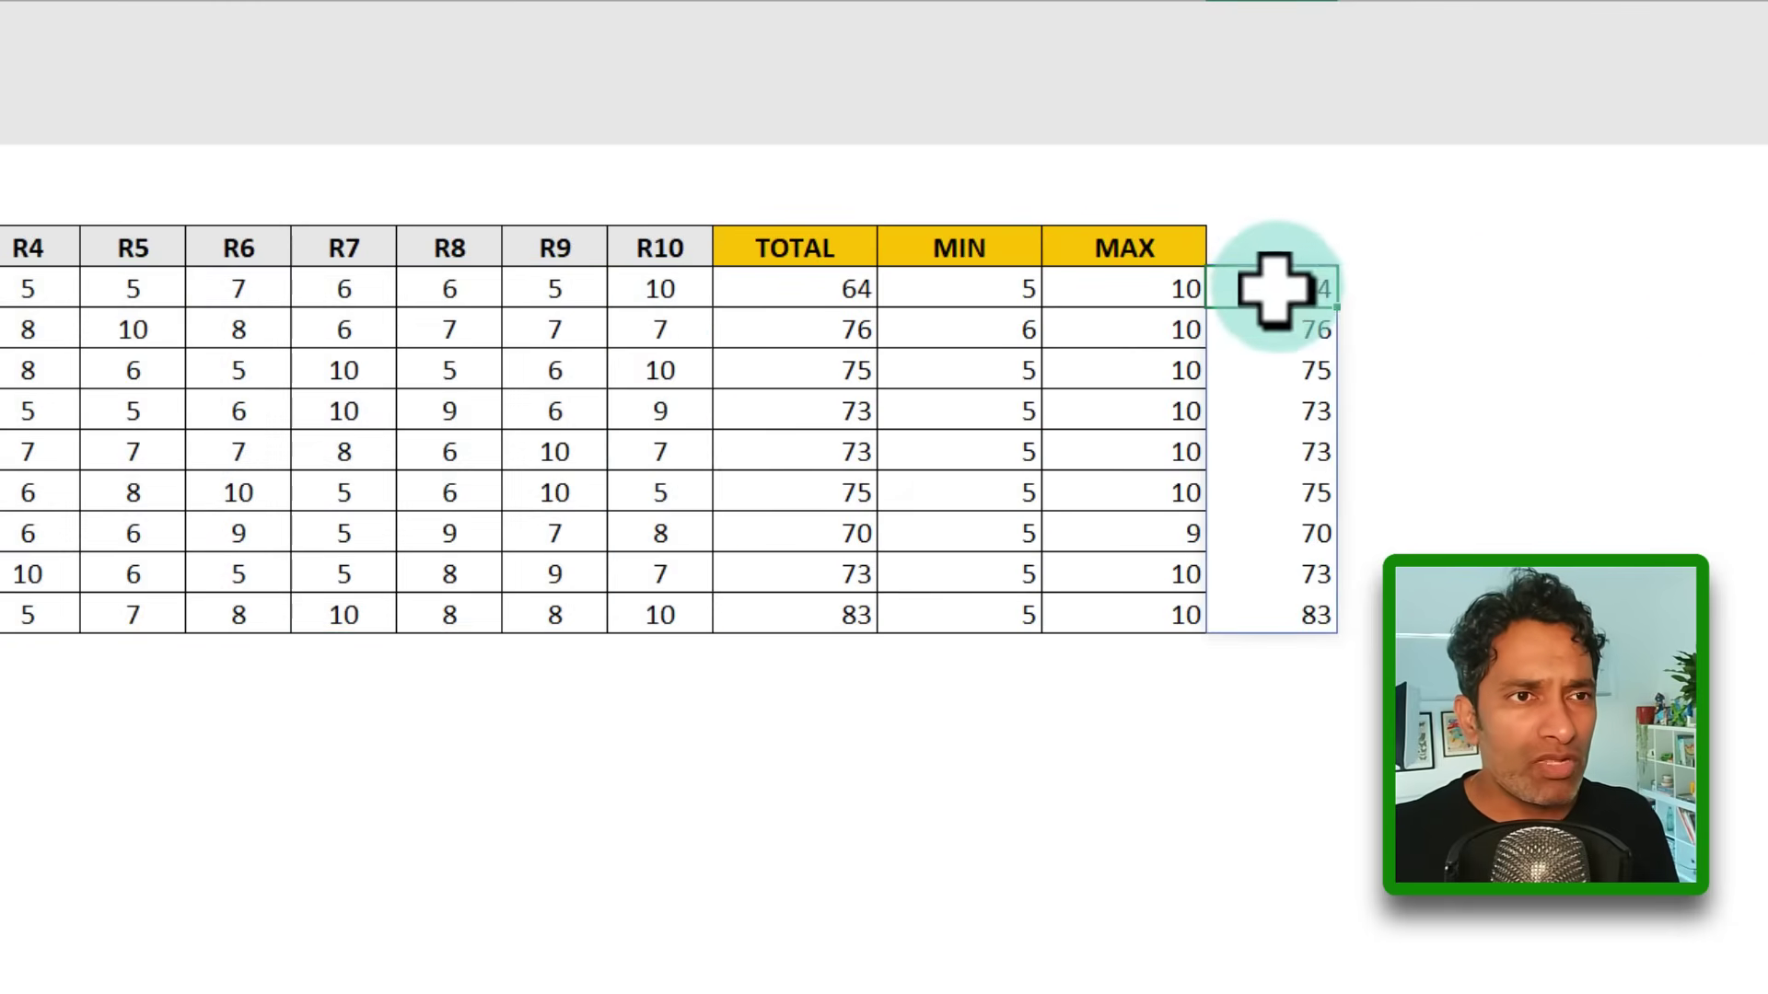
Step: Select the spilled totals, reopen the formula, and outline the R1 to R4 scores
left_click_drag(1271, 288, 1247, 603)
left_click(1274, 293)
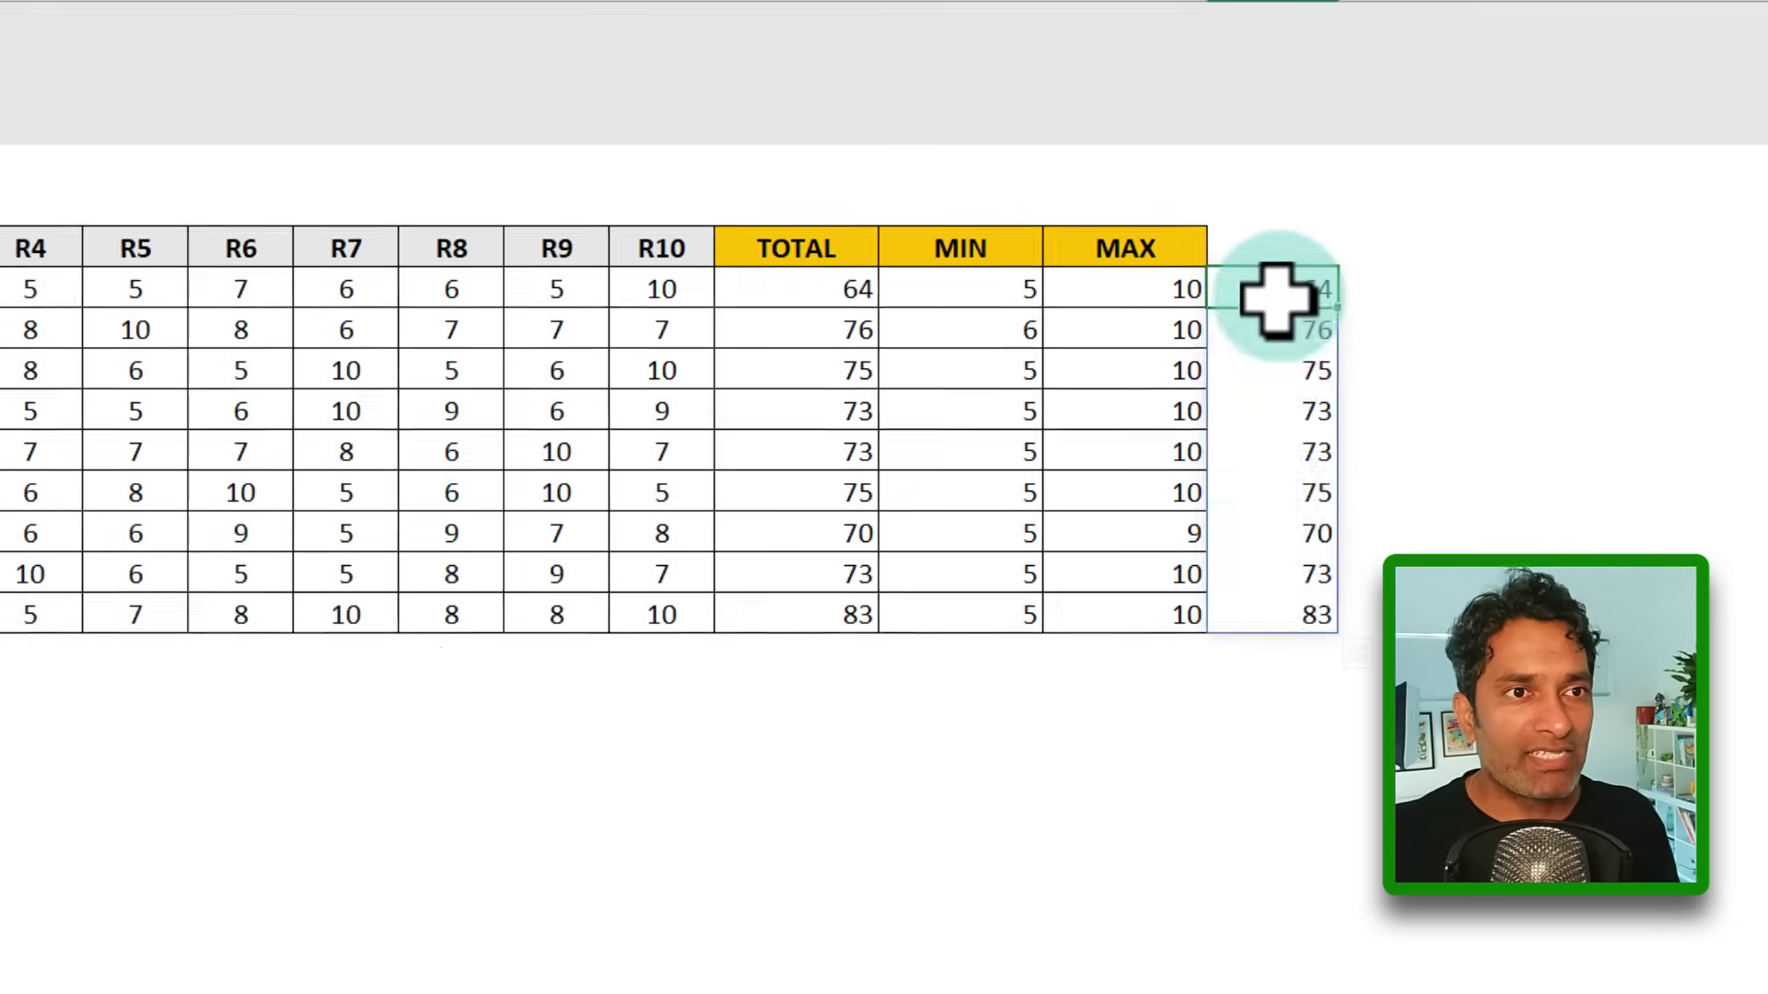
double_click(1275, 293)
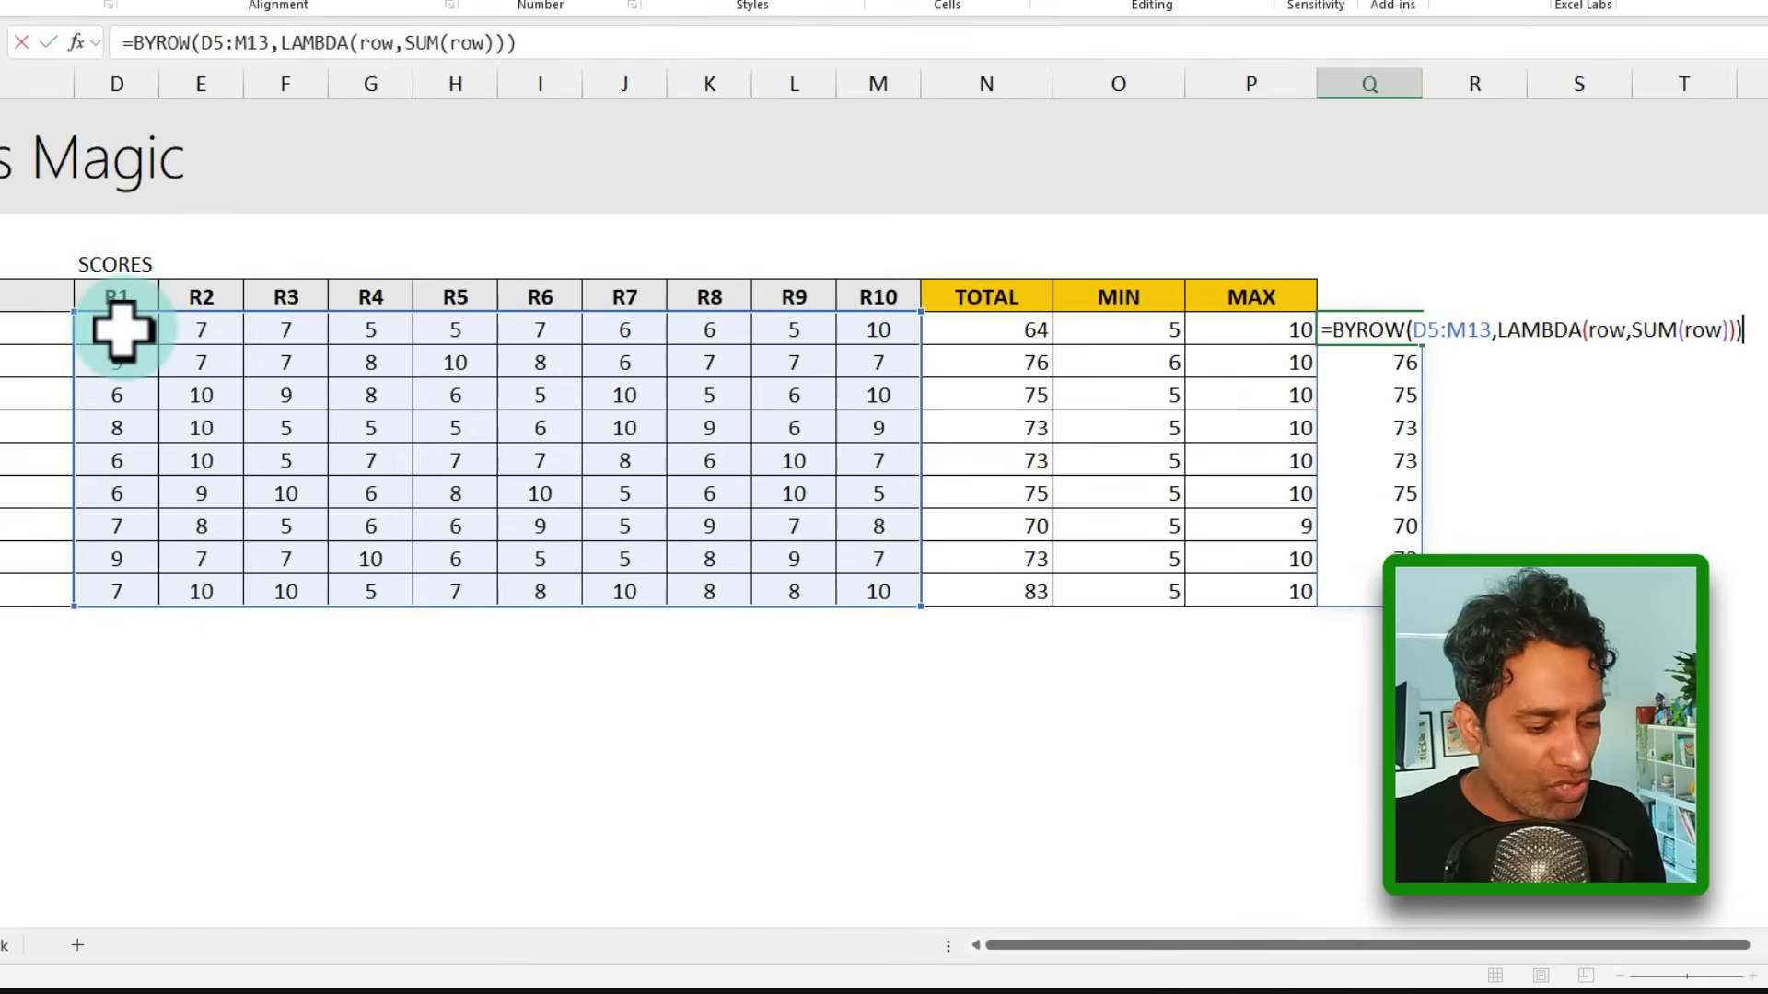
mouse_move(95, 313)
left_mouse_down()
mouse_move(276, 584)
mouse_move(415, 592)
left_mouse_up()
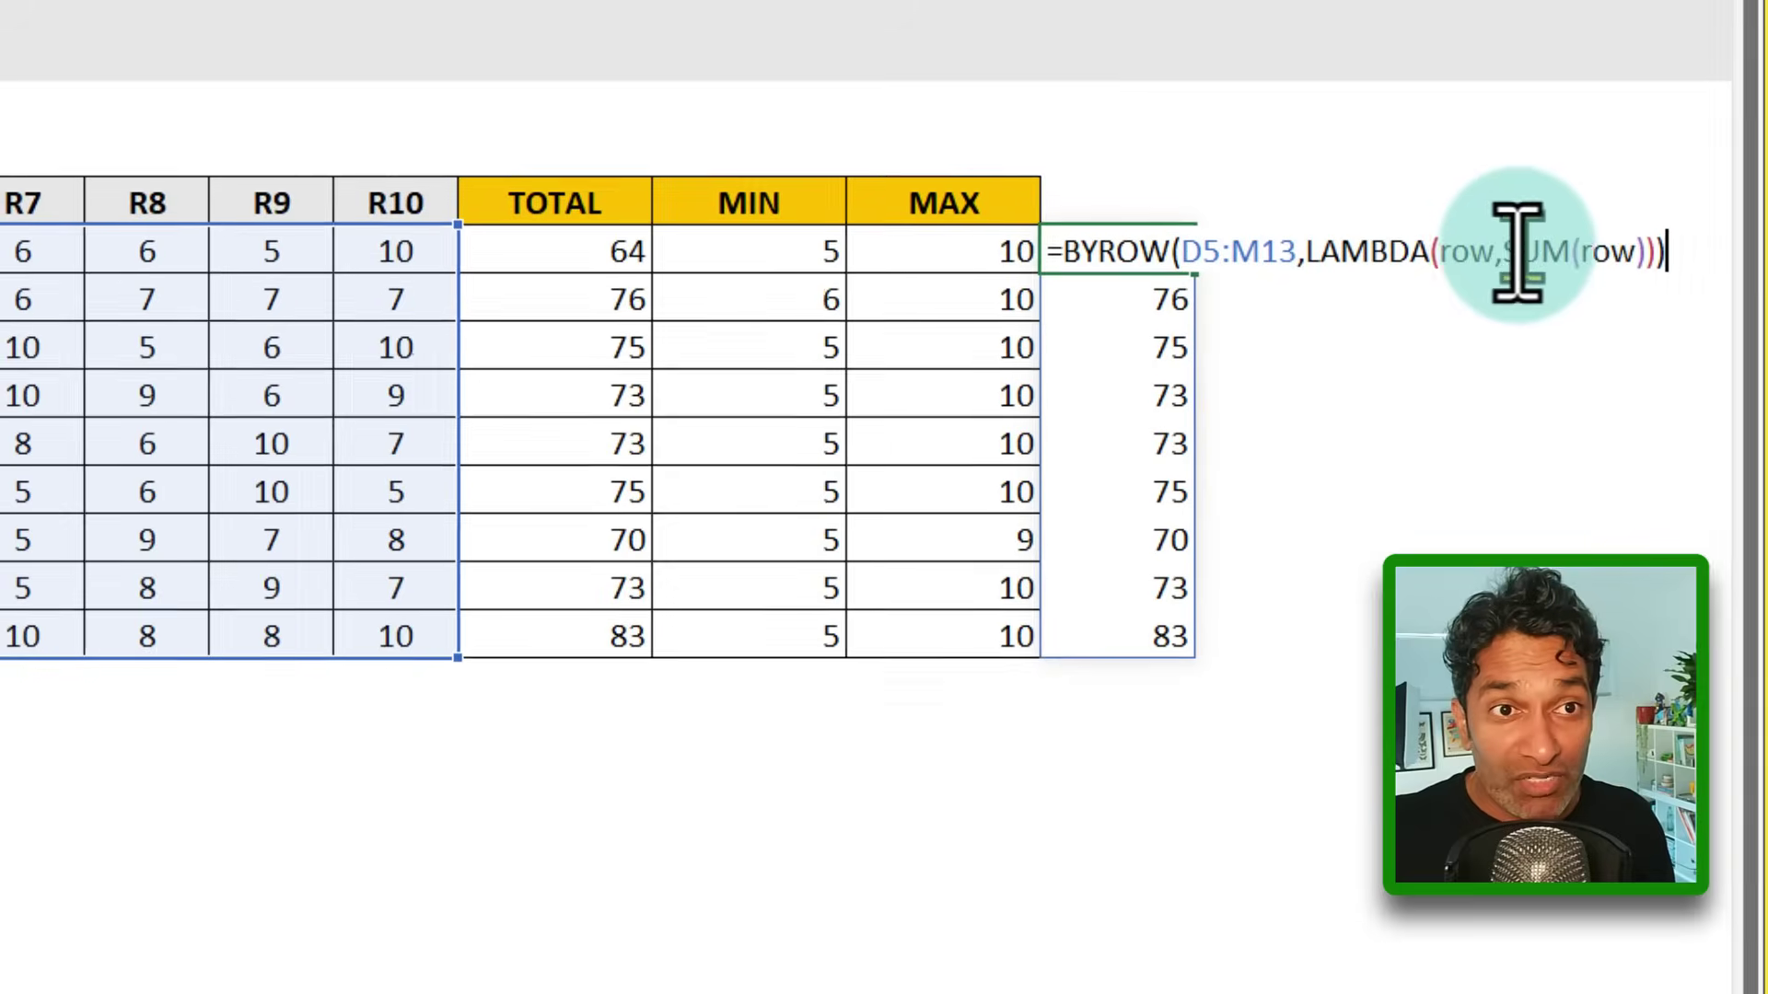
Step: Replace row inside SUM with TAKE(row,4) and accept Excel's suggested correction
left_click(1637, 329)
double_click(1603, 250)
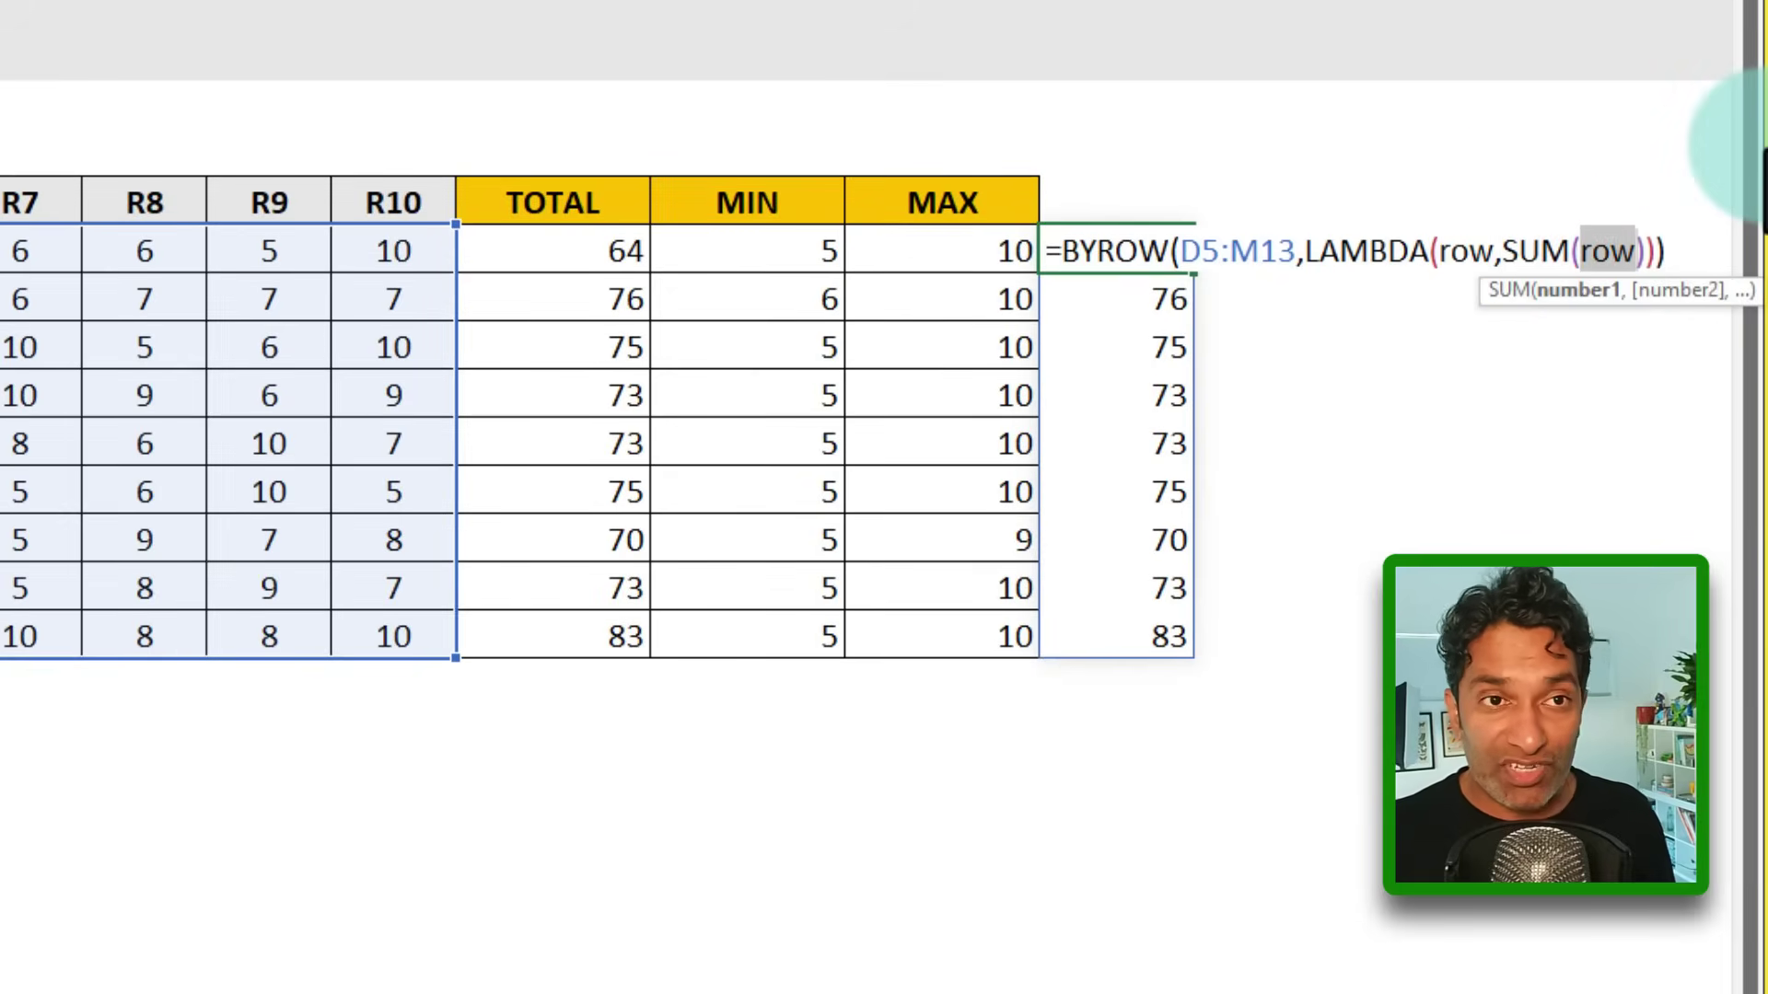
type("TAKE(")
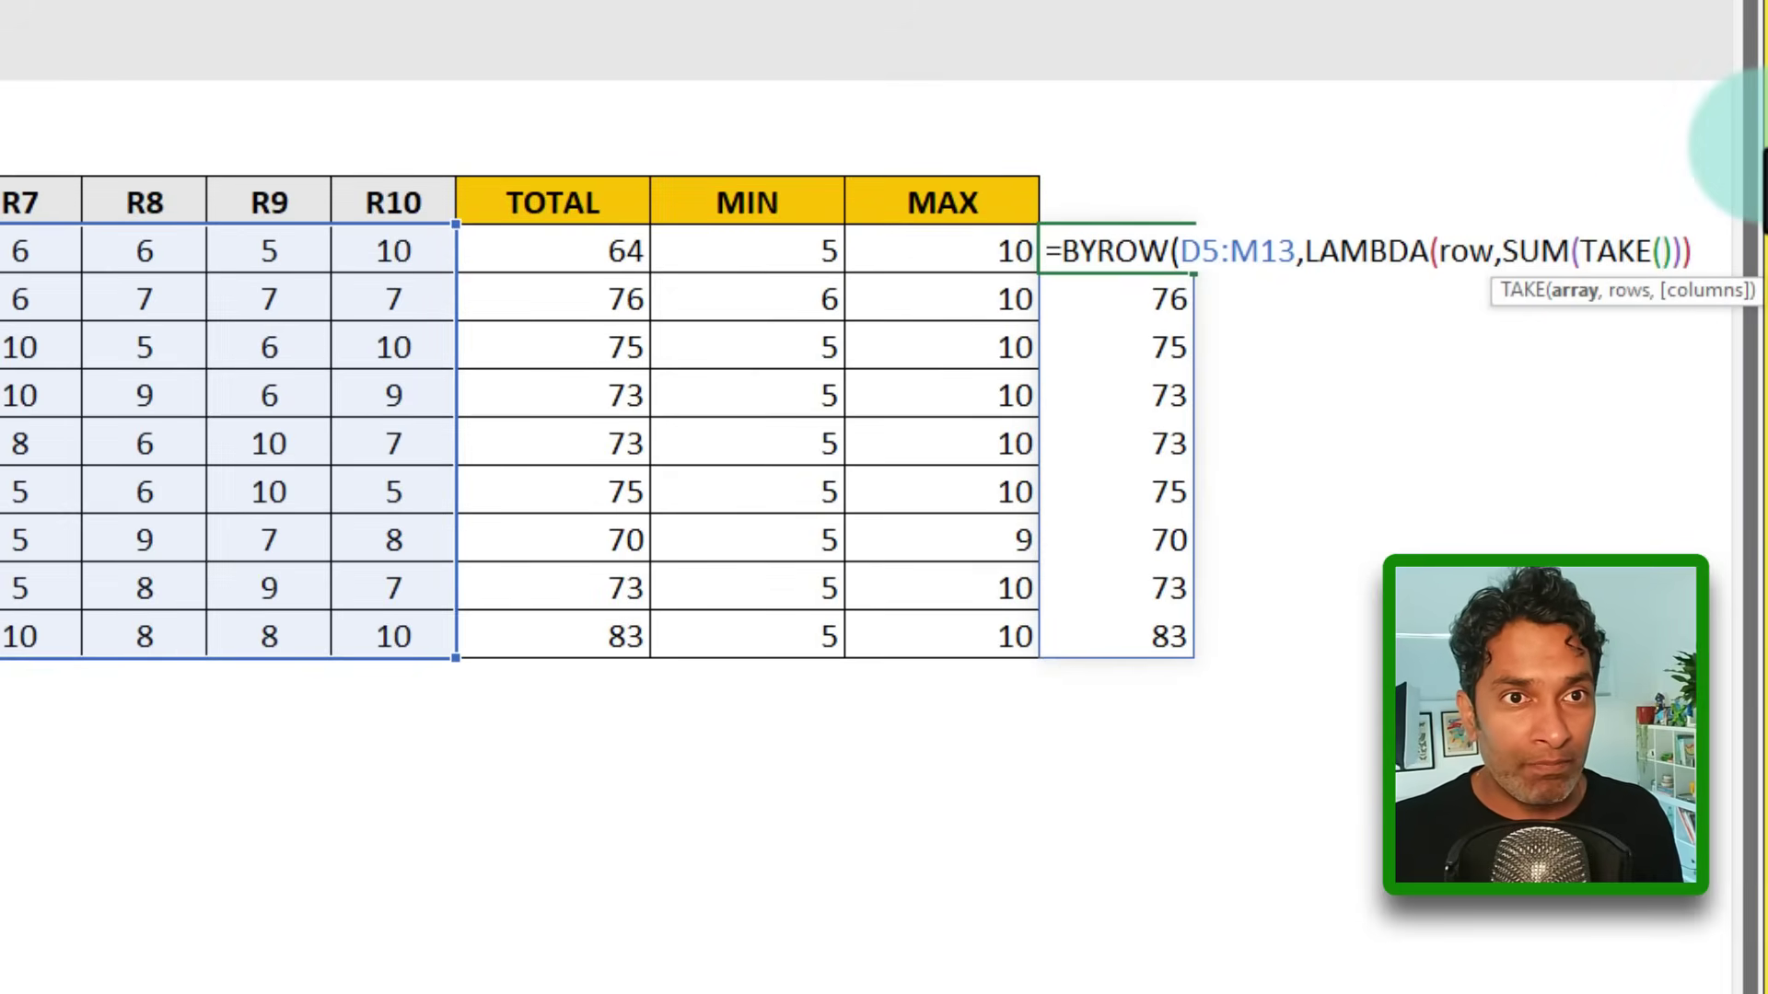
type("ROW")
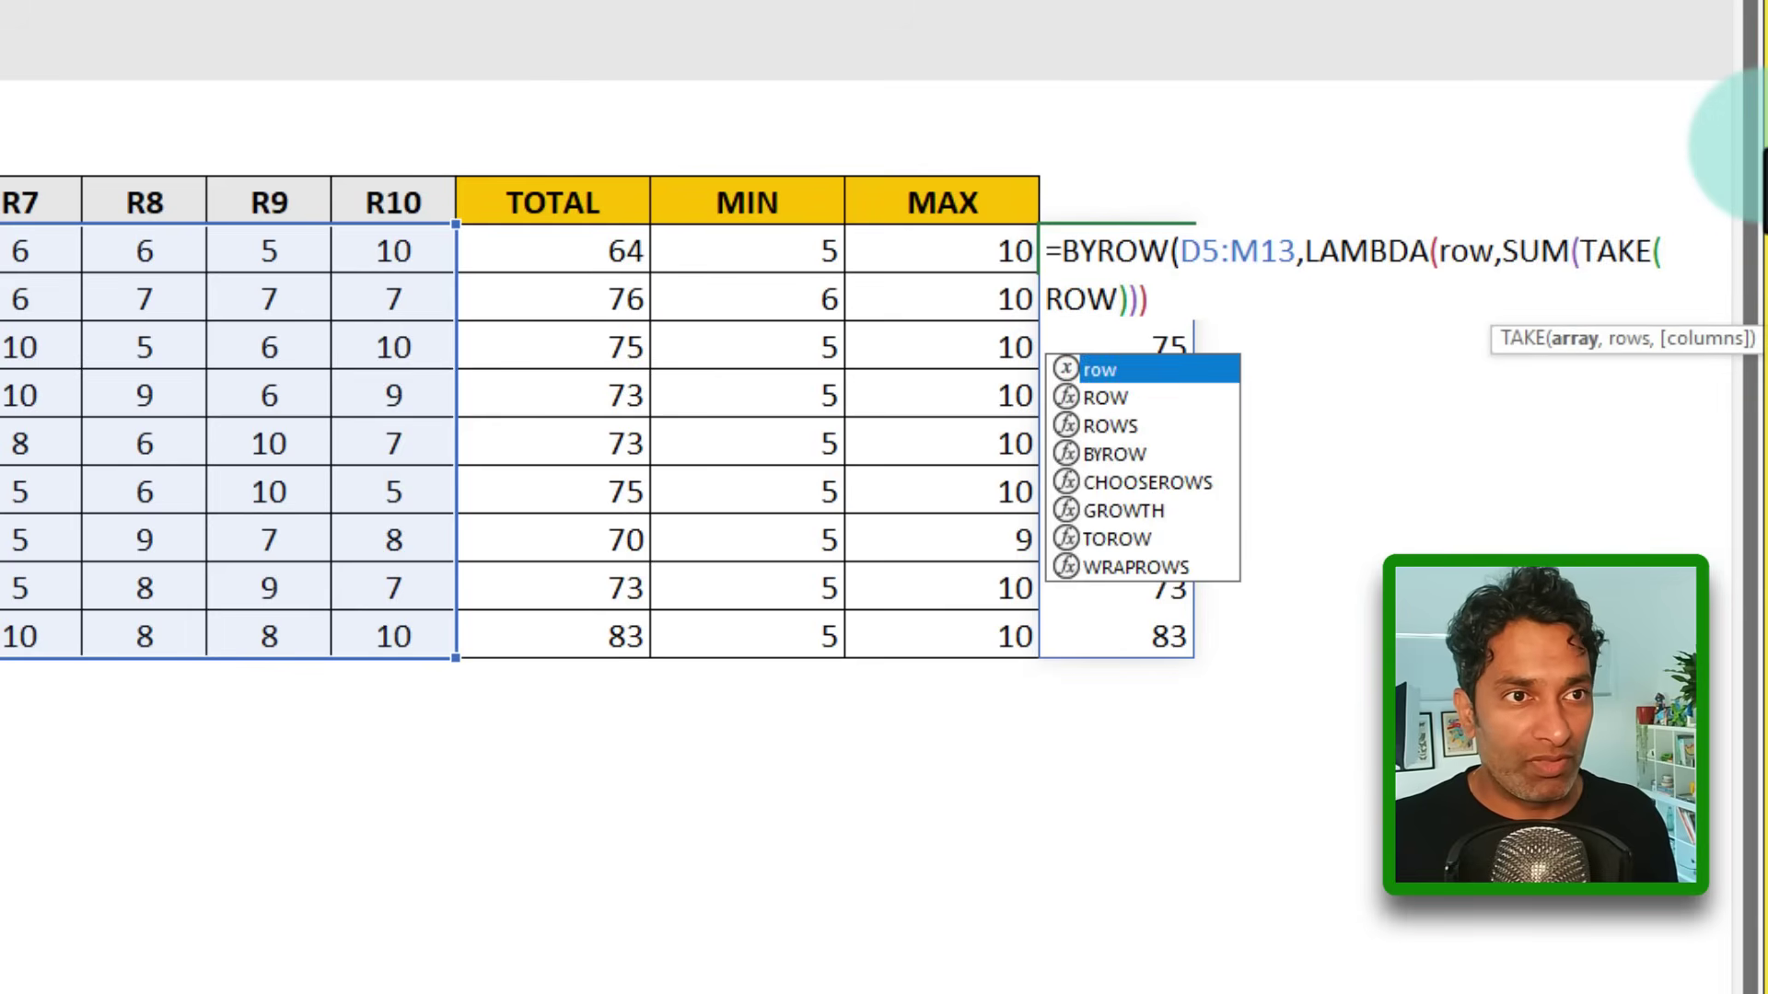
key("Tab")
type(",4")
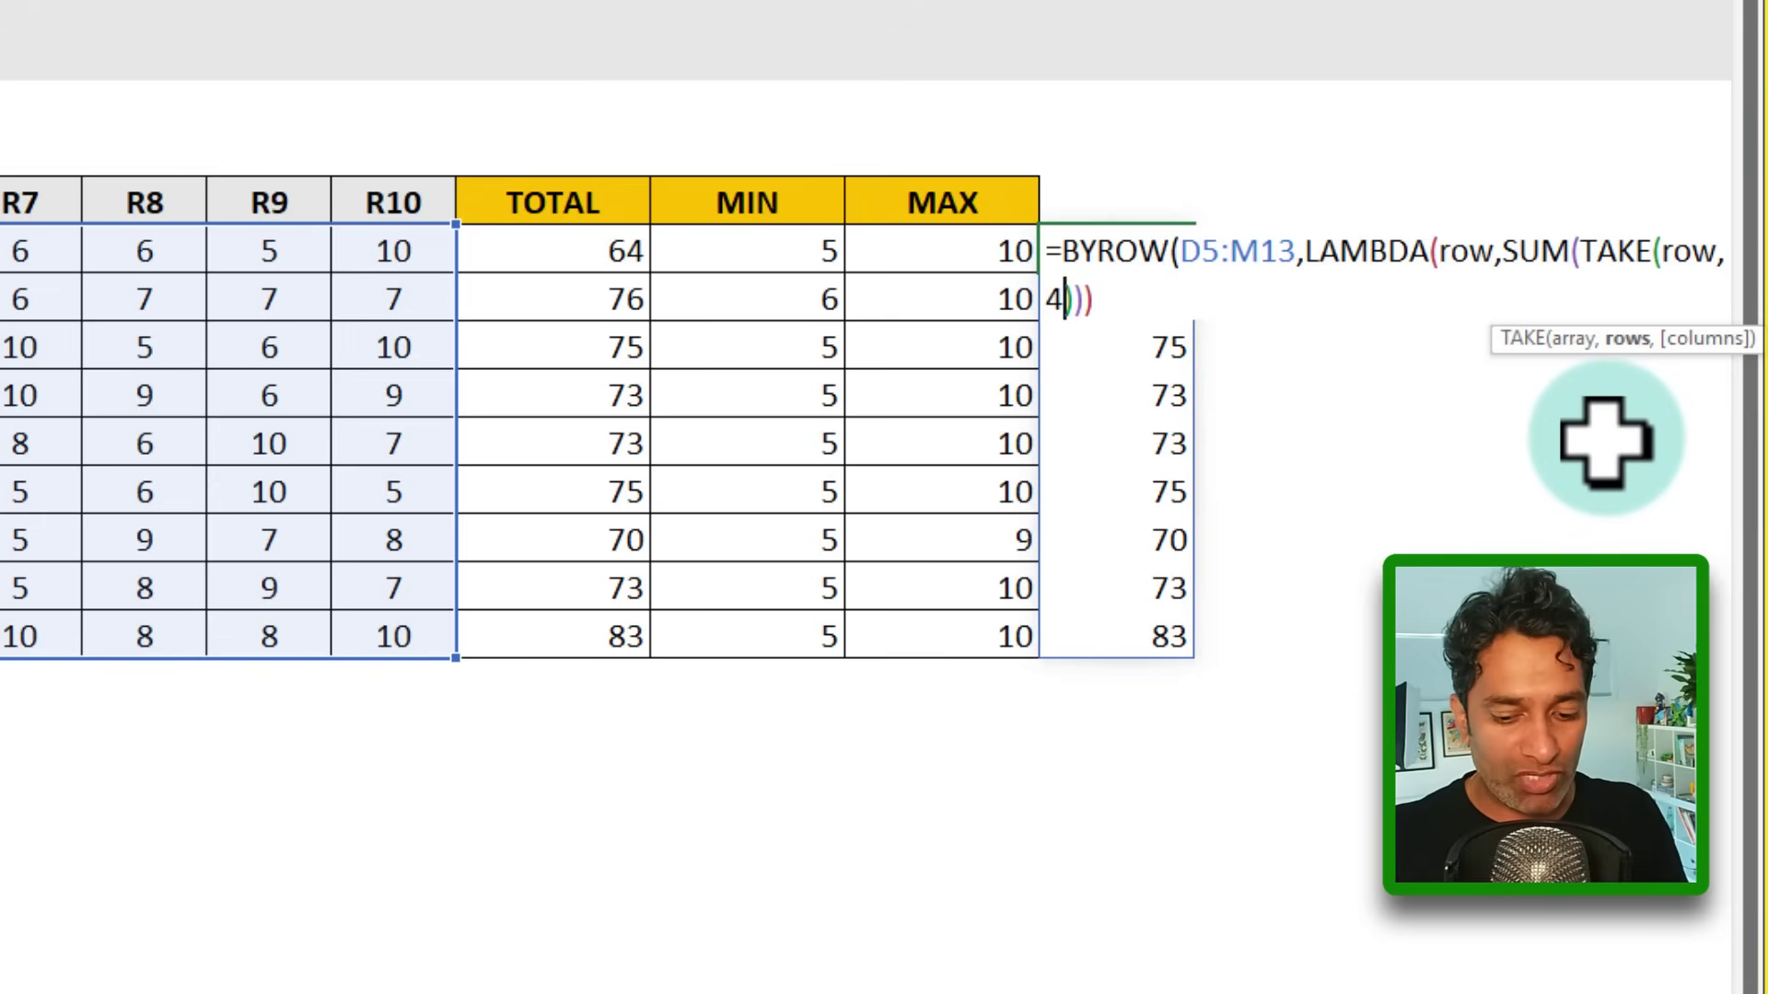
key("Return")
left_click(309, 516)
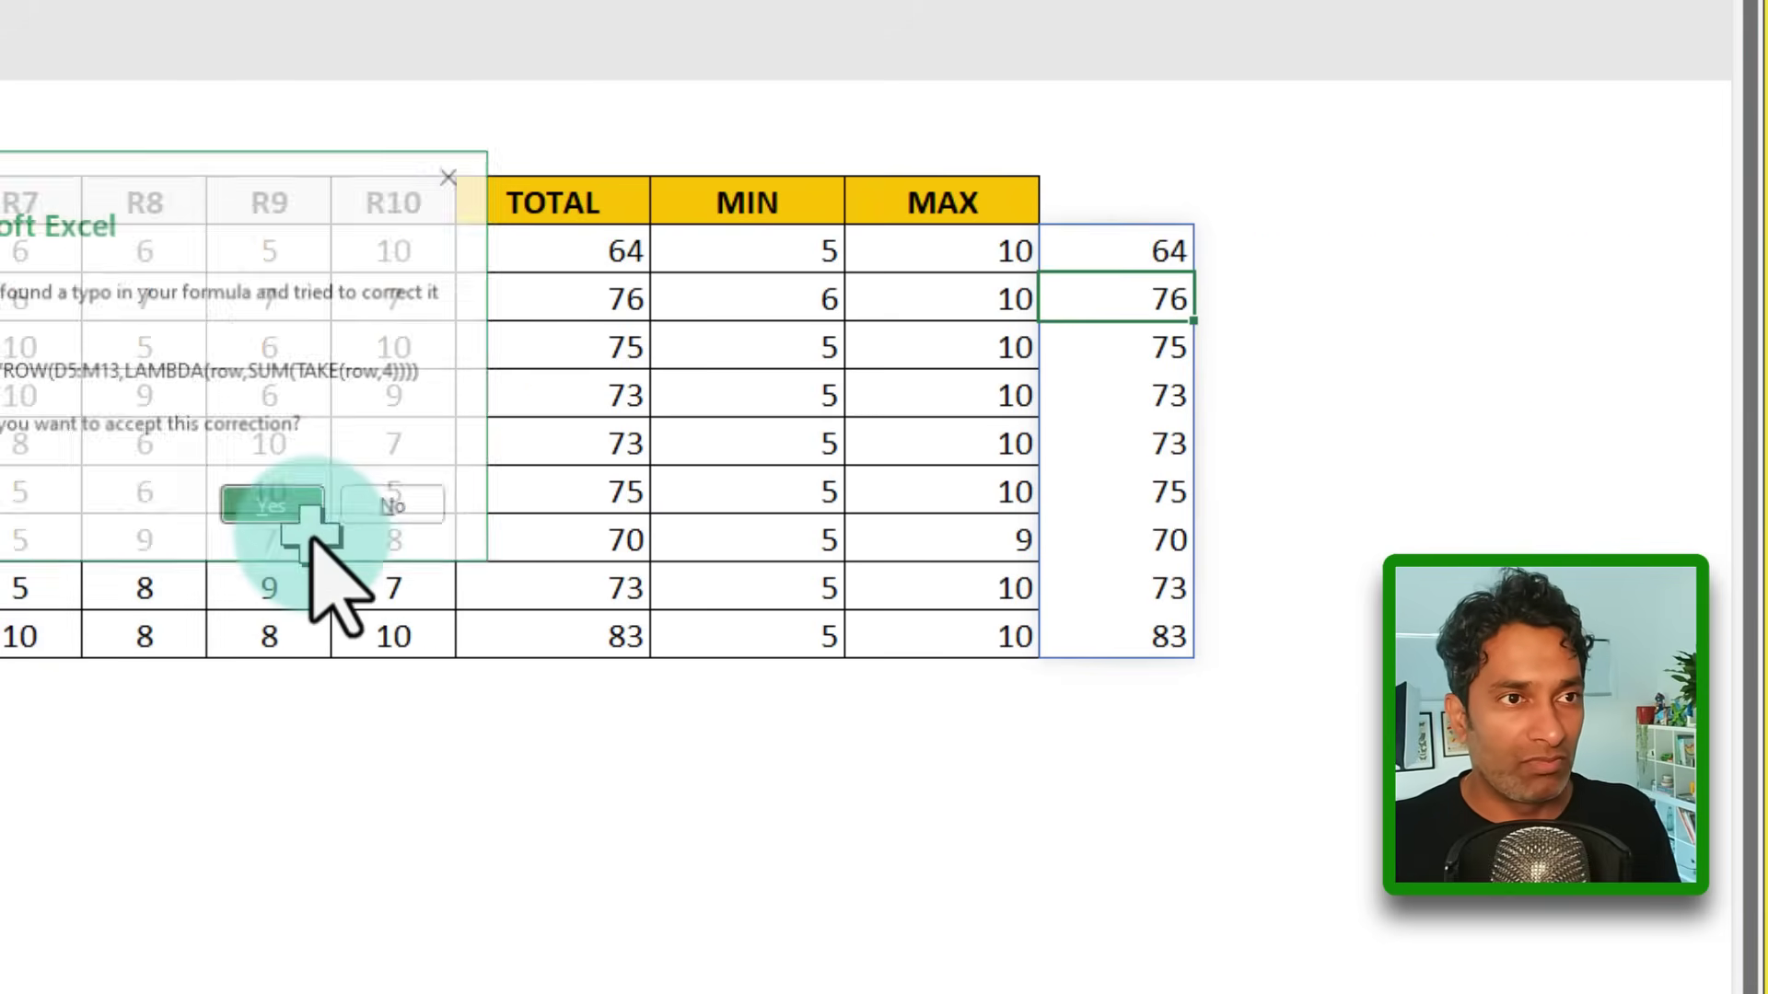
Step: Review the top result of 64 and mark row one's first four scores and R1–R4 headers
left_click(1144, 245)
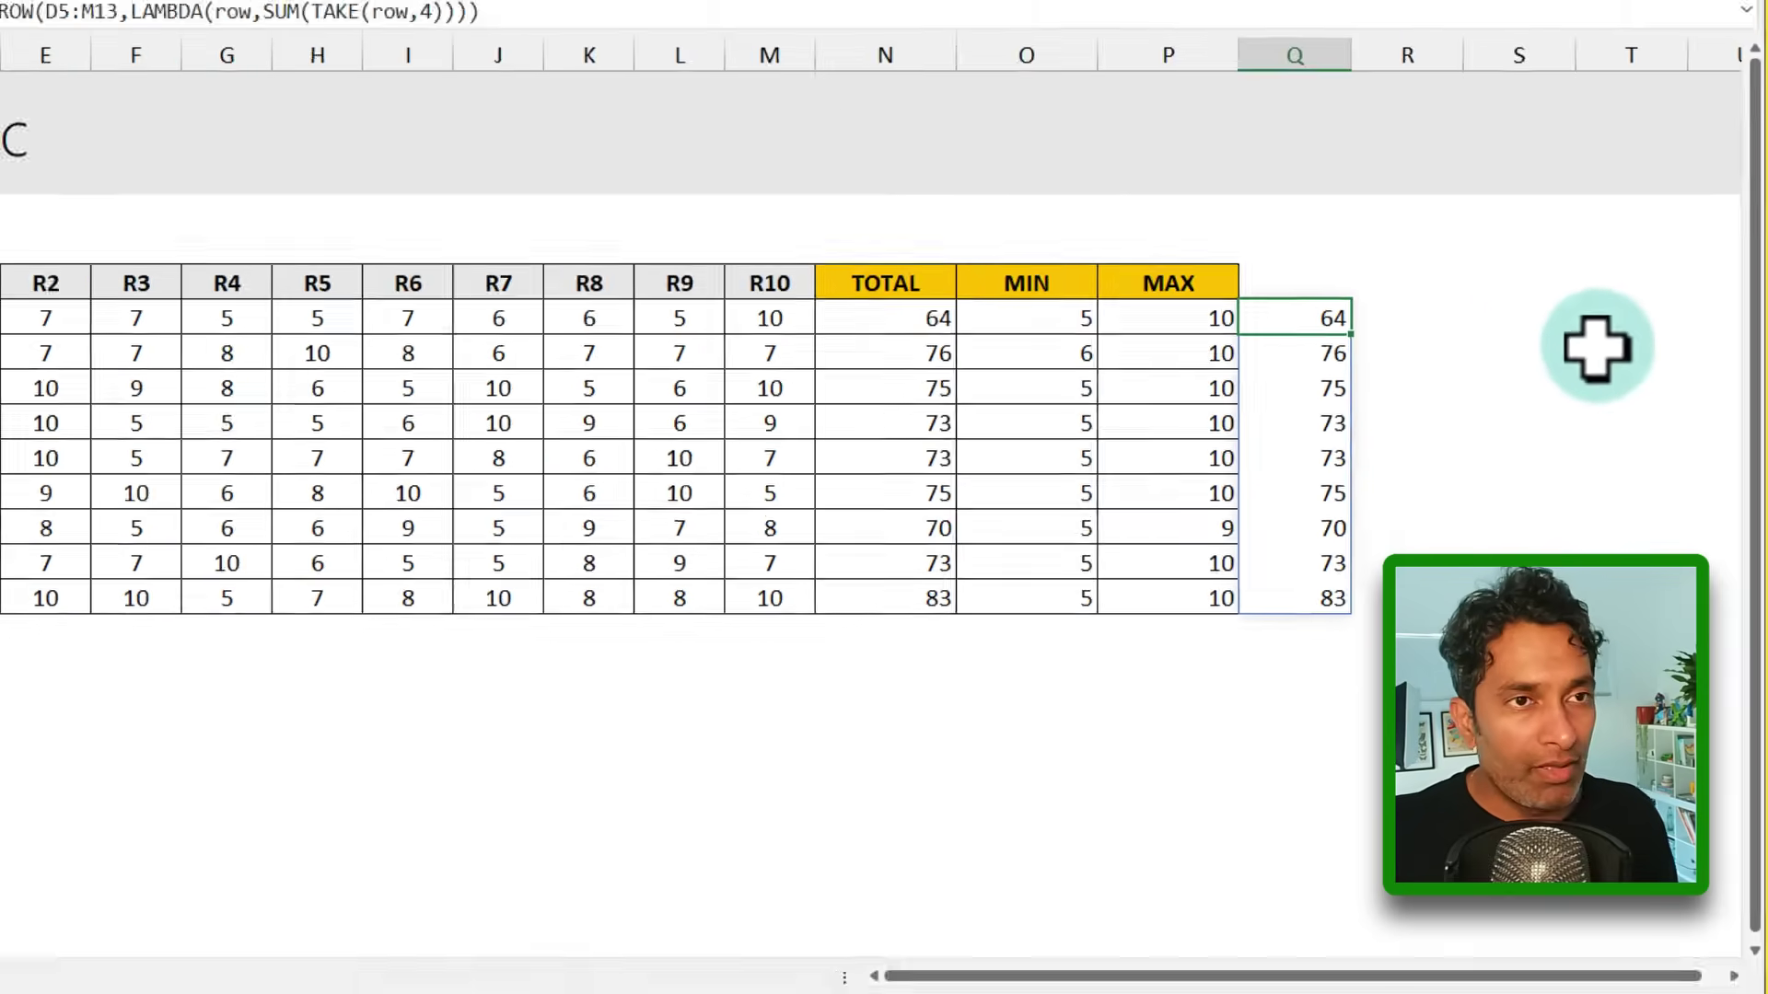
key("F2")
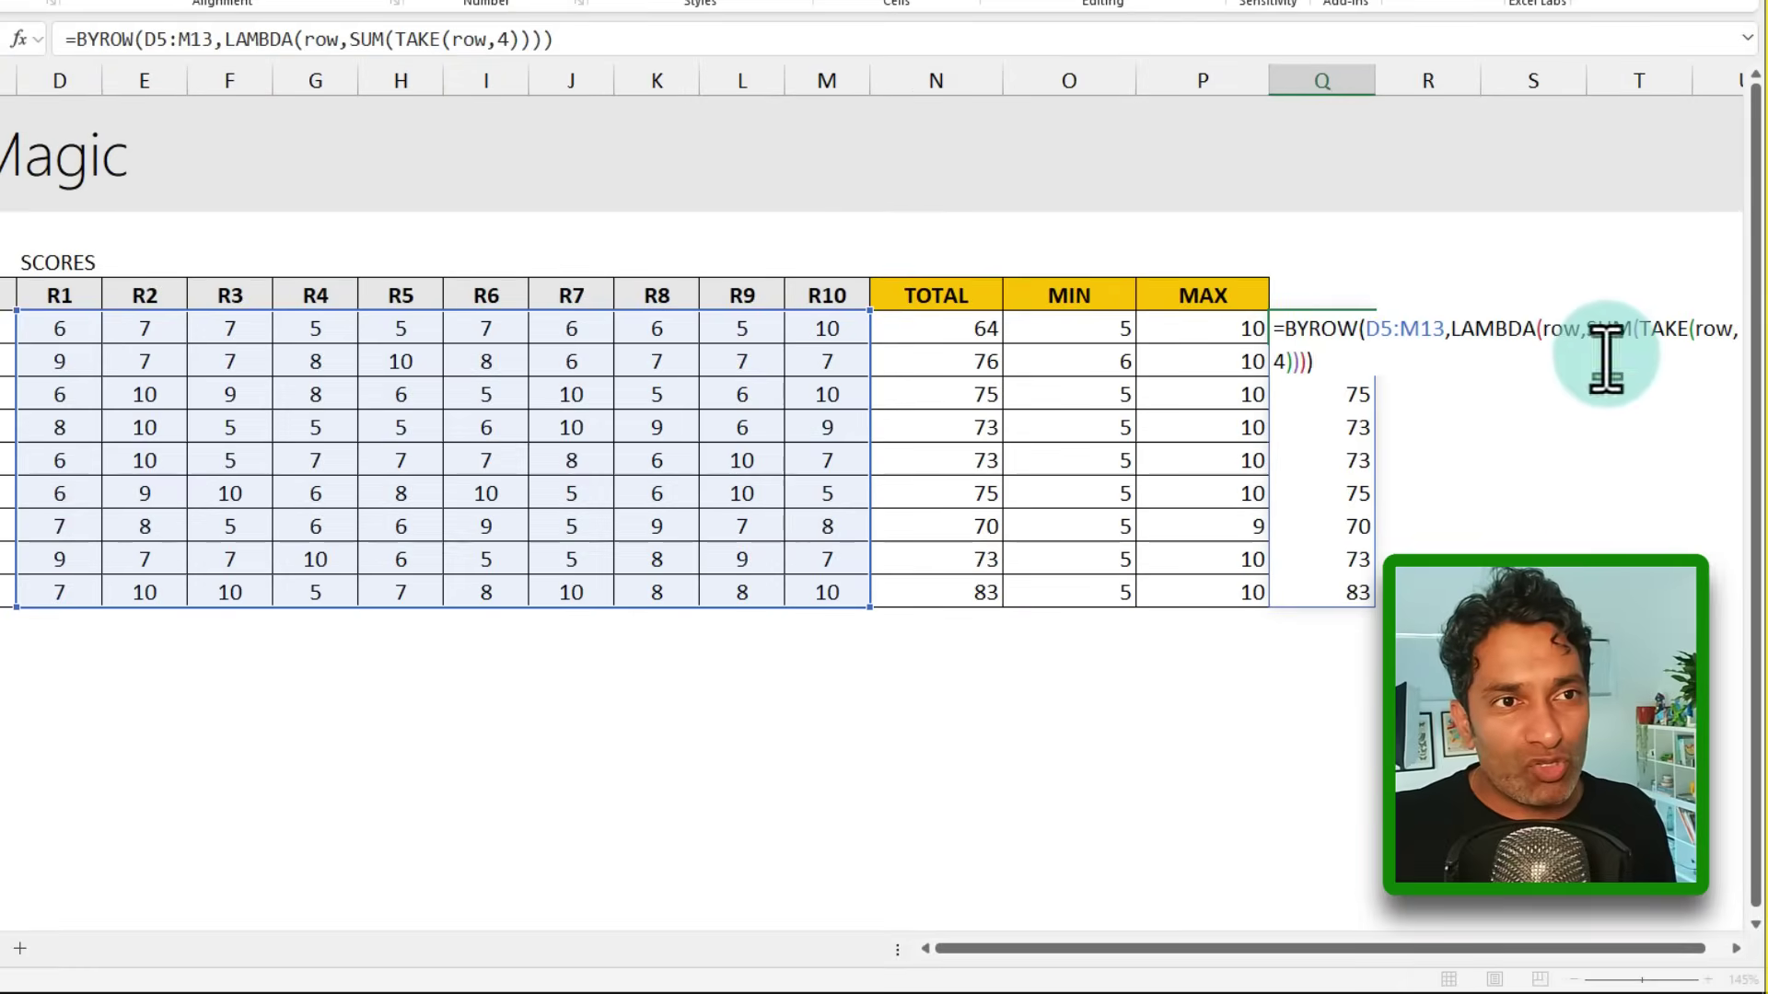
key("Escape")
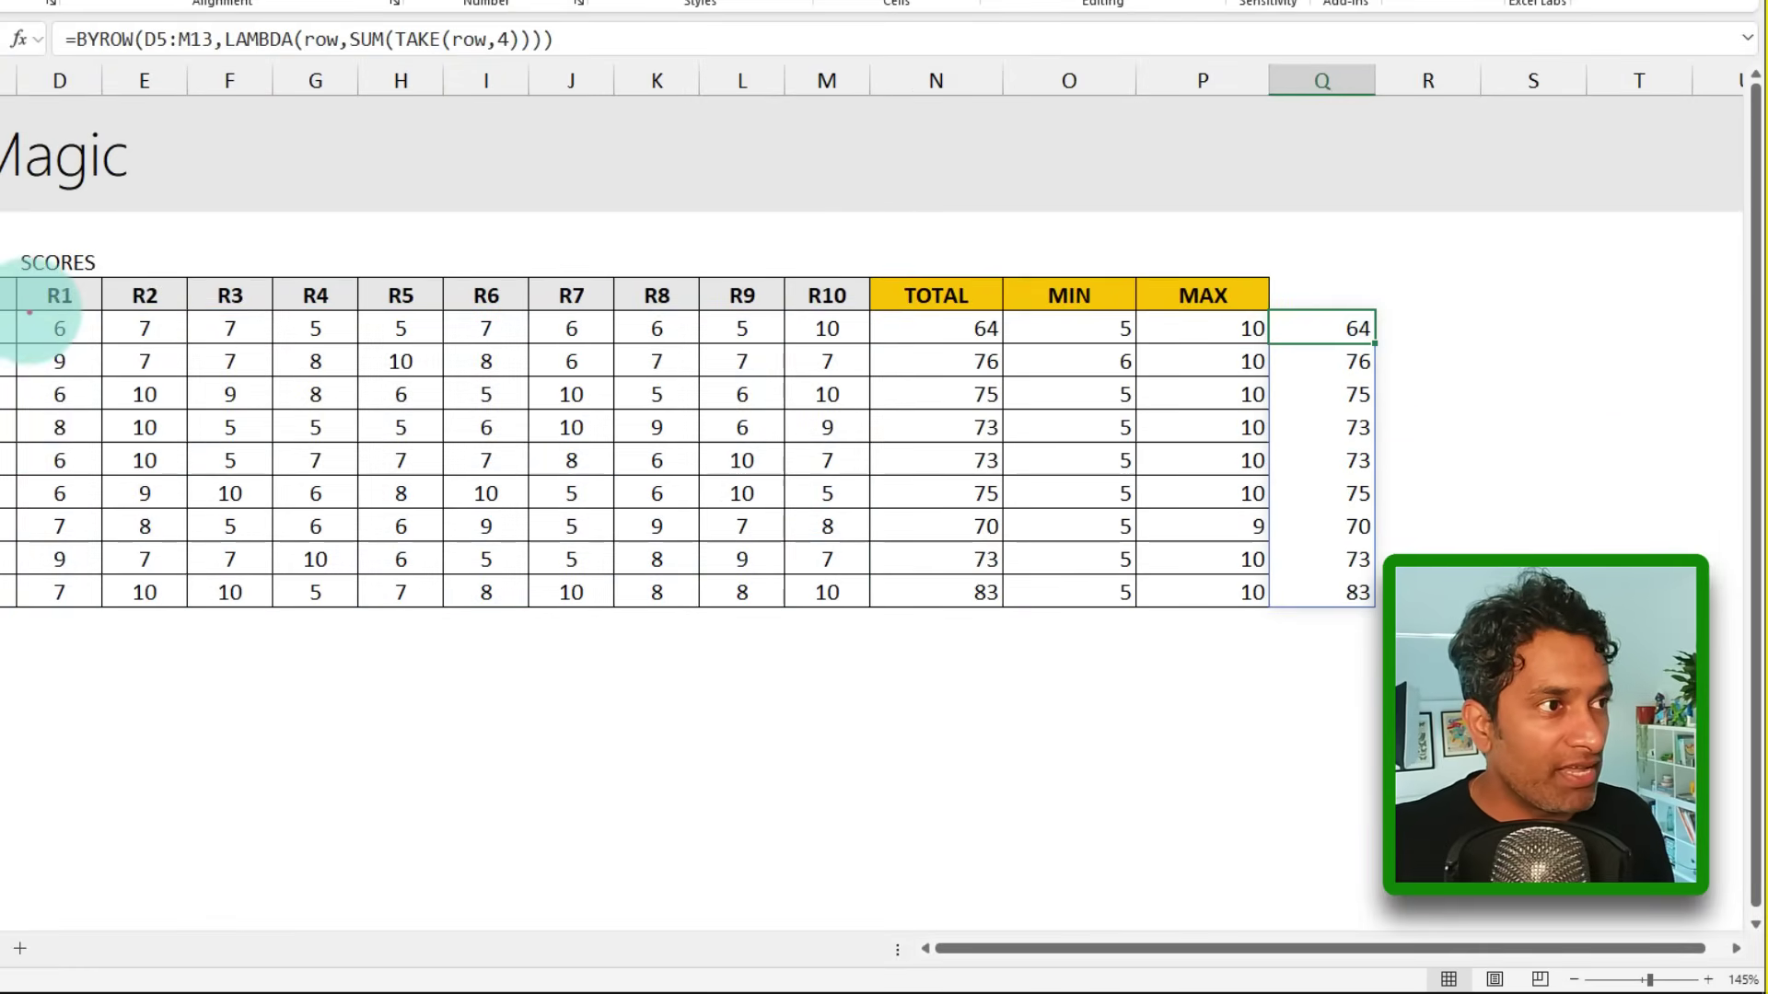
mouse_move(28, 309)
left_mouse_down()
mouse_move(102, 347)
mouse_move(343, 348)
left_mouse_up()
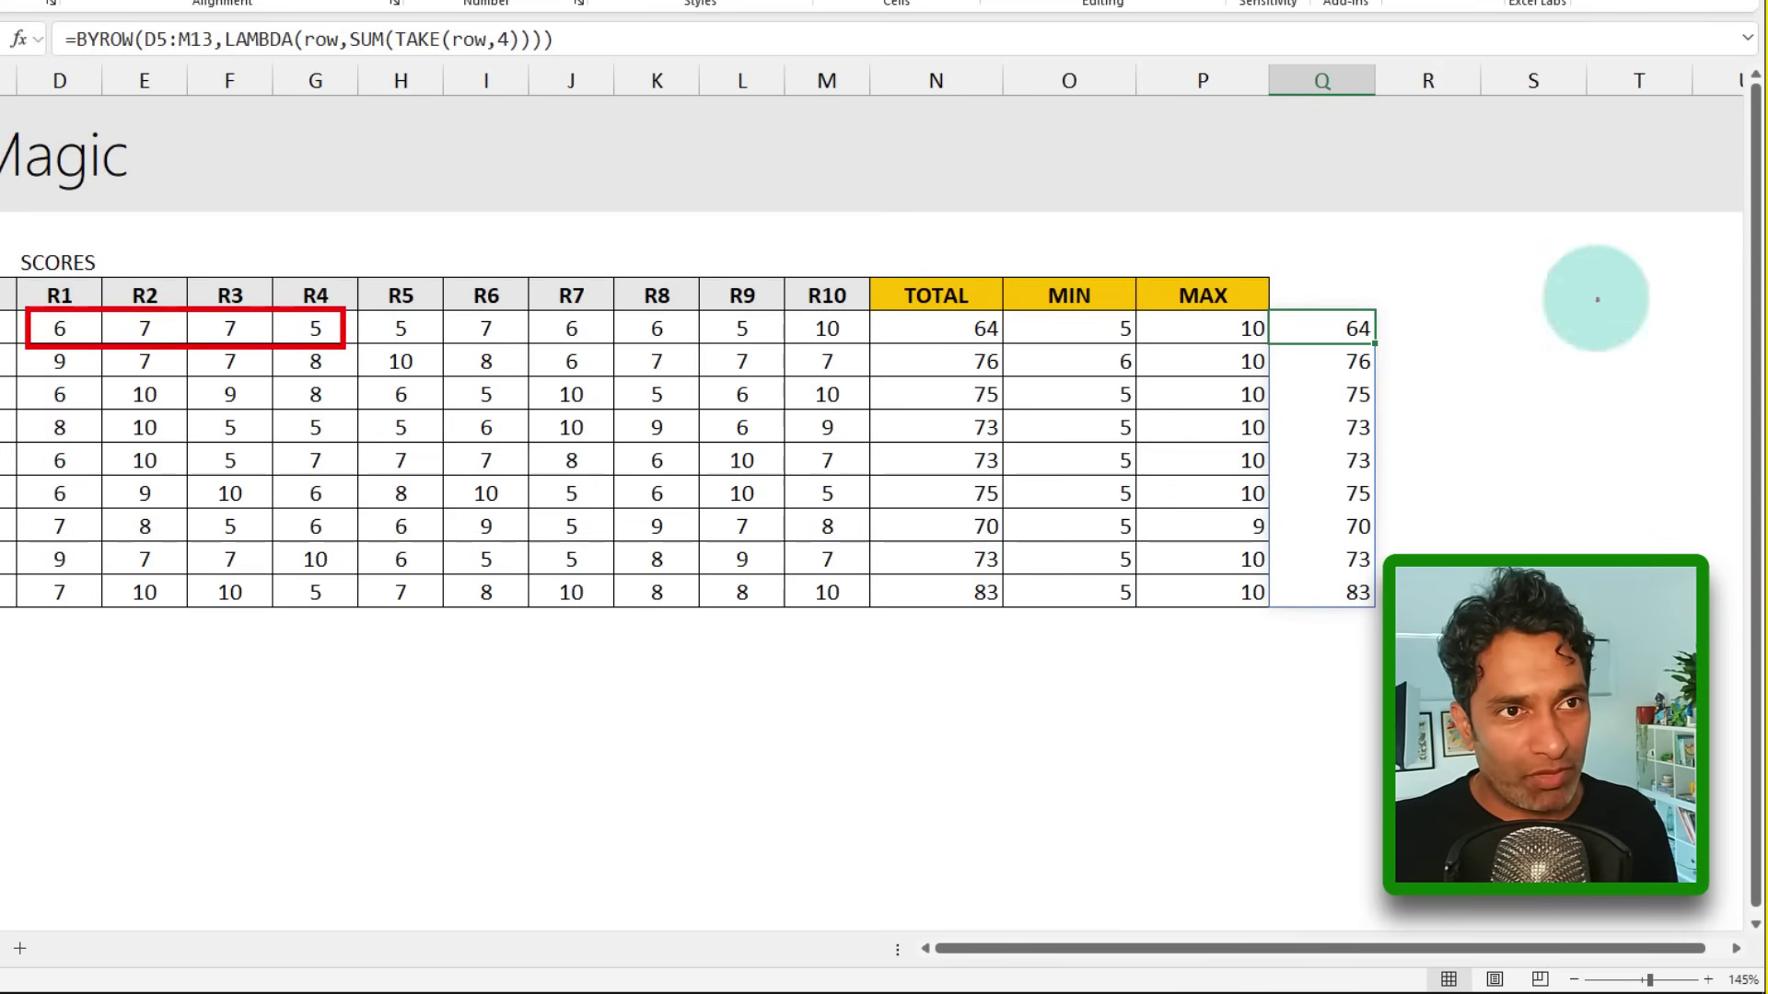
left_click_drag(1376, 328, 1406, 322)
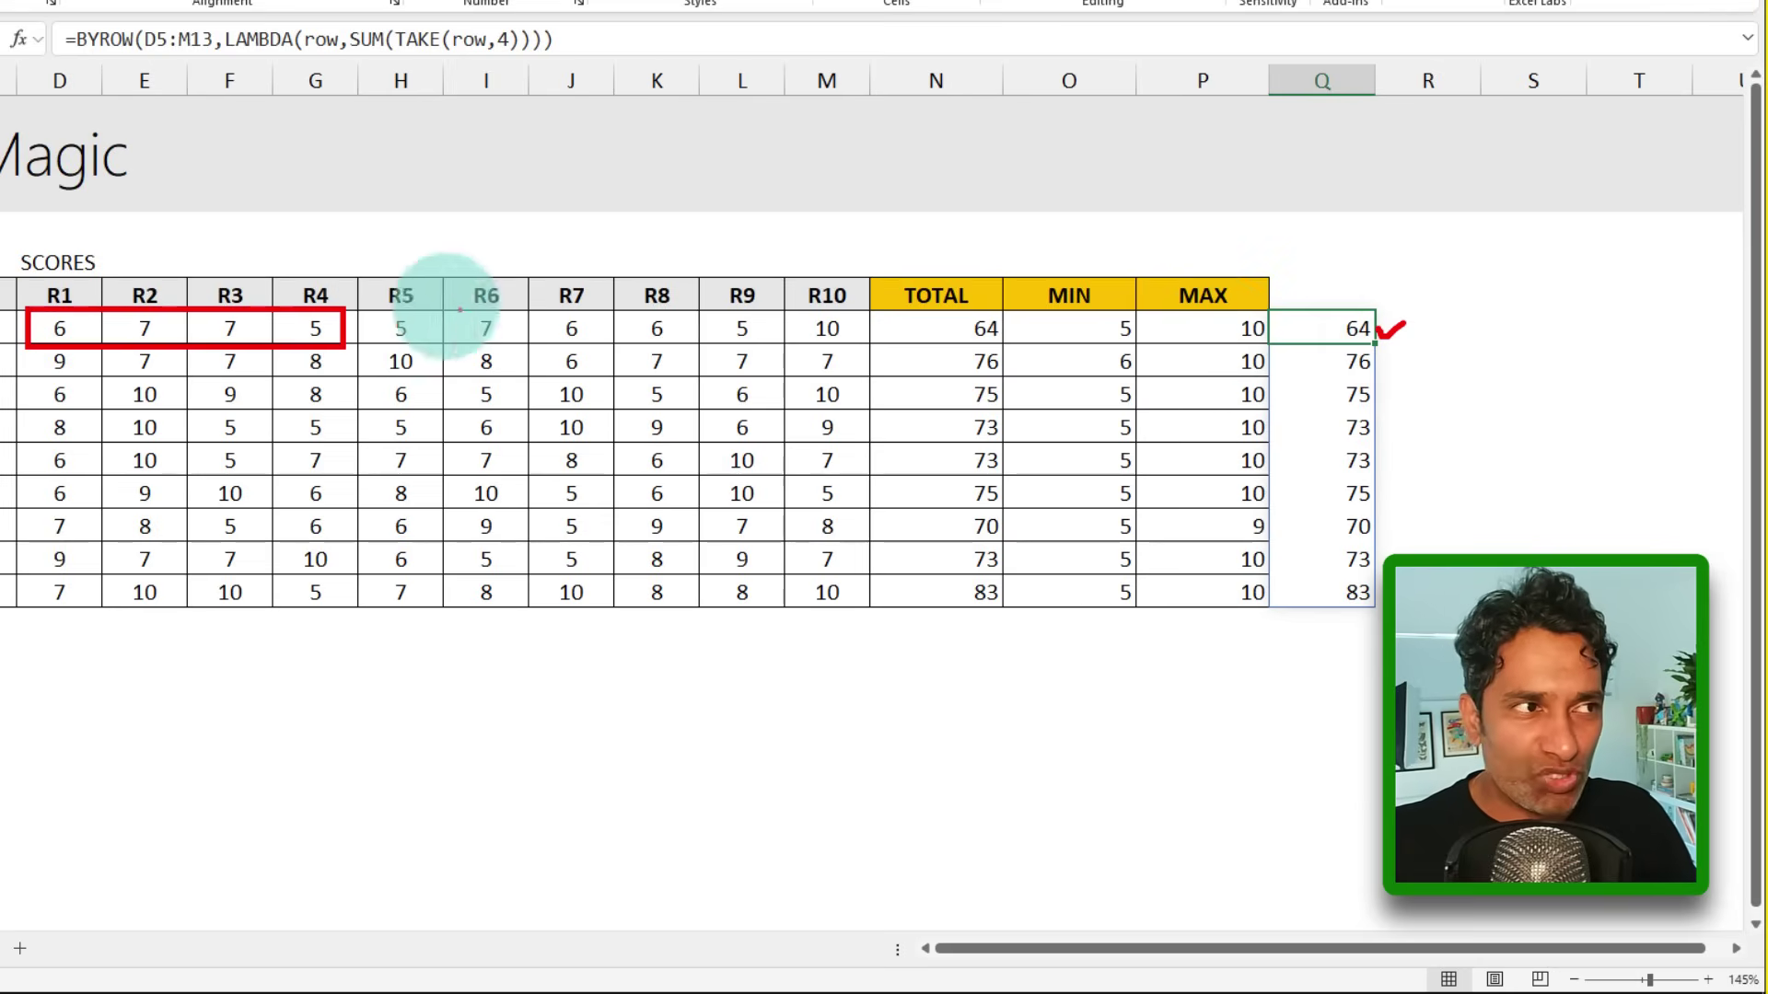
mouse_move(88, 262)
left_mouse_down()
mouse_move(92, 288)
mouse_move(301, 288)
left_mouse_up()
Step: Change TAKE(row,4) to TAKE(row,,4) so Q5 spills first-four-round sums 25 through 32
key("Escape")
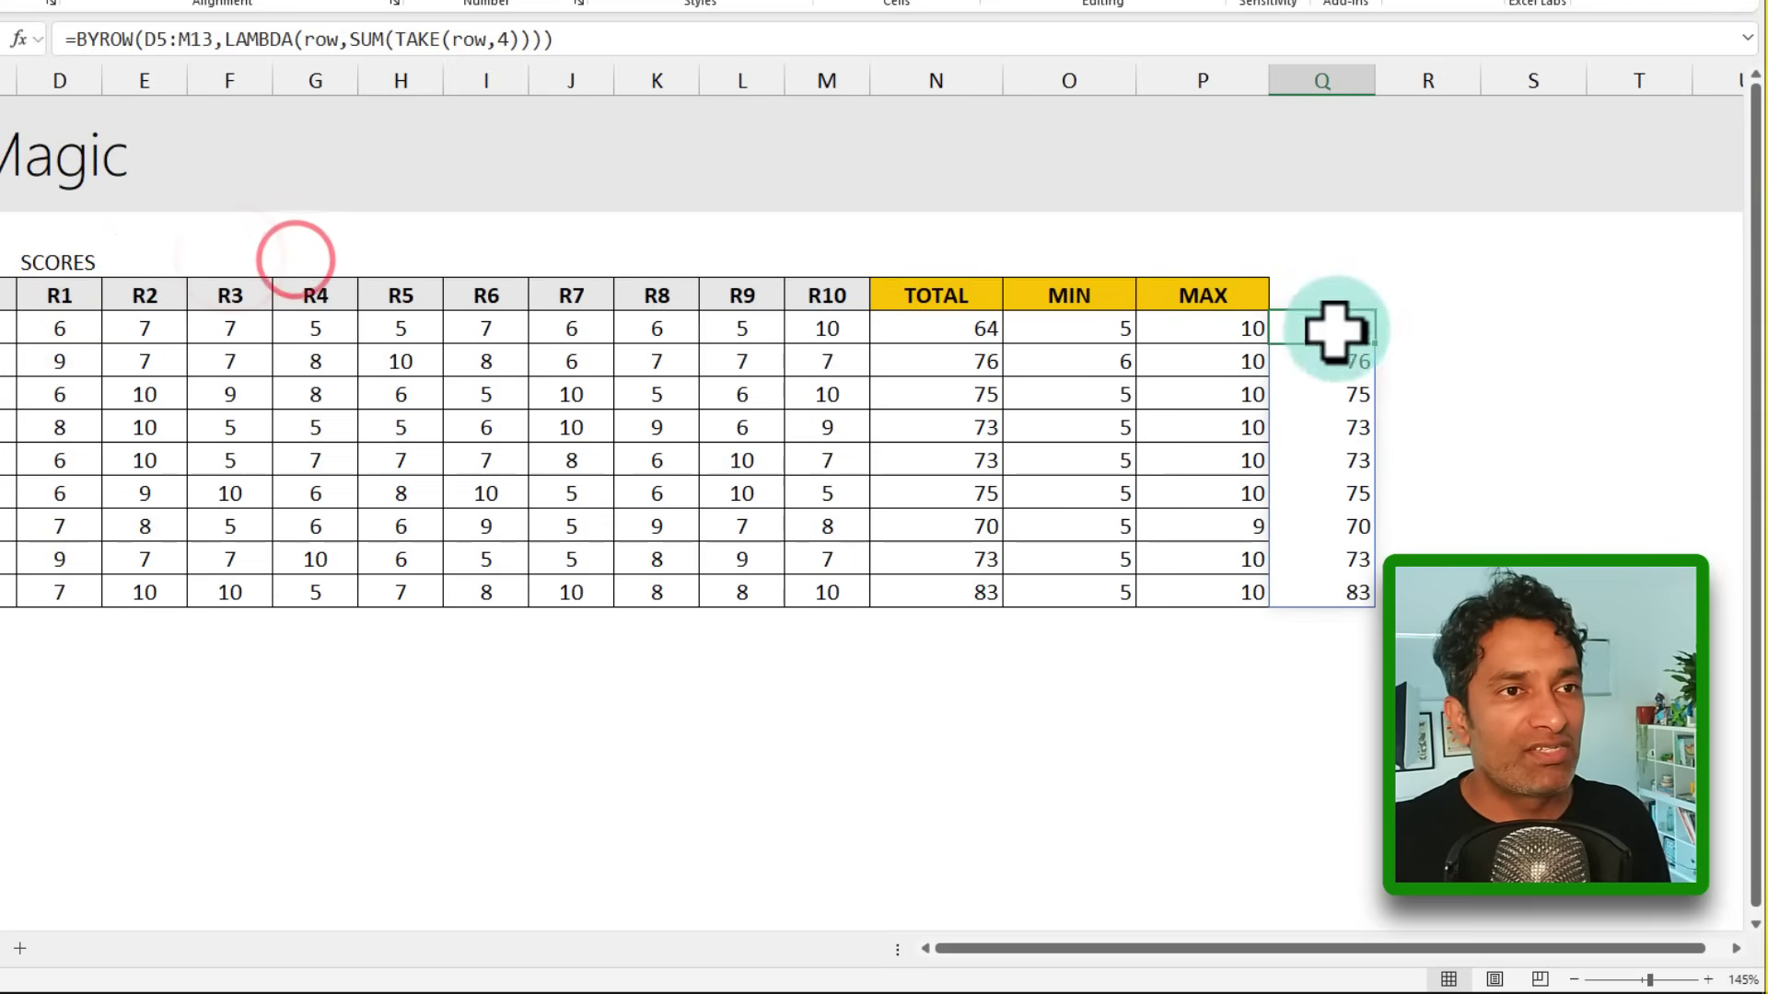
double_click(1367, 328)
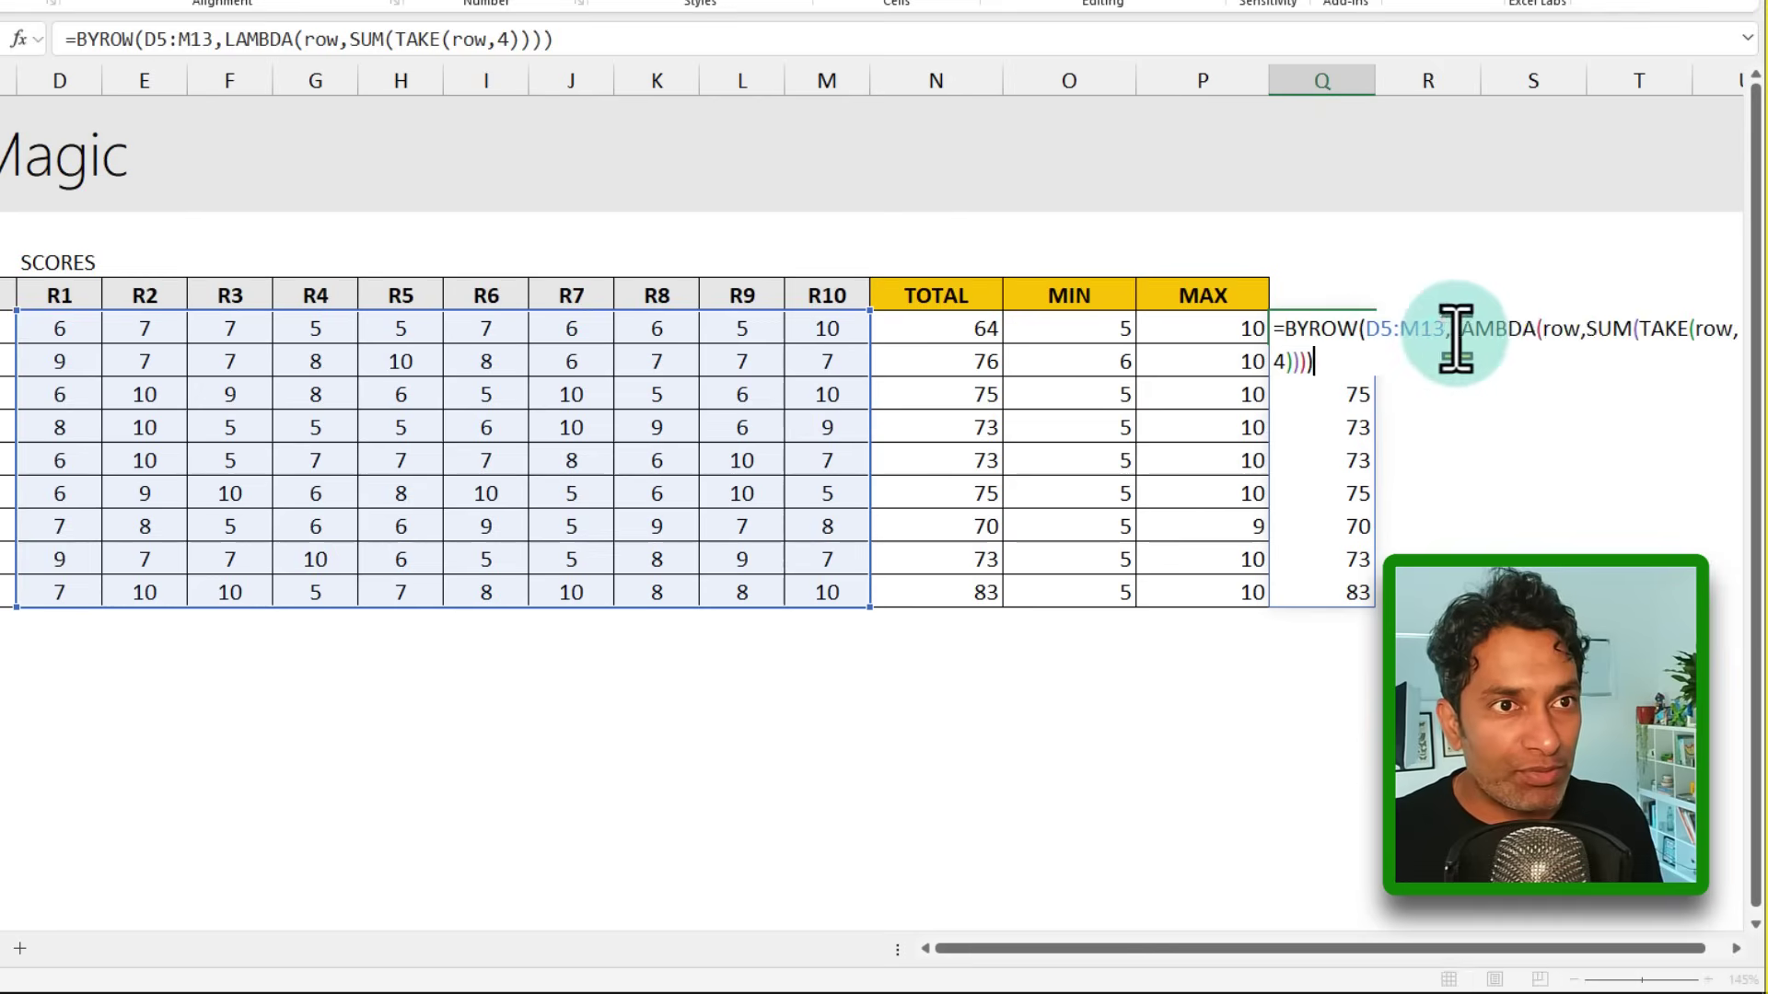
left_click(1275, 362)
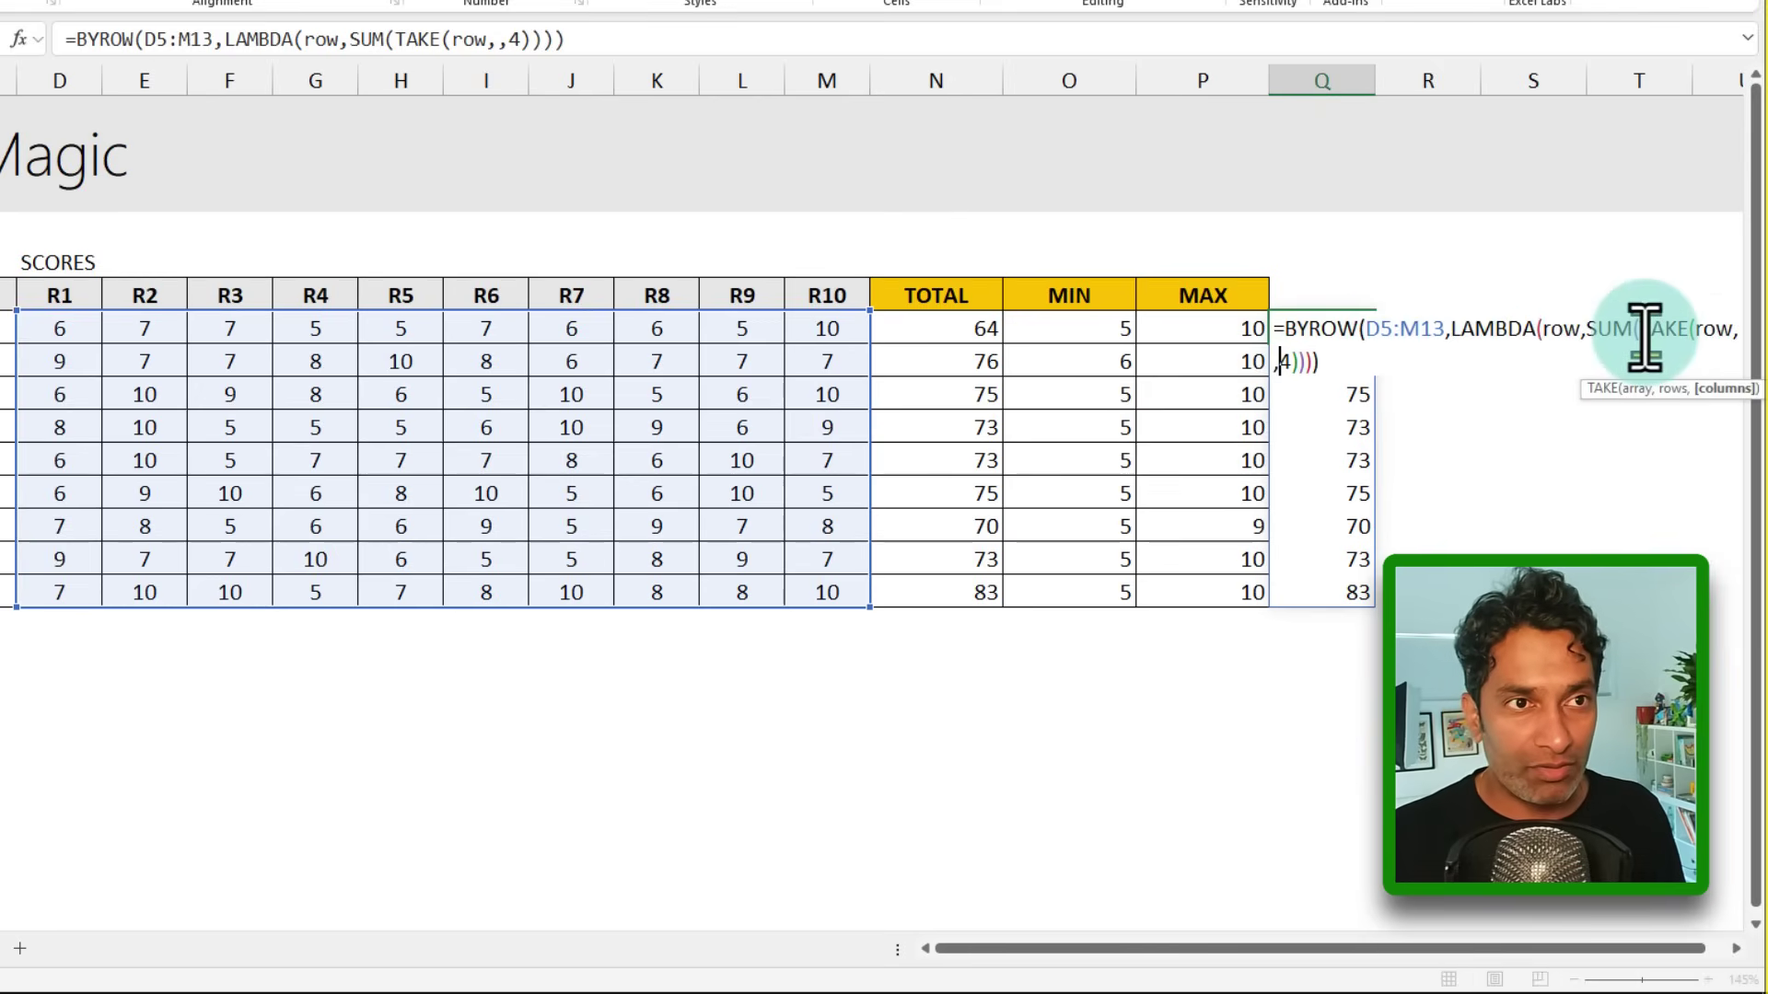
type(",")
key("Return")
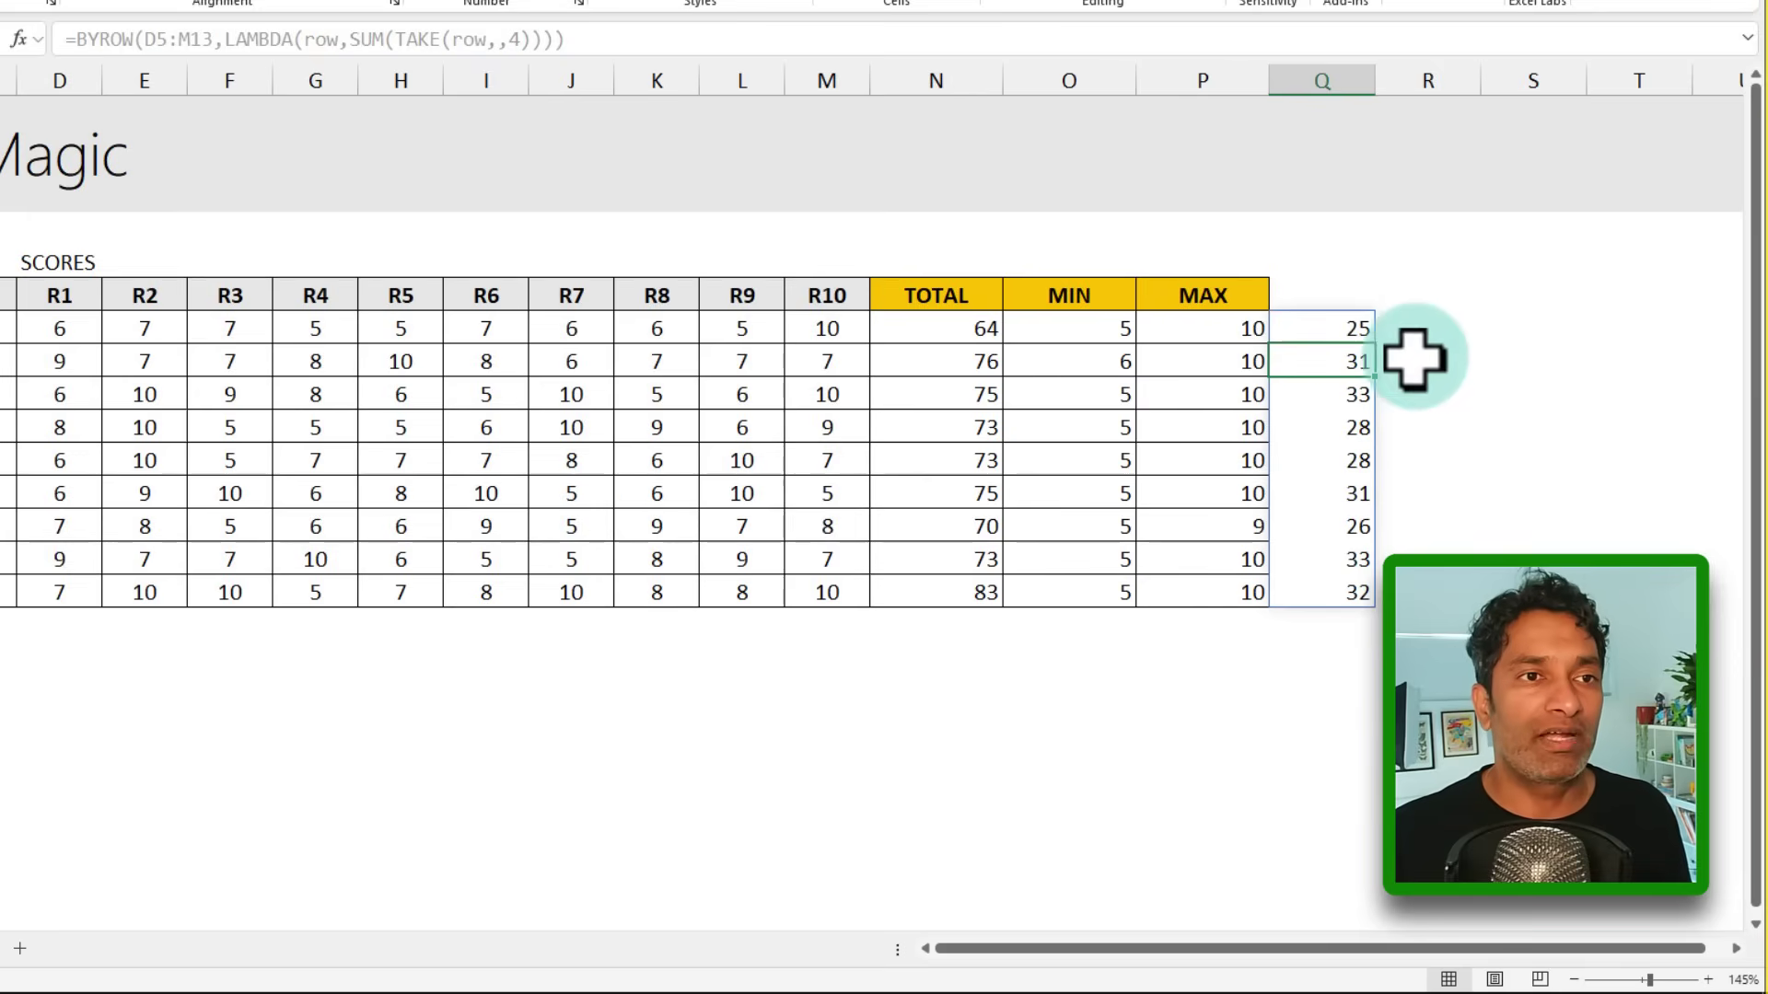
left_click_drag(1341, 329, 1337, 593)
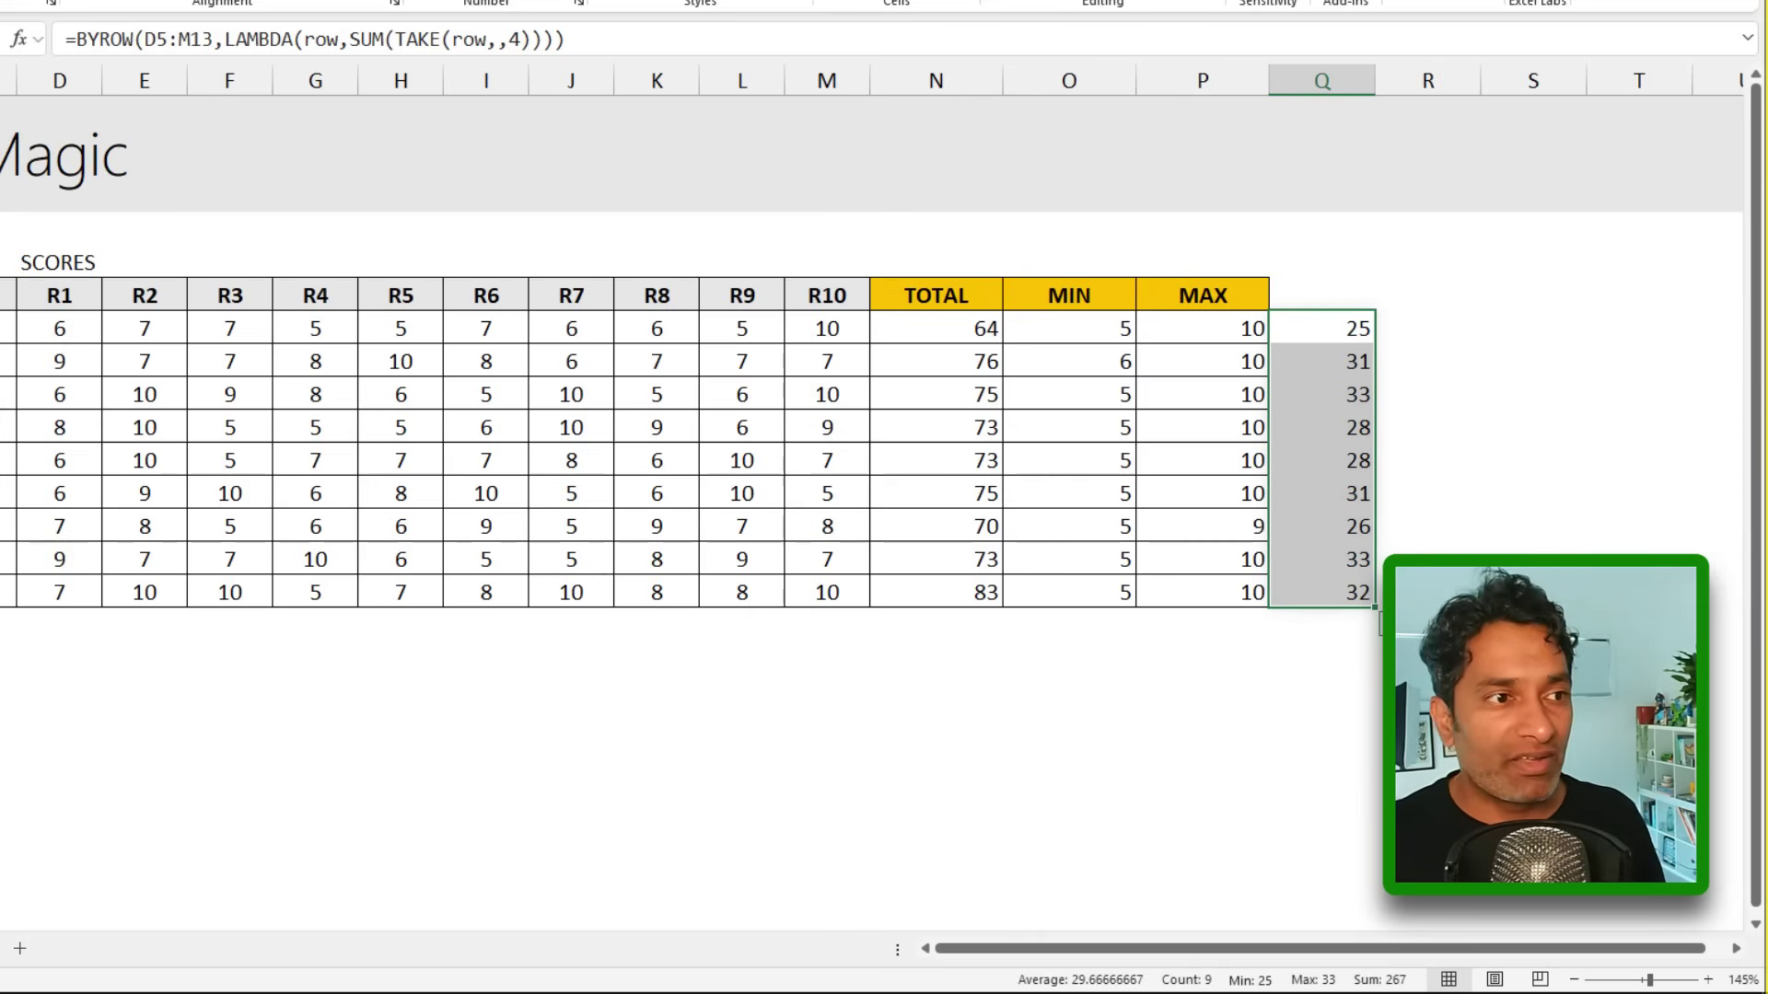
Step: Open the Lookup Trick sheet, zoom in, and select the Team column and member names
left_click(258, 950)
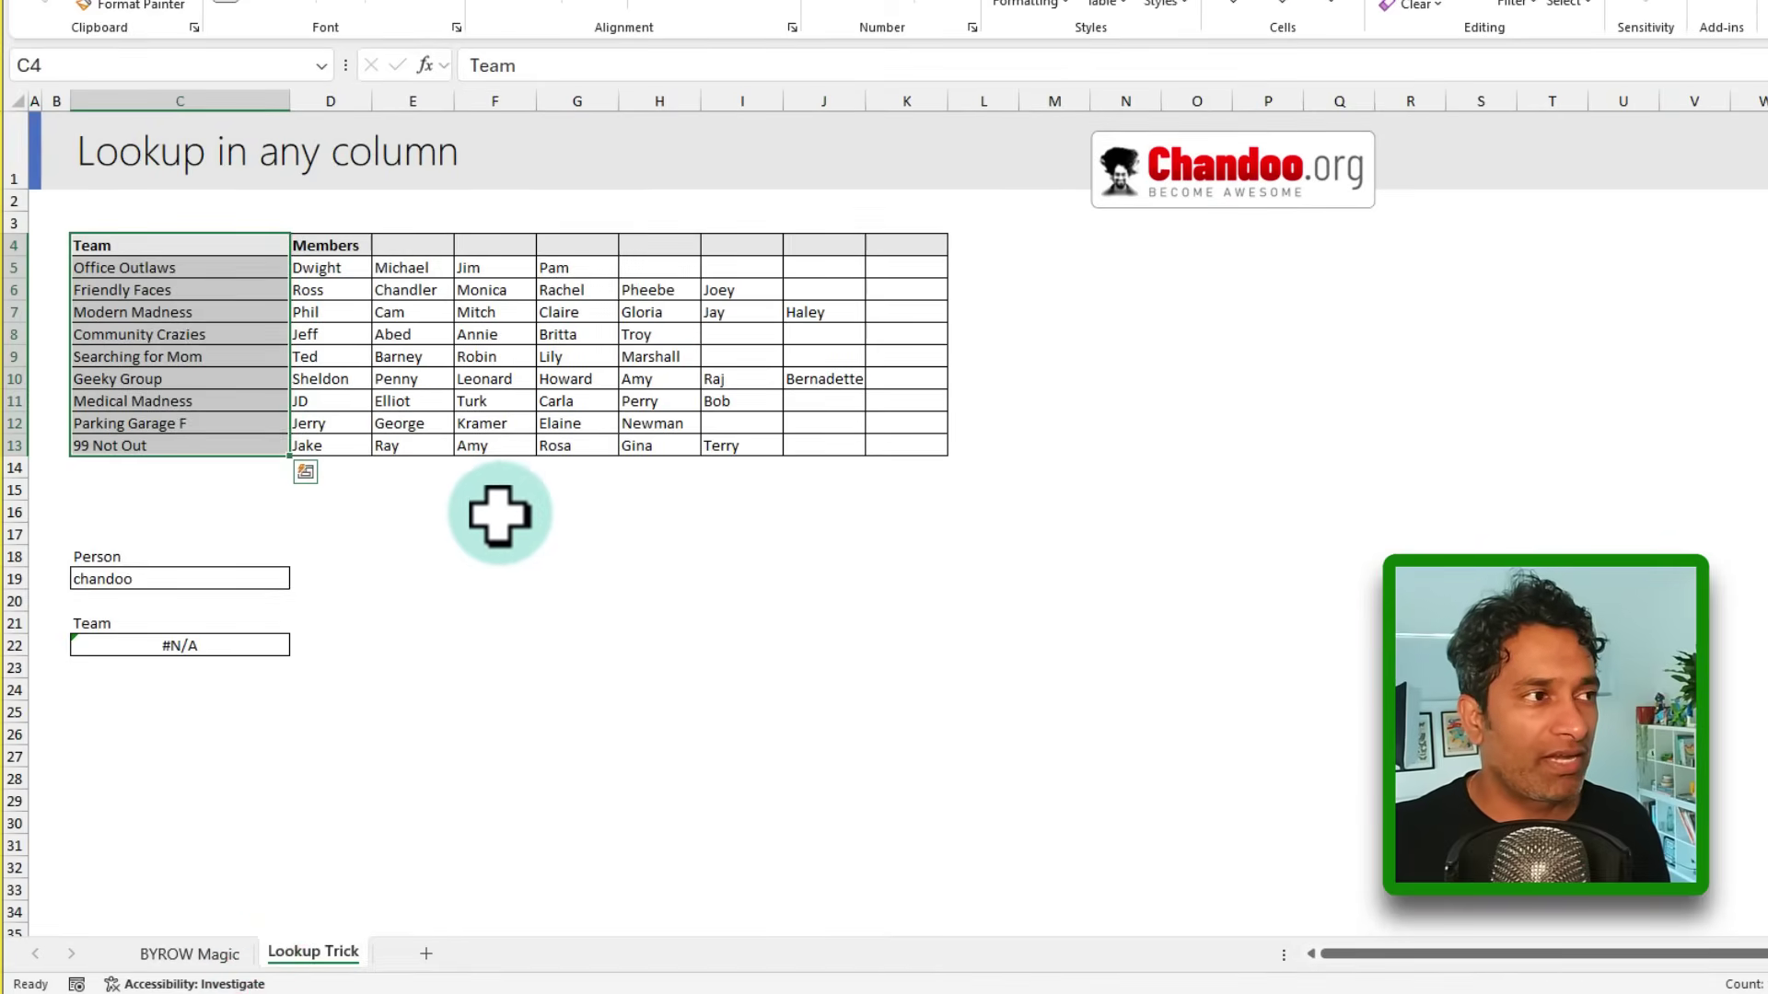
scroll(498, 517, "up", 5, "ctrl")
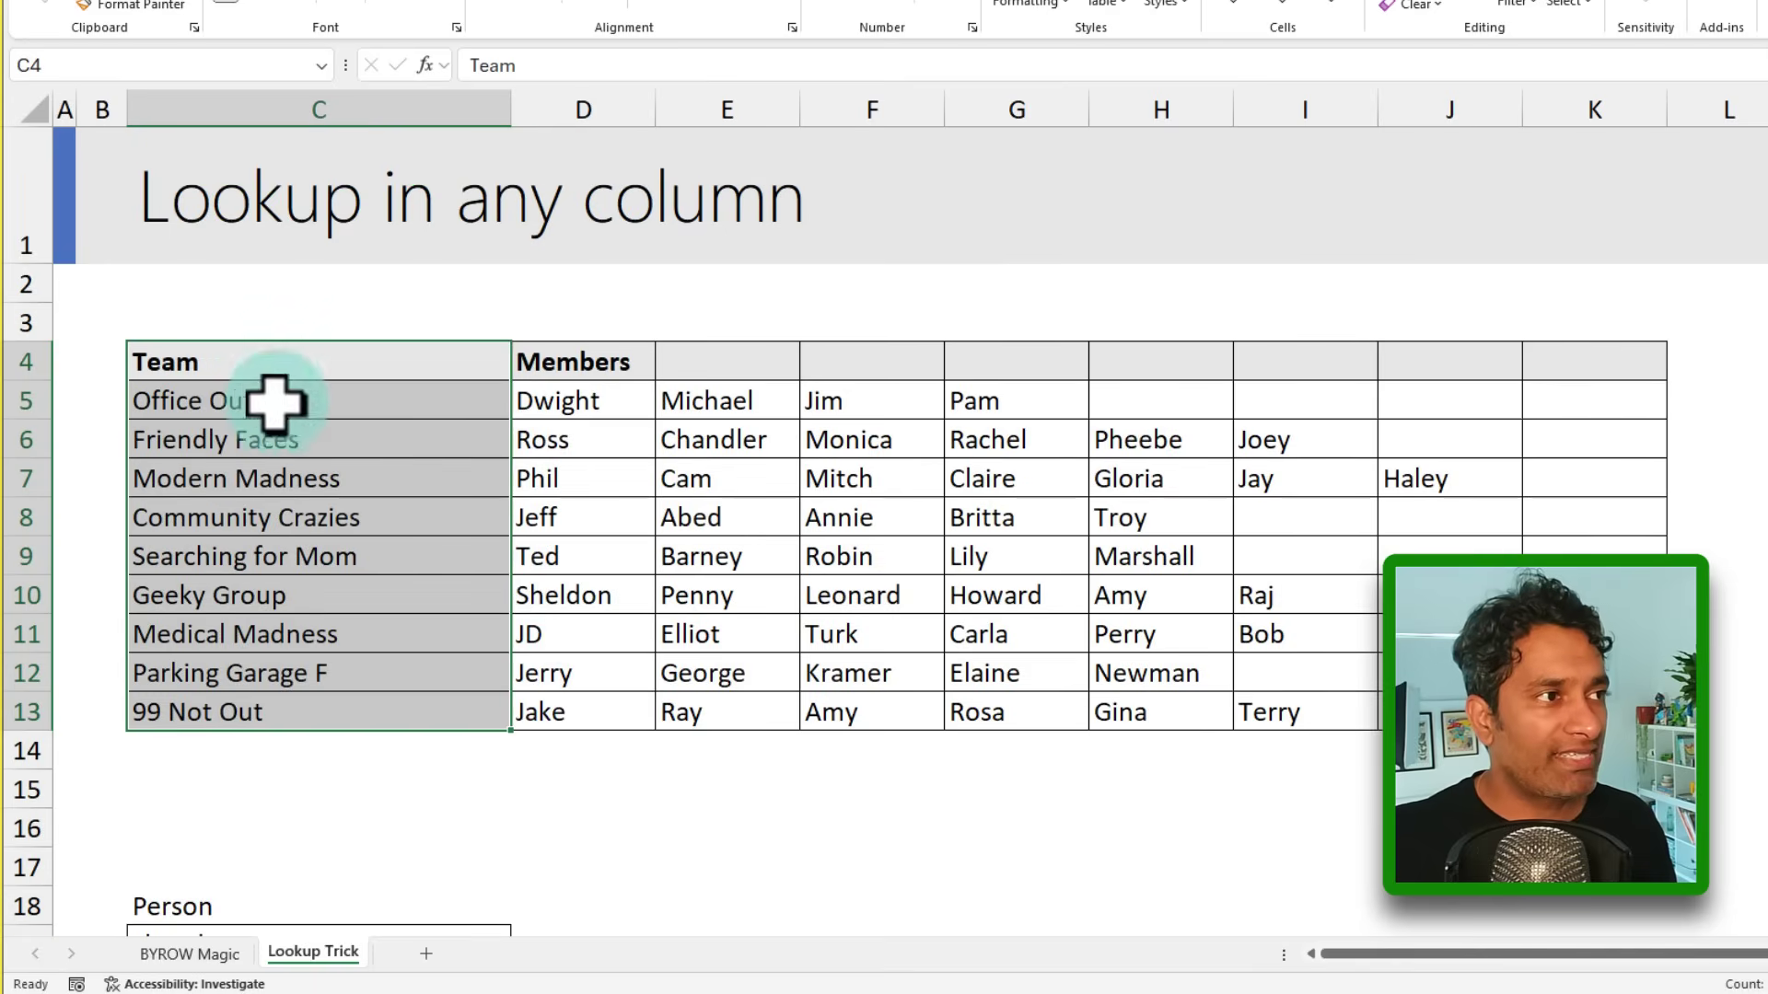
left_click_drag(245, 369, 304, 713)
left_click(552, 402)
left_click_drag(552, 403, 1450, 712)
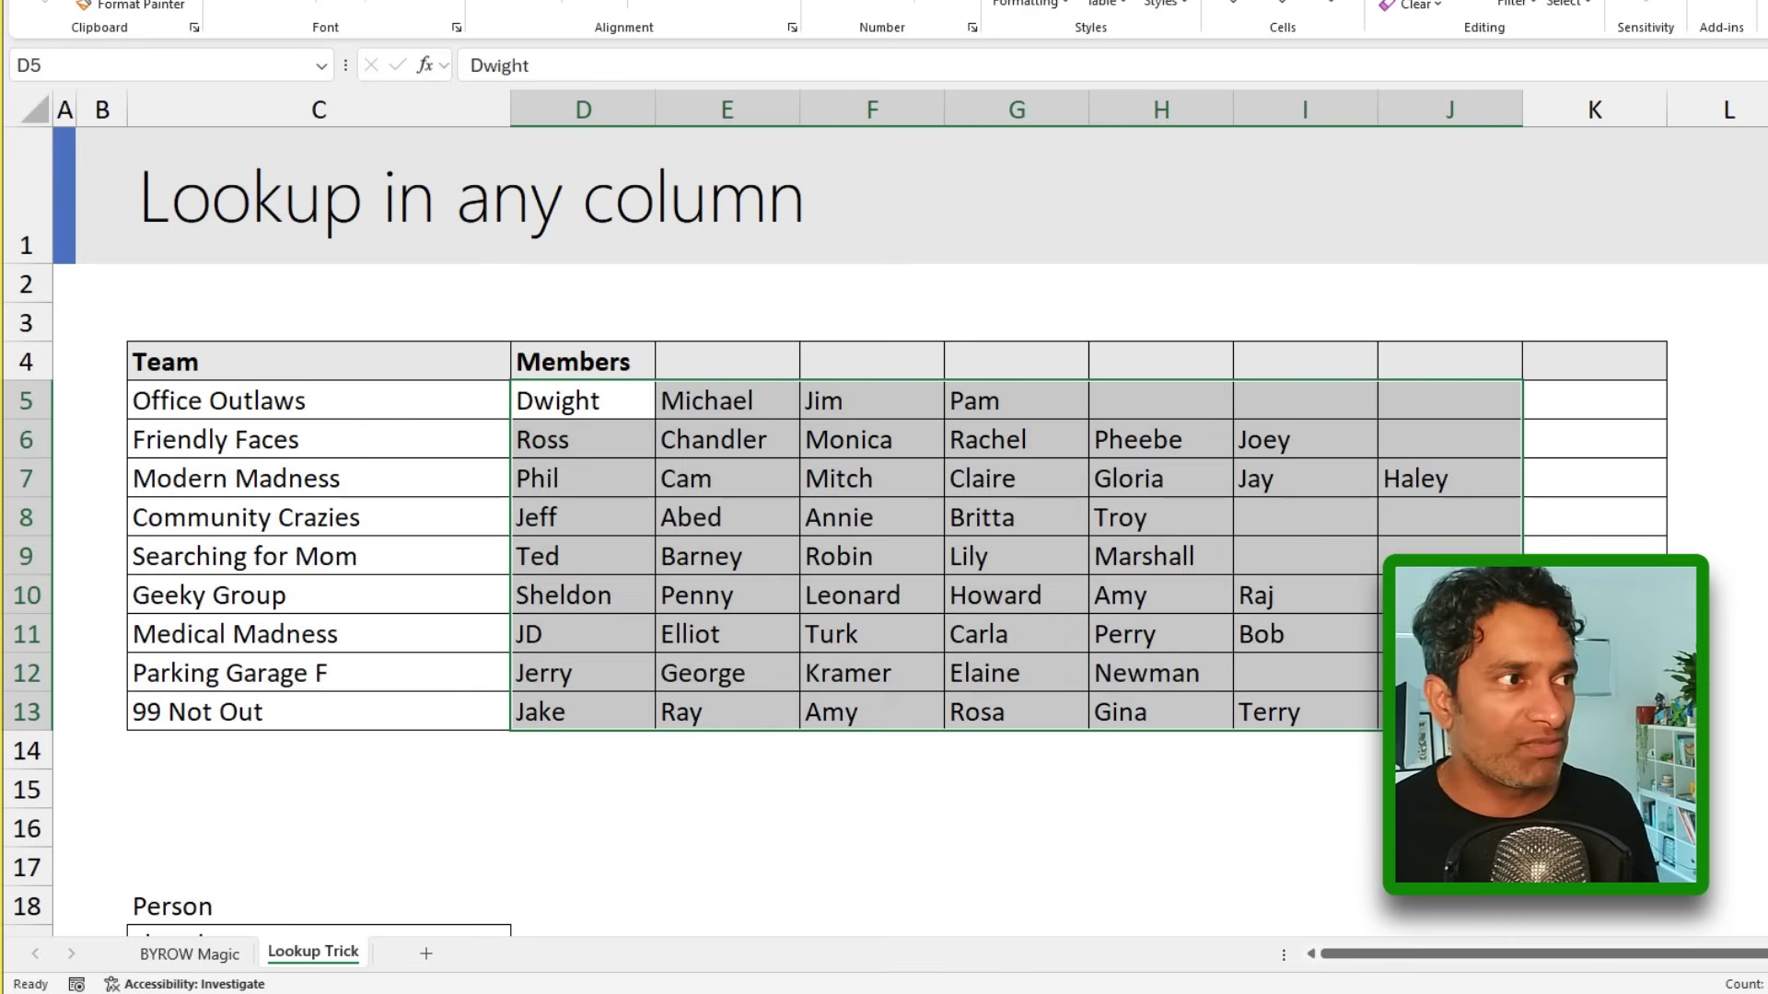
Step: Step through the Office Outlaws and Friendly Faces rows, team name then each member
left_click(349, 402)
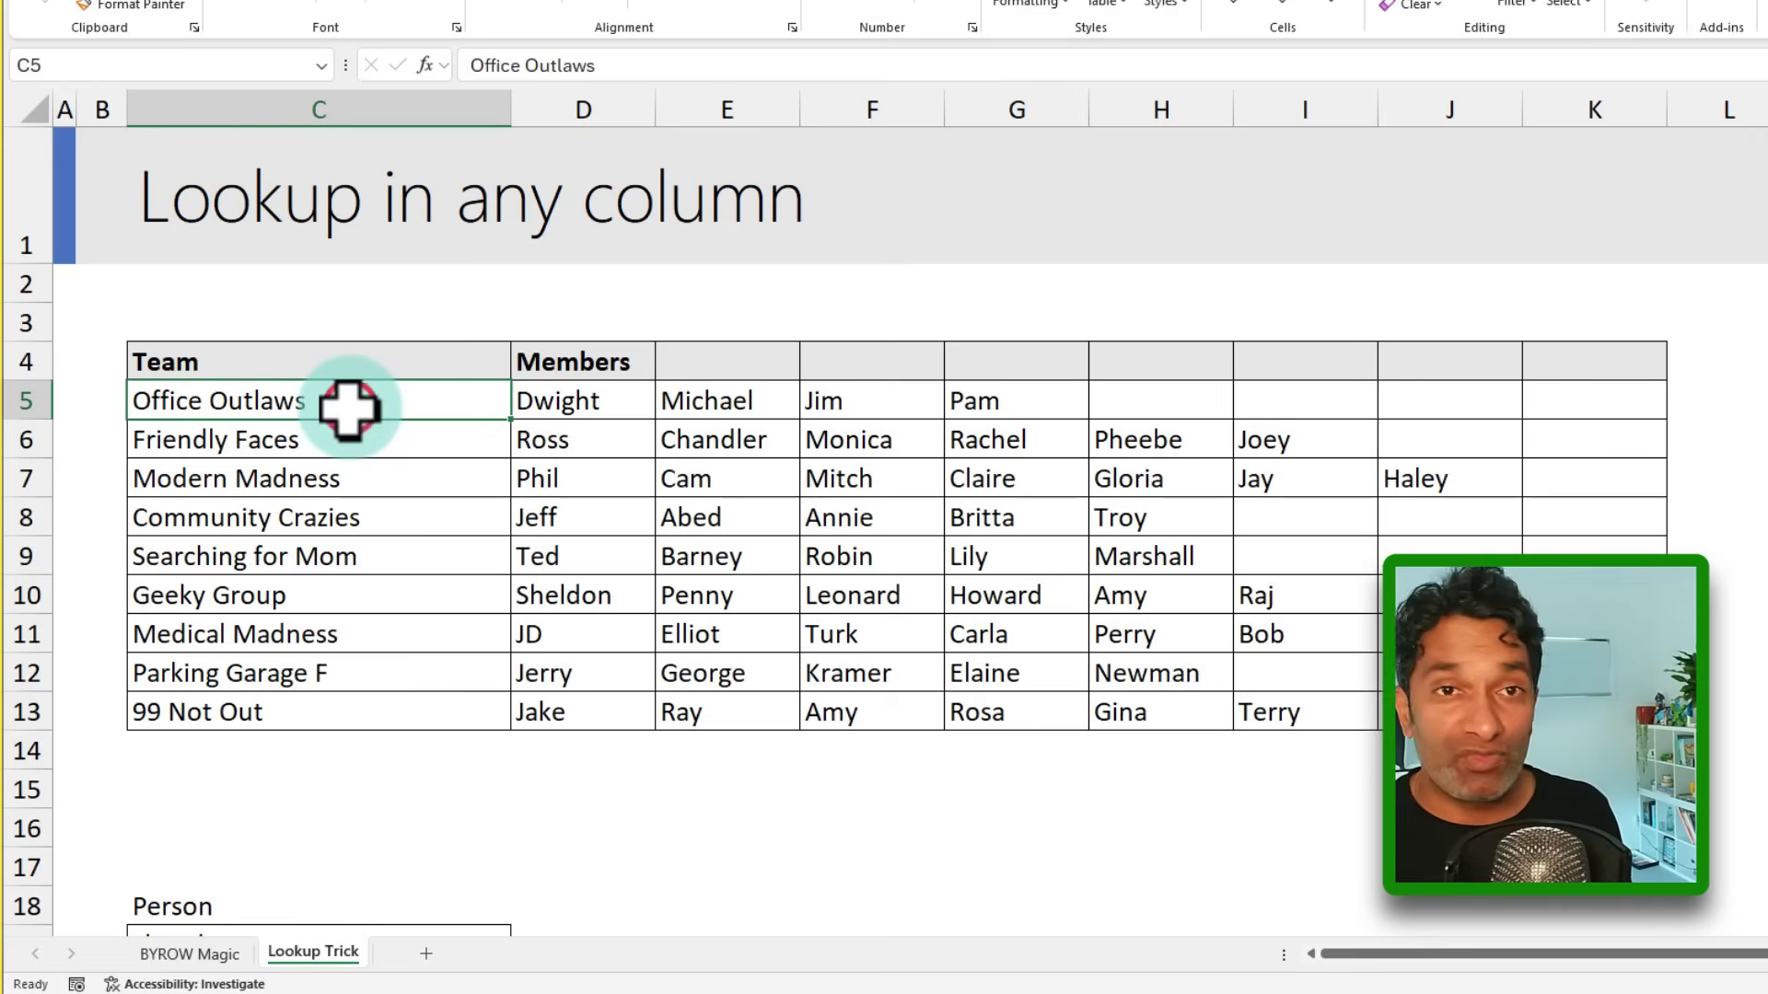
left_click(559, 405)
left_click(742, 402)
left_click(852, 401)
left_click(1033, 402)
left_click(366, 442)
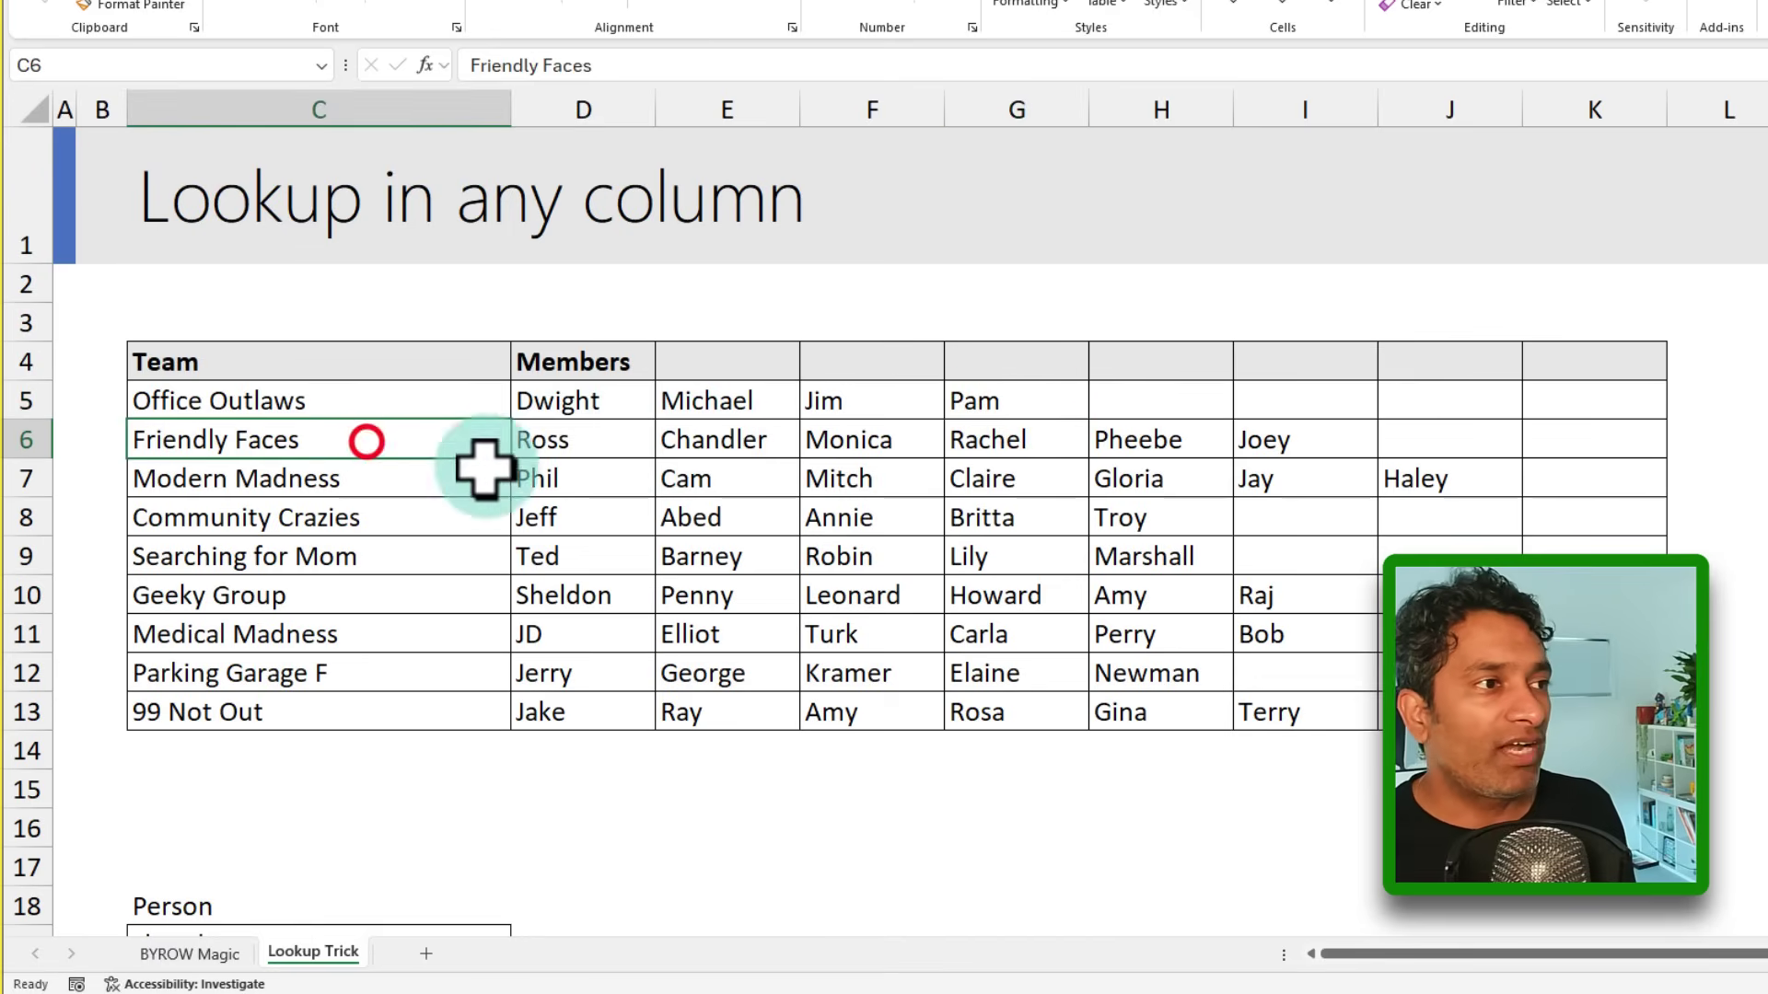
left_click(620, 439)
left_click(759, 446)
left_click(875, 440)
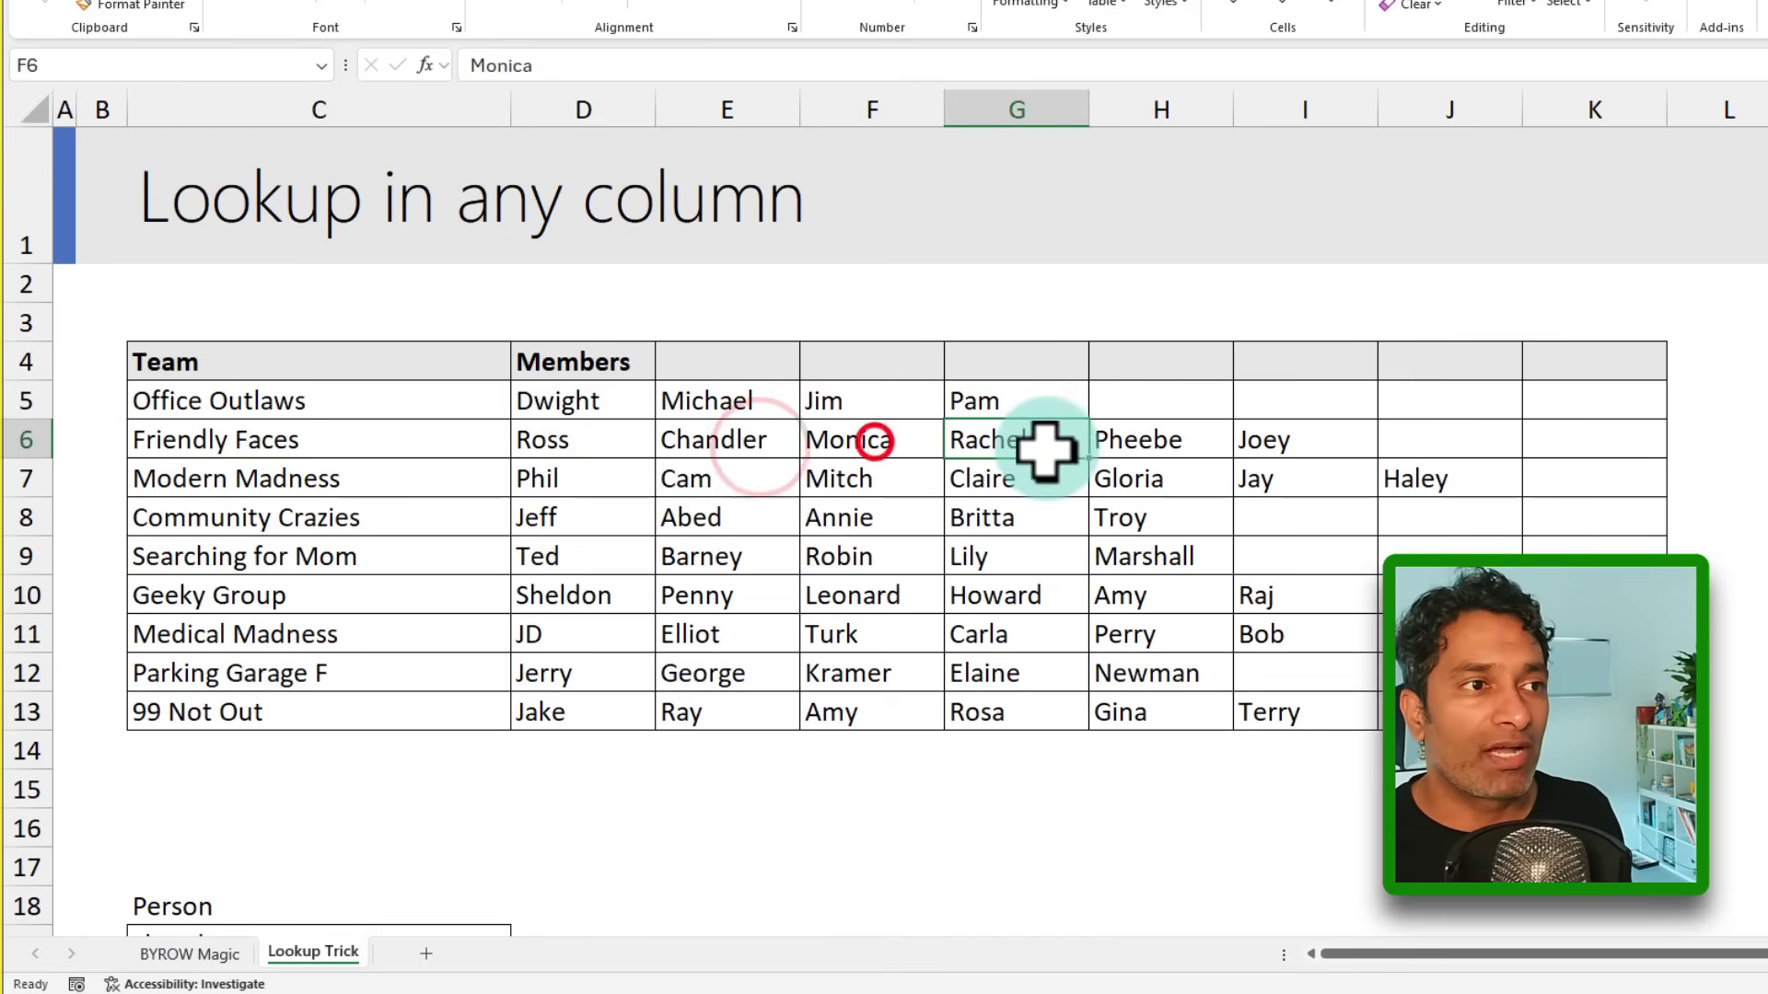
left_click(1045, 451)
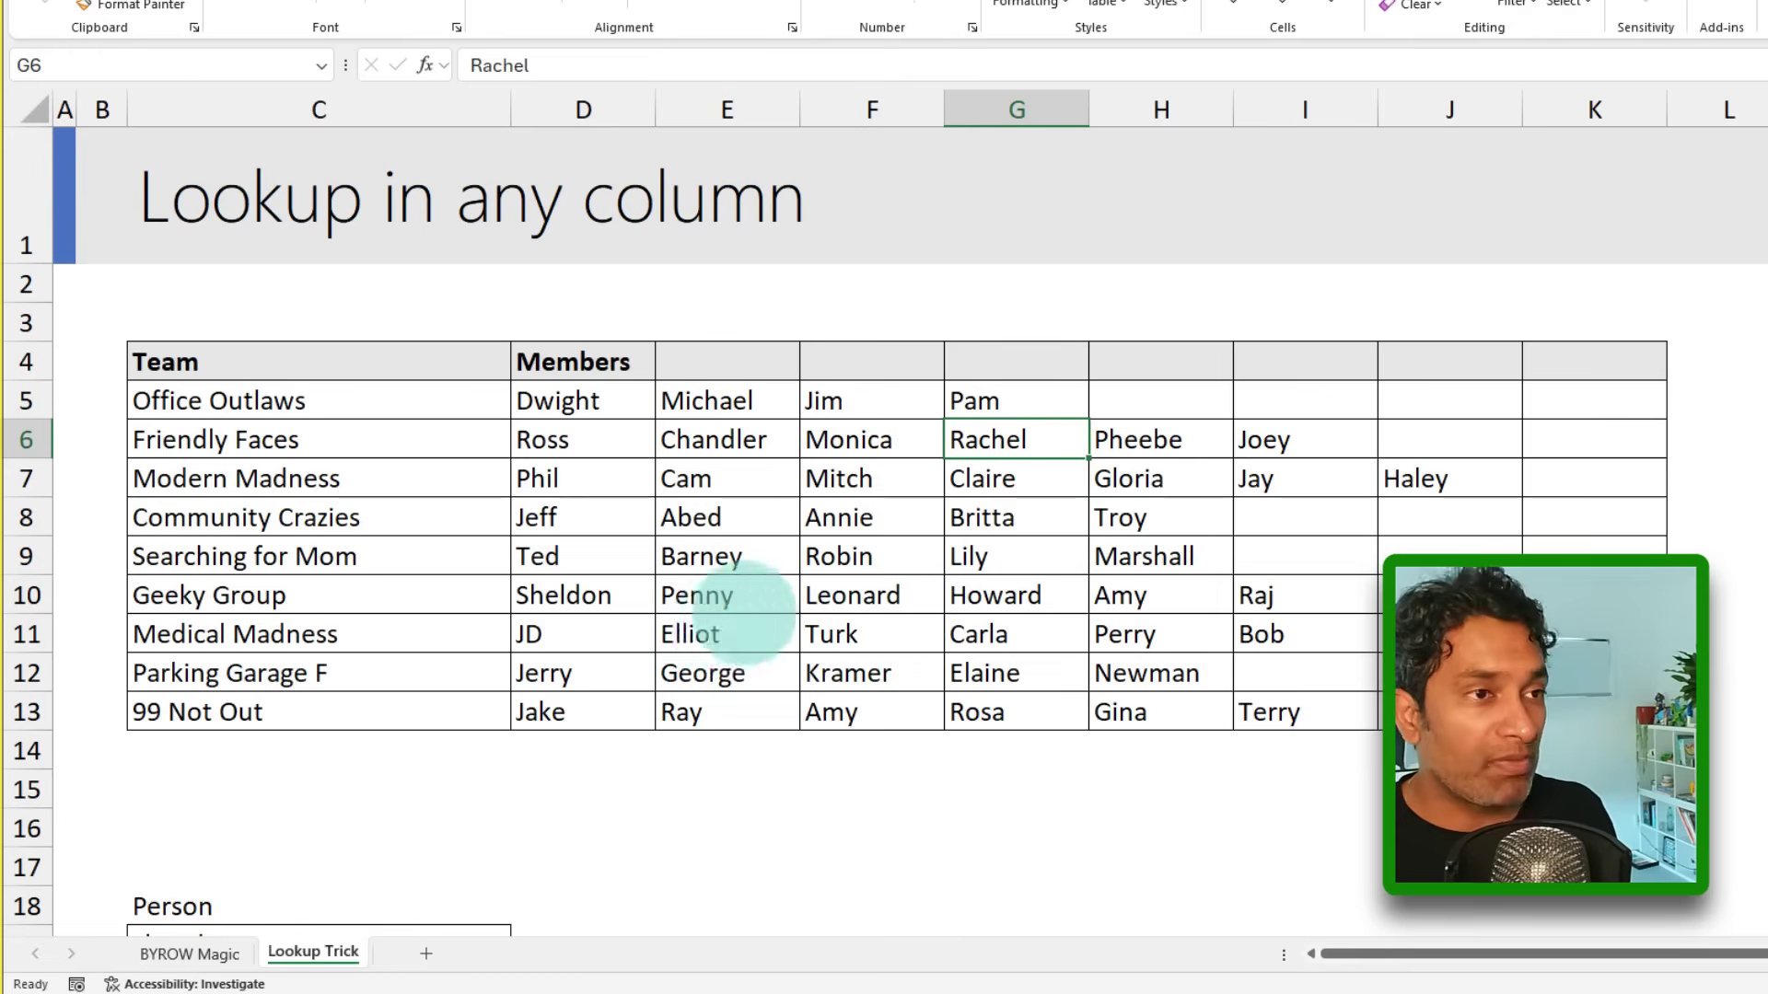
Step: Annotate a member linking to Searching for Mom, and outline the members range D5:K13
left_click_drag(940, 532, 1046, 573)
left_click_drag(934, 557, 385, 559)
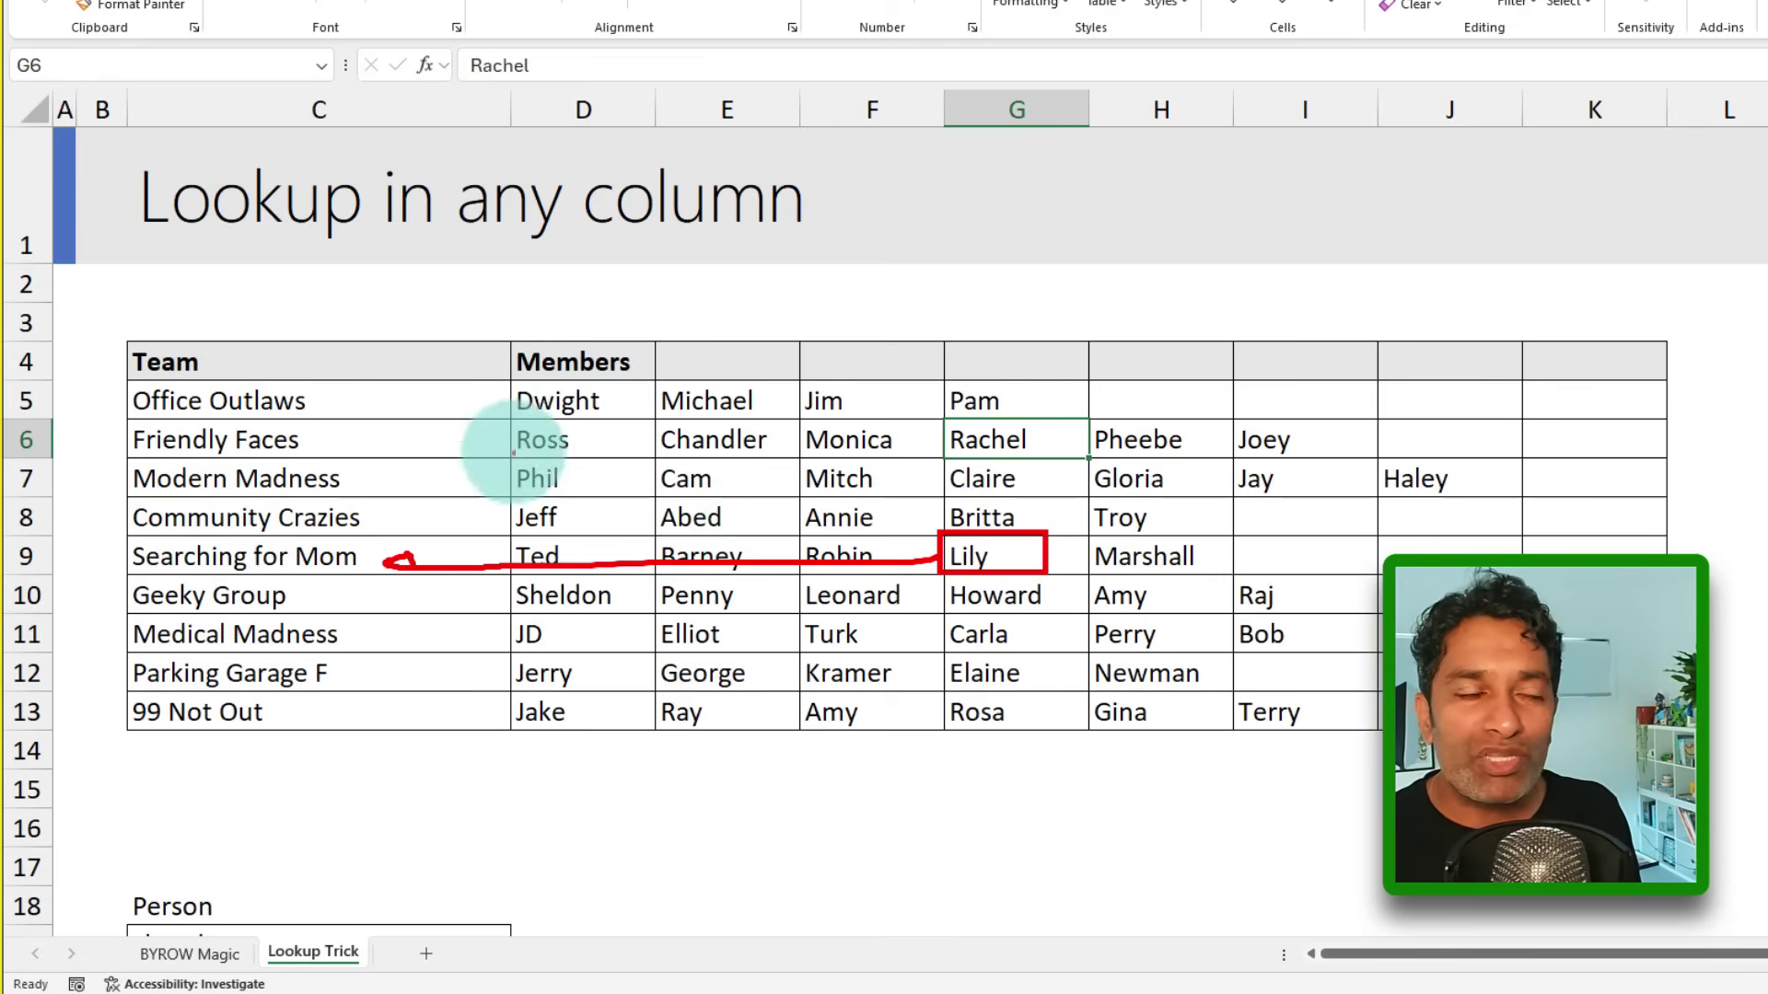
mouse_move(509, 386)
left_mouse_down()
mouse_move(650, 513)
mouse_move(1492, 718)
mouse_move(1671, 734)
left_mouse_up()
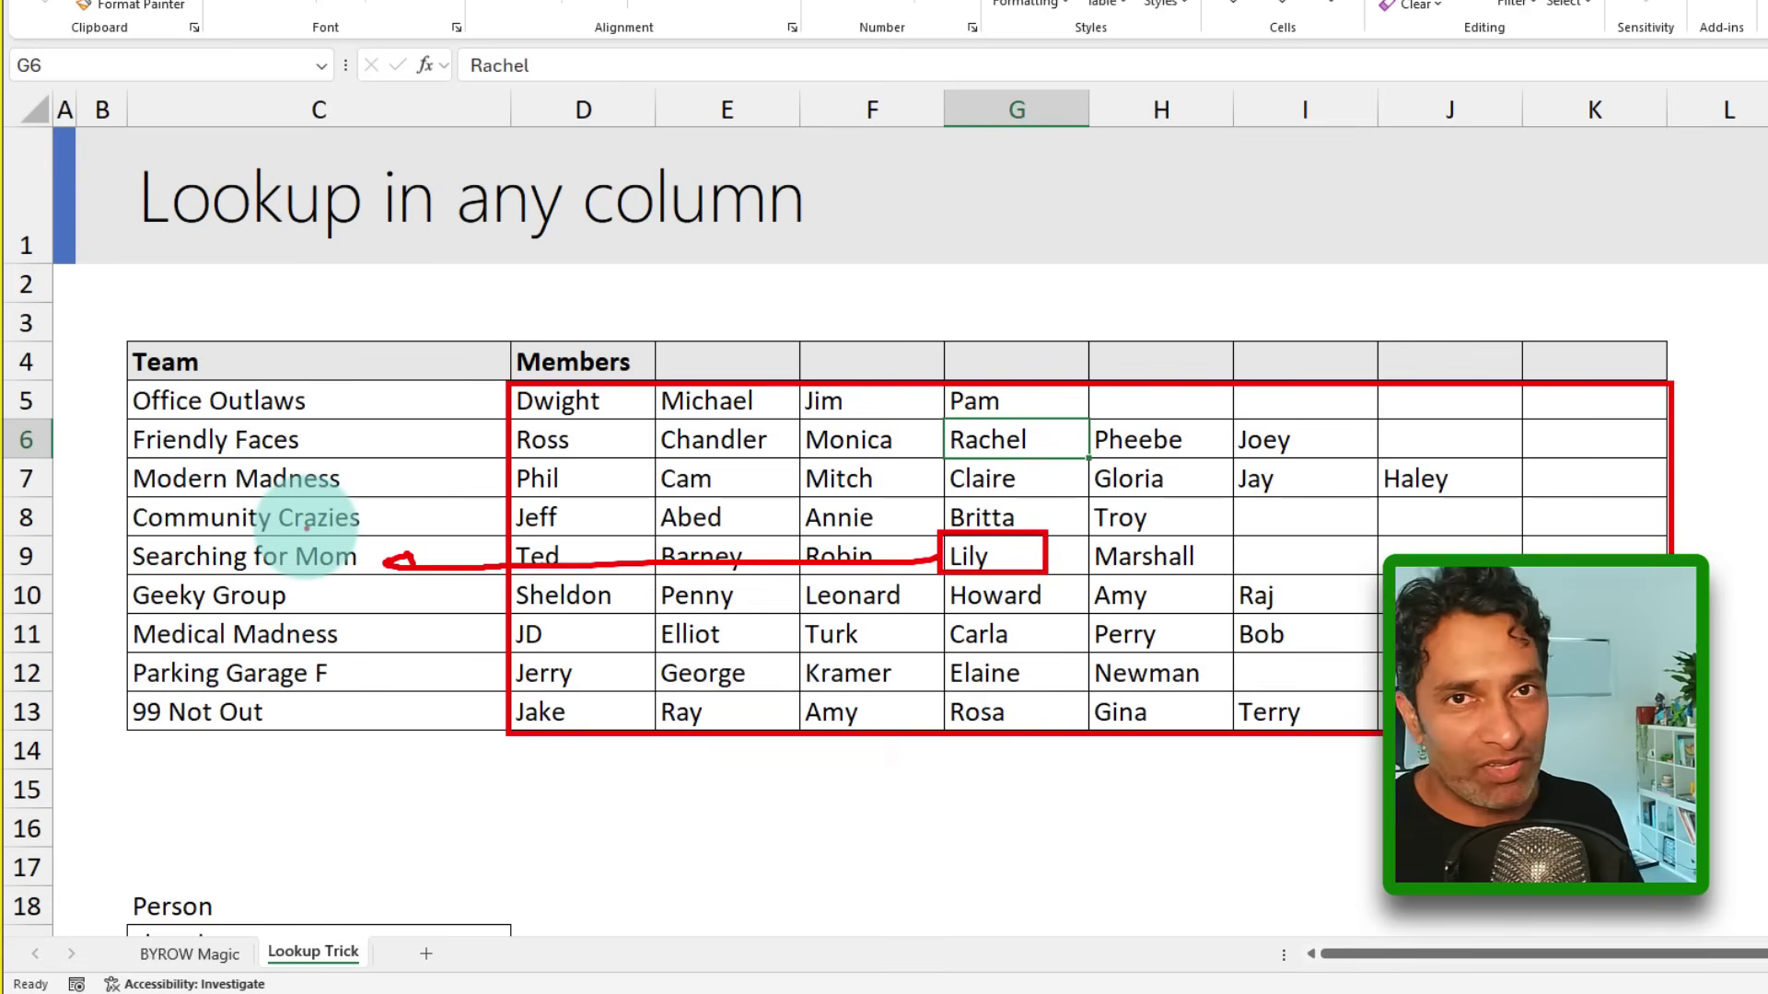
Step: Enter Kramer as the Person in C19 and confirm C22 returns Parking Garage F
key("Escape")
scroll(533, 705, "down", 2)
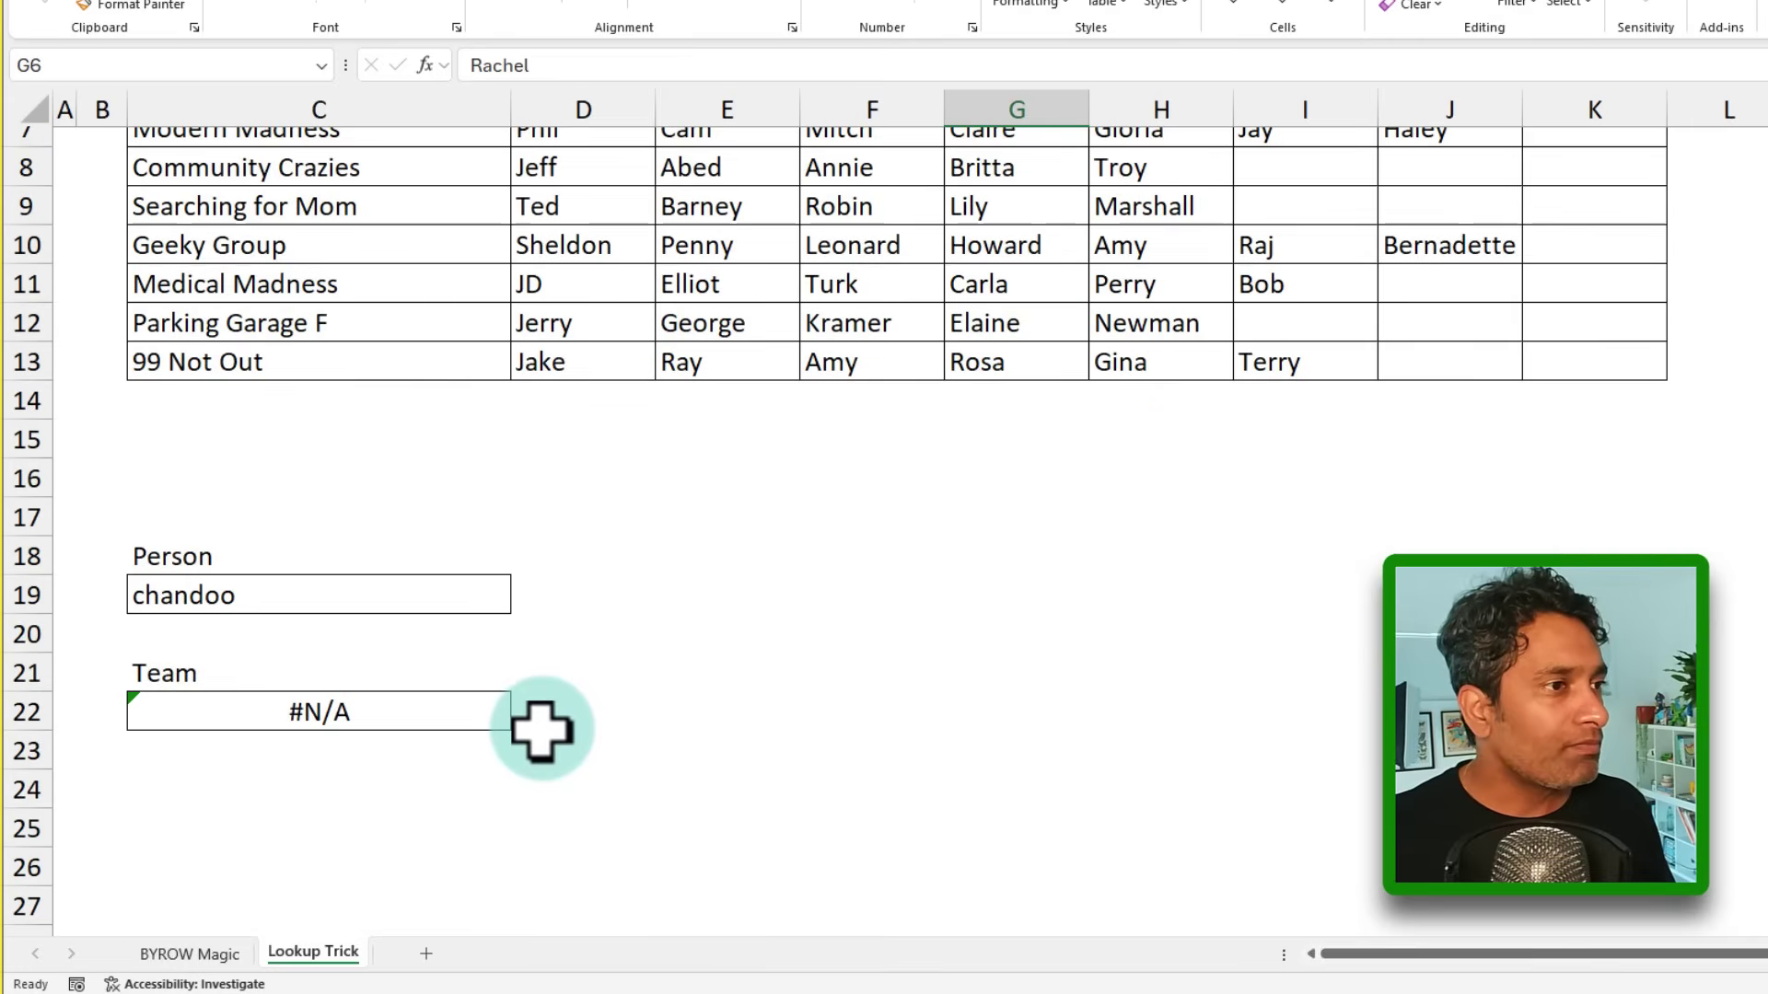
left_click(327, 593)
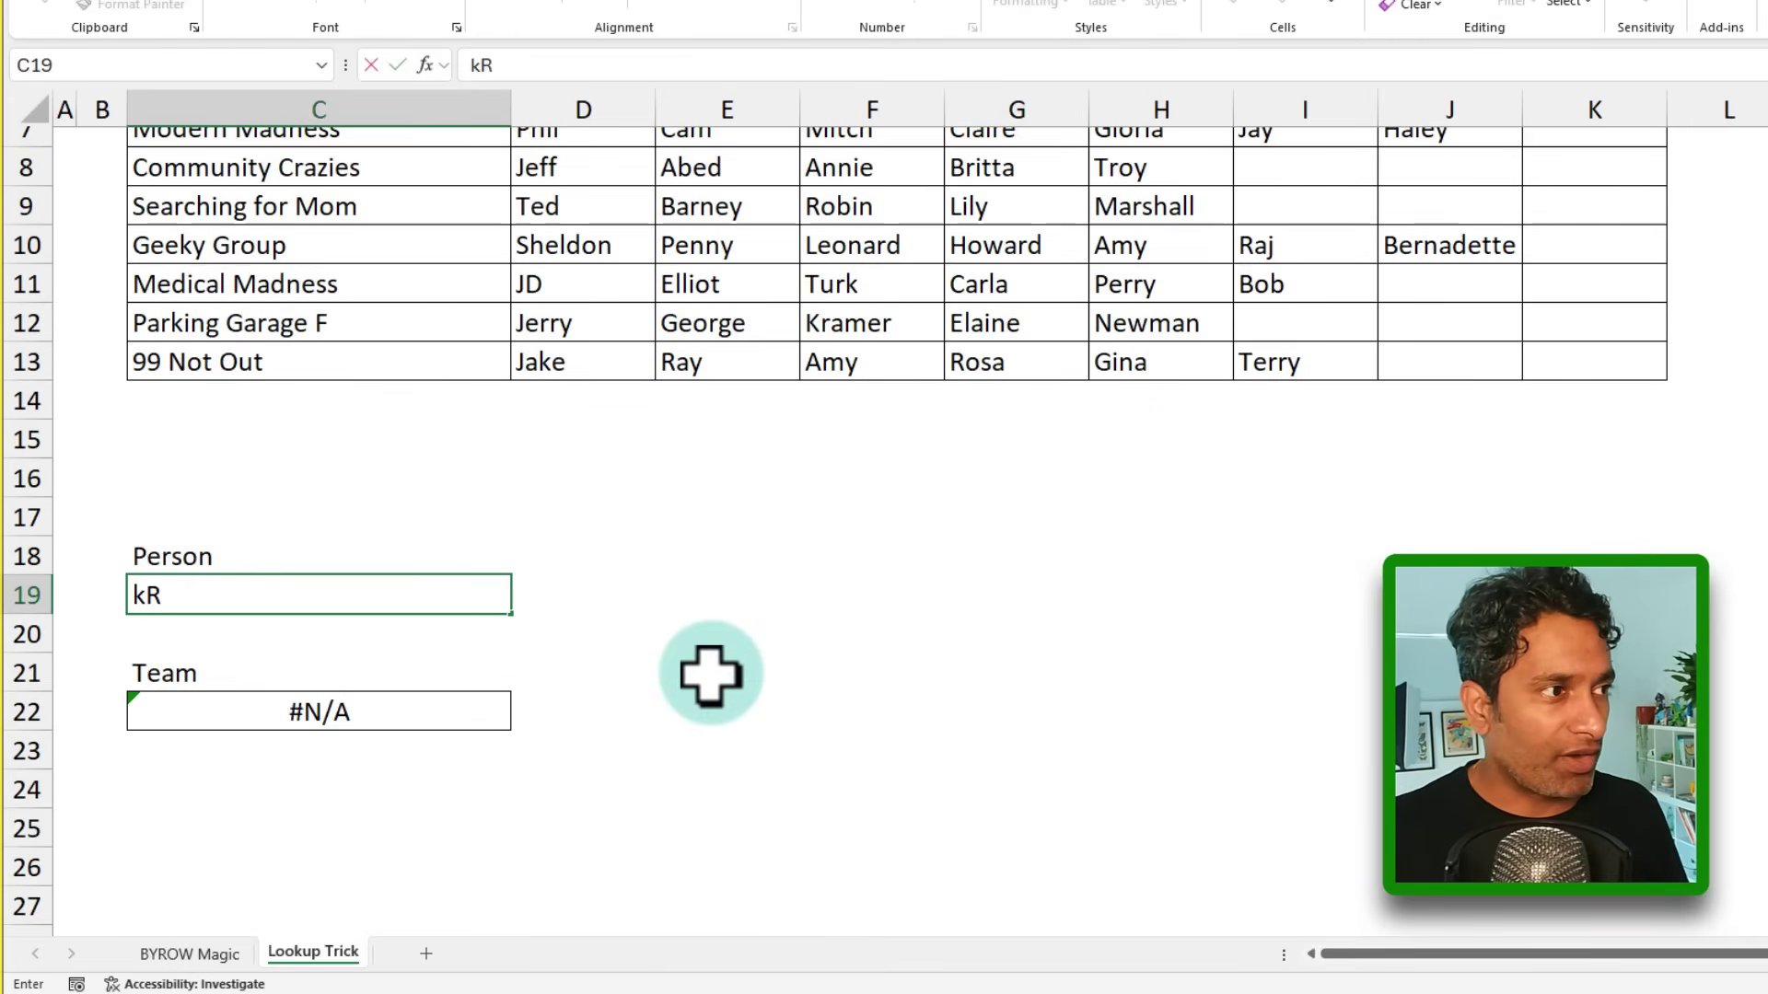
key("Return")
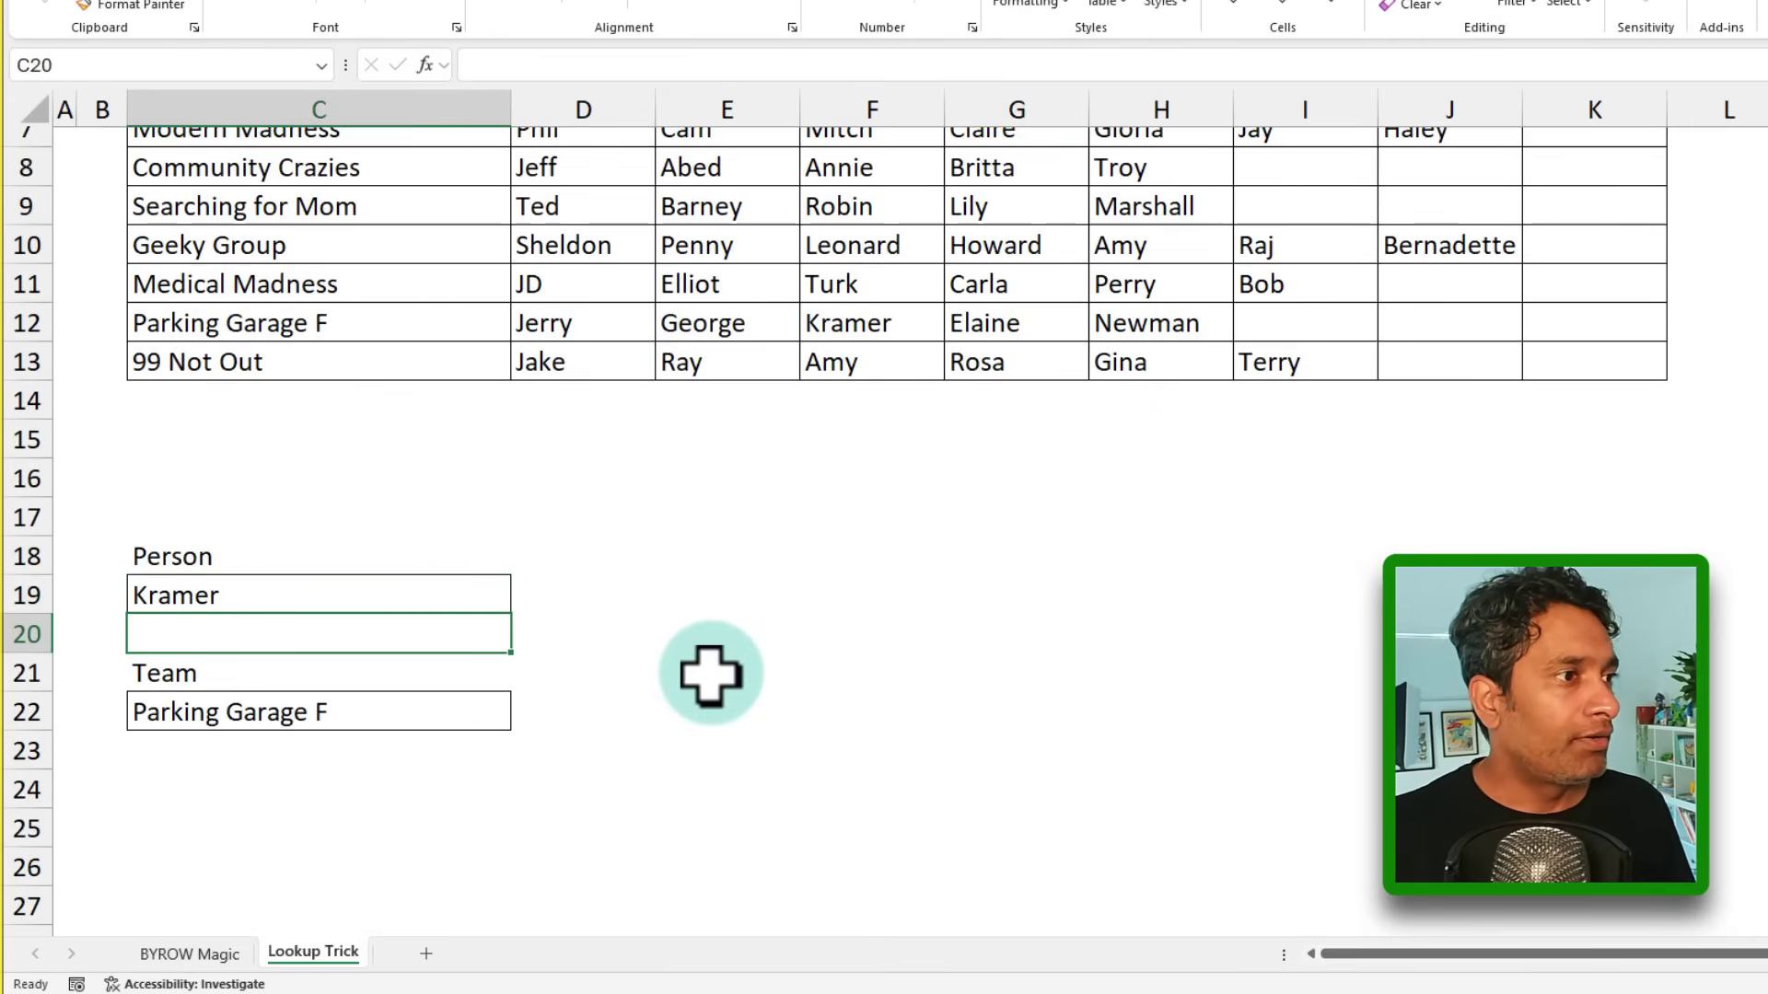
left_click(396, 725)
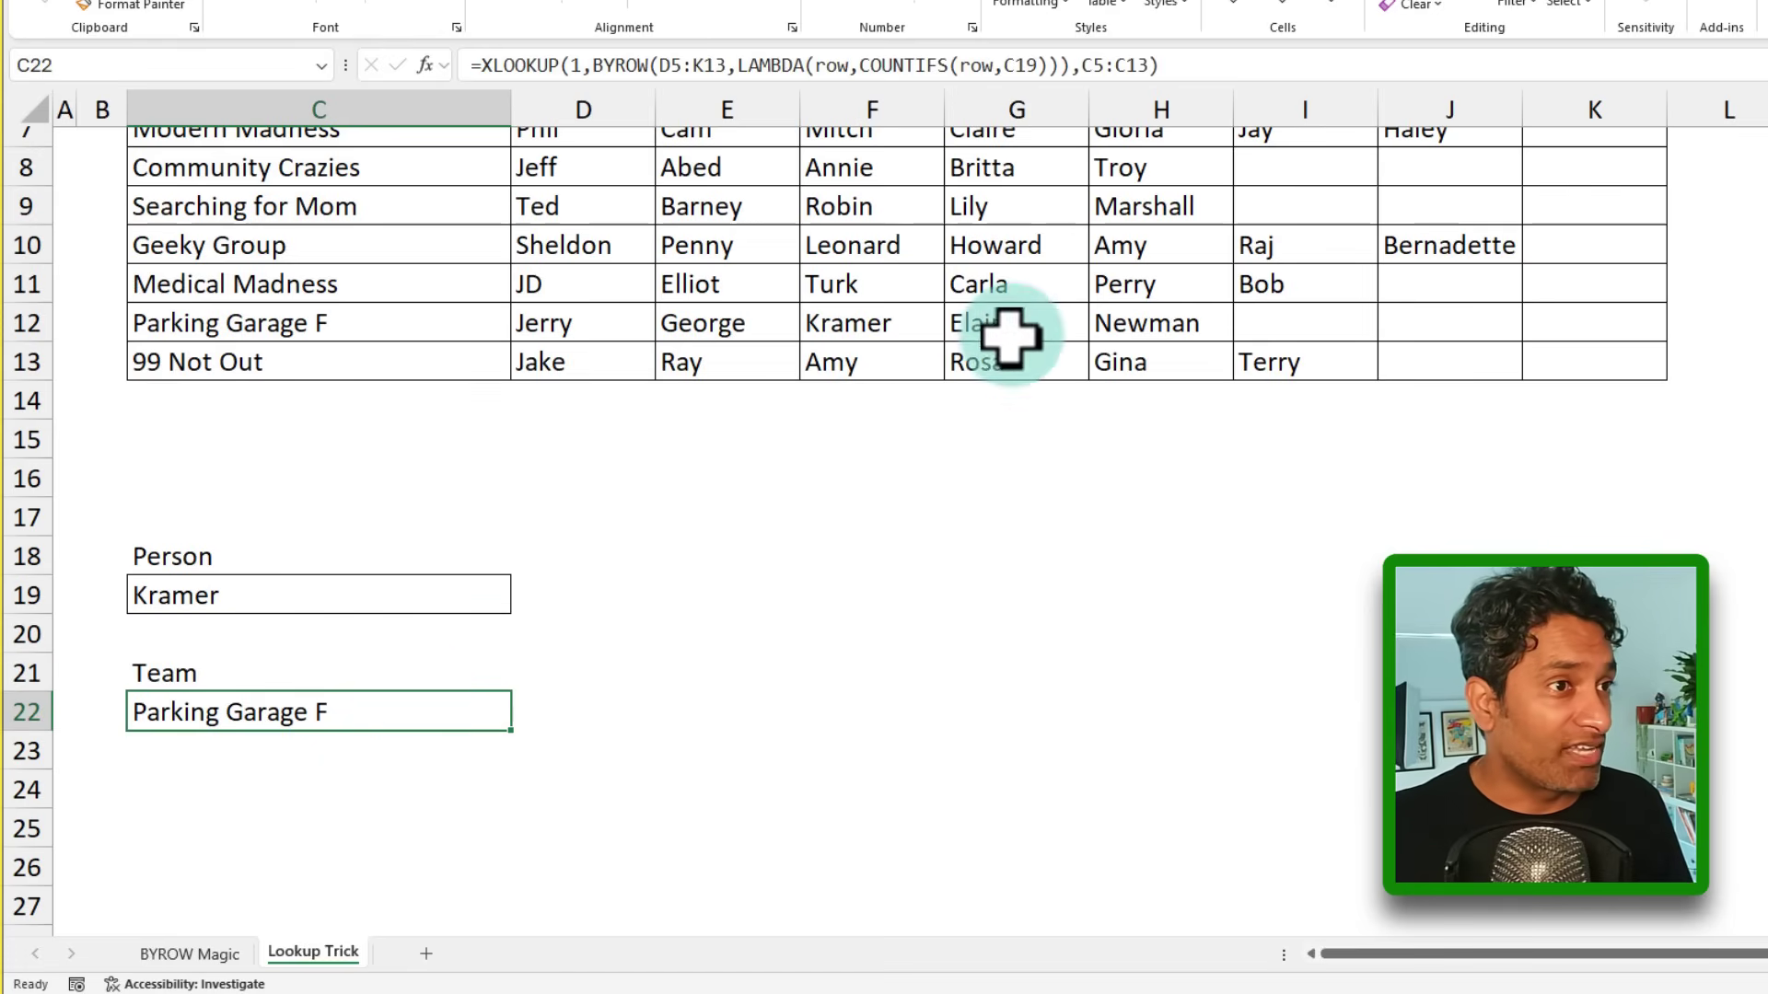
left_click(879, 328)
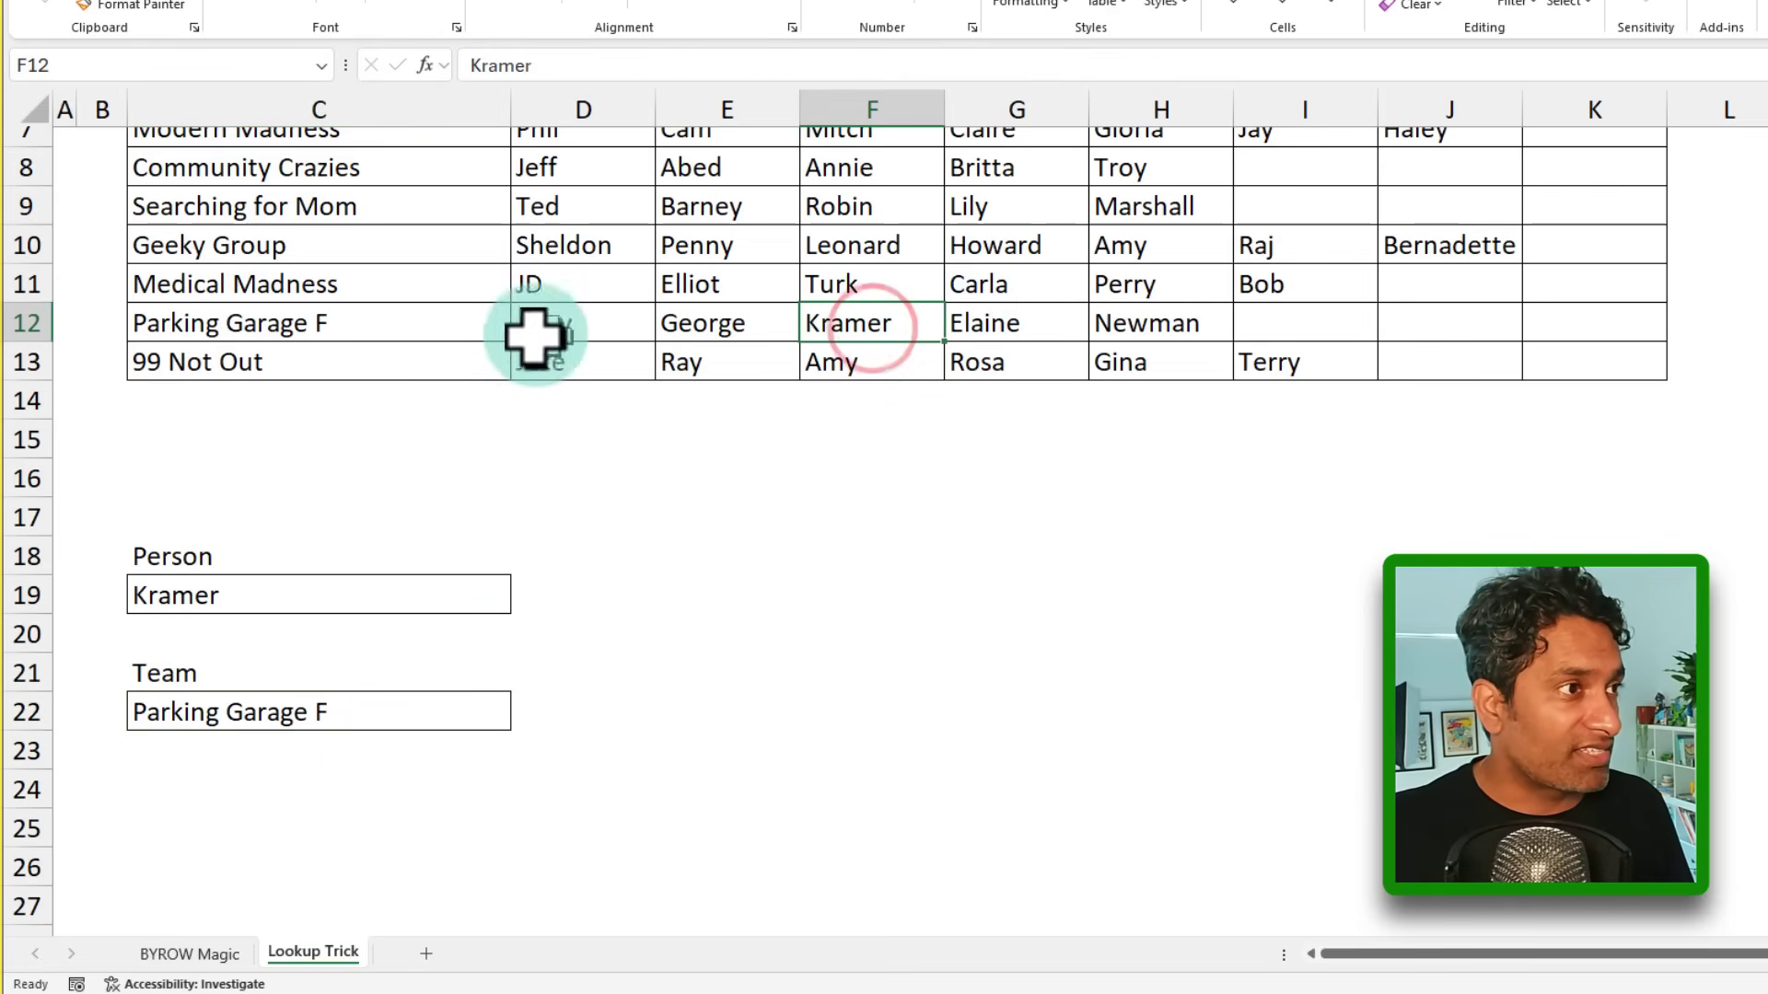
left_click(234, 322)
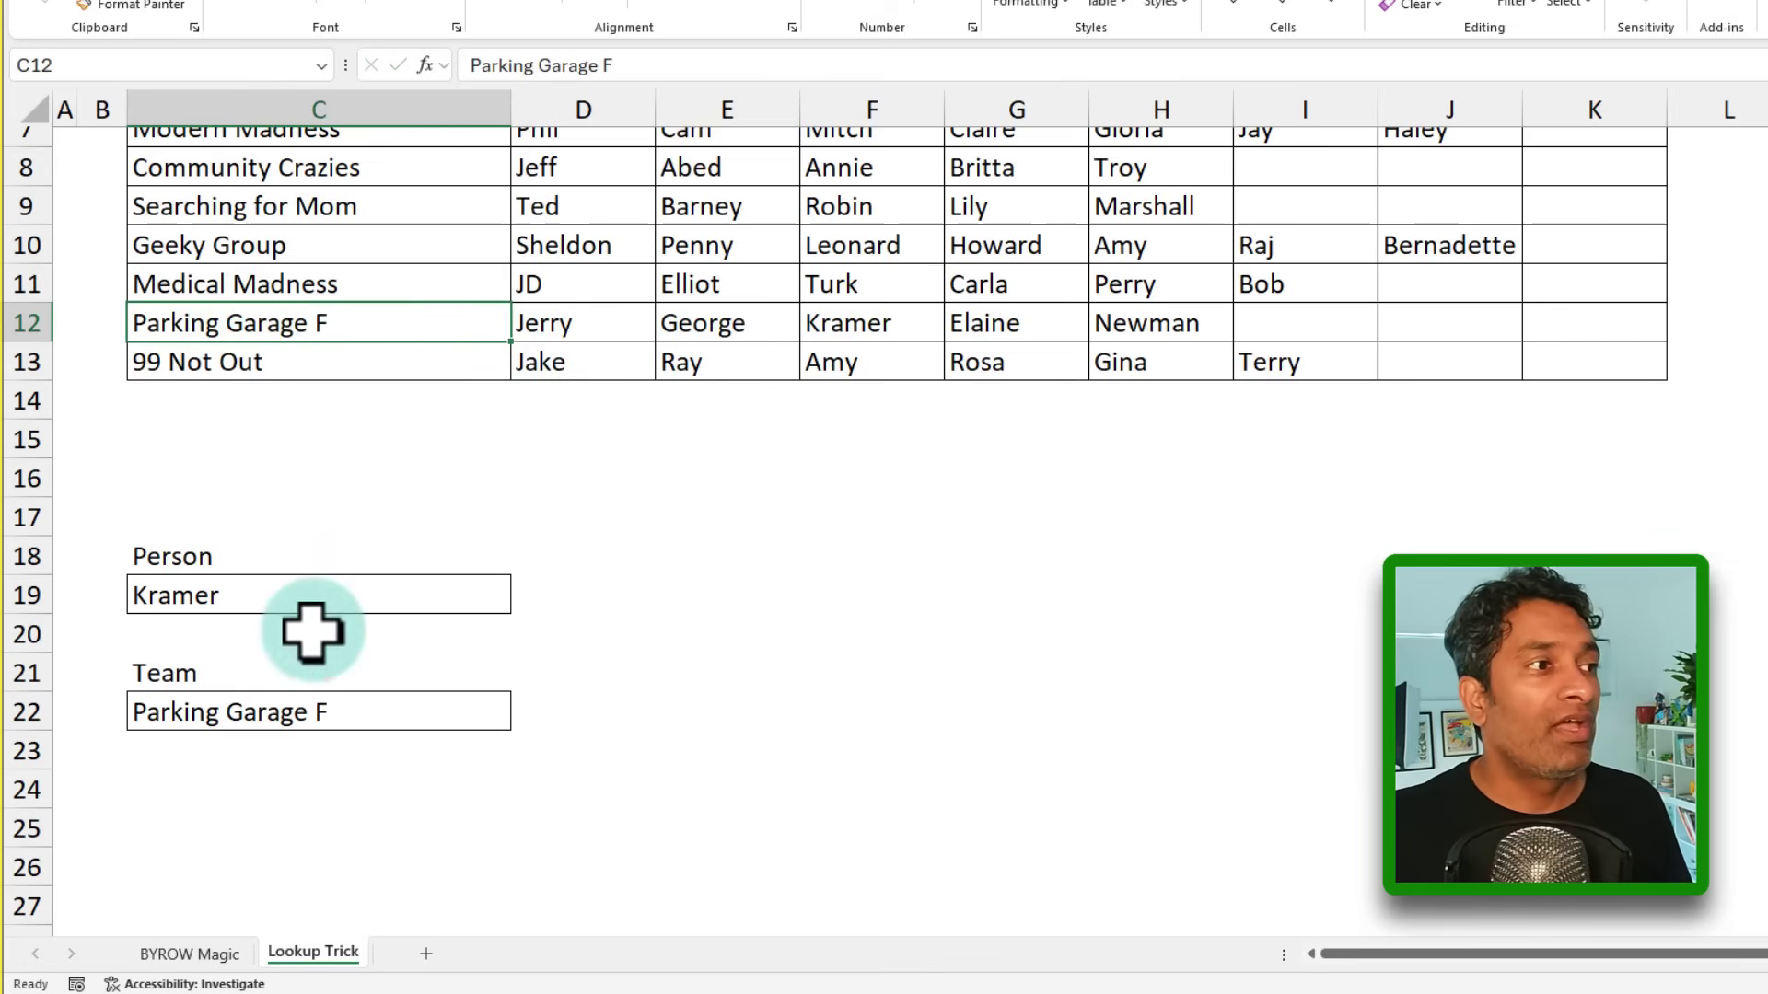
scroll(649, 693, "up", 2)
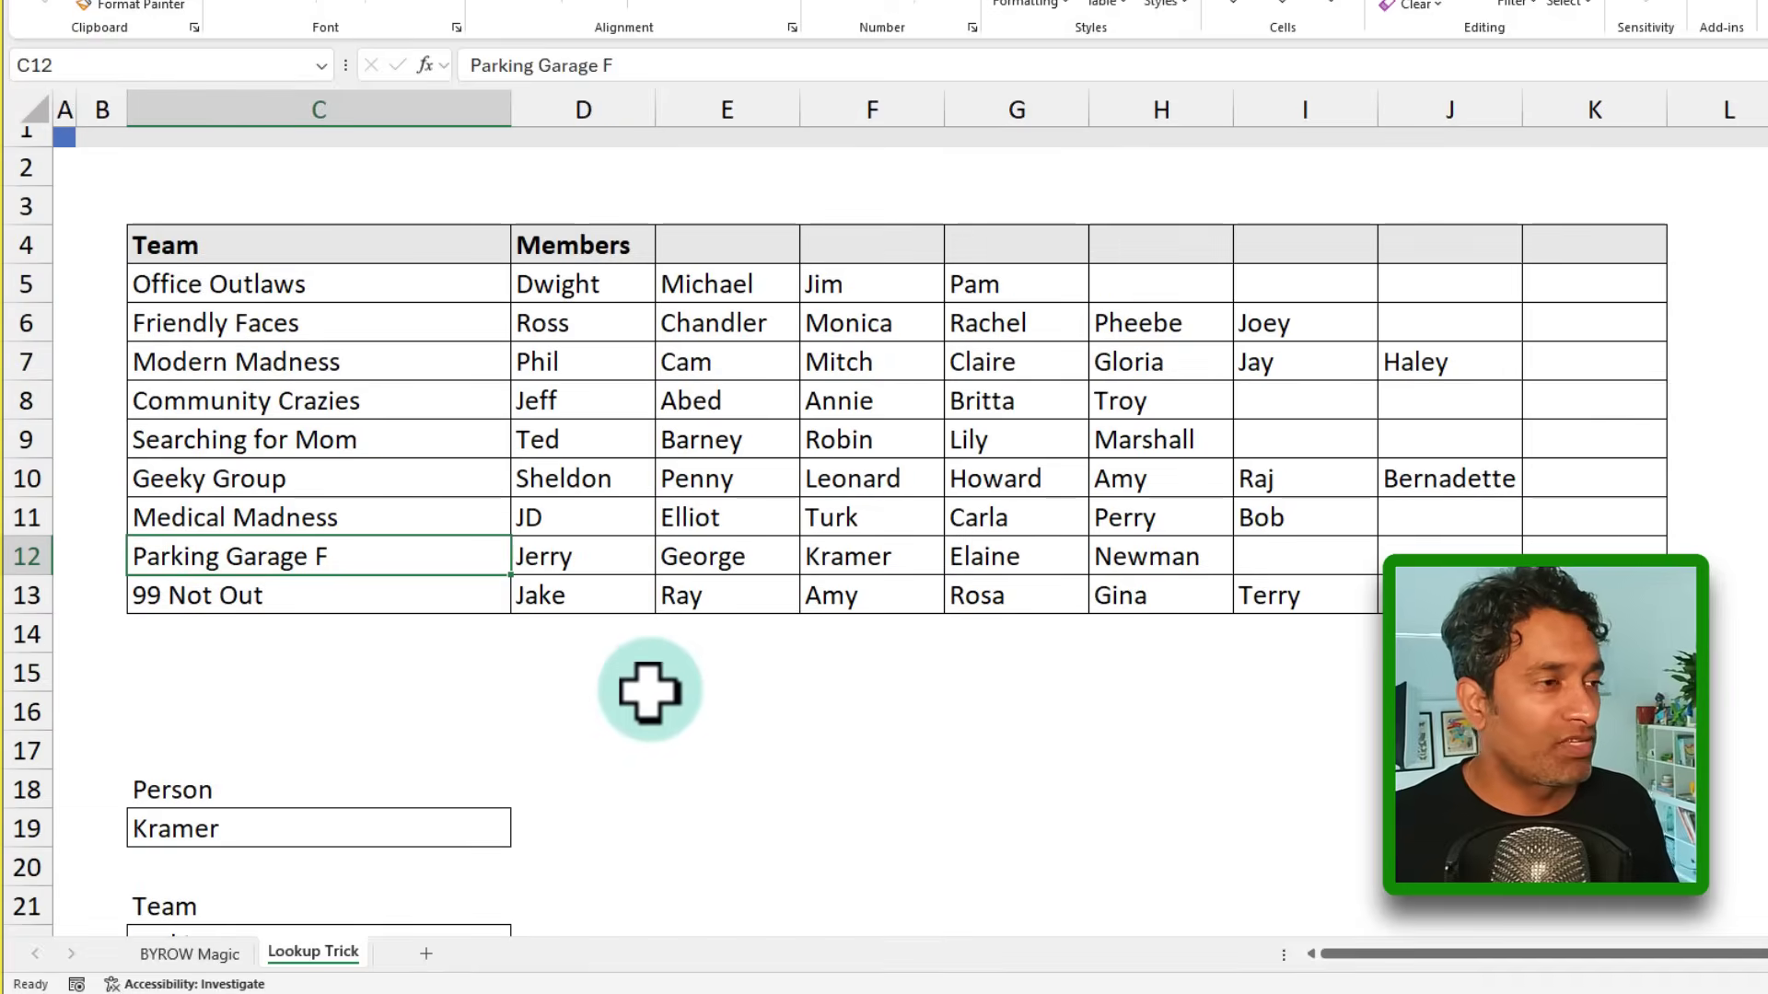
scroll(649, 692, "down", 2)
left_click(384, 707)
key("F2")
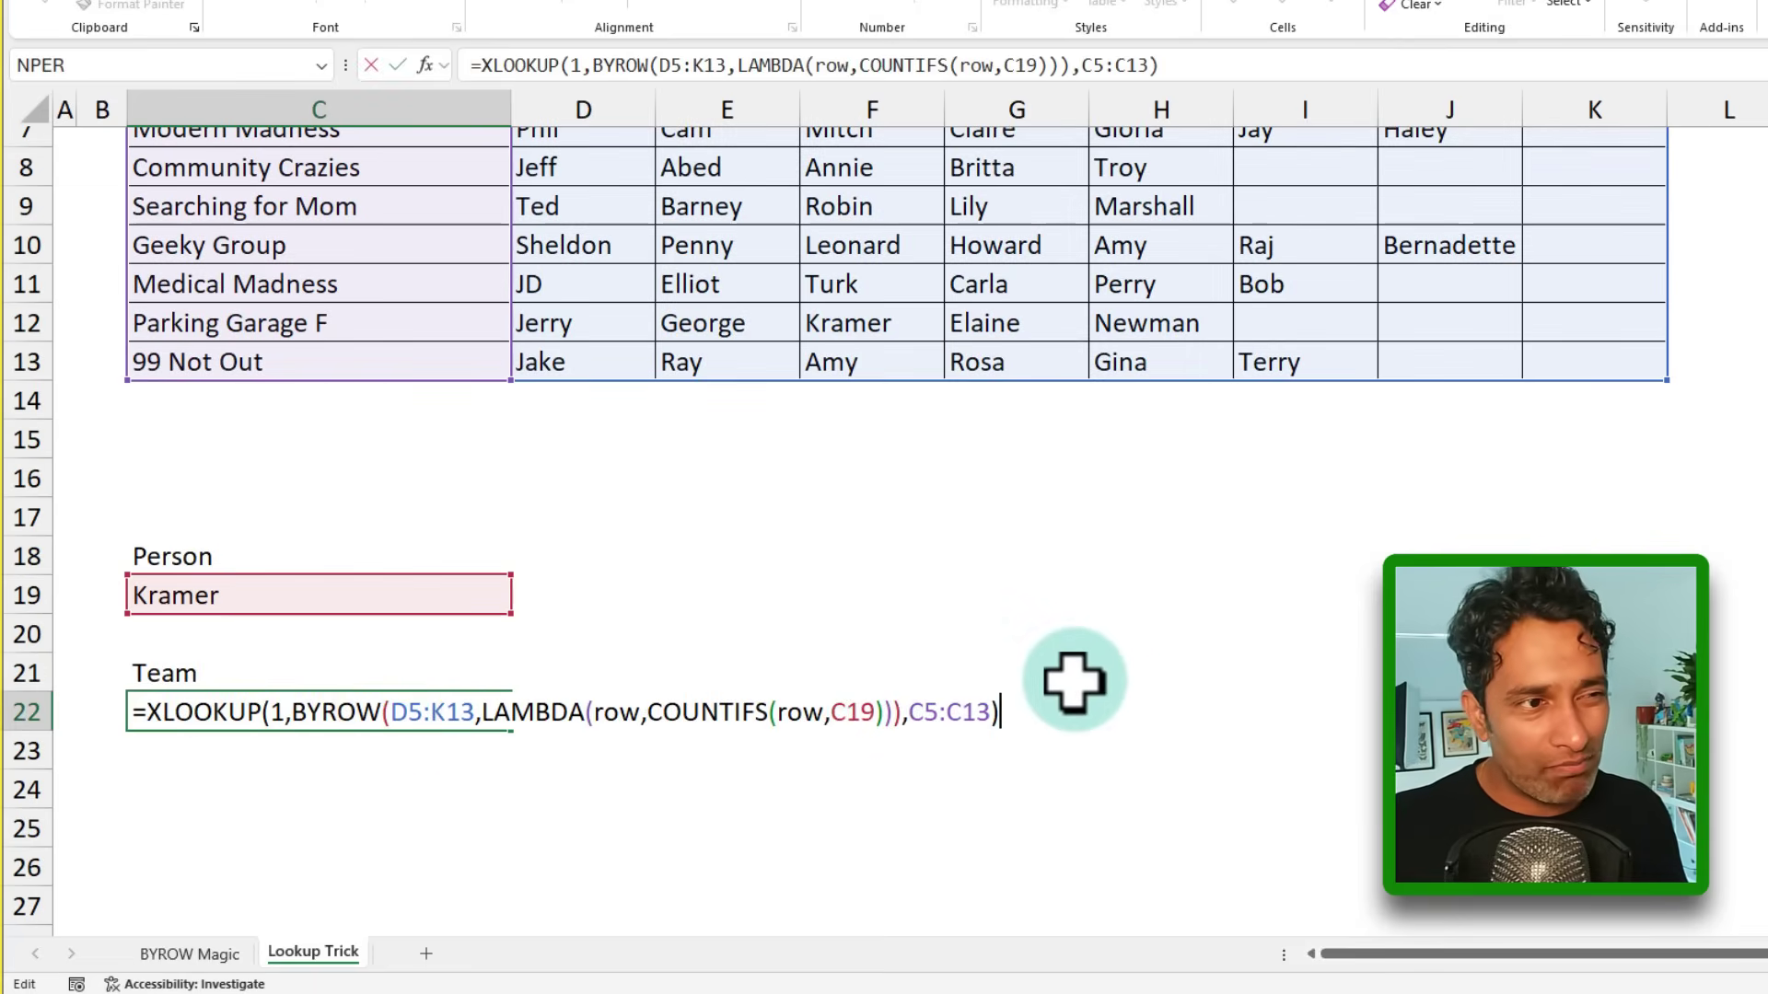
key("ctrl+Return")
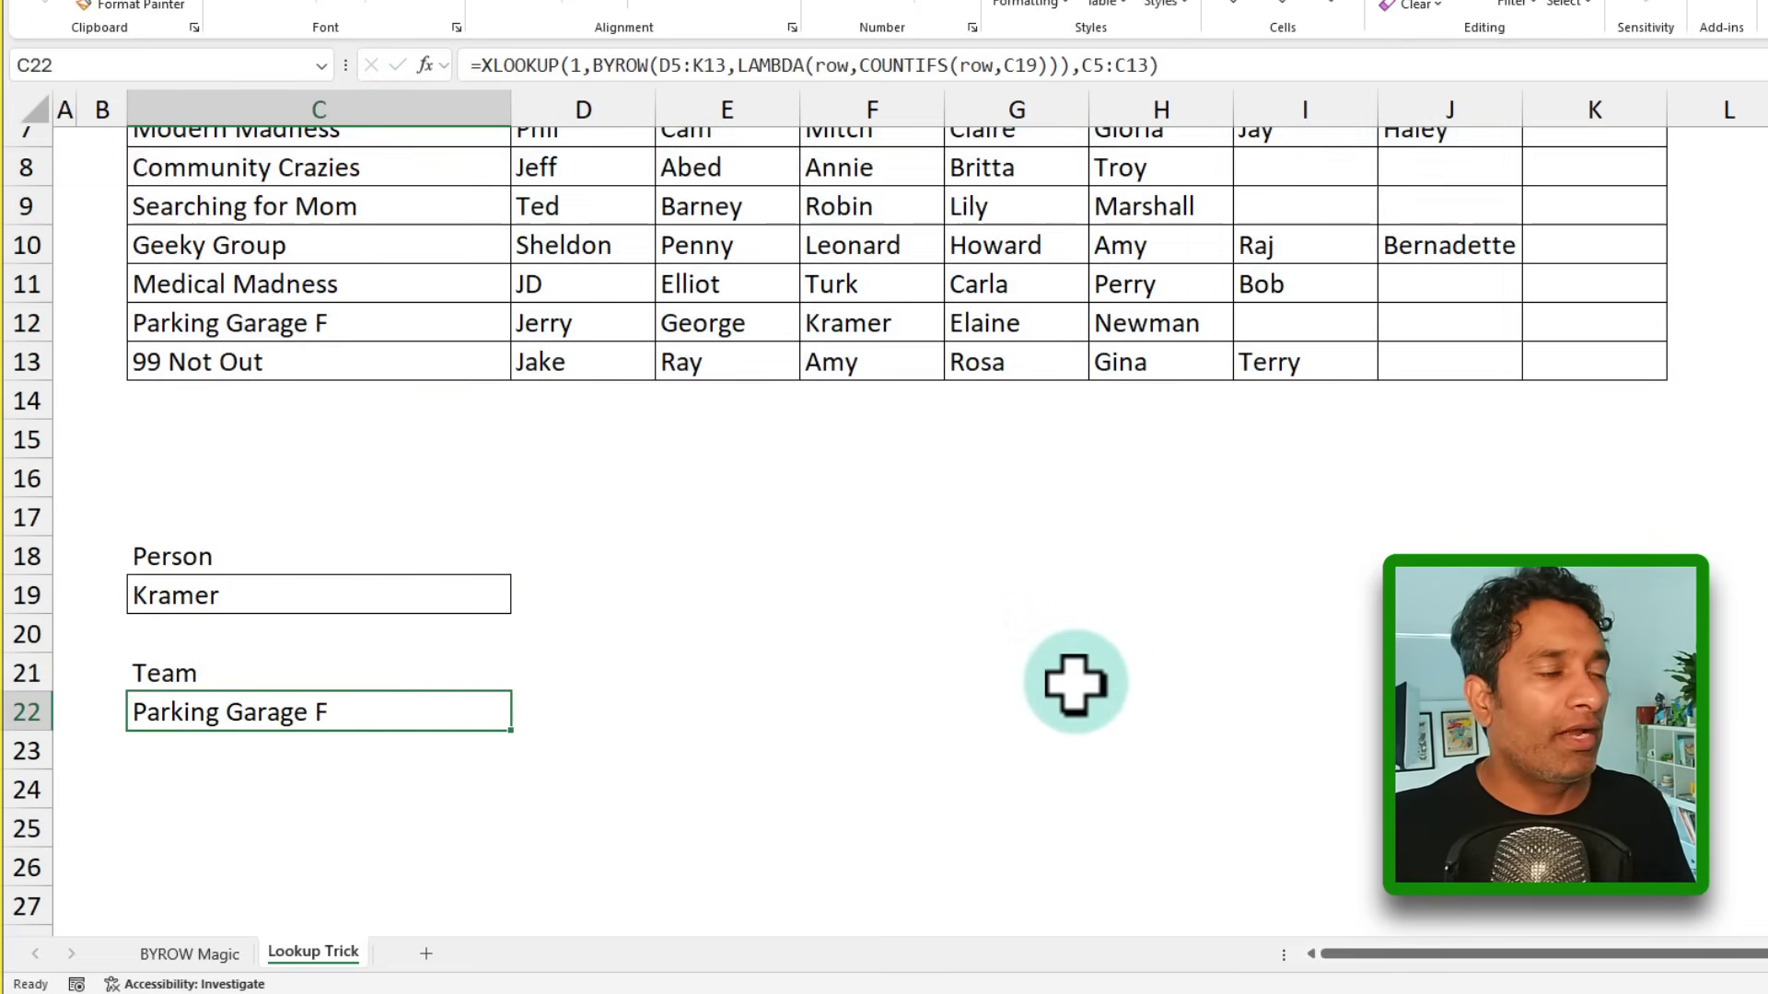
scroll(1073, 686, "up", 2)
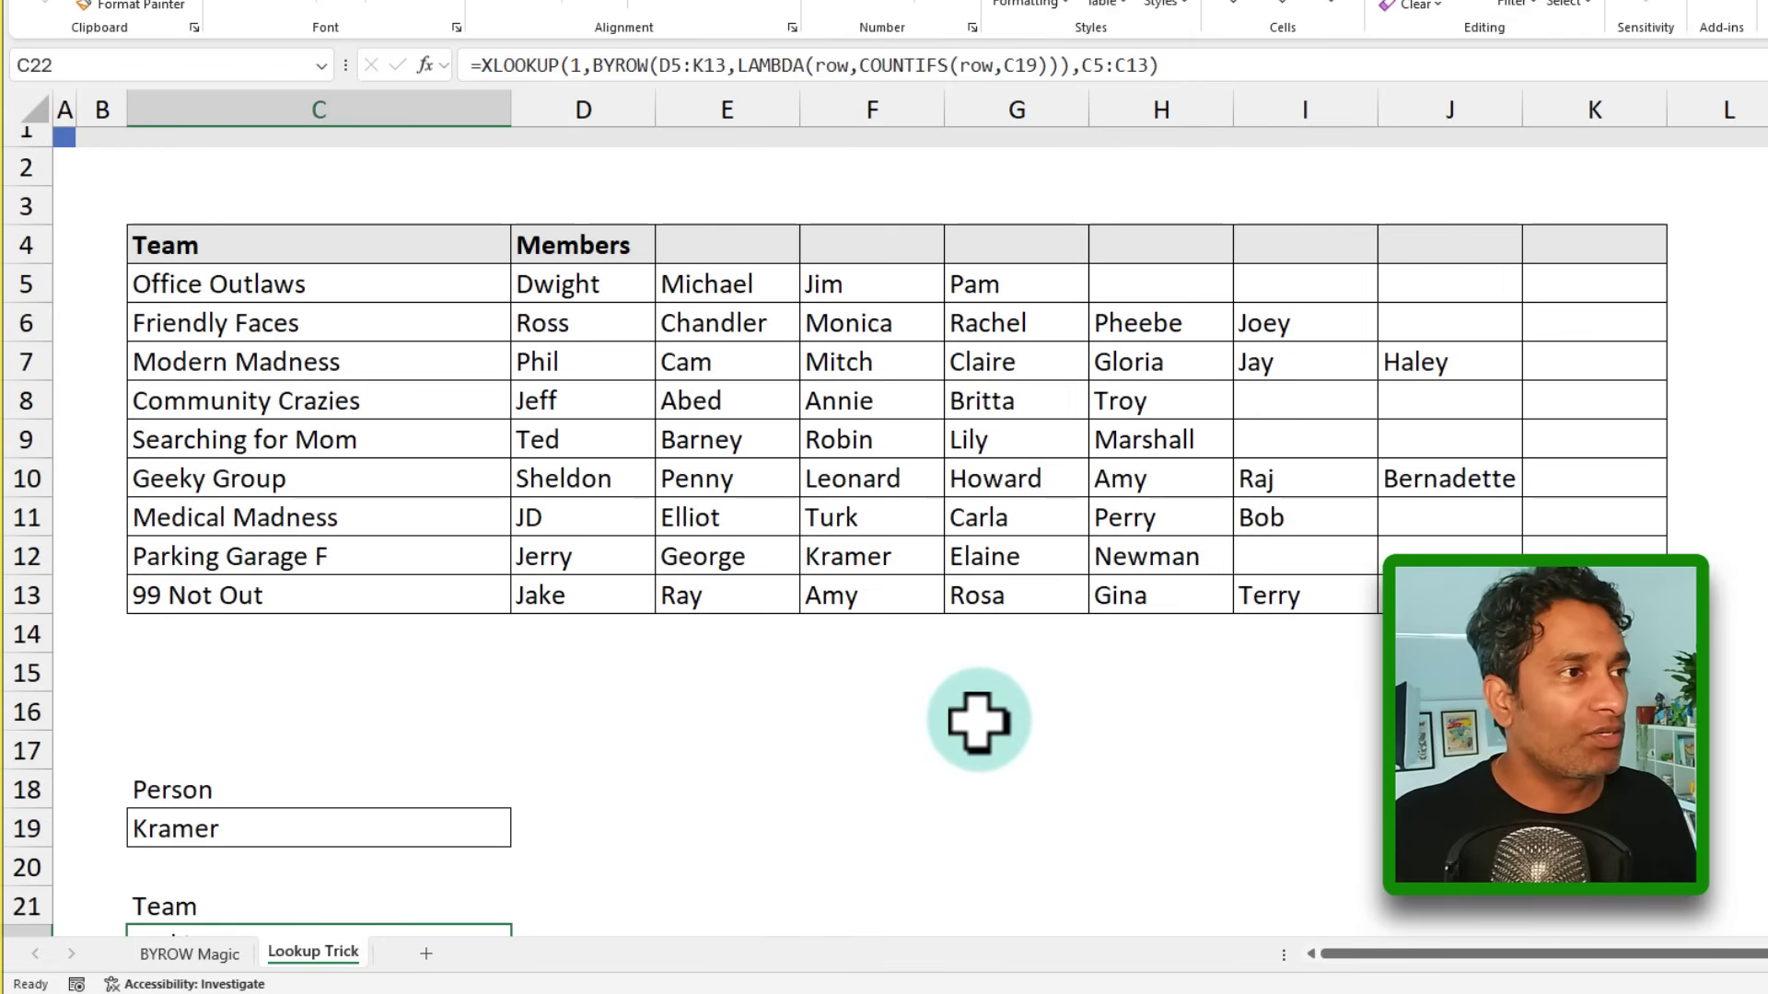
left_click_drag(584, 286, 1621, 594)
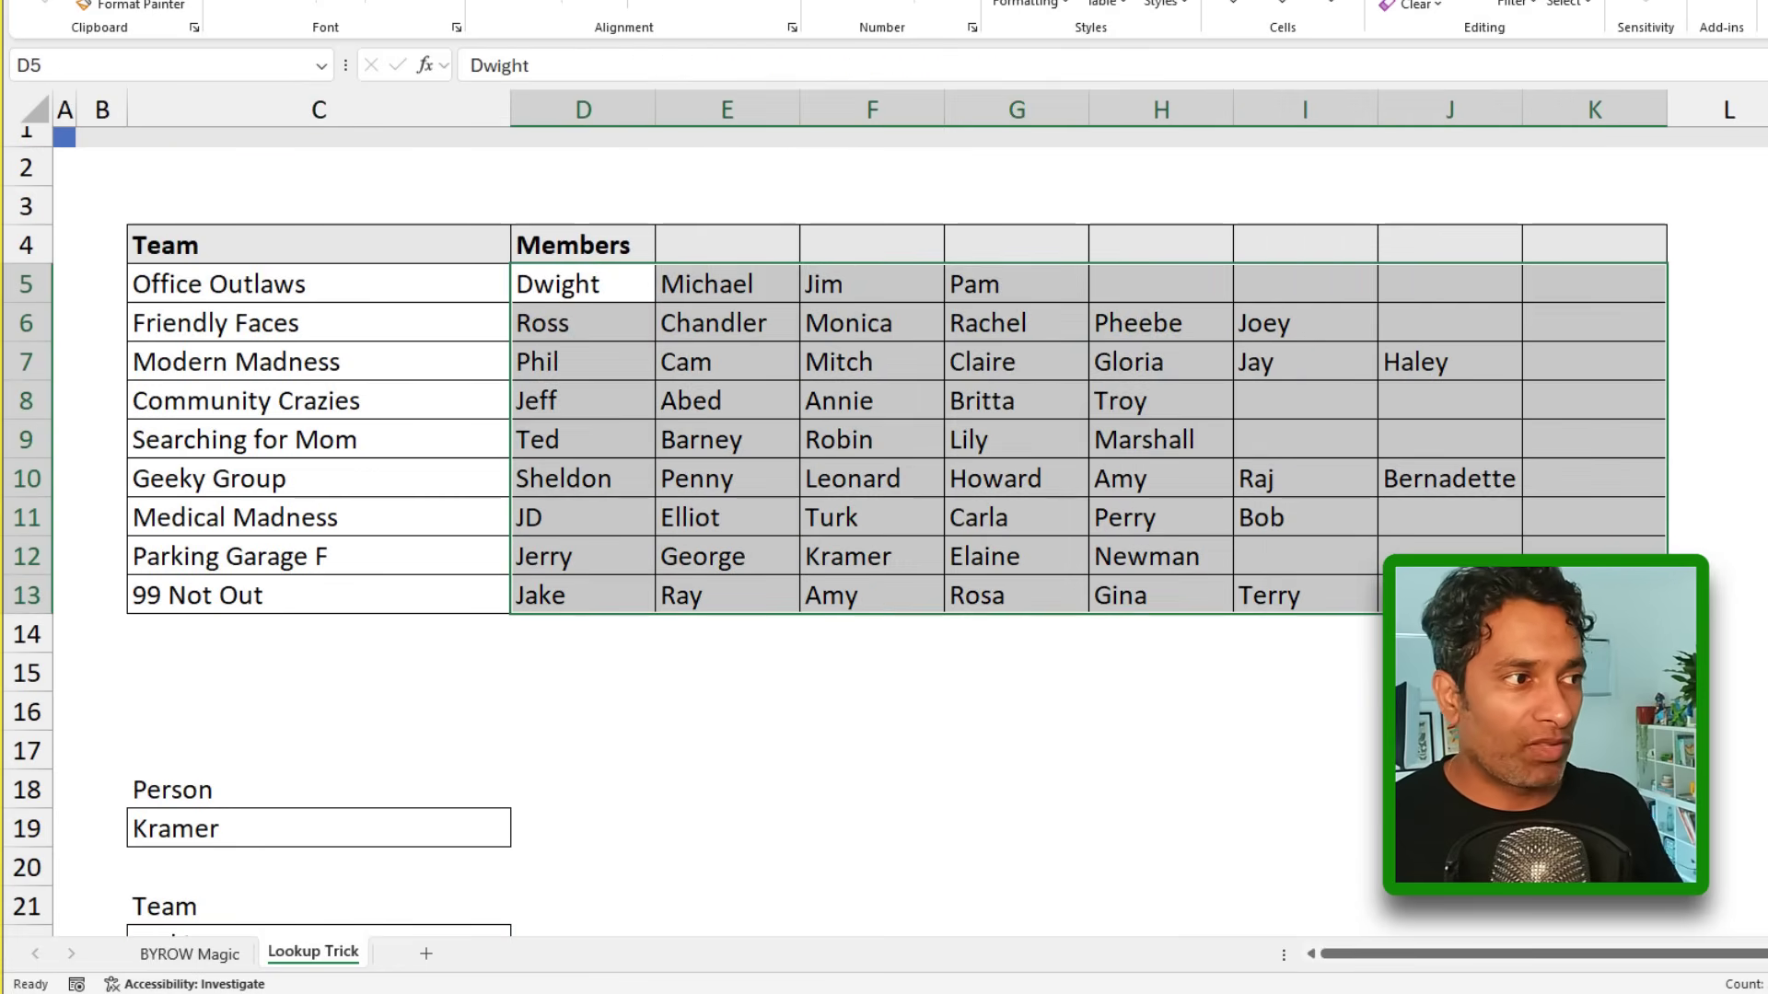
left_click(299, 828)
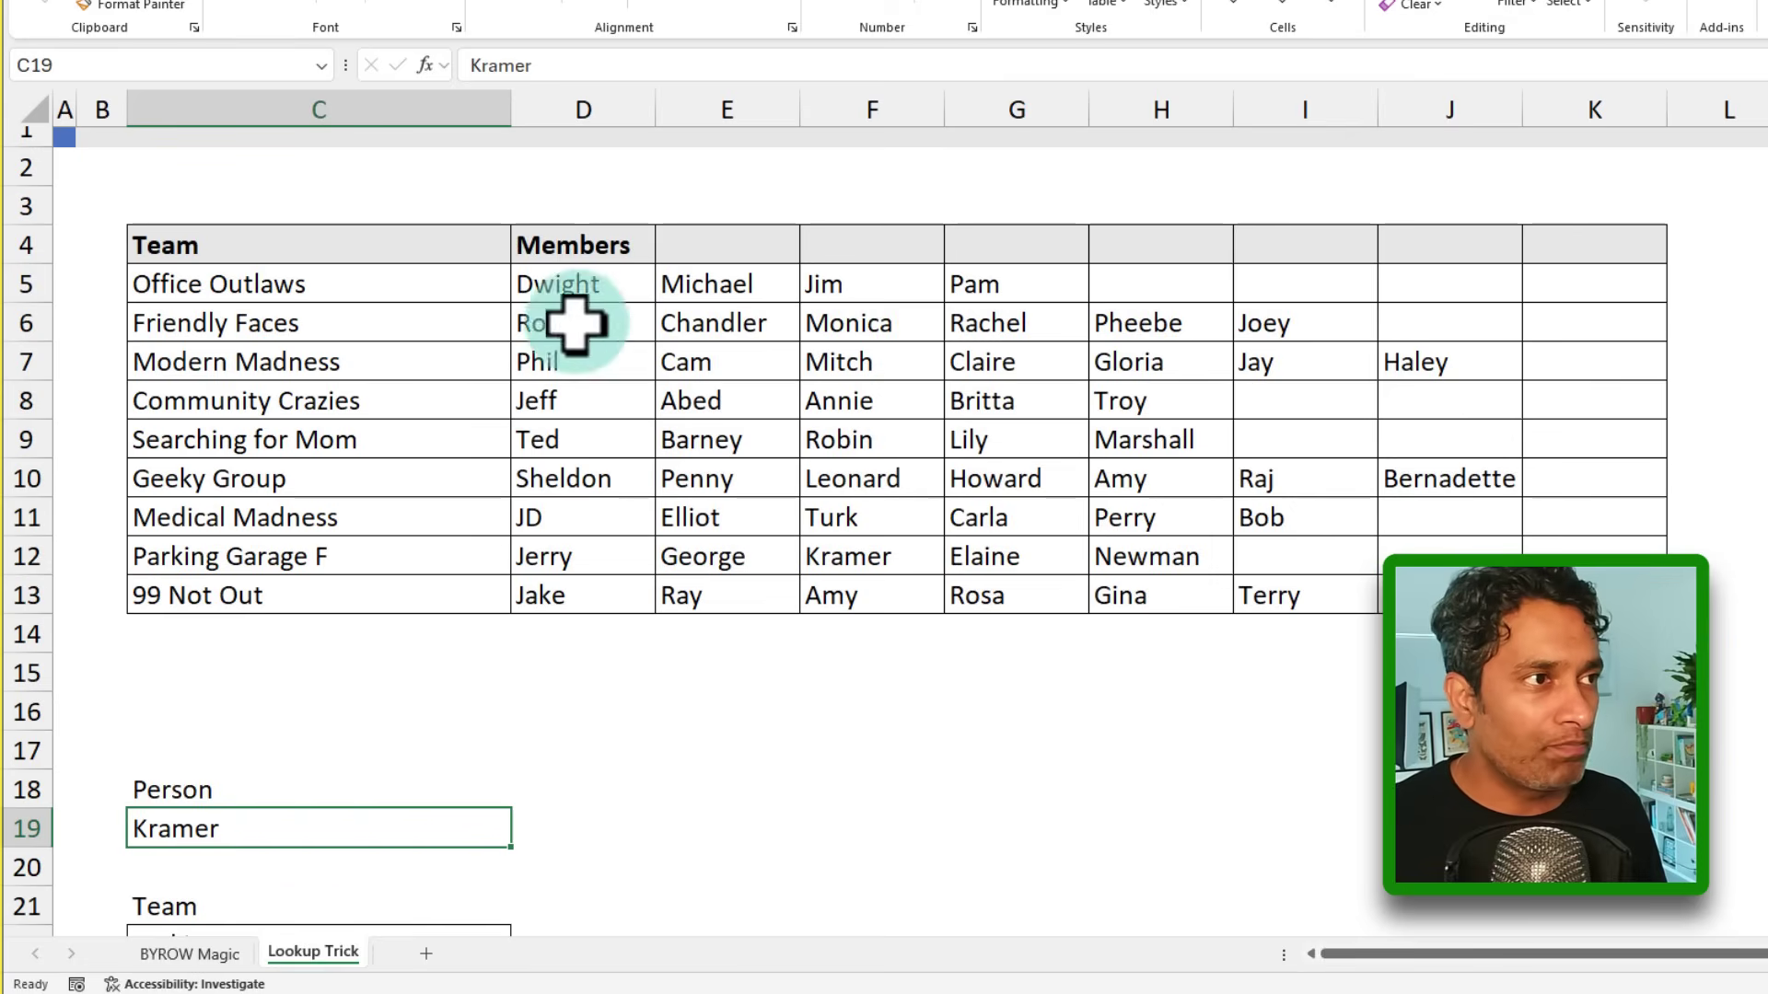
left_click_drag(578, 299, 1602, 589)
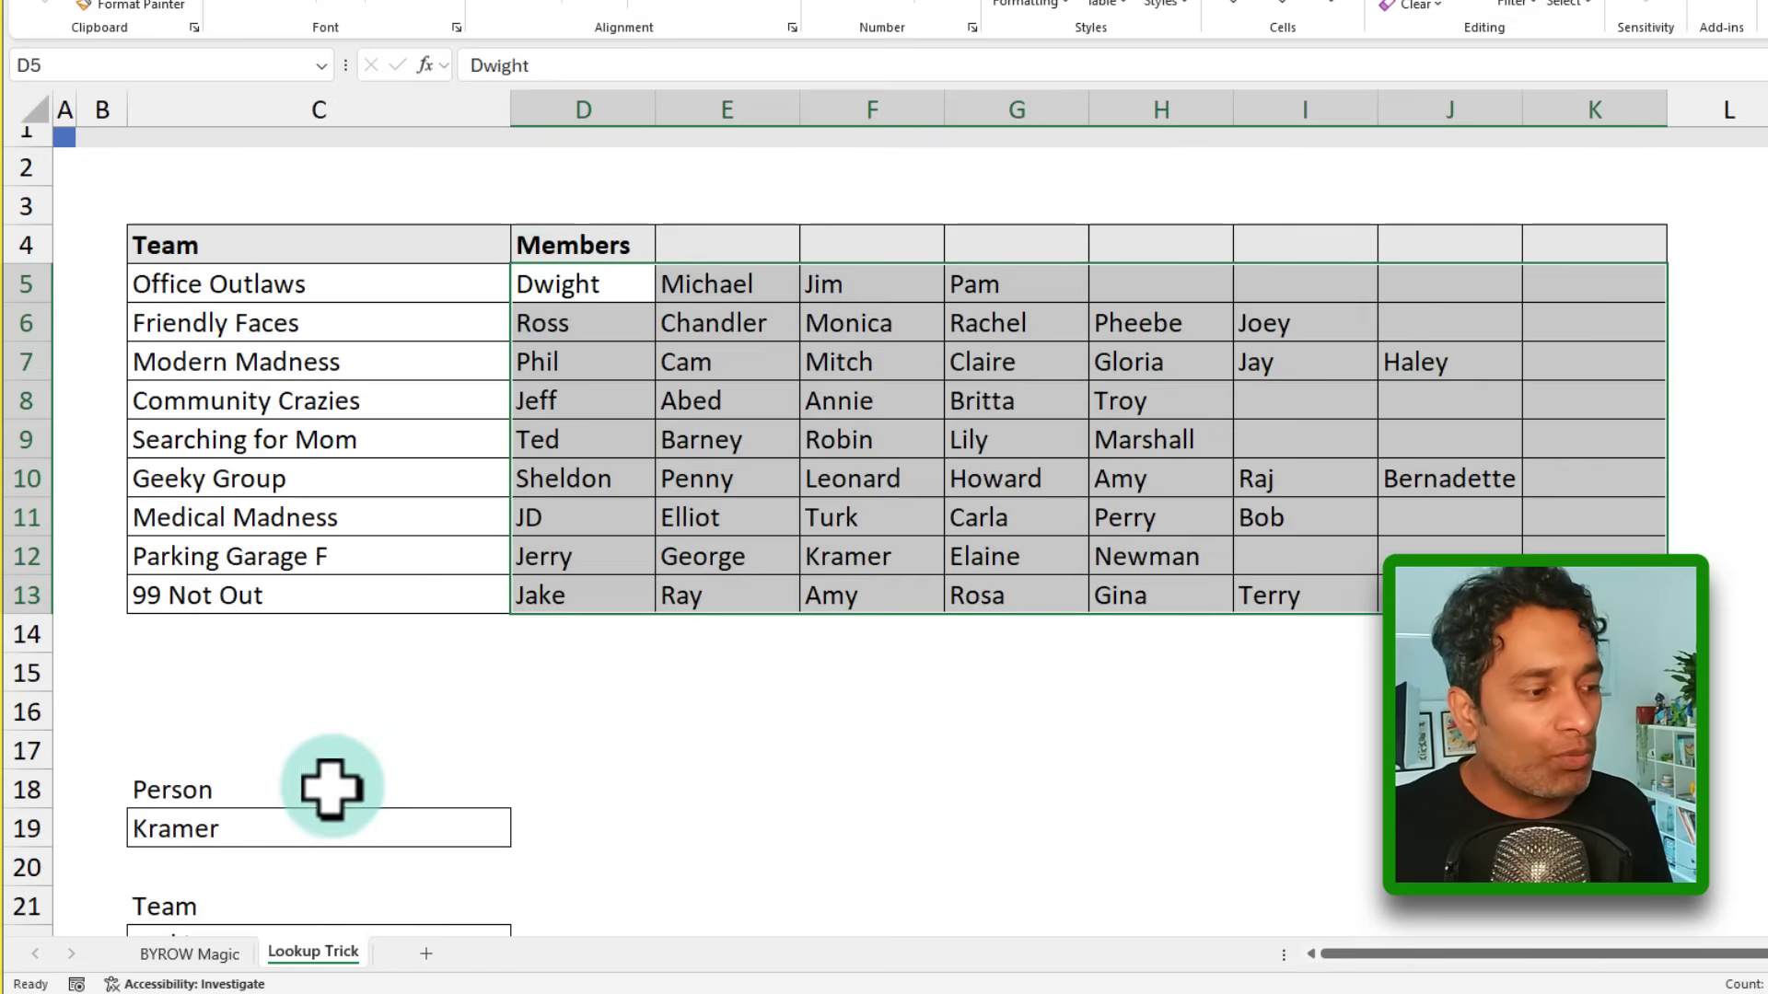
left_click_drag(110, 800, 268, 851)
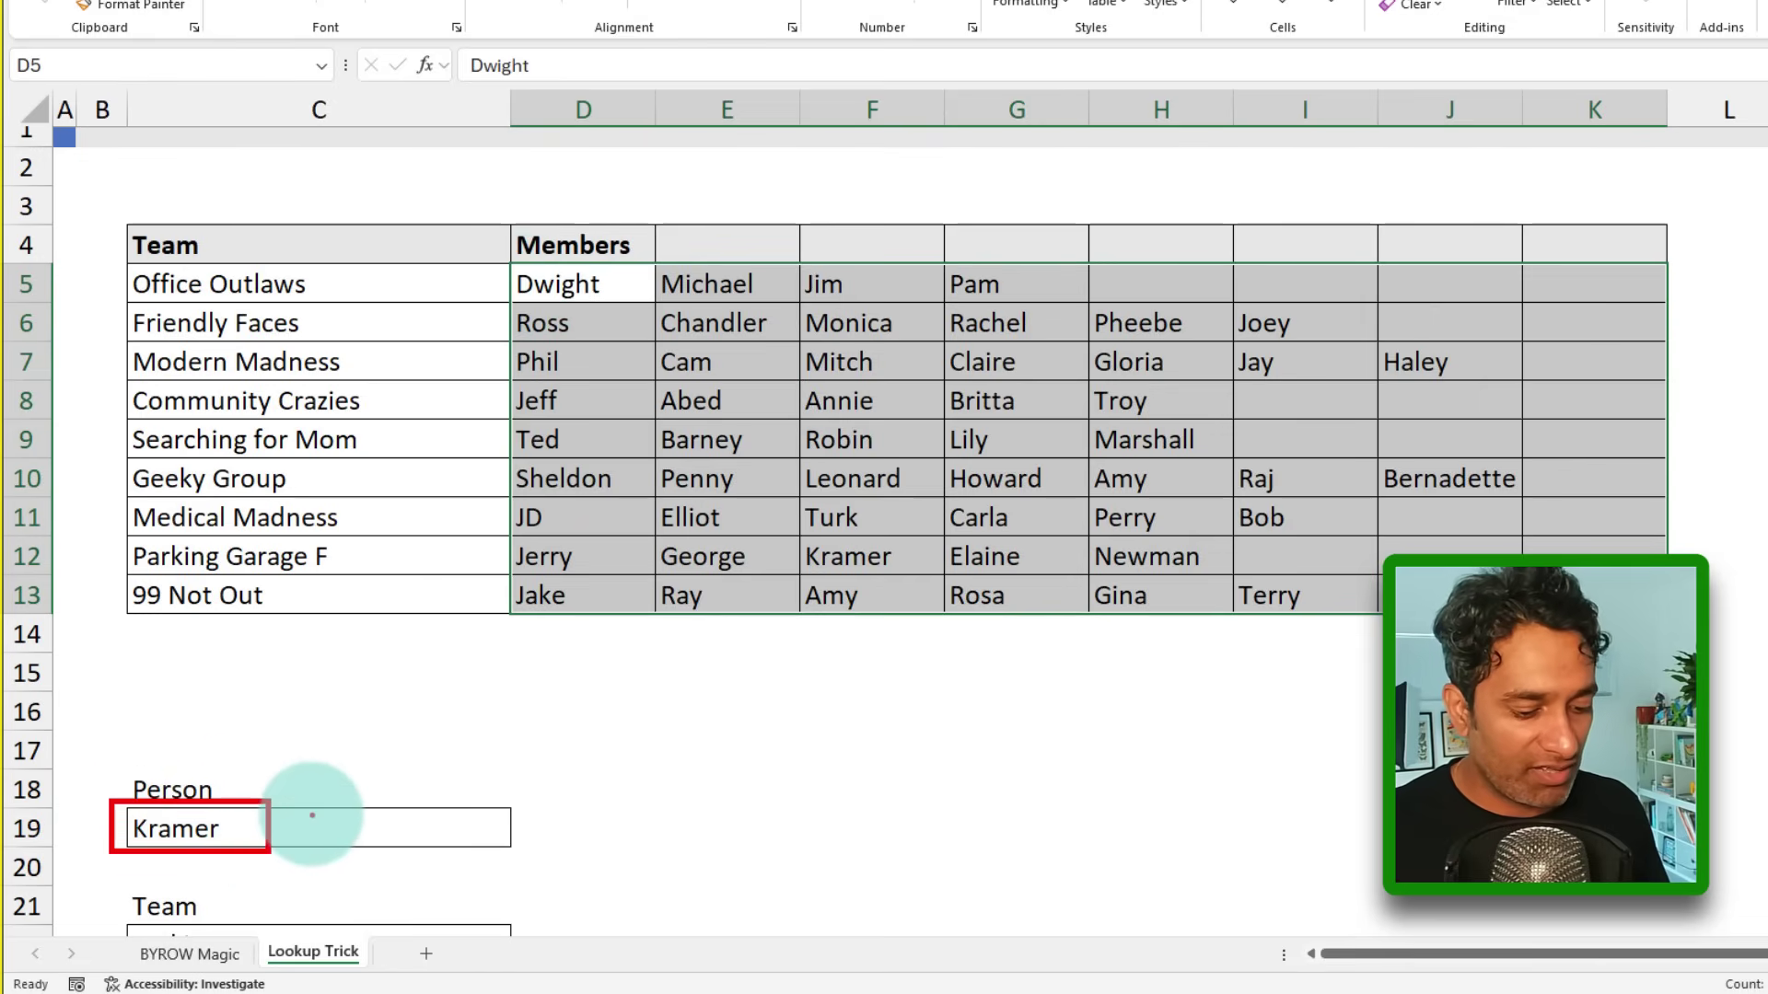
left_click_drag(511, 266, 1032, 303)
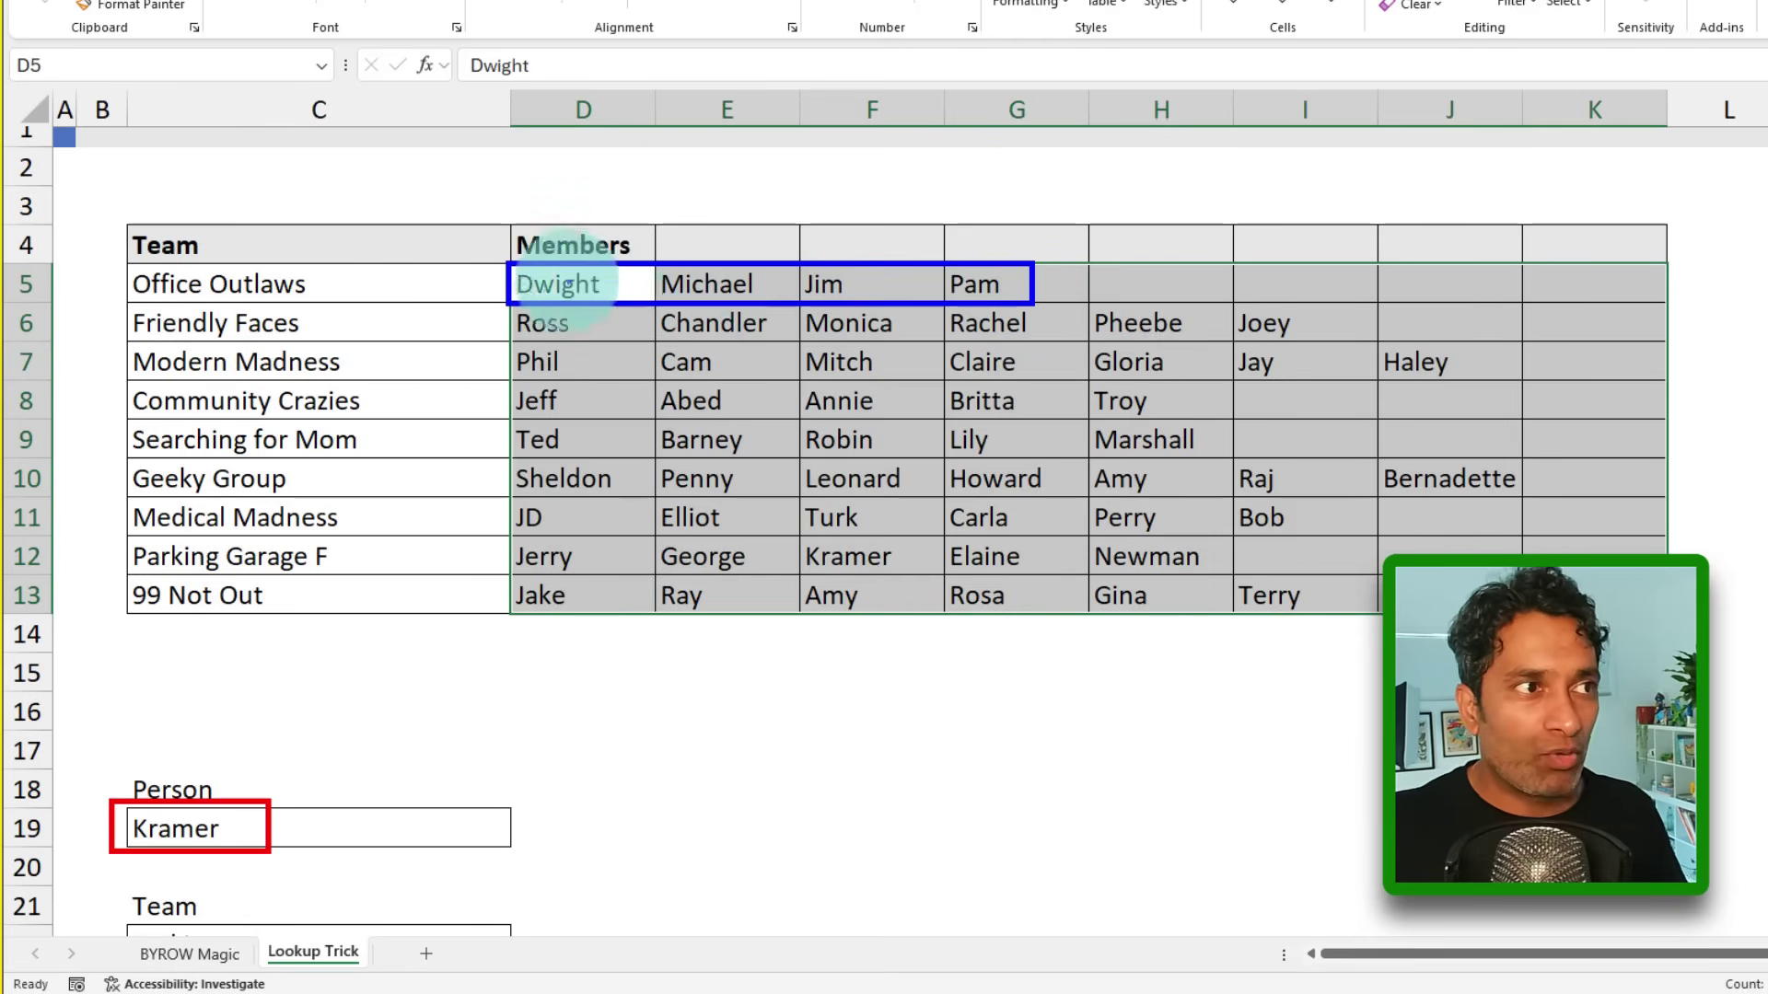
left_click_drag(1114, 285, 1296, 287)
left_click_drag(1352, 285, 1515, 282)
left_click_drag(1563, 282, 1598, 281)
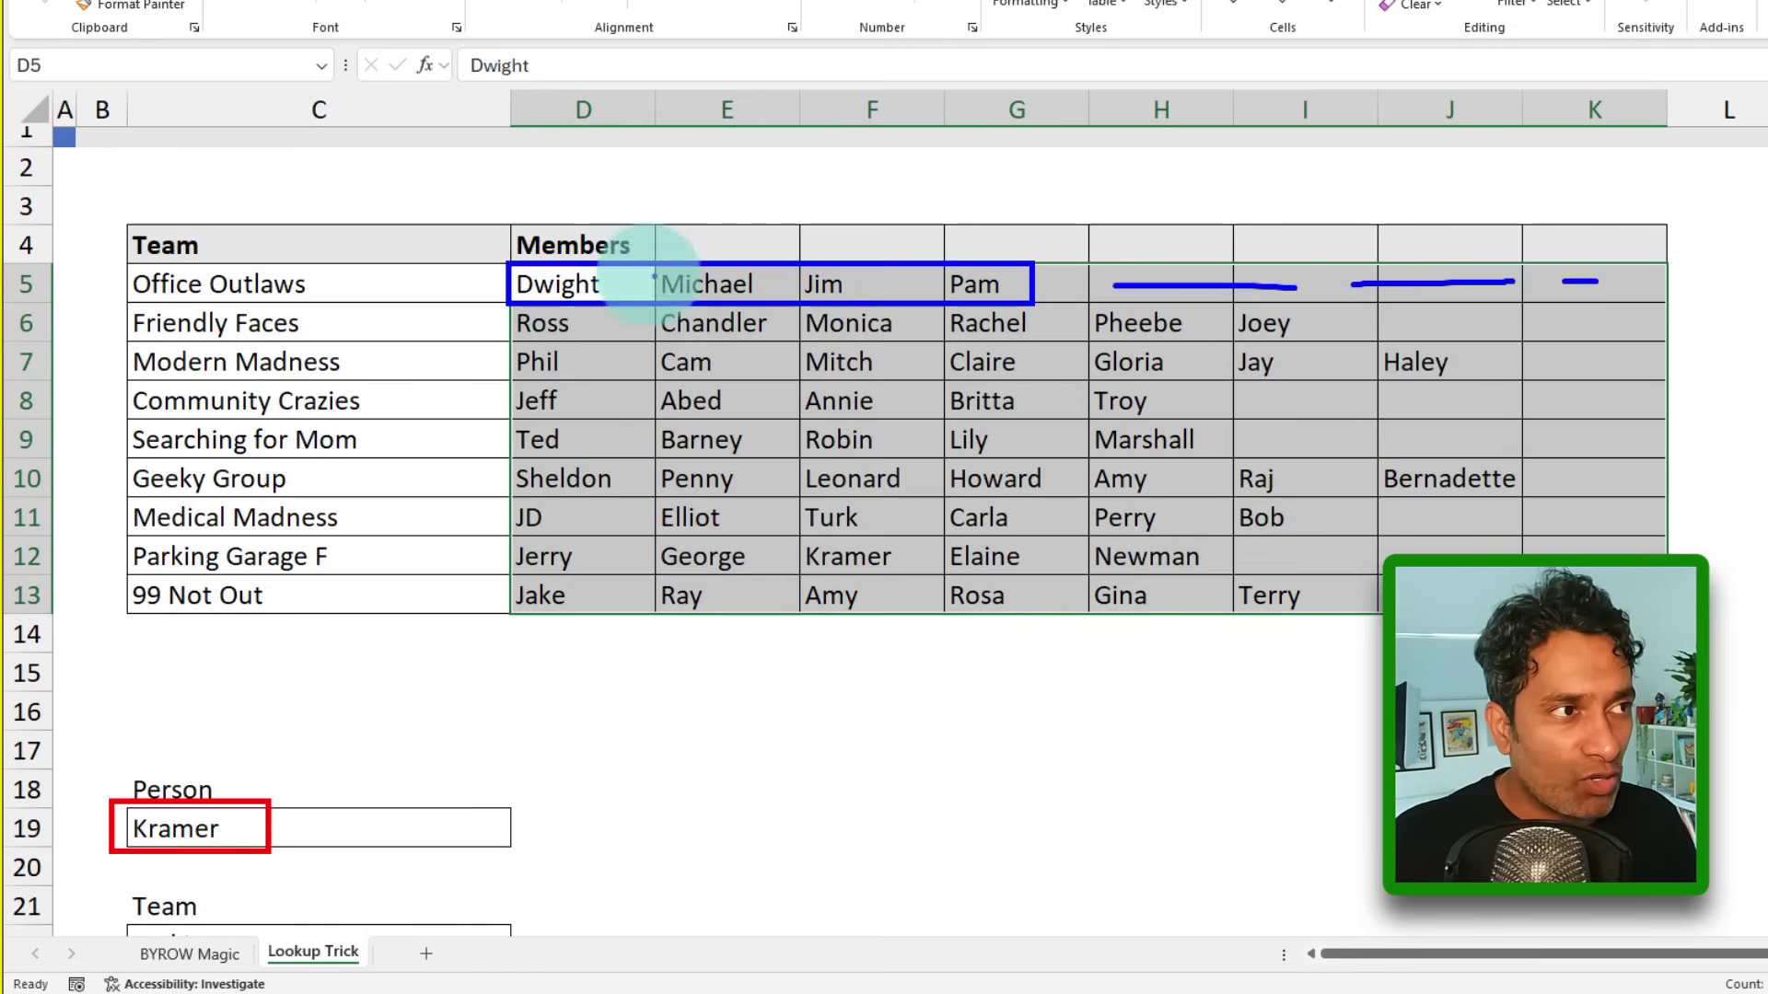
left_click_drag(471, 276, 470, 483)
mouse_move(473, 508)
left_mouse_down()
mouse_move(1236, 594)
mouse_move(1298, 573)
left_mouse_up()
key("r")
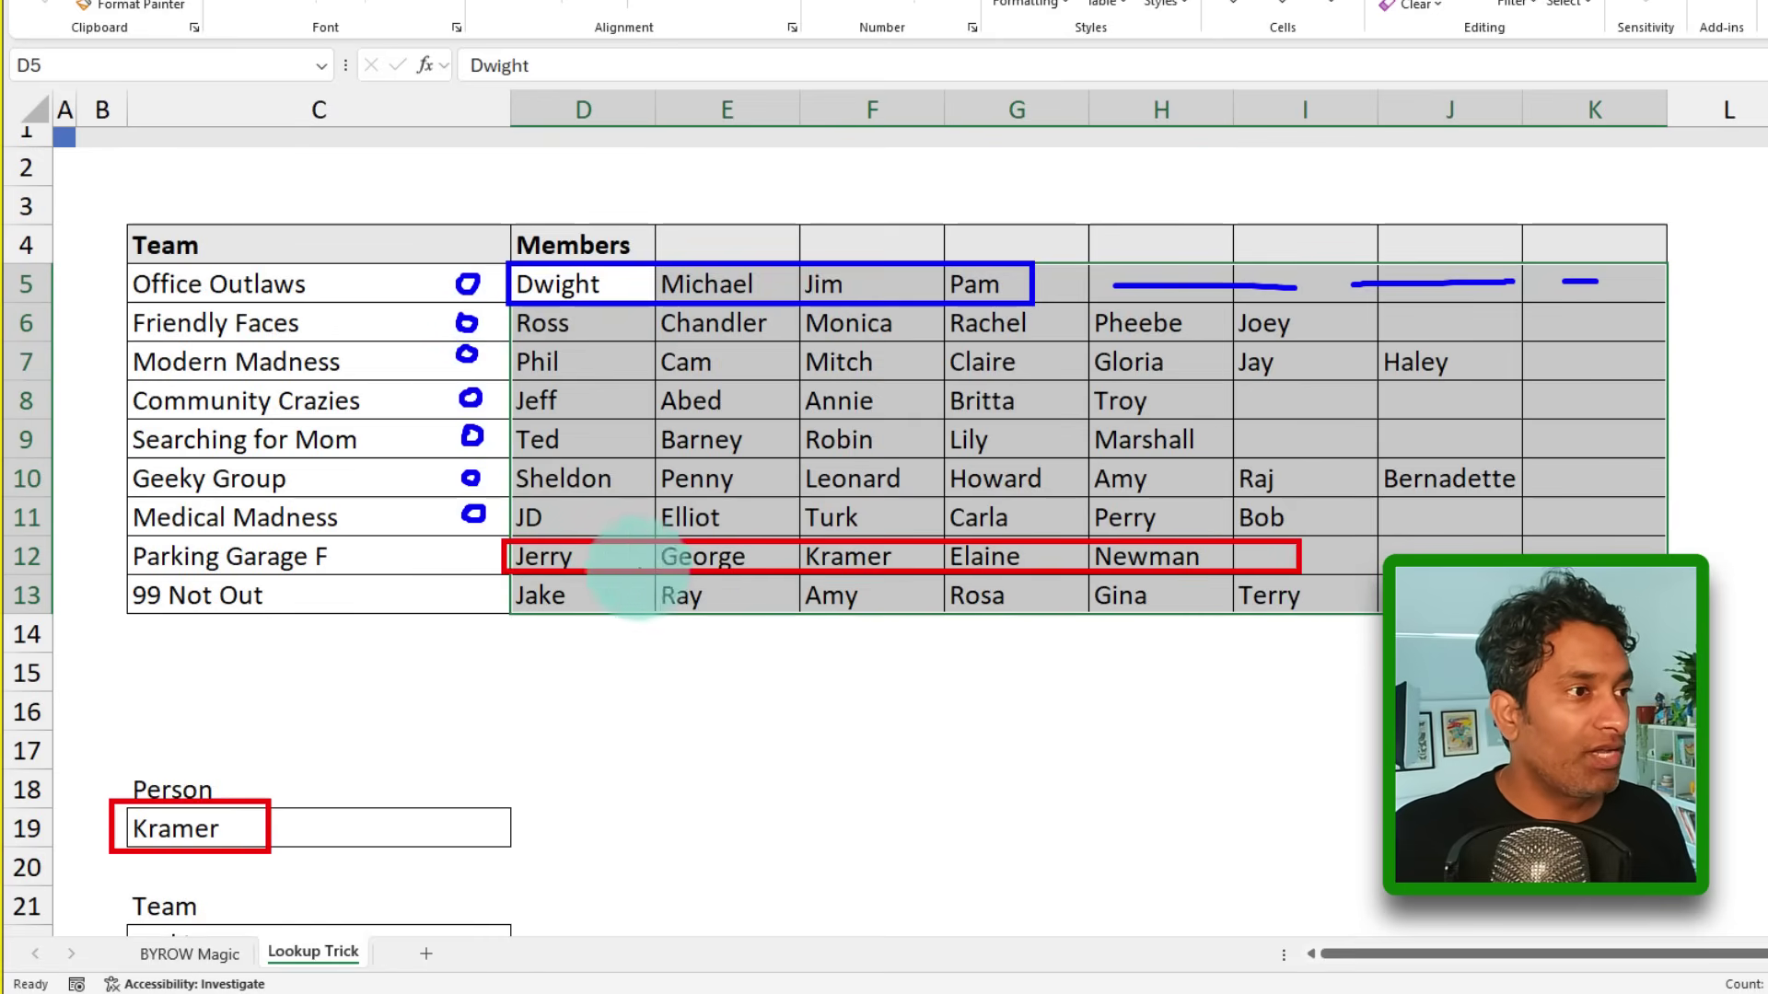
left_click_drag(825, 513, 810, 539)
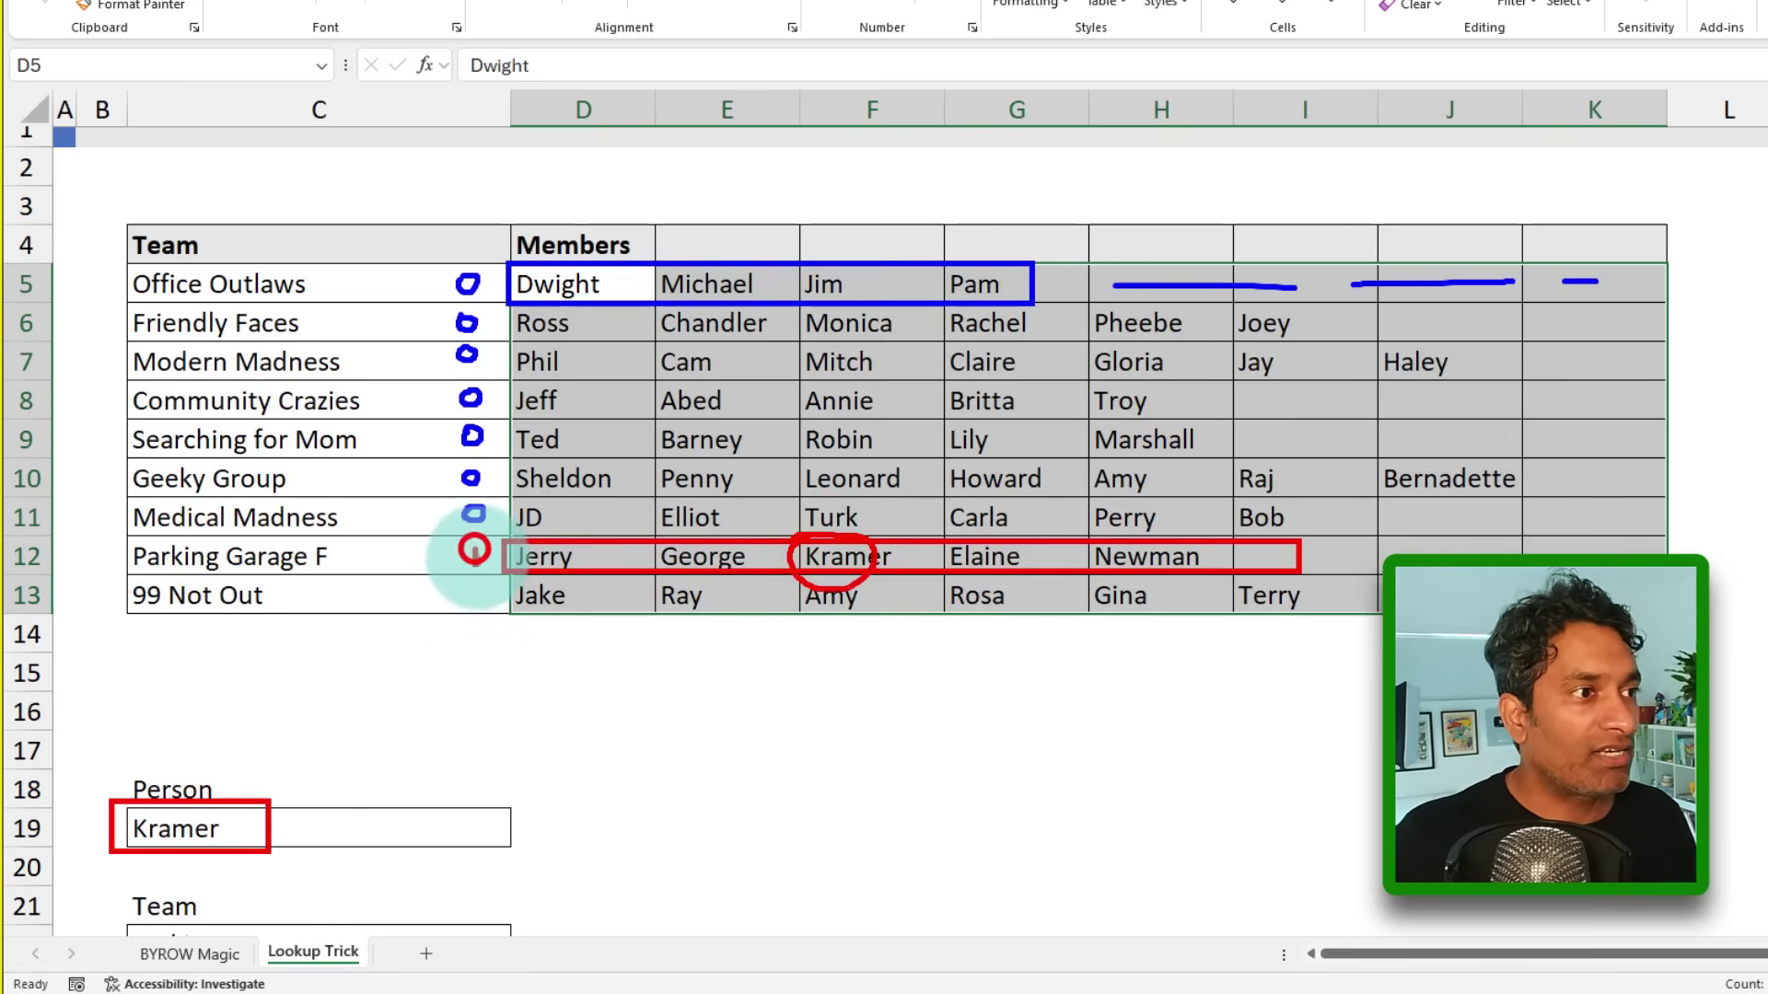
left_click_drag(476, 551, 476, 566)
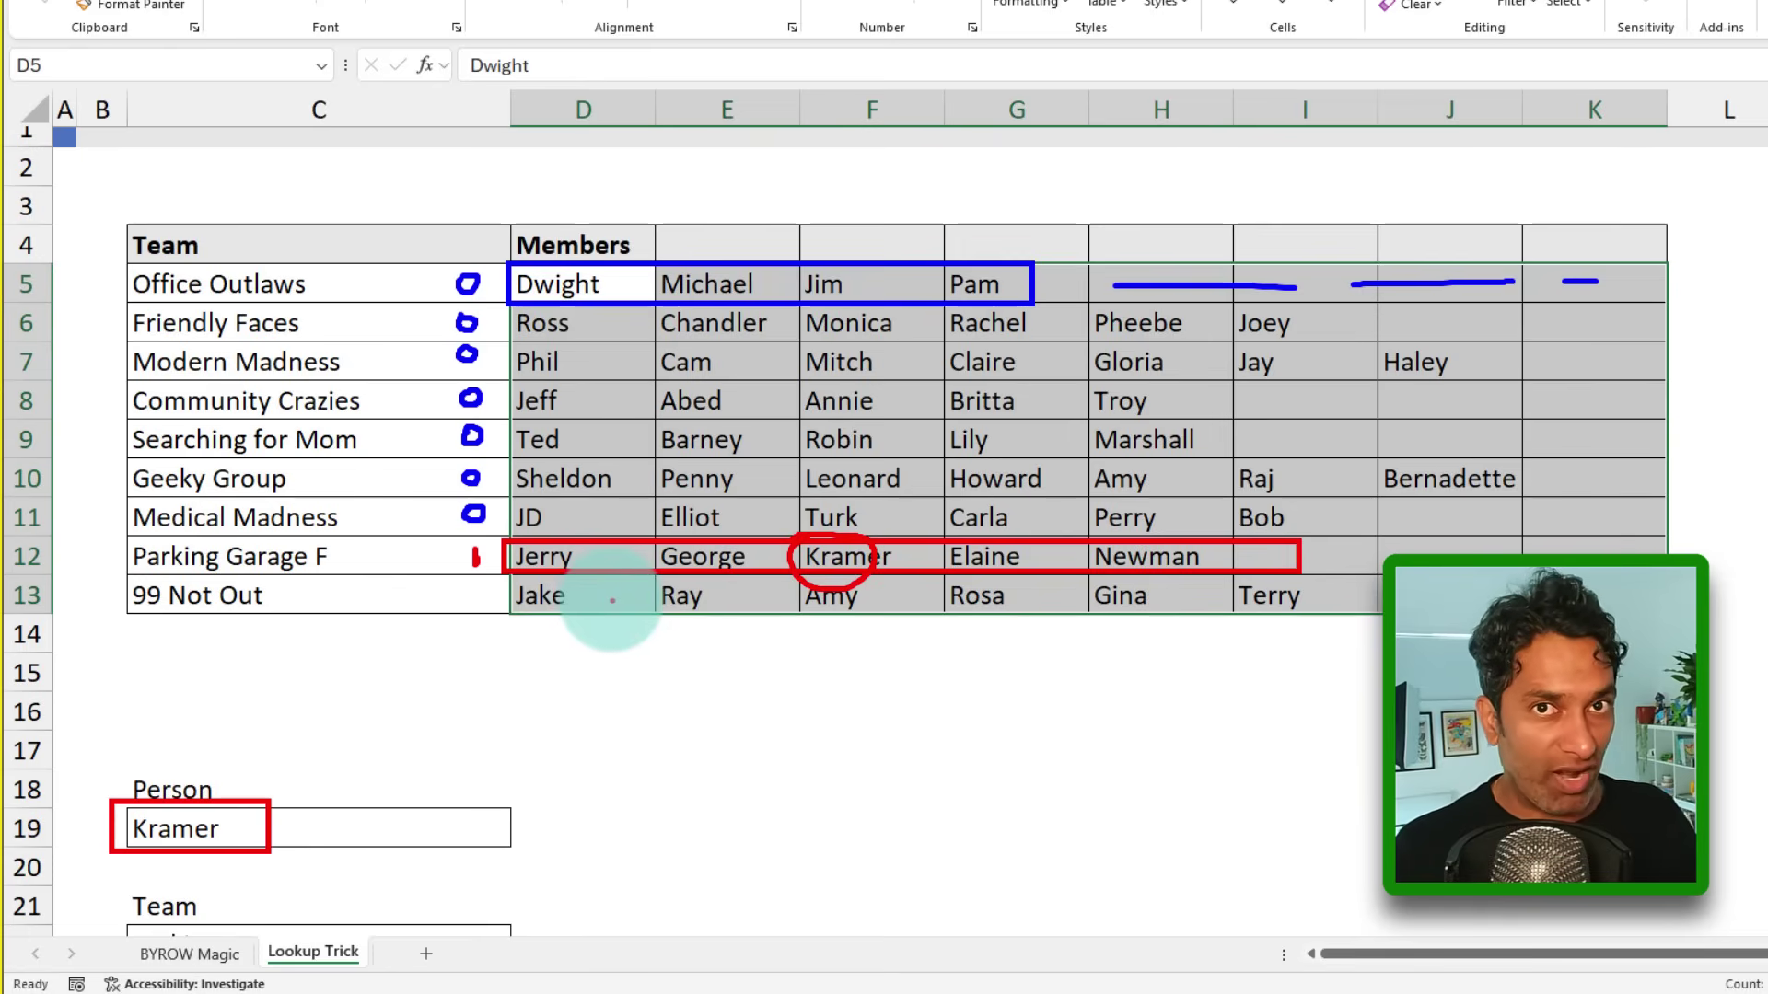
mouse_move(117, 540)
left_mouse_down()
mouse_move(180, 571)
mouse_move(347, 564)
left_mouse_up()
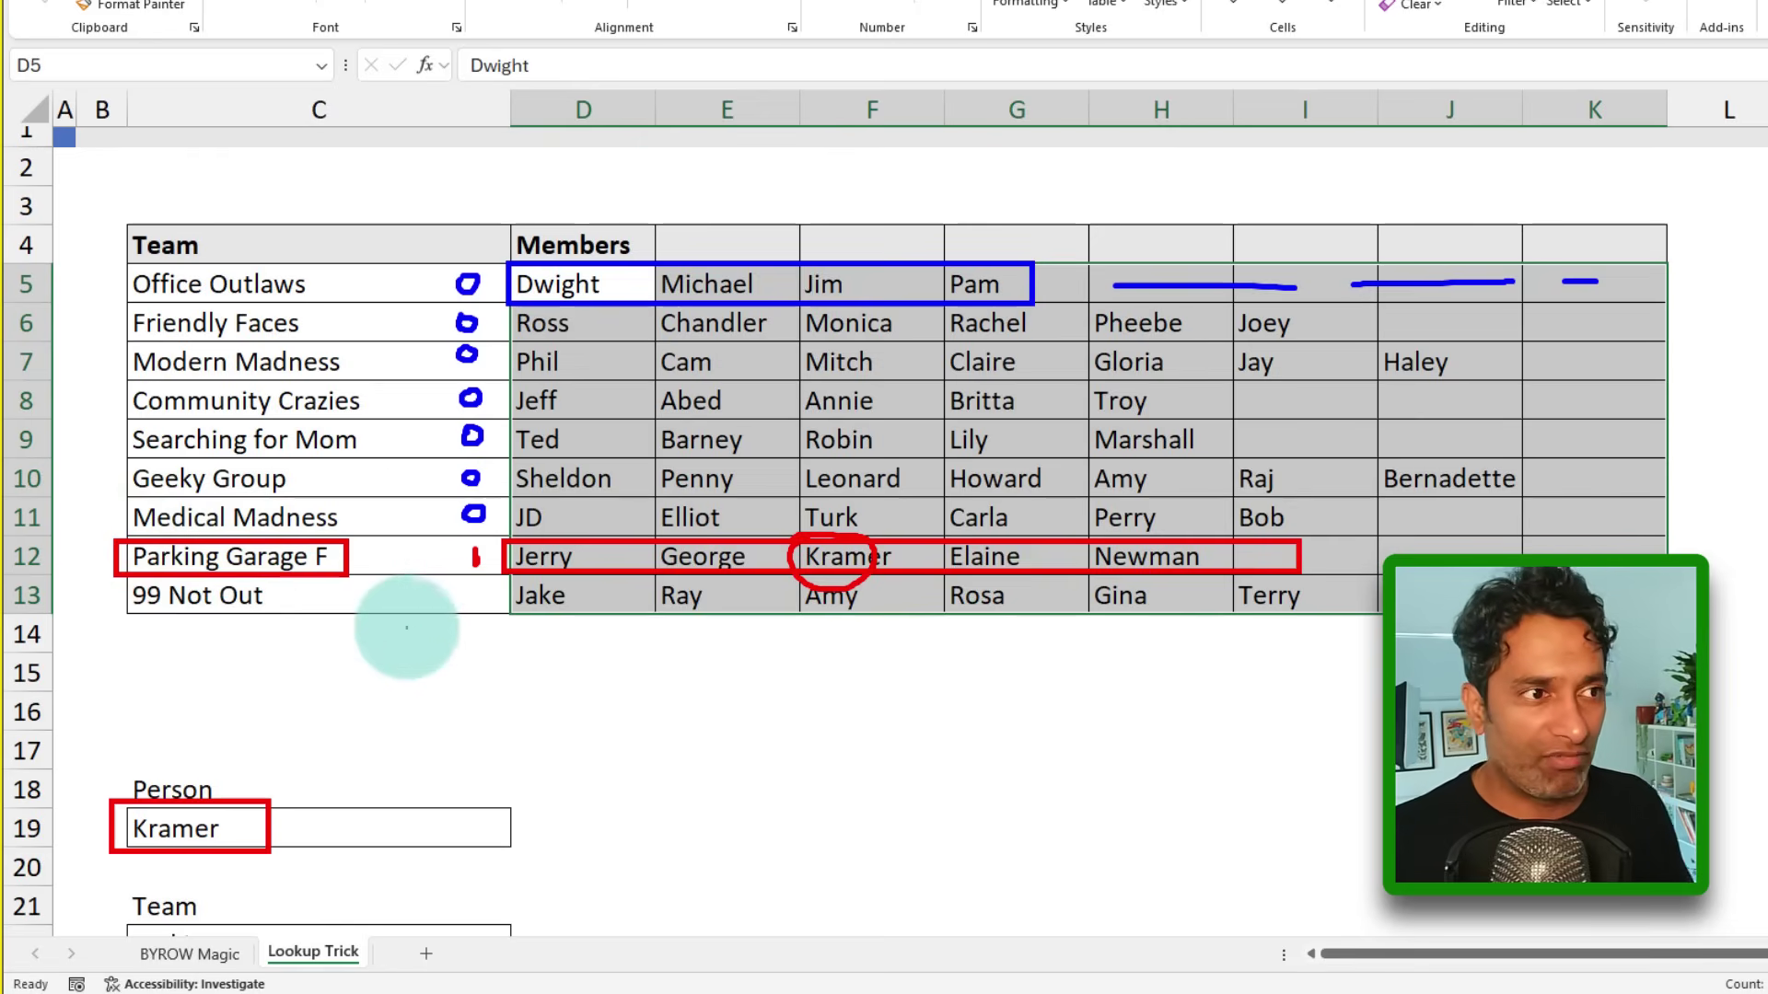
Step: Start an XLOOKUP in E19 for 1 whose lookup array is BYROW over D5:K13
key("Escape")
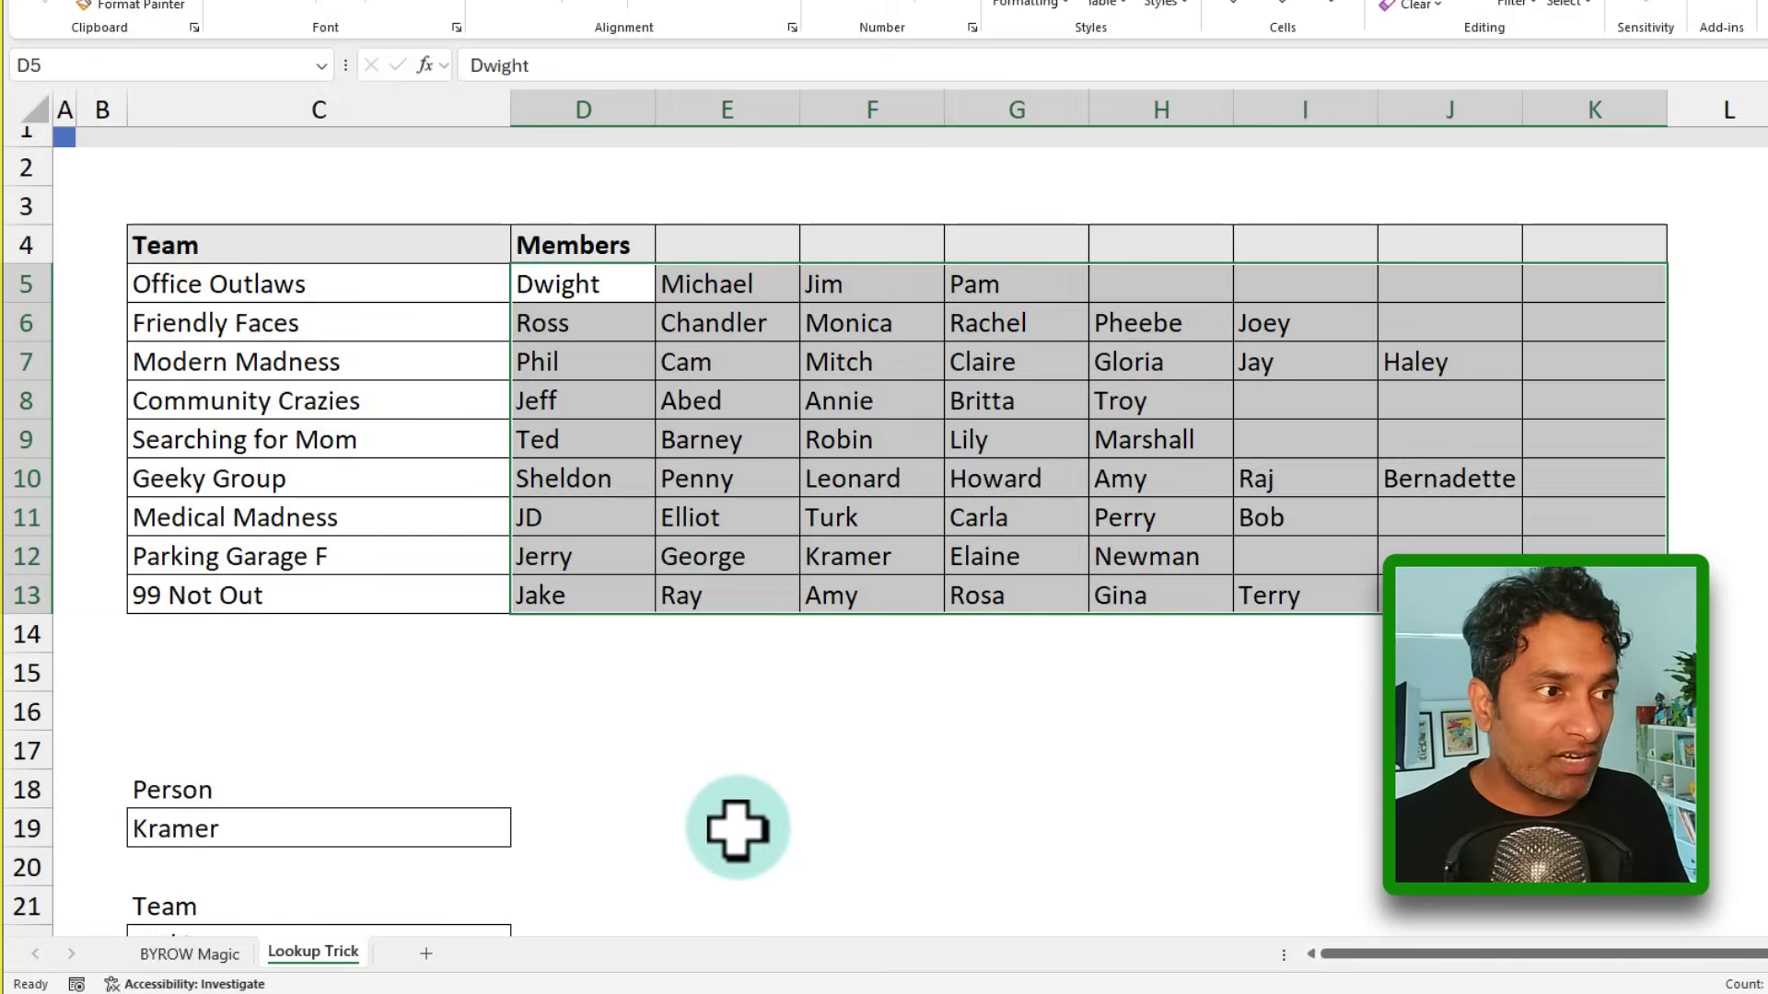
left_click(733, 829)
type("=XLO")
key("Tab")
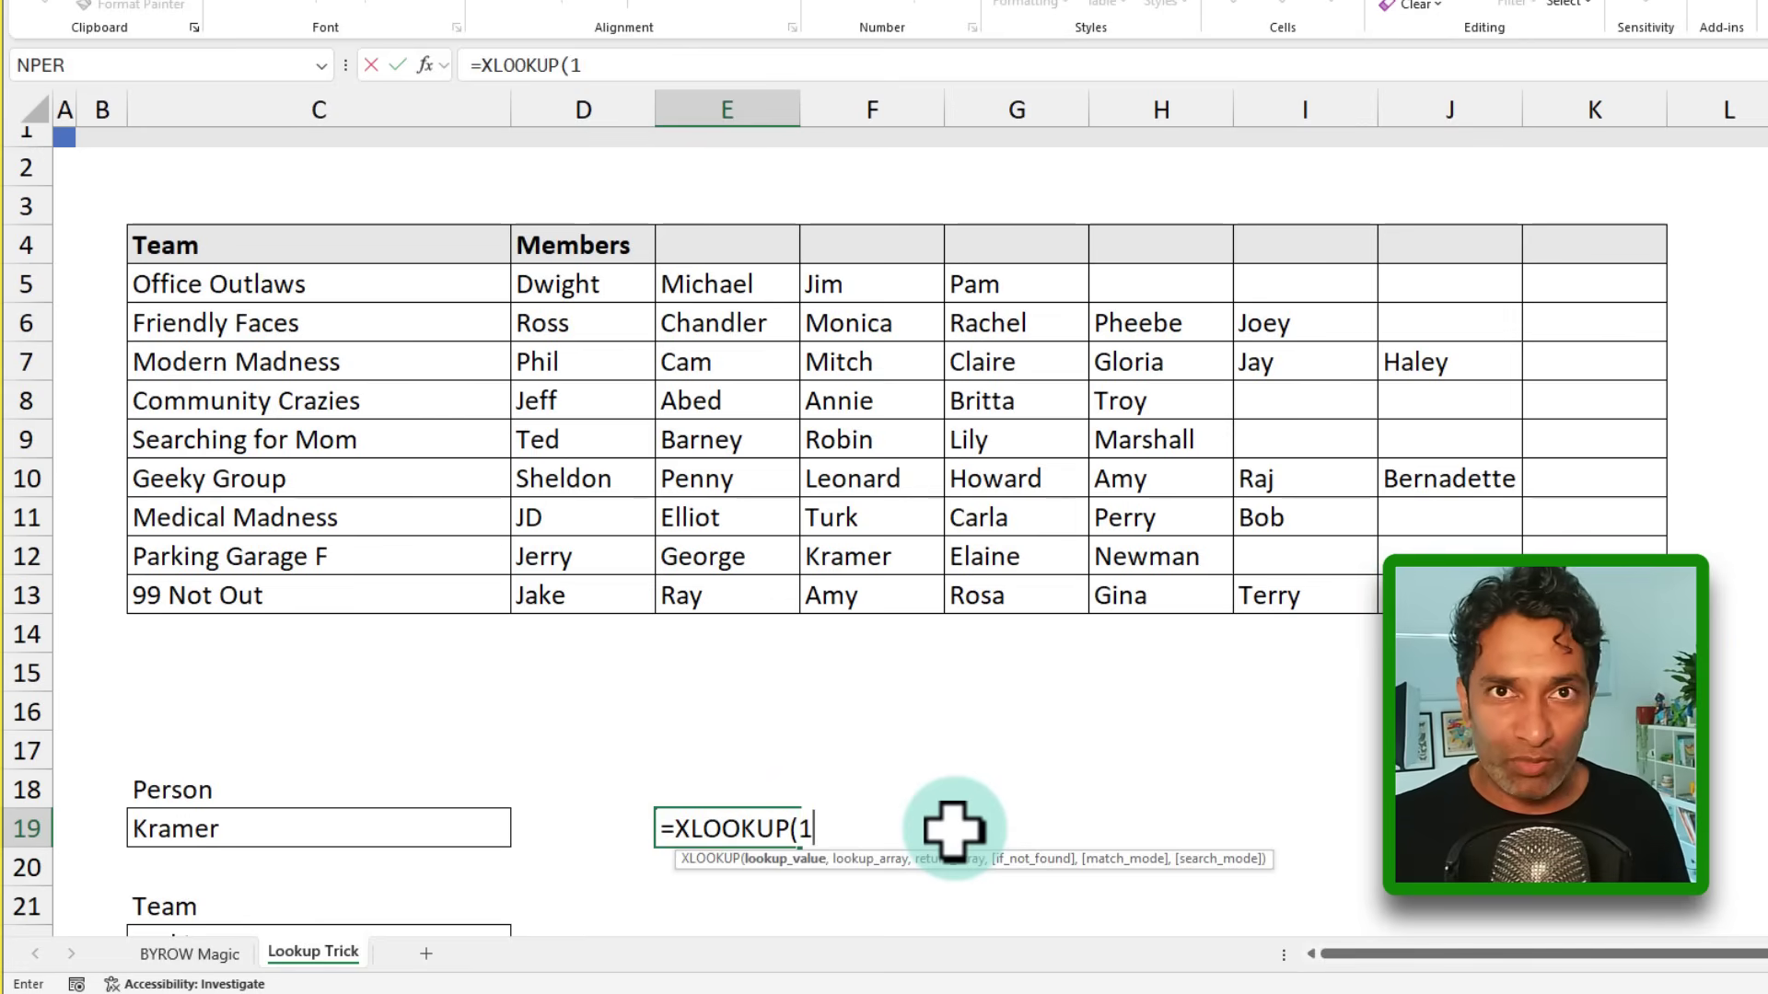
type("1,")
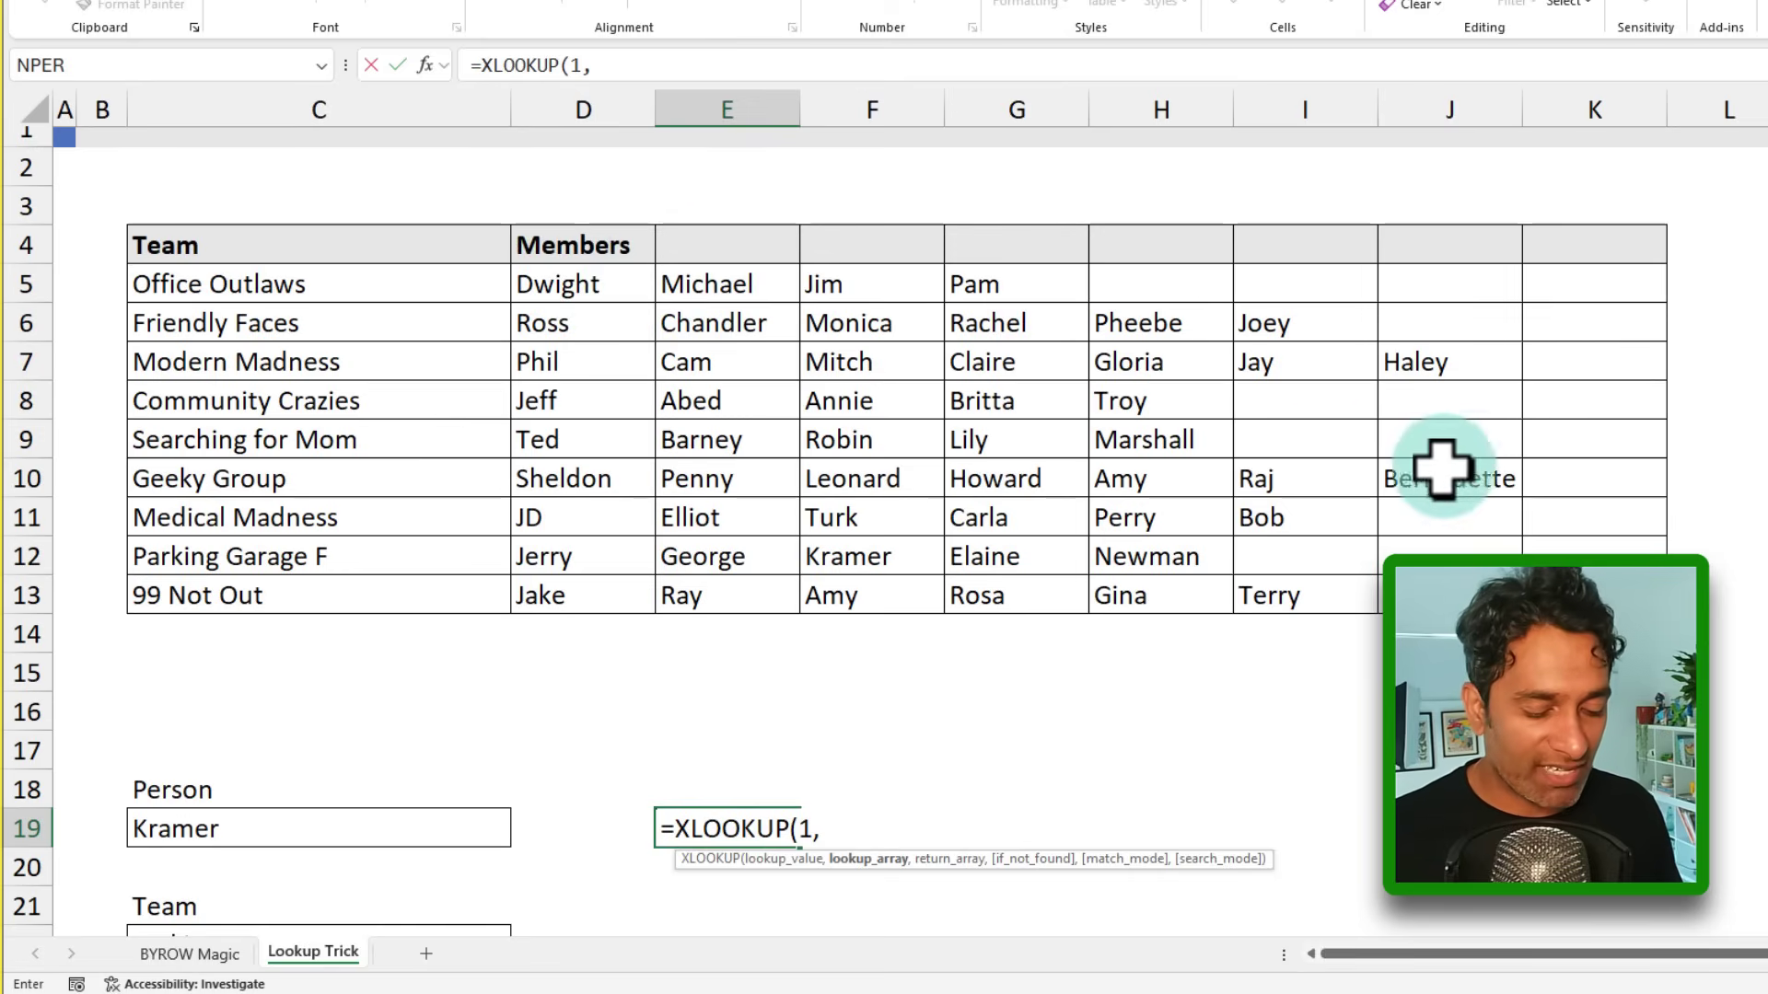
type("BY")
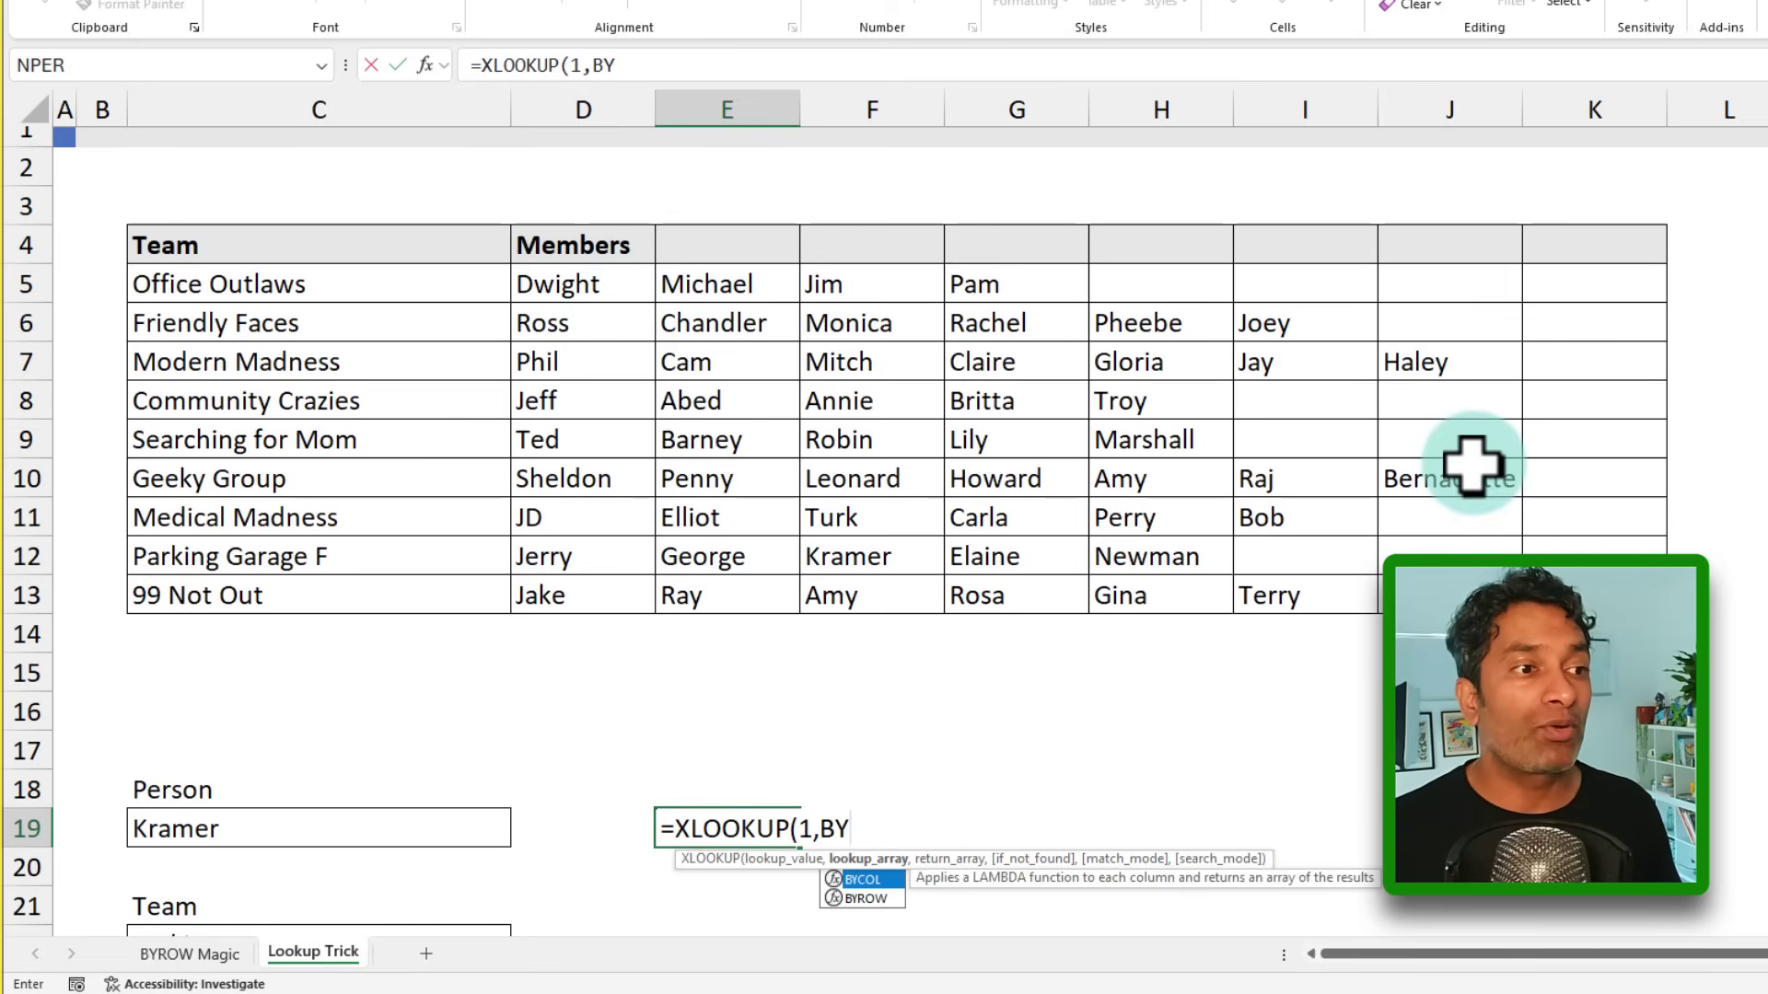
key("Down")
key("Tab")
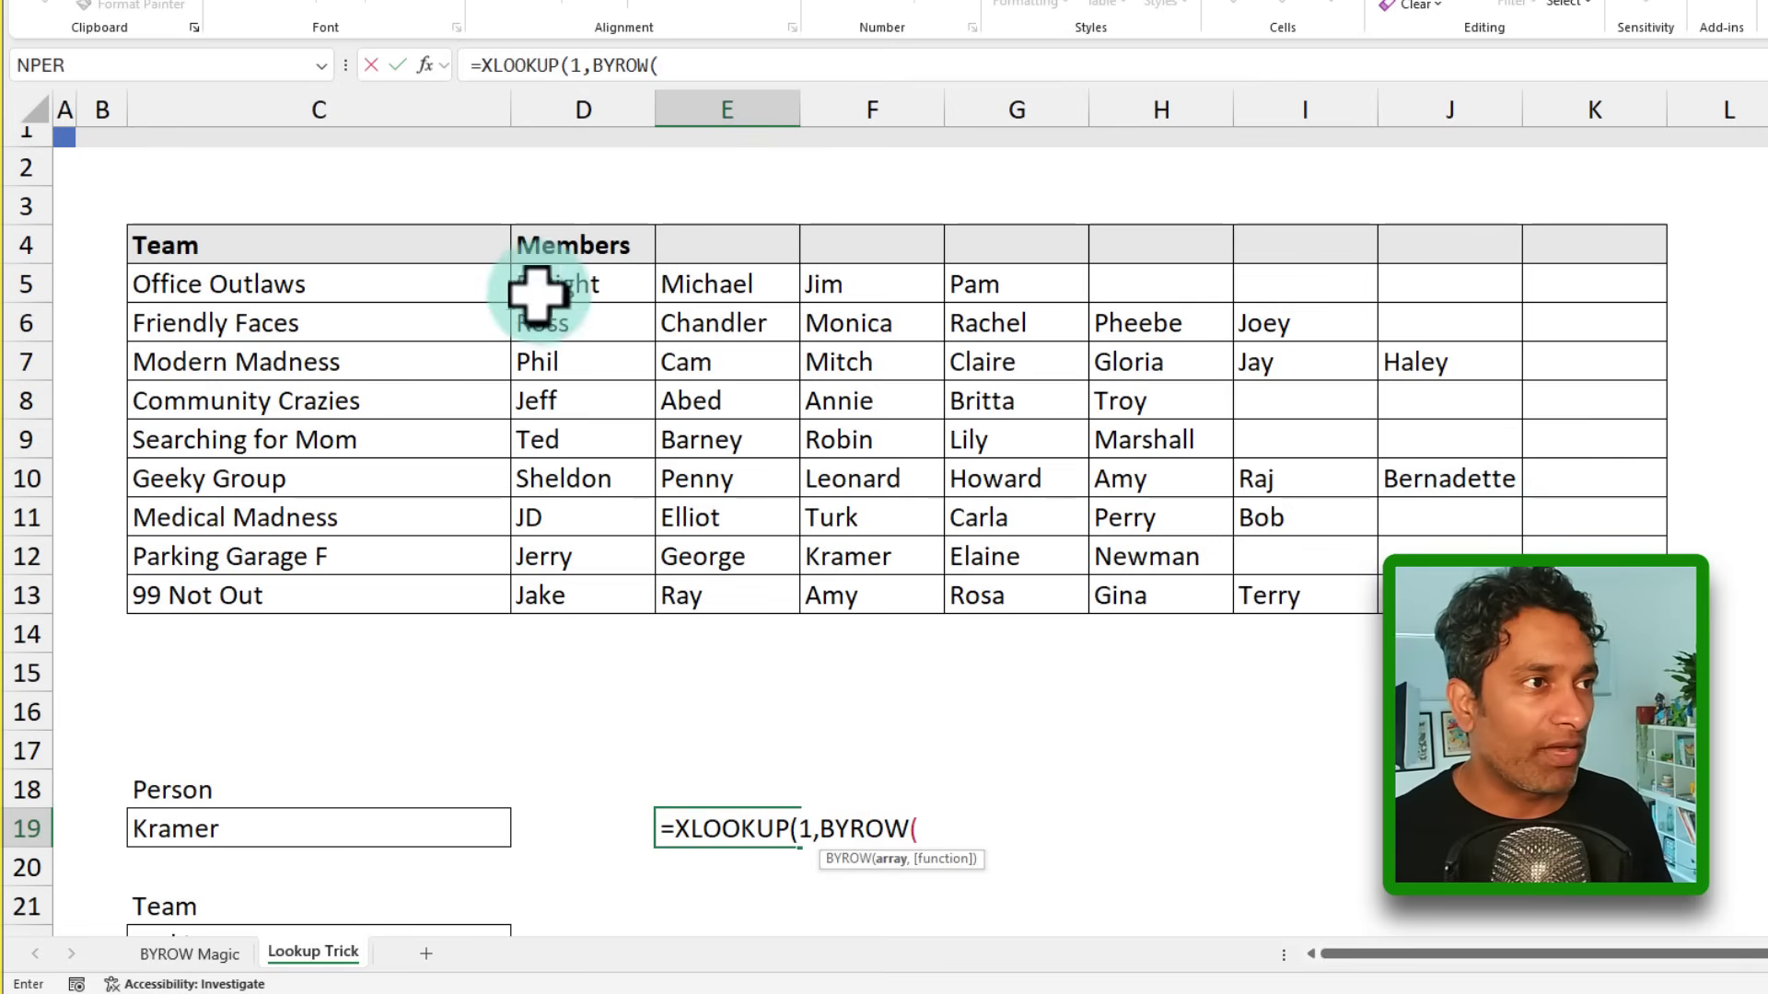
left_click_drag(534, 286, 1611, 598)
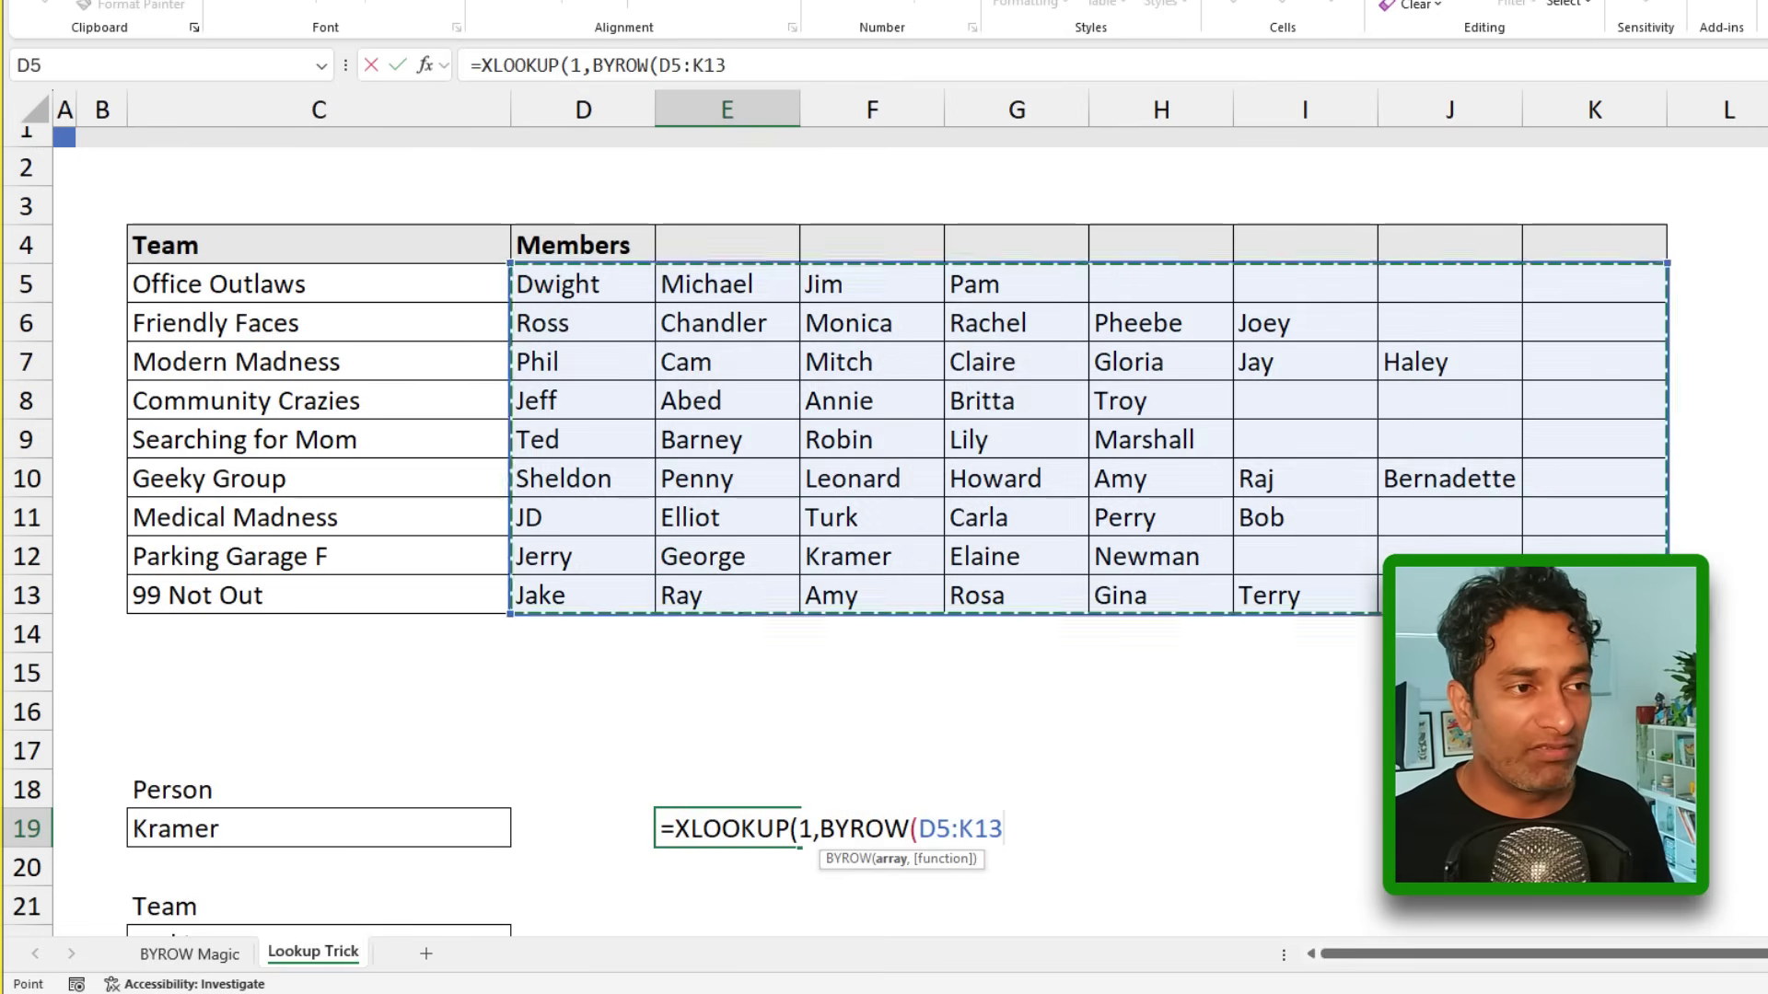
Step: Finish with LAMBDA(row, COUNTIFS(row,C19)) and return column C5:C13, giving Parking Garage F for Kramer
type(",")
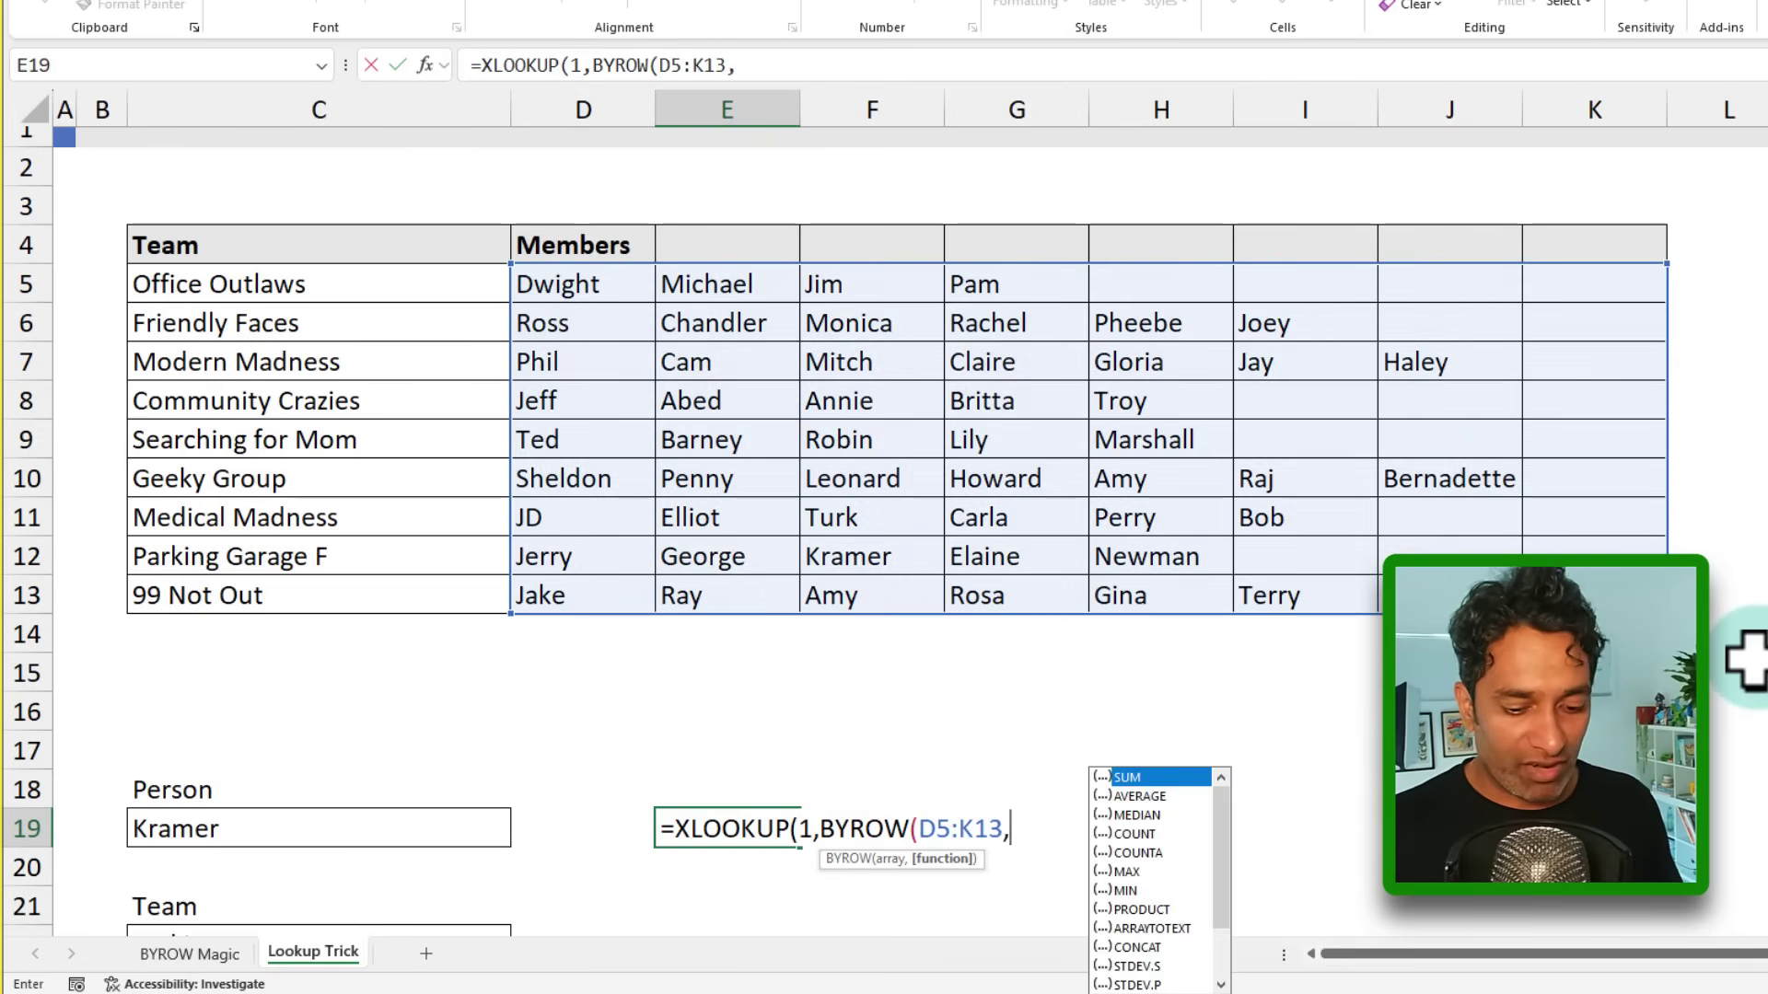
type("LA")
key("Tab")
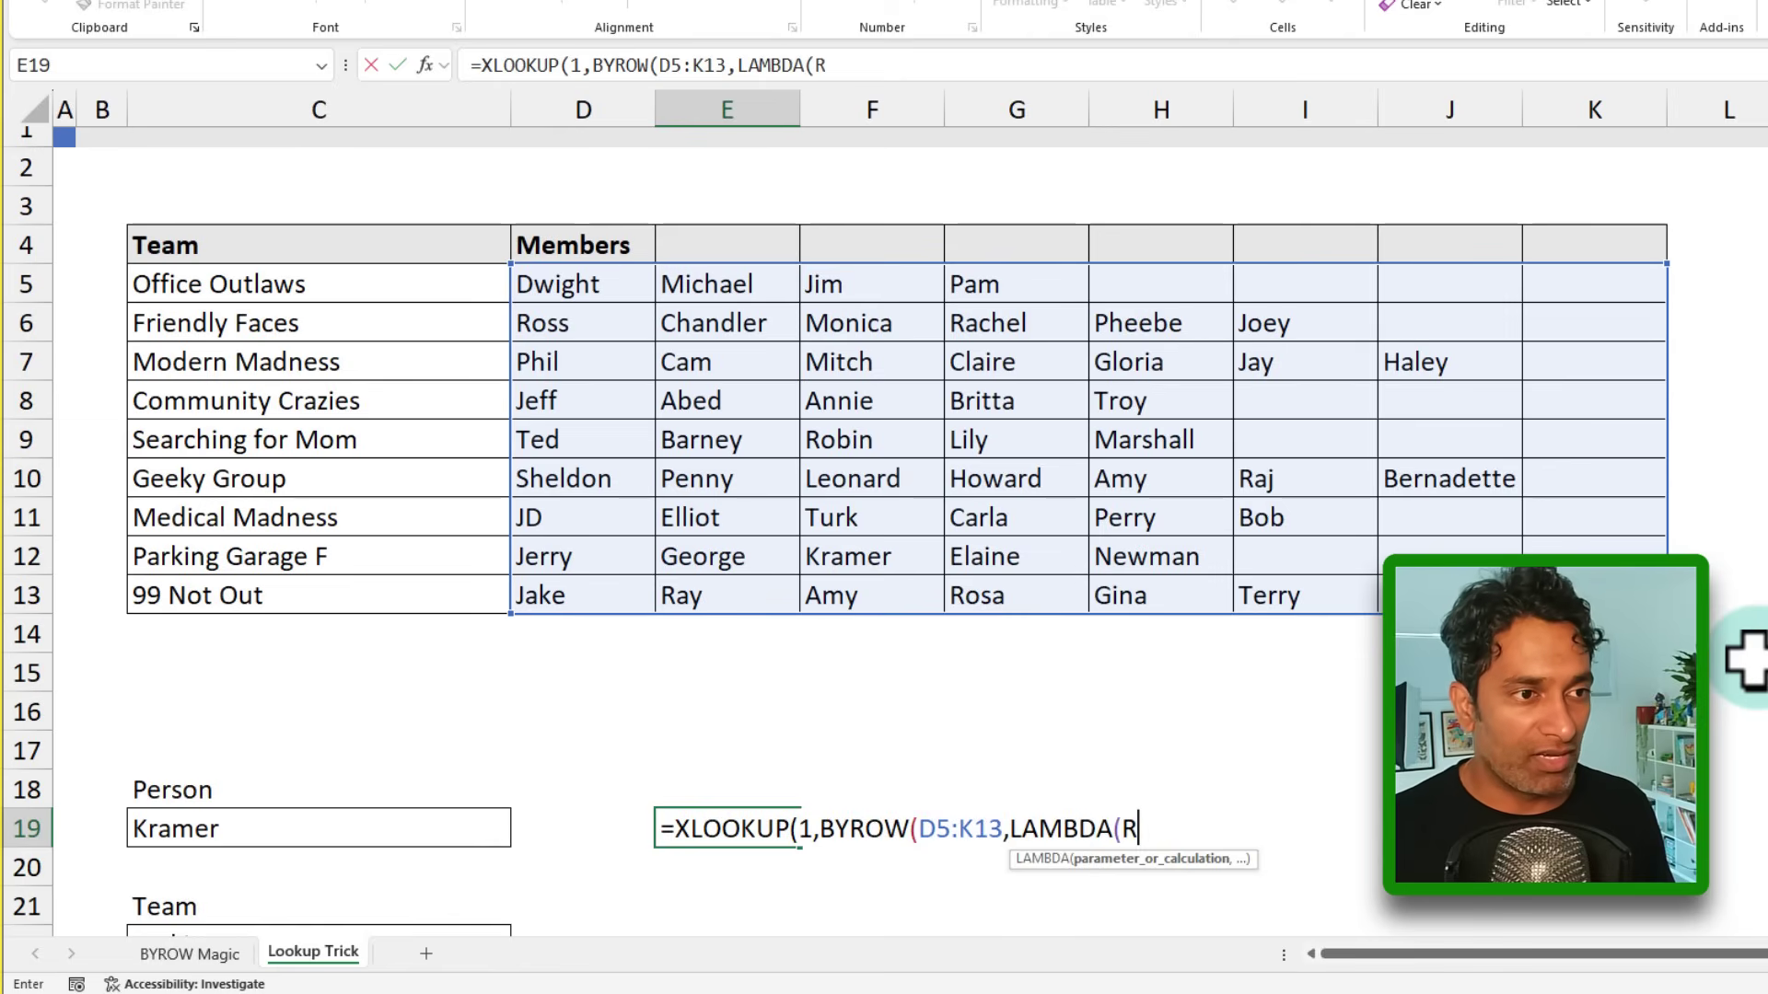
type("row,")
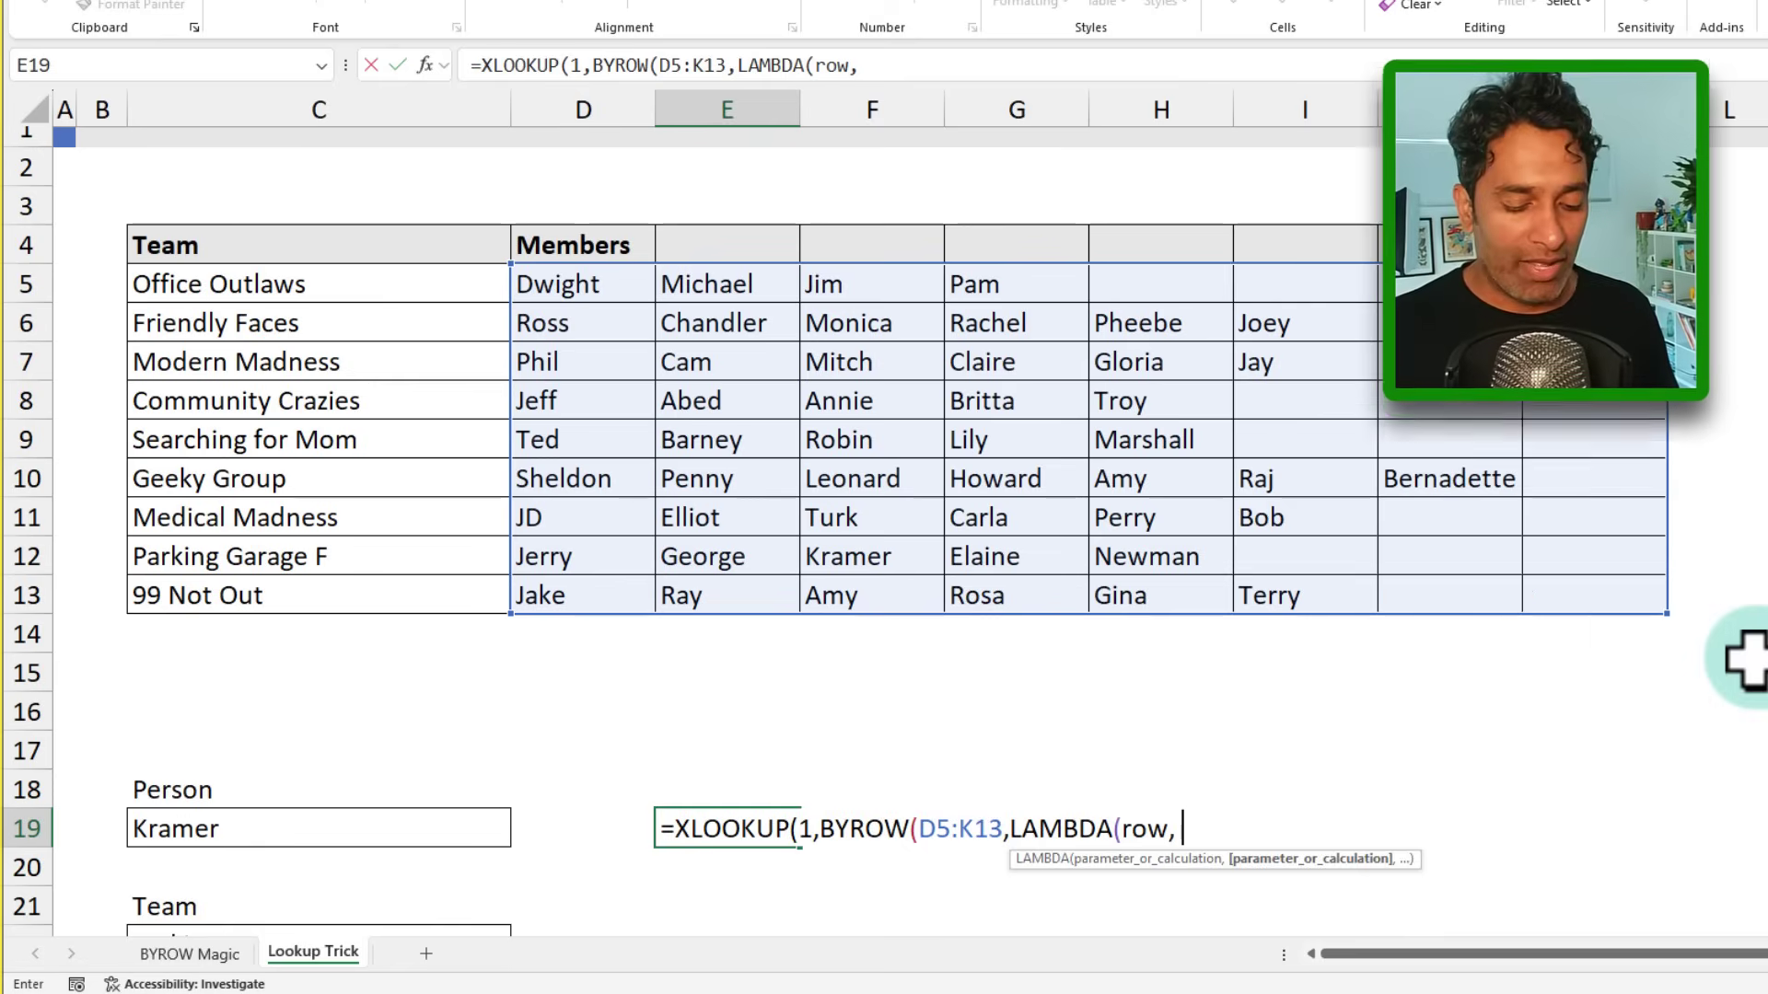
type(" countifs")
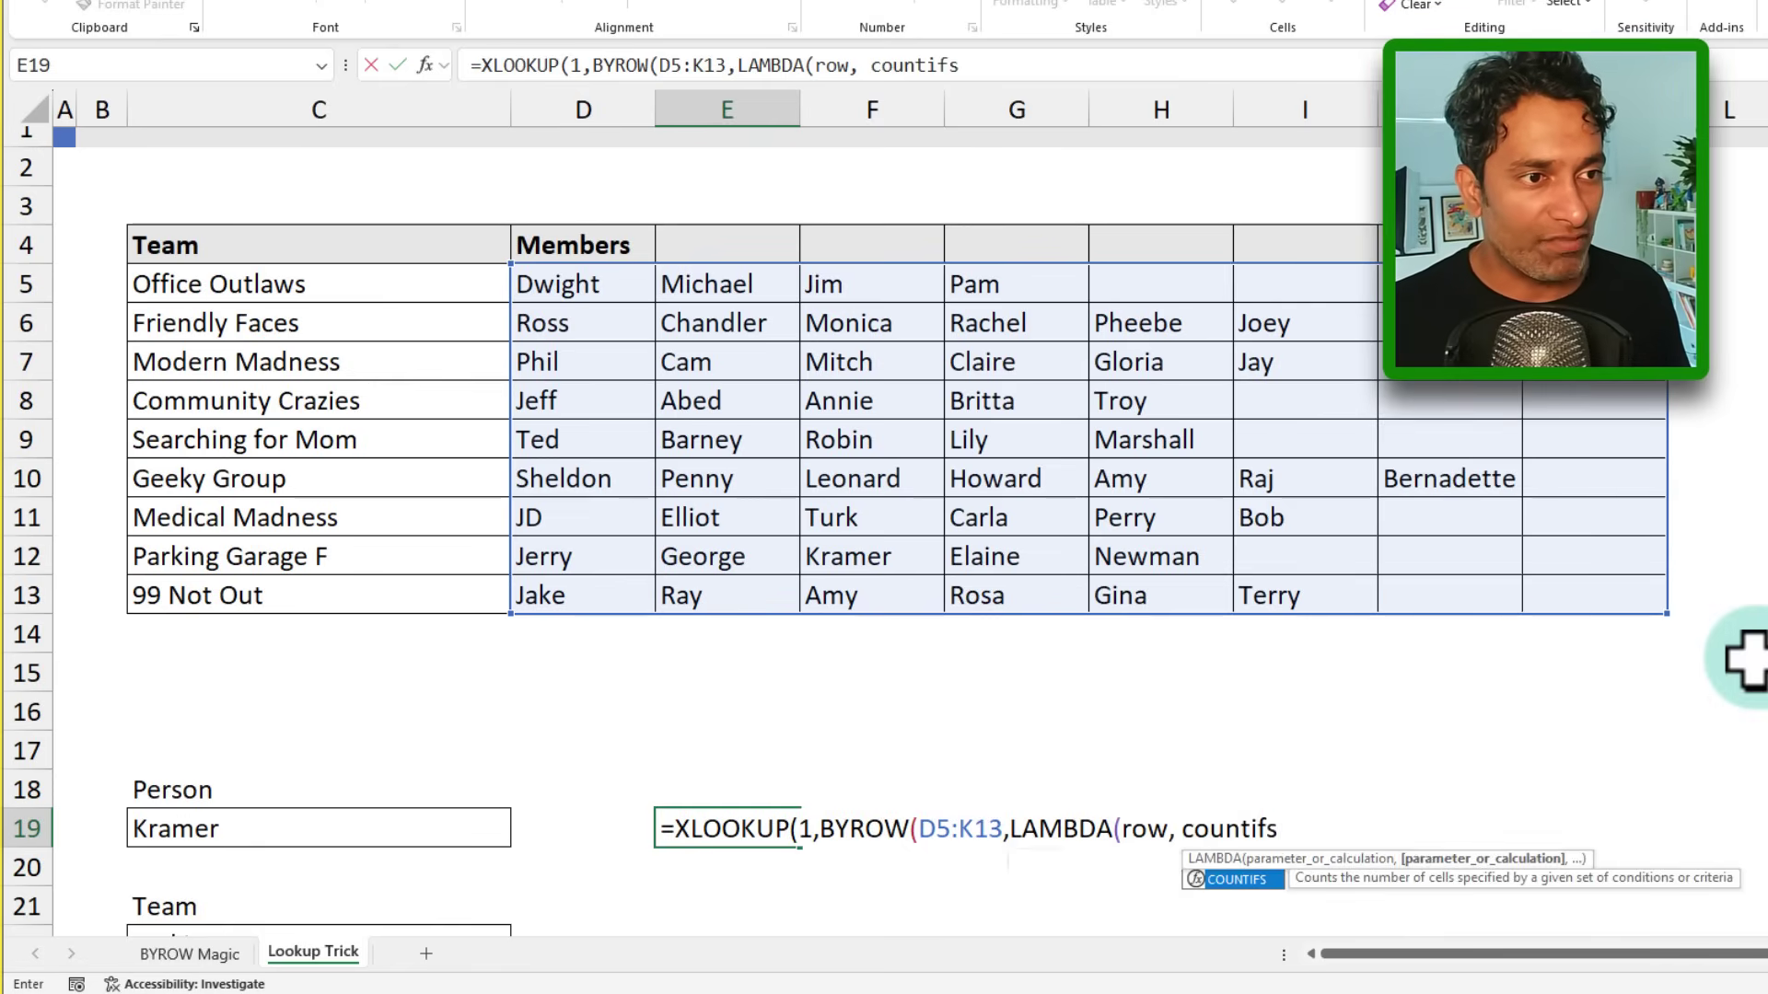
key("Tab")
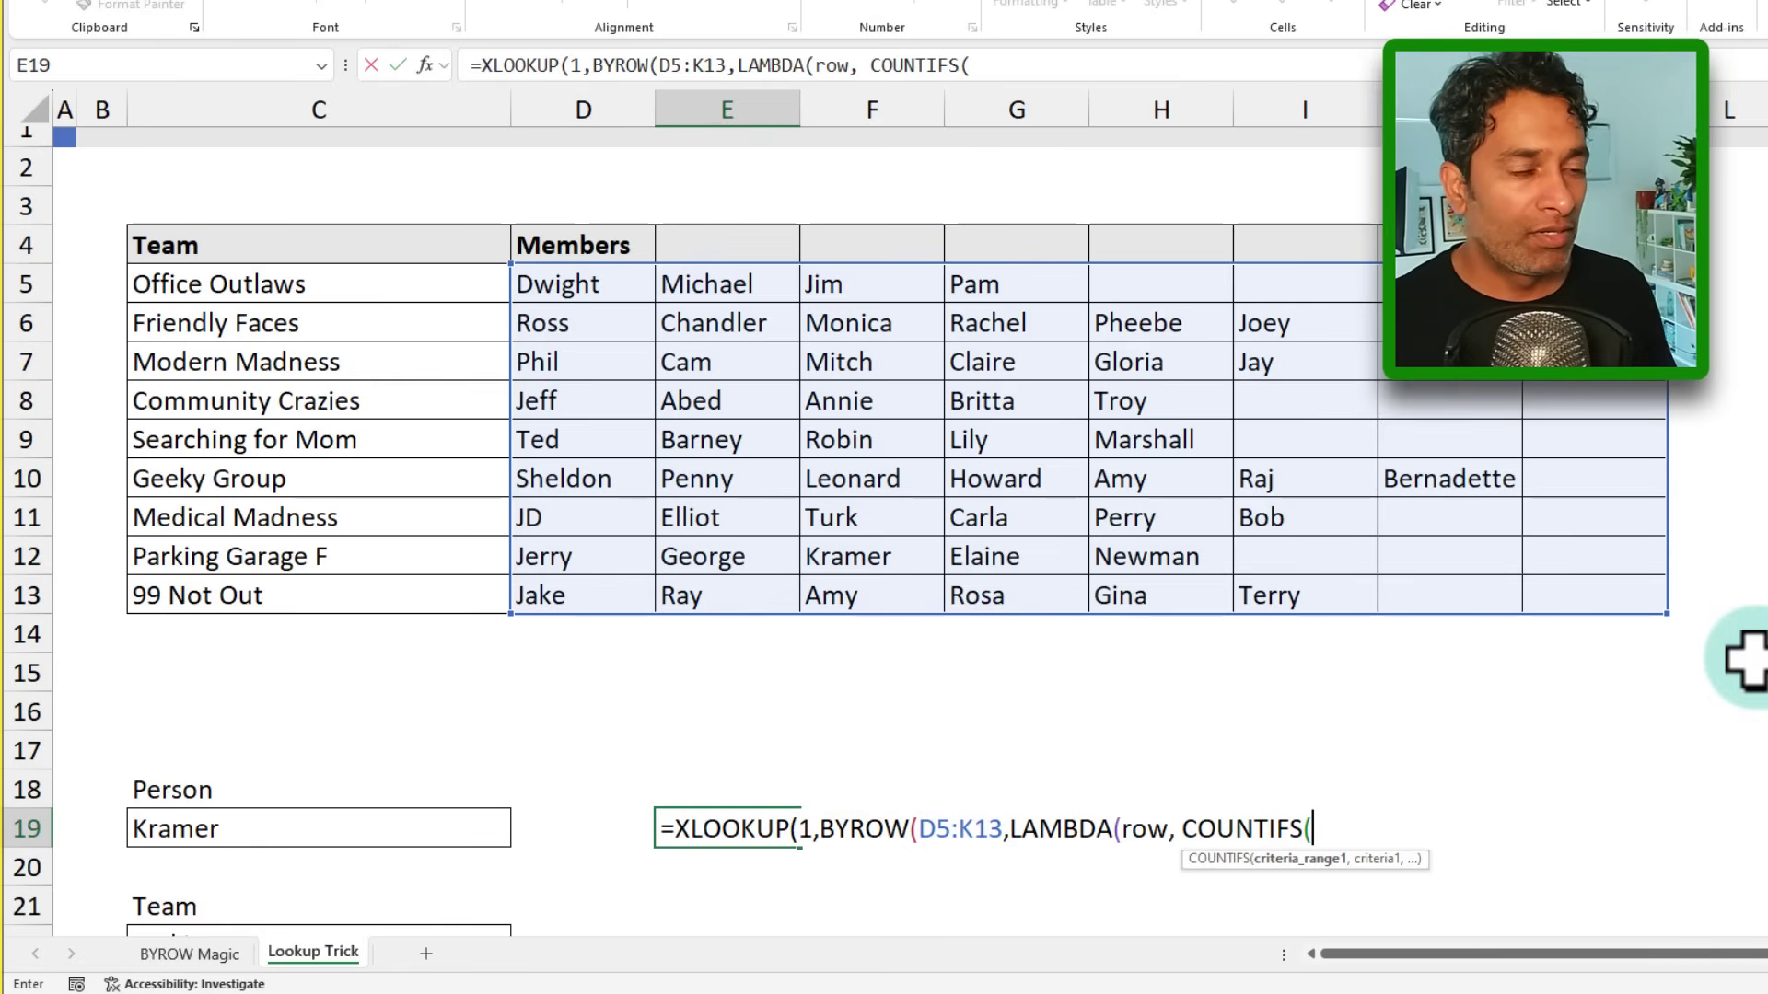
type("row,")
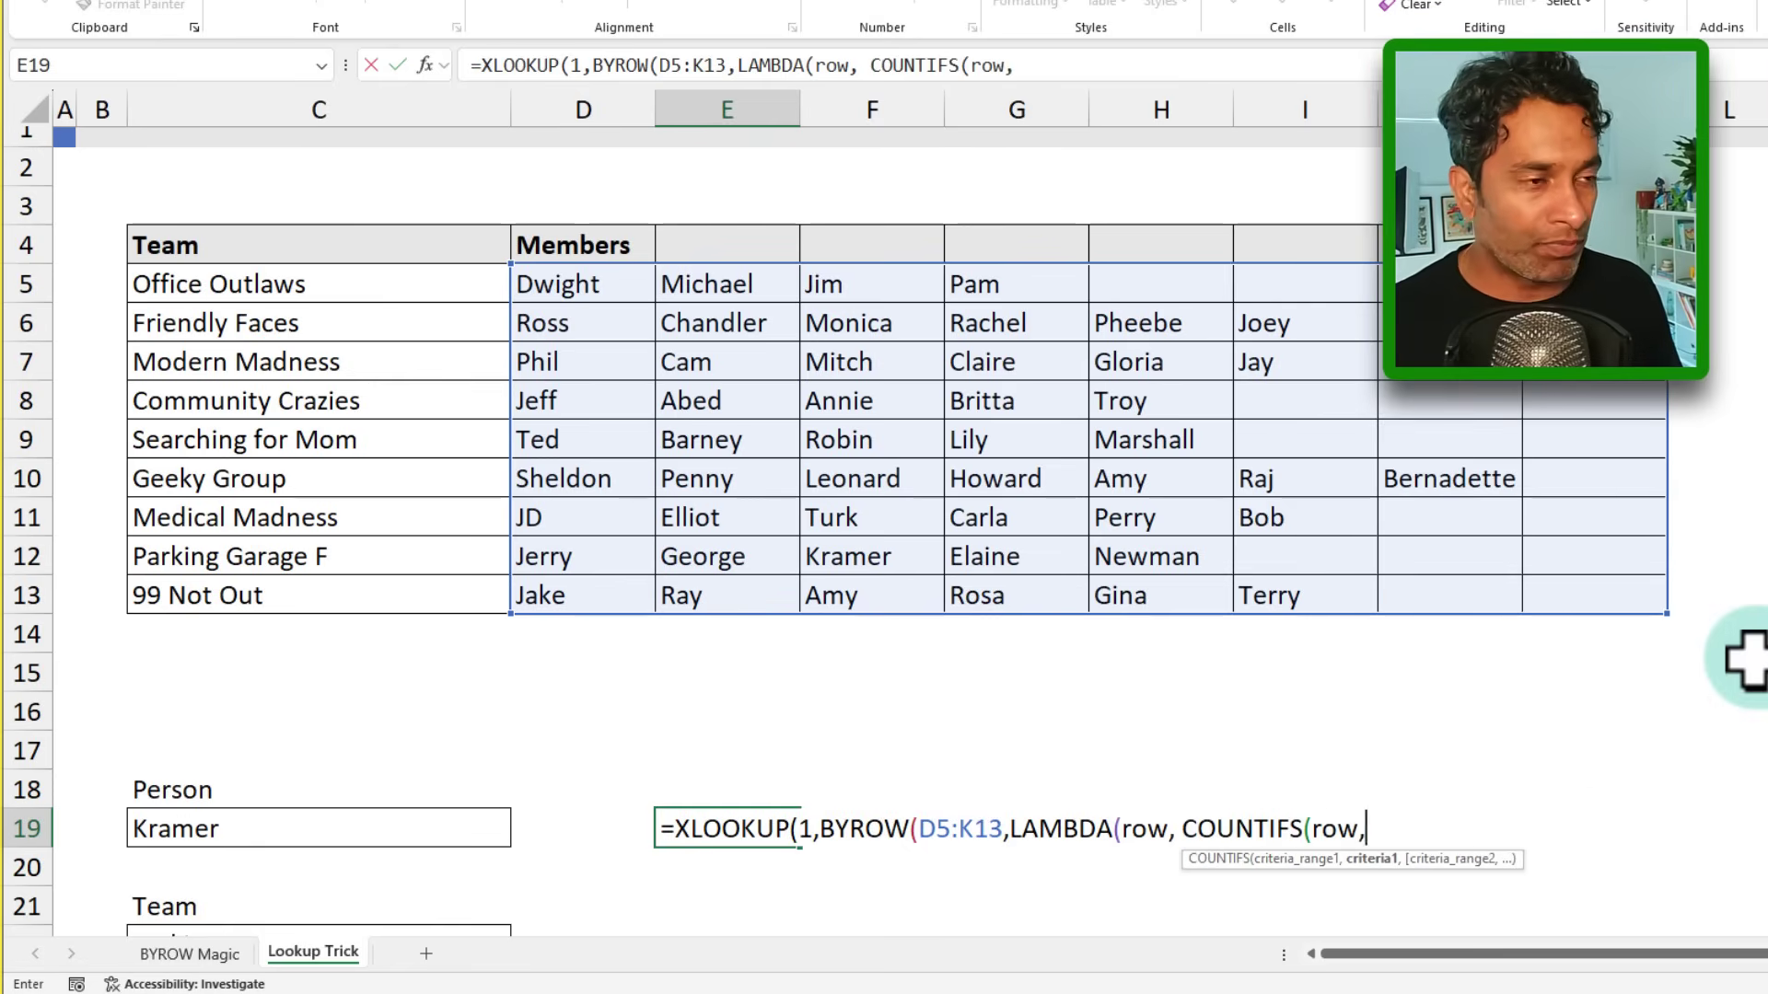
left_click(351, 827)
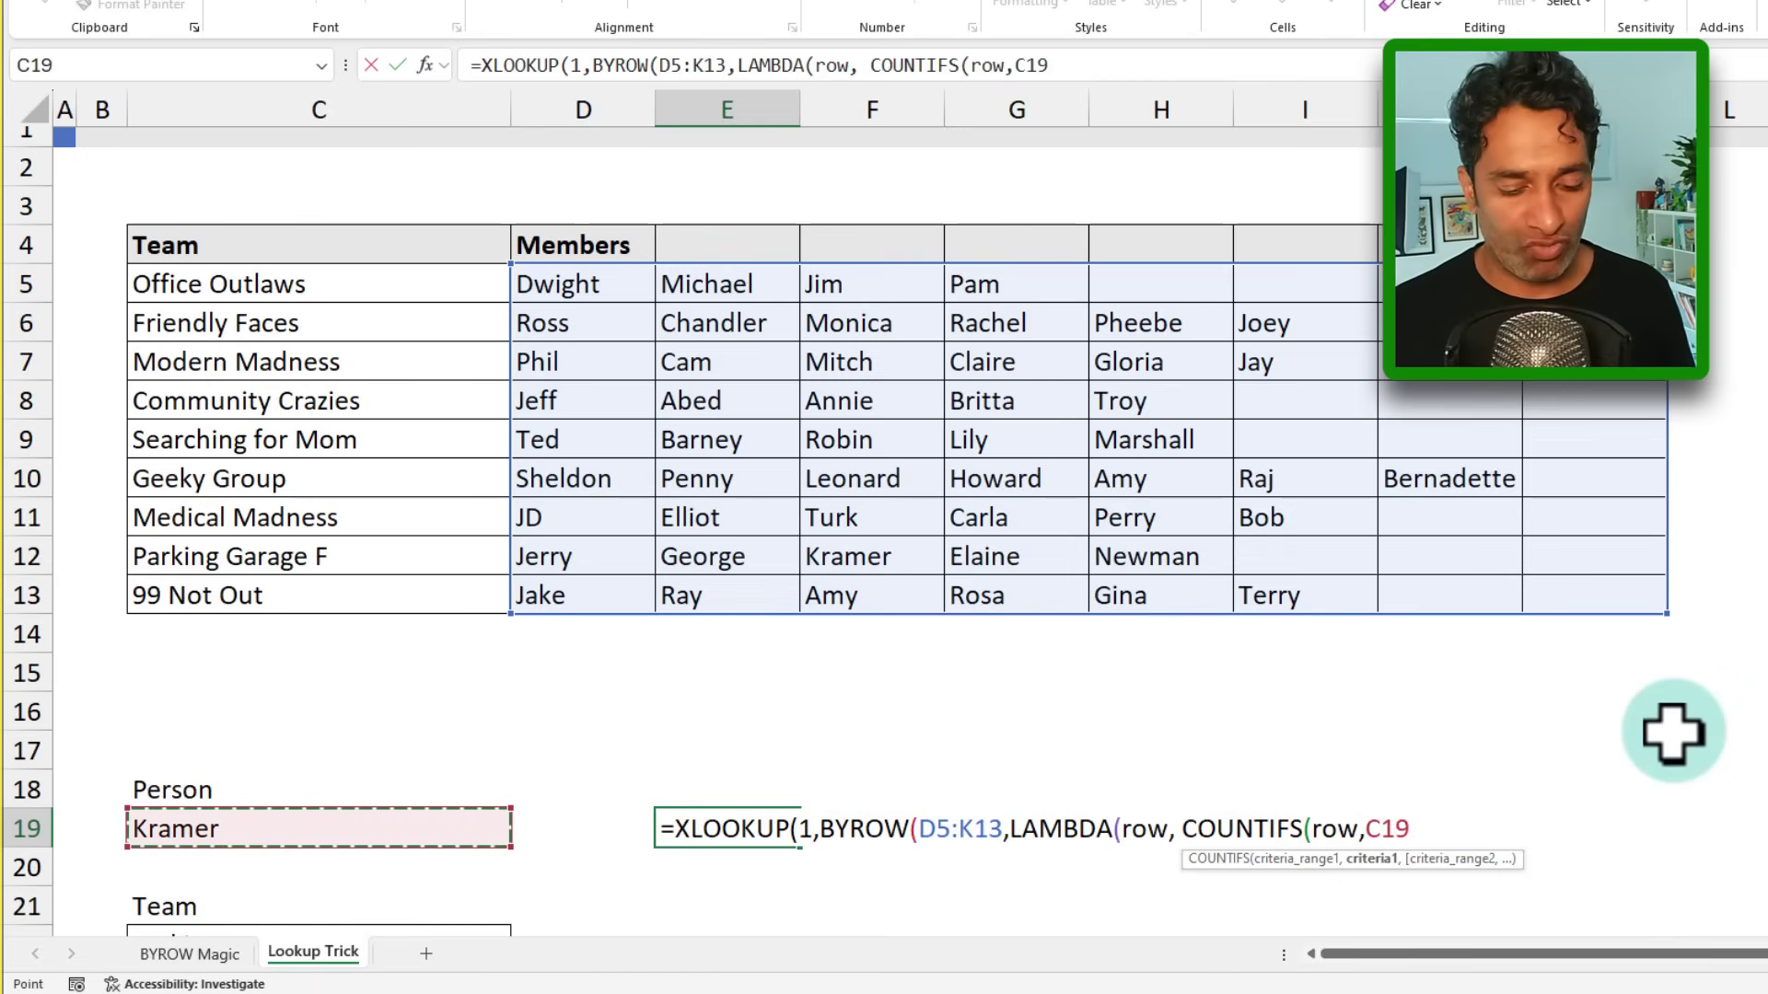
type(")")
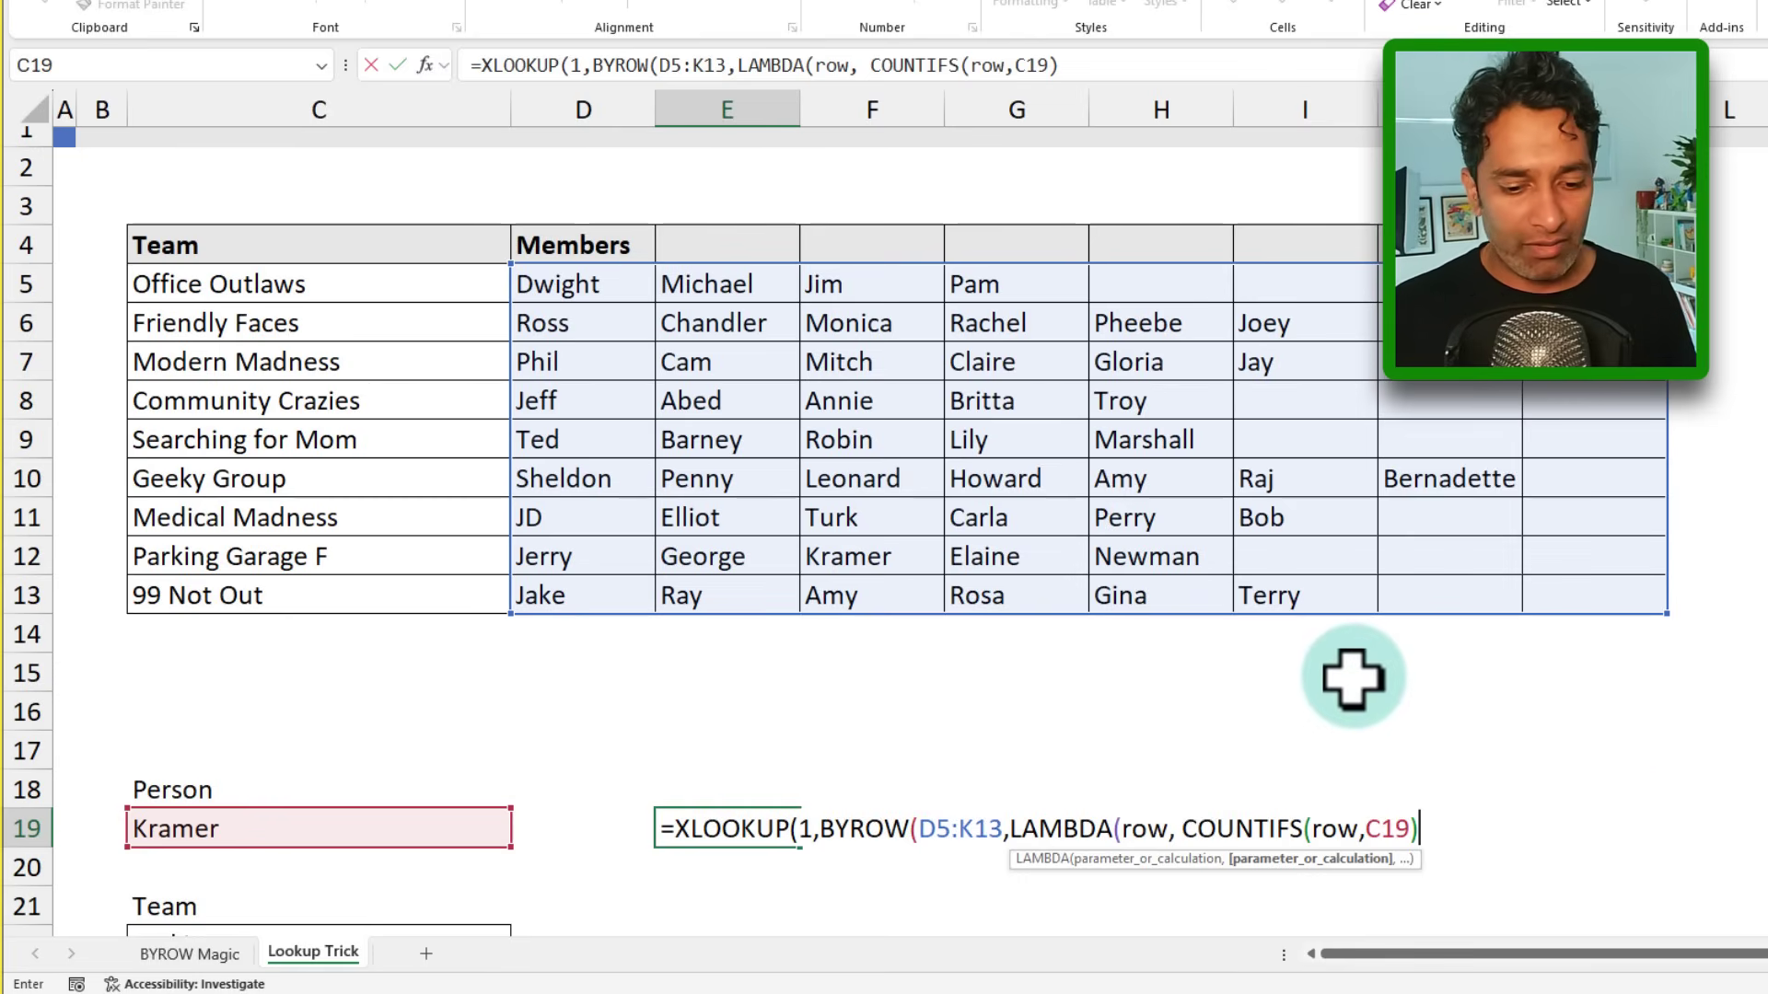
type("))")
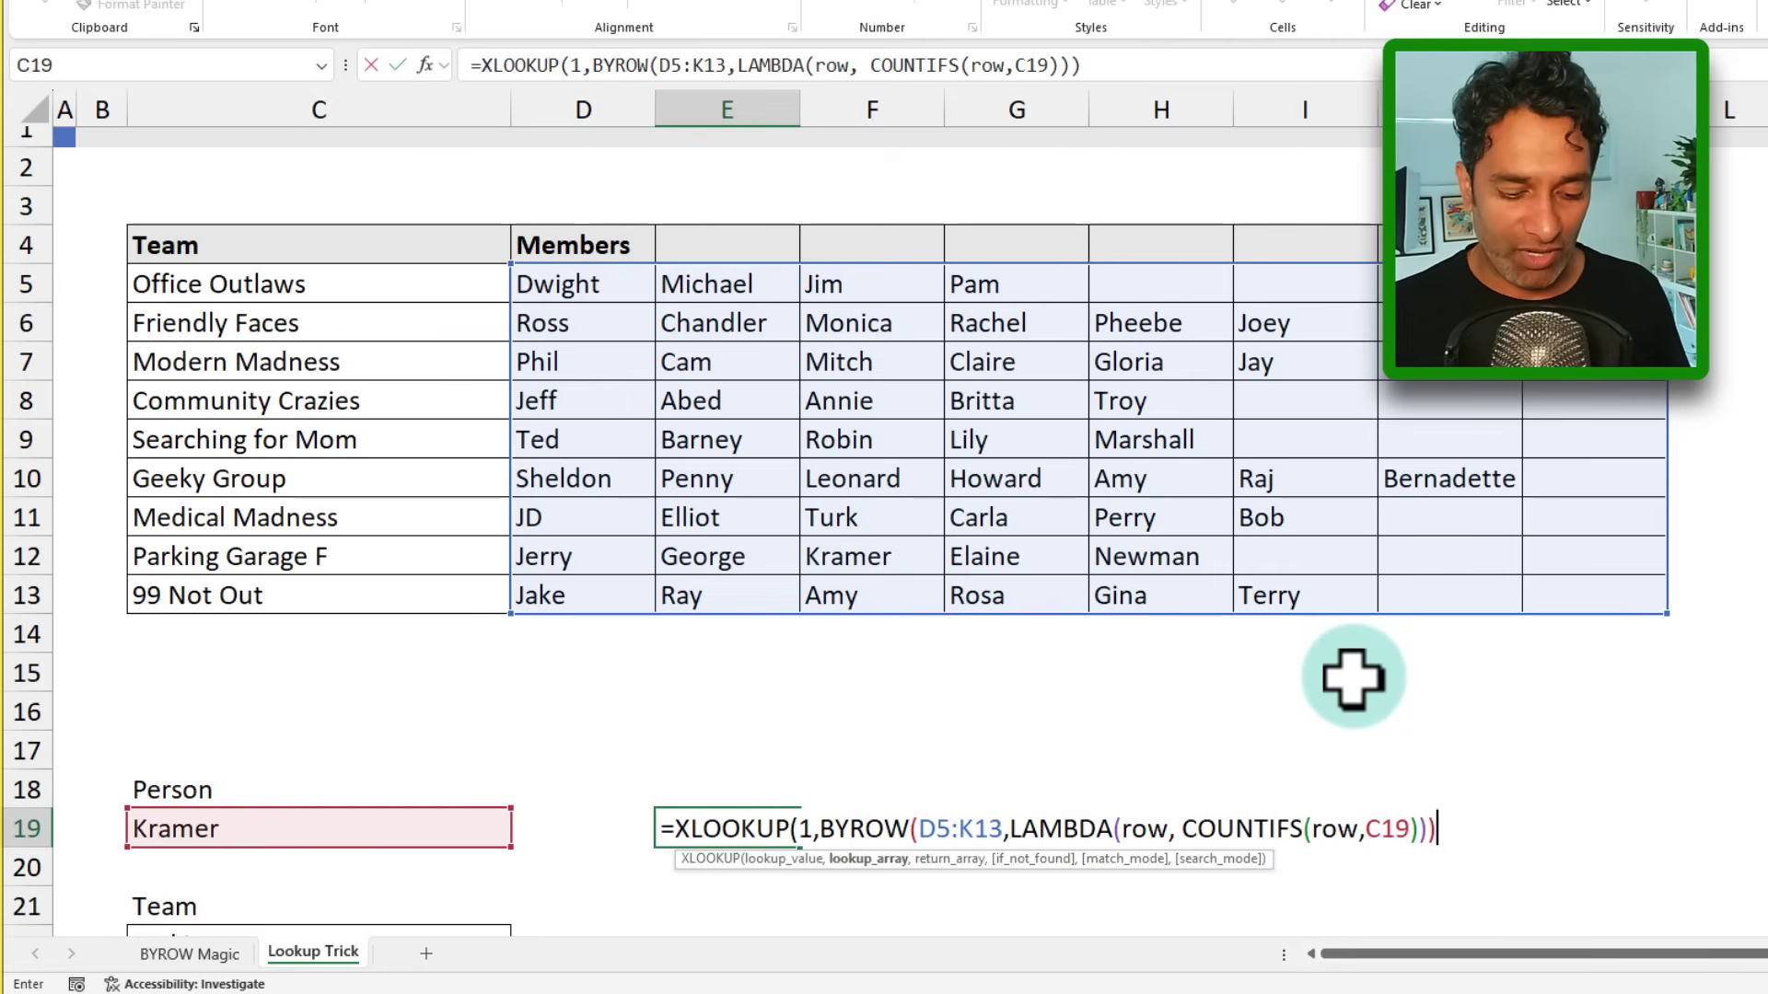
type(",")
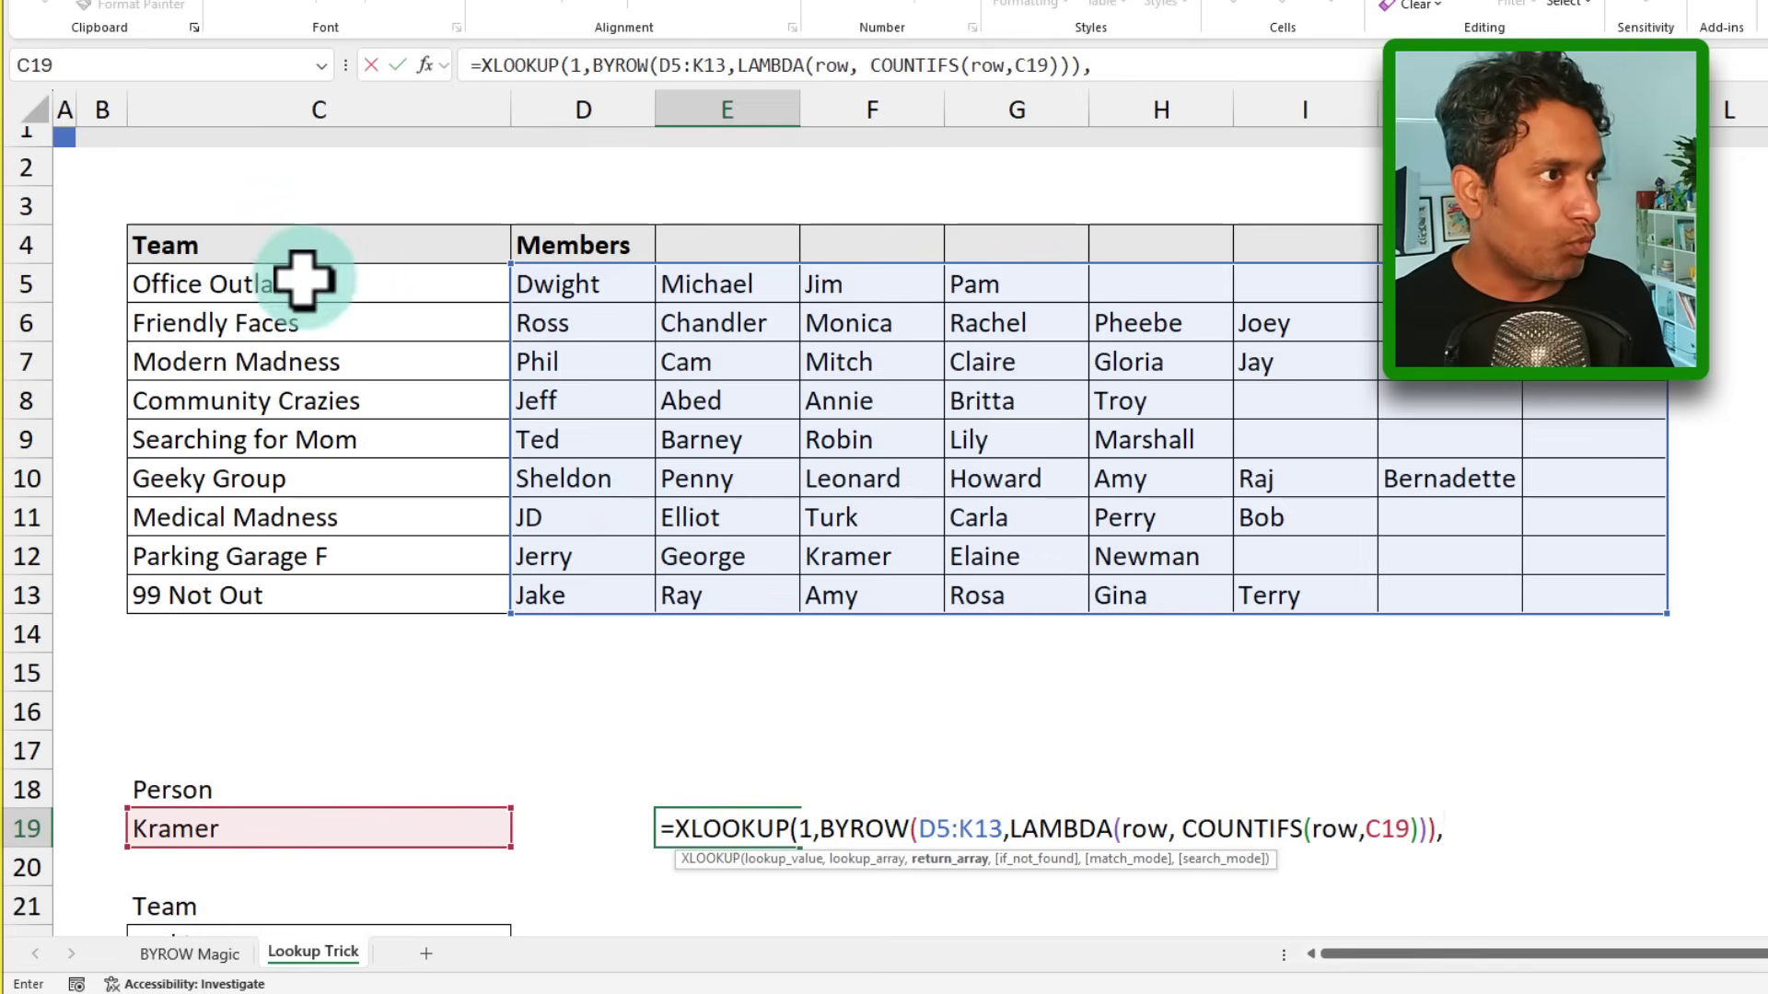
left_click_drag(304, 278, 343, 598)
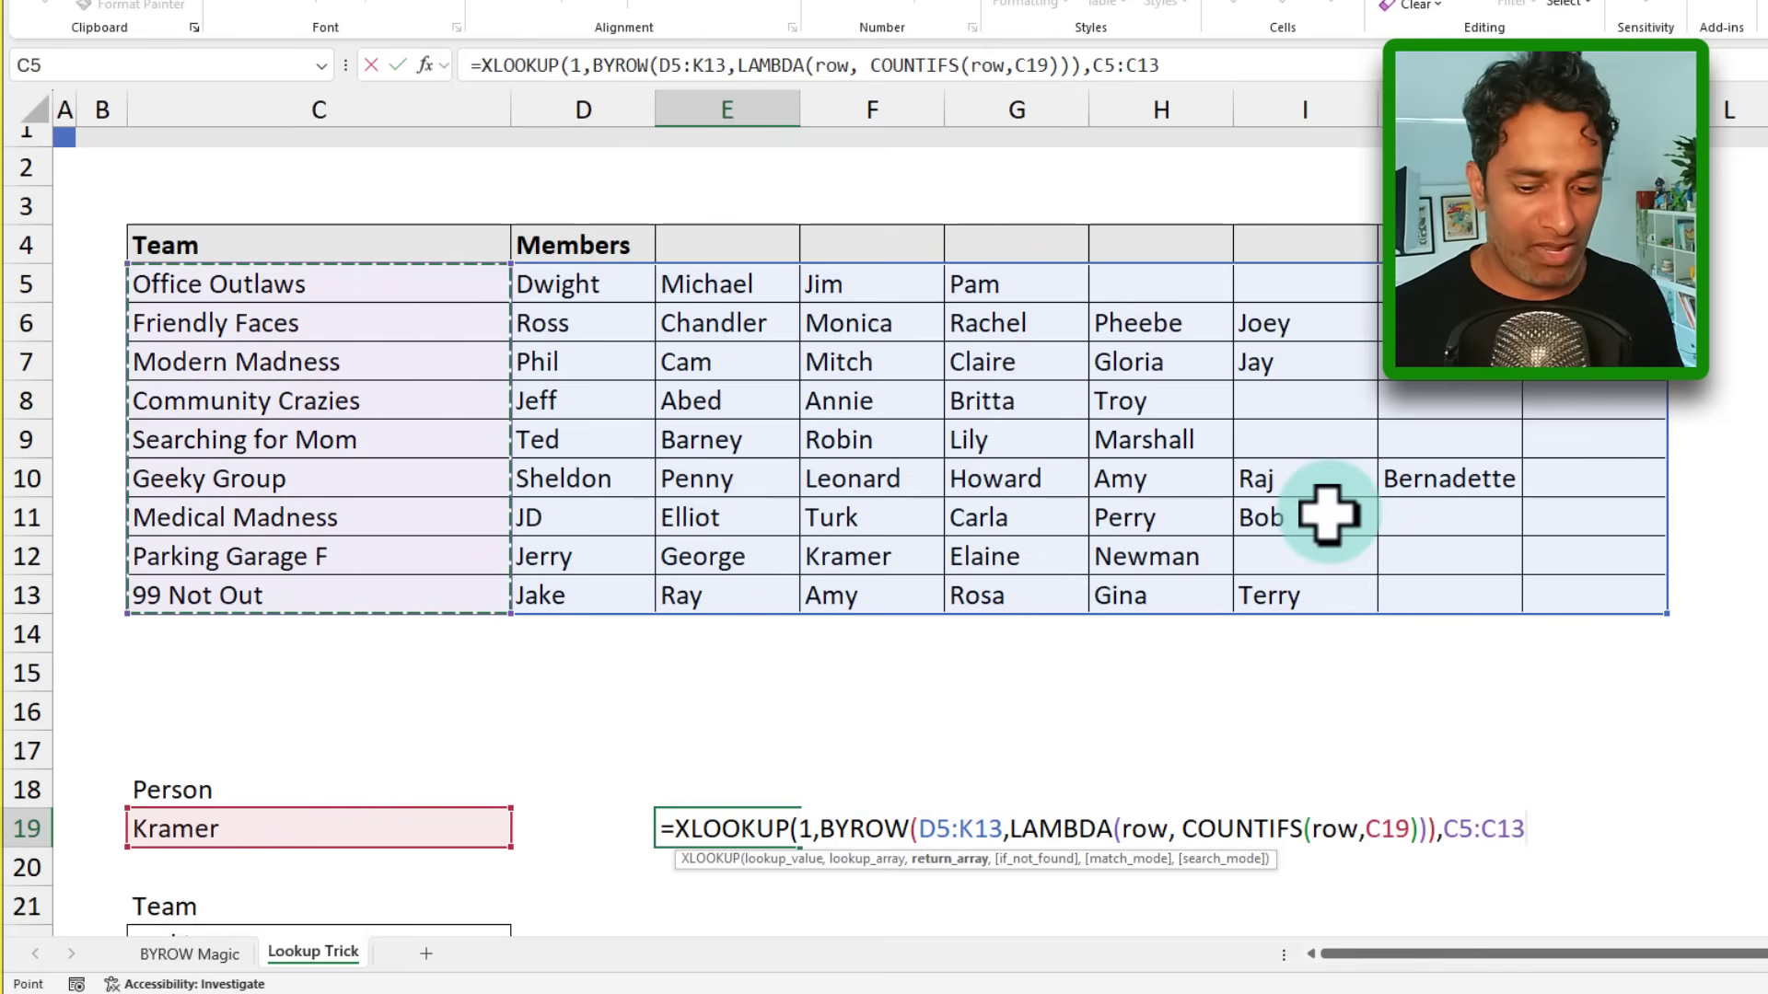
type(")")
key("Return")
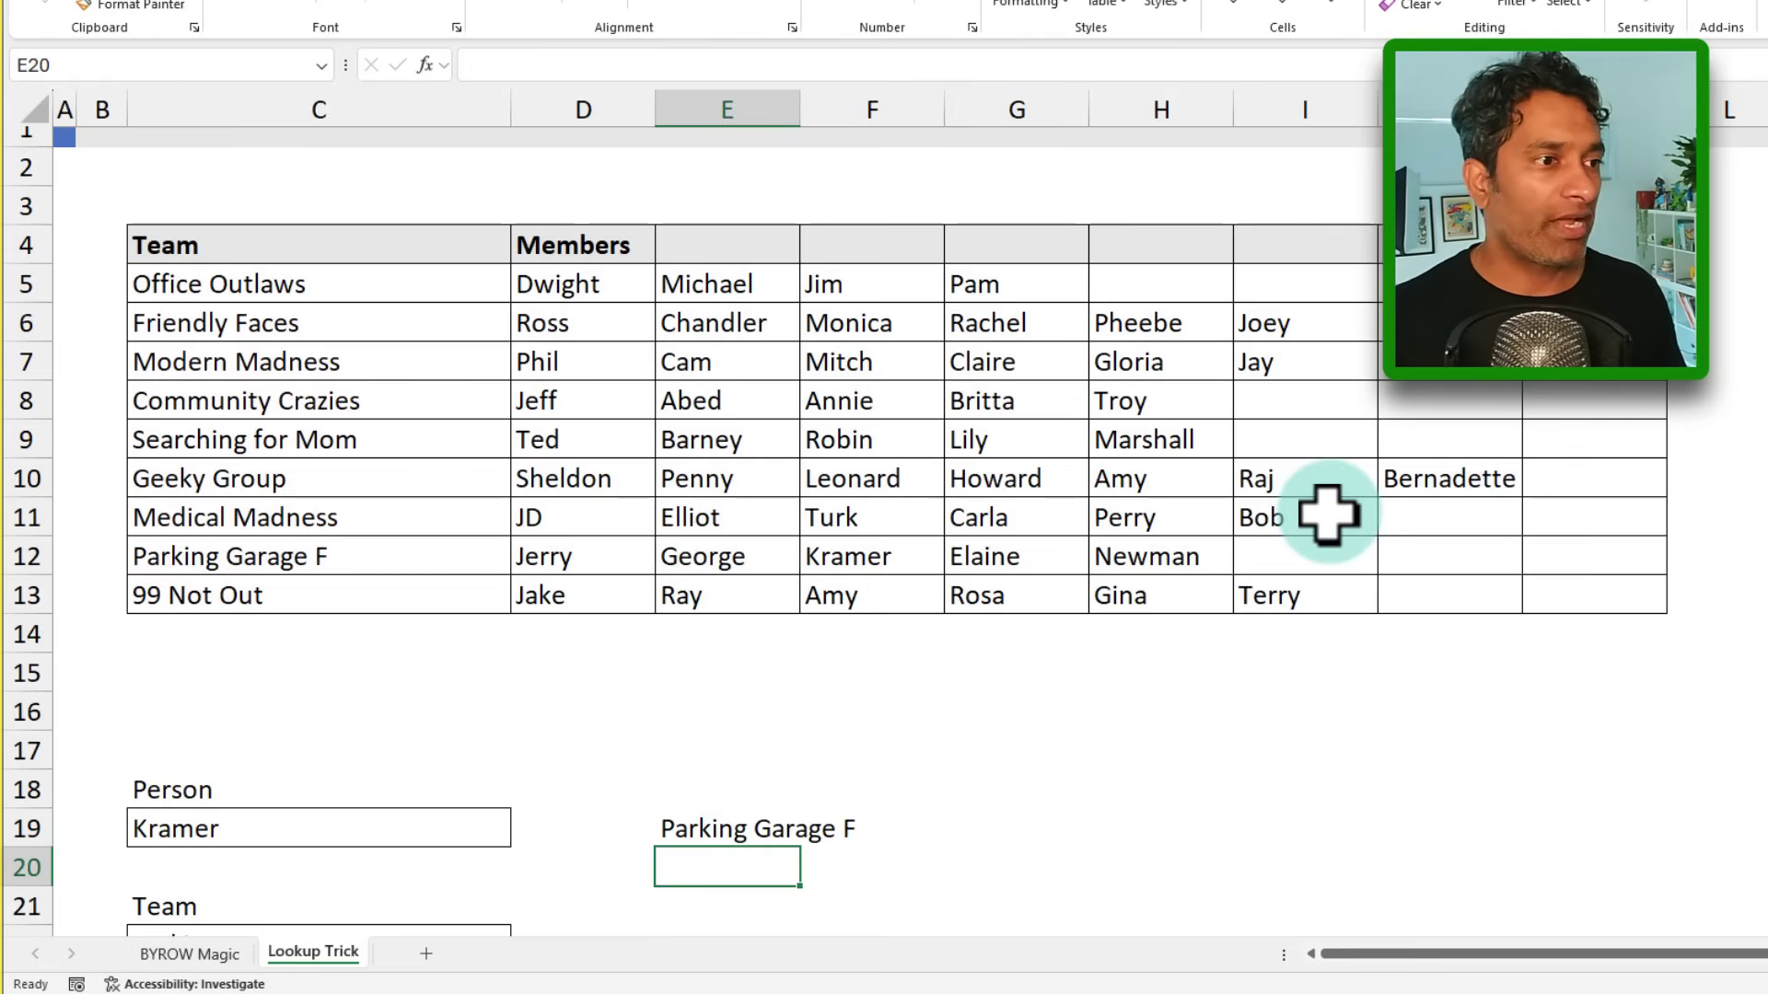
left_click(703, 829)
double_click(702, 829)
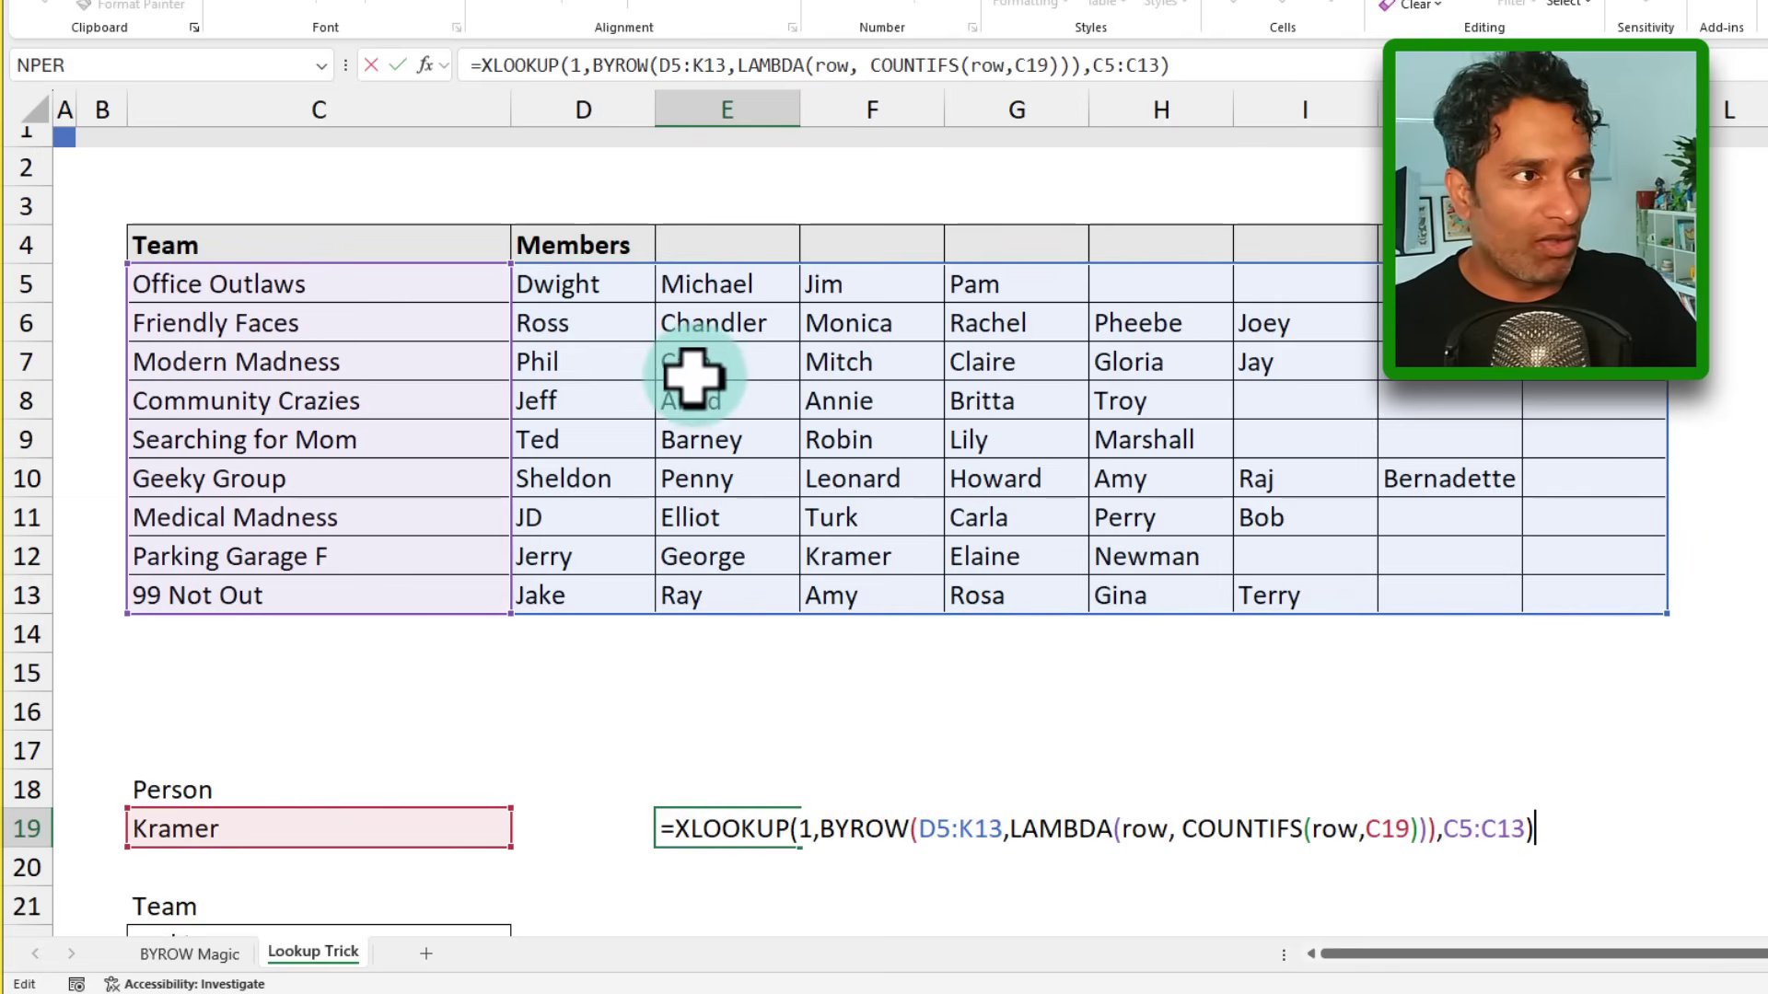
left_click_drag(801, 829, 1439, 829)
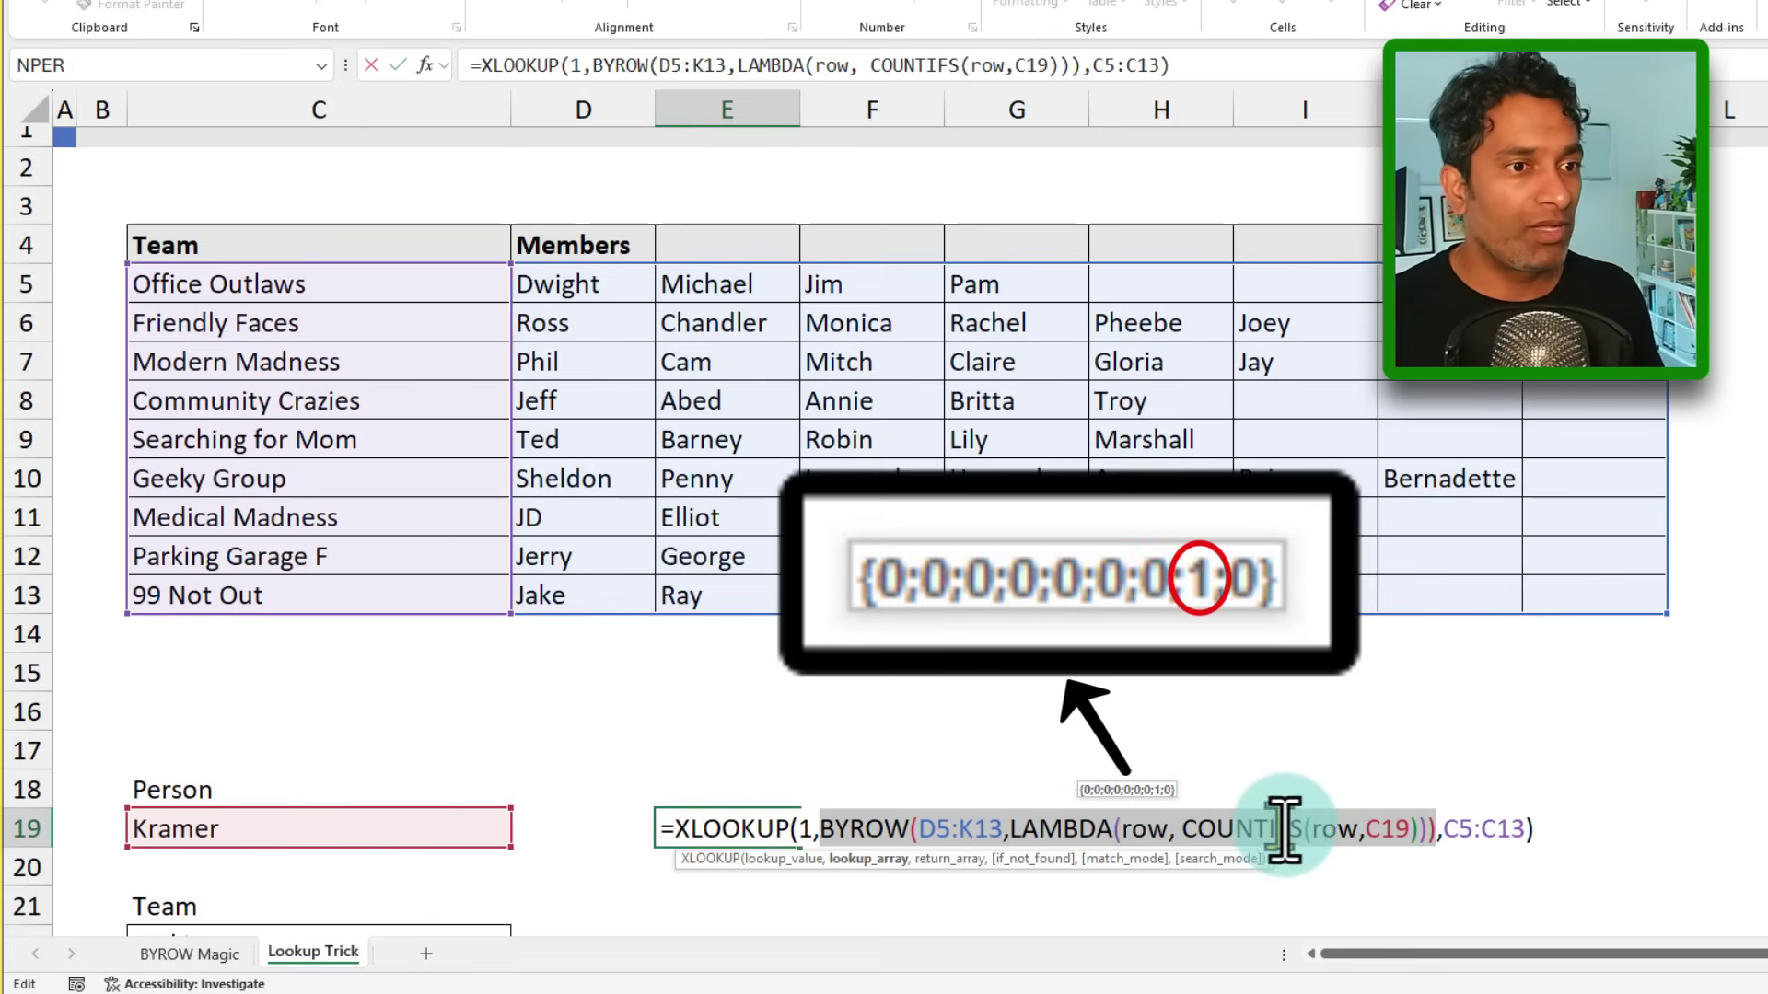
key("Escape")
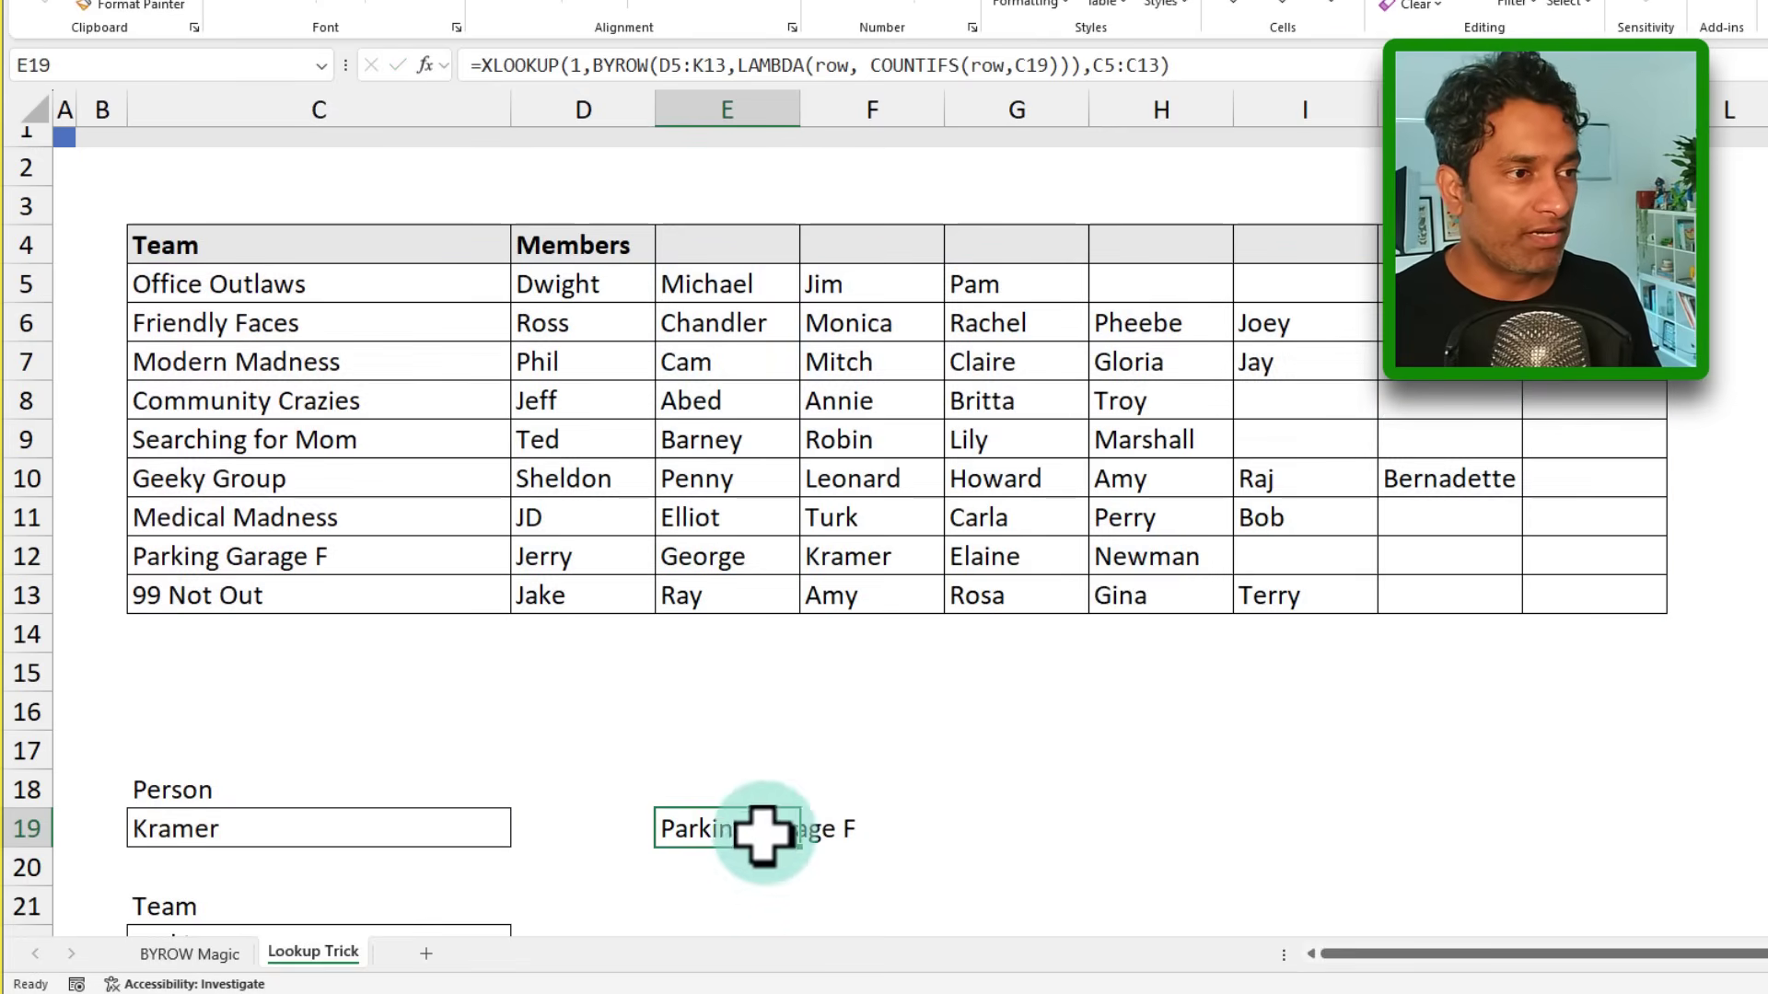
Step: Enter Jake, then Phil, in C19 to see E19 return their teams
left_click(290, 833)
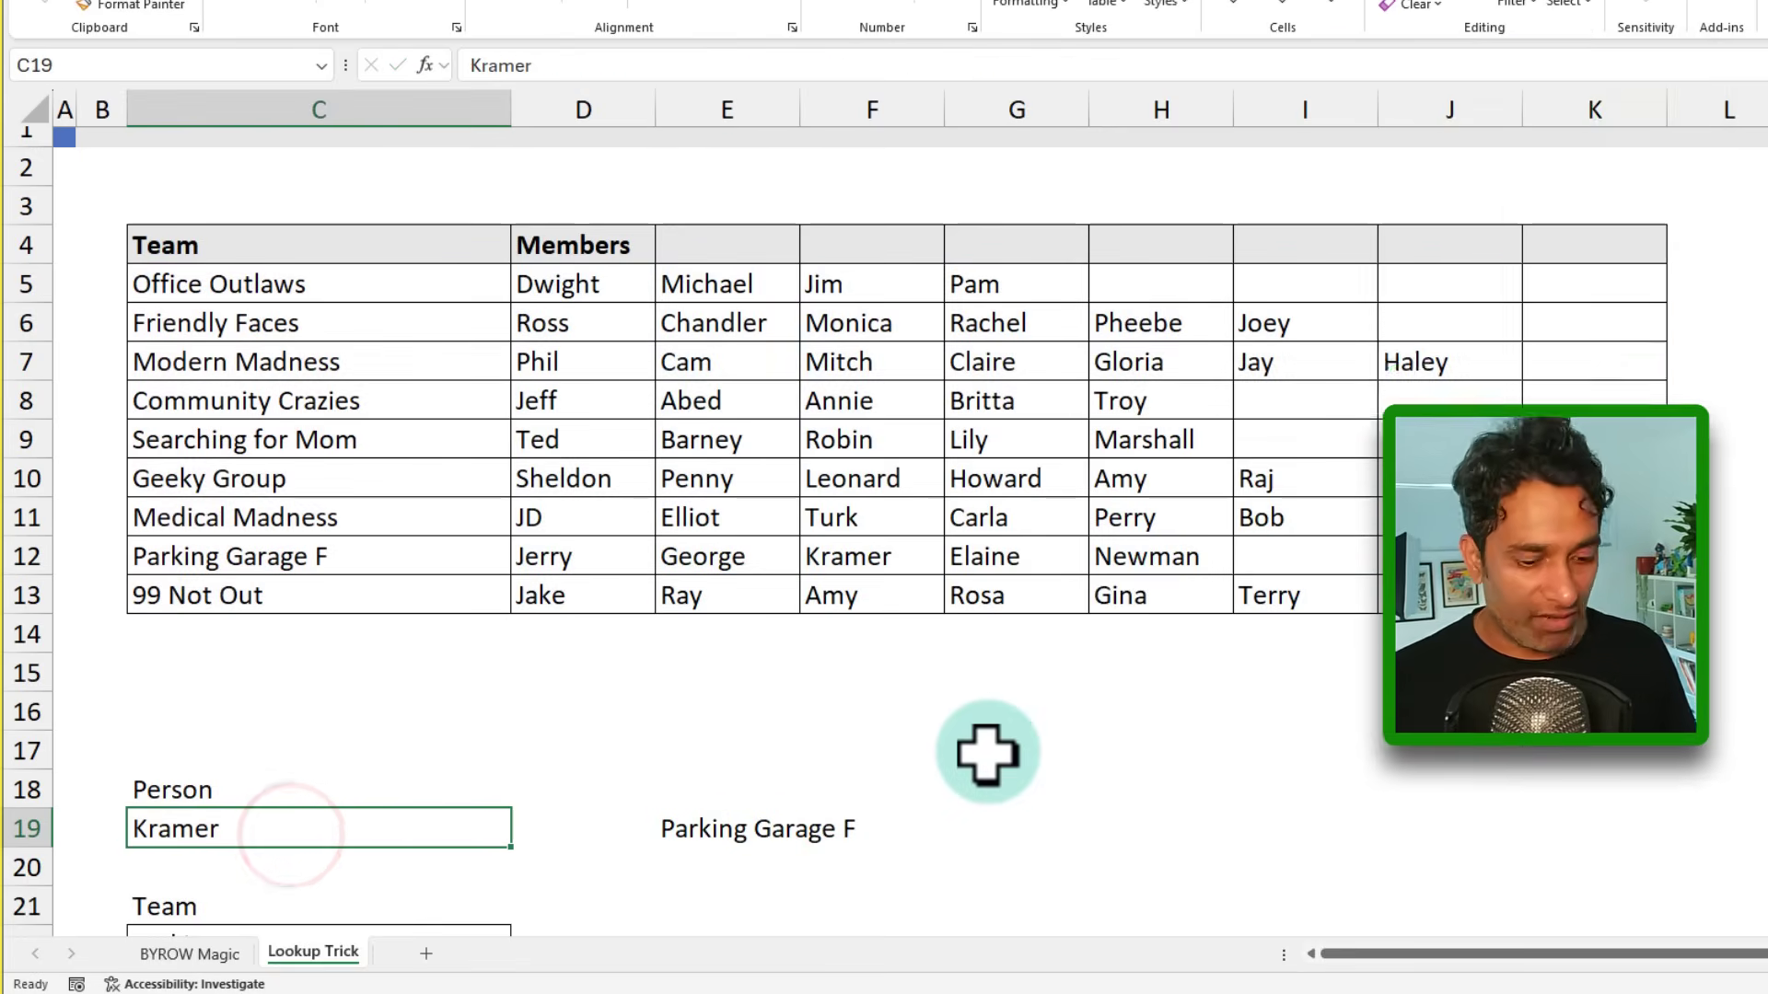
type("jAKE")
key("Return")
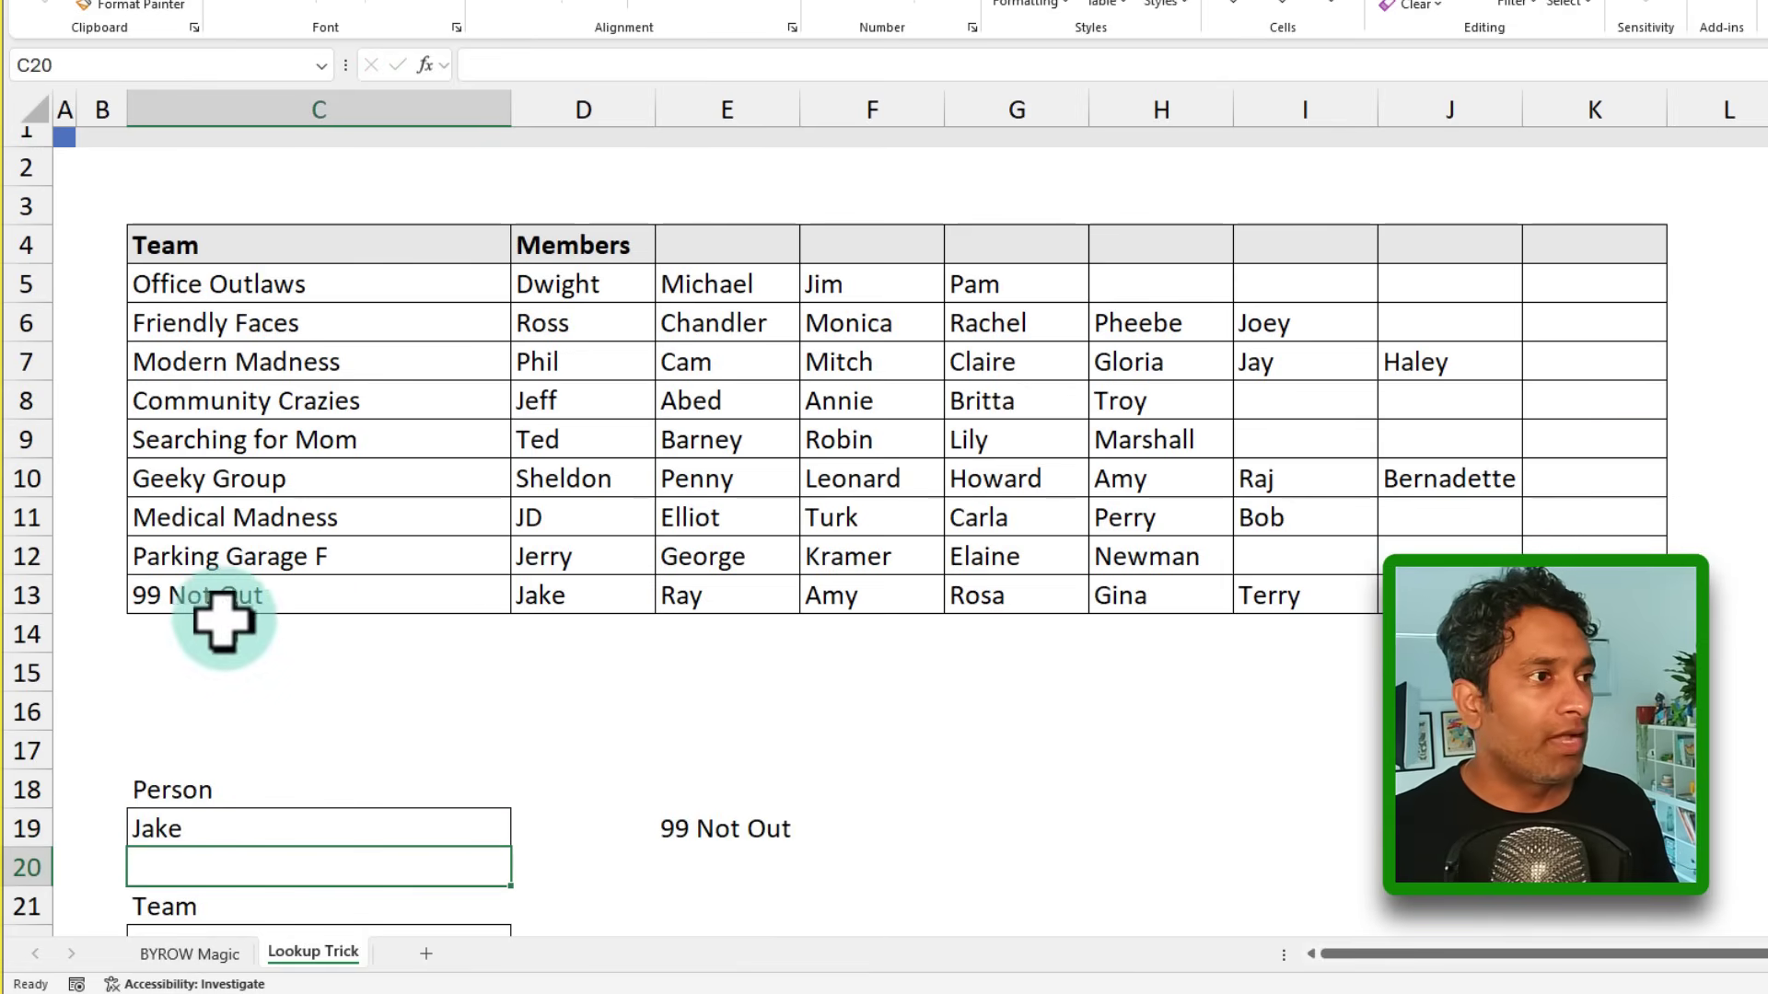
left_click(208, 598)
left_click(244, 827)
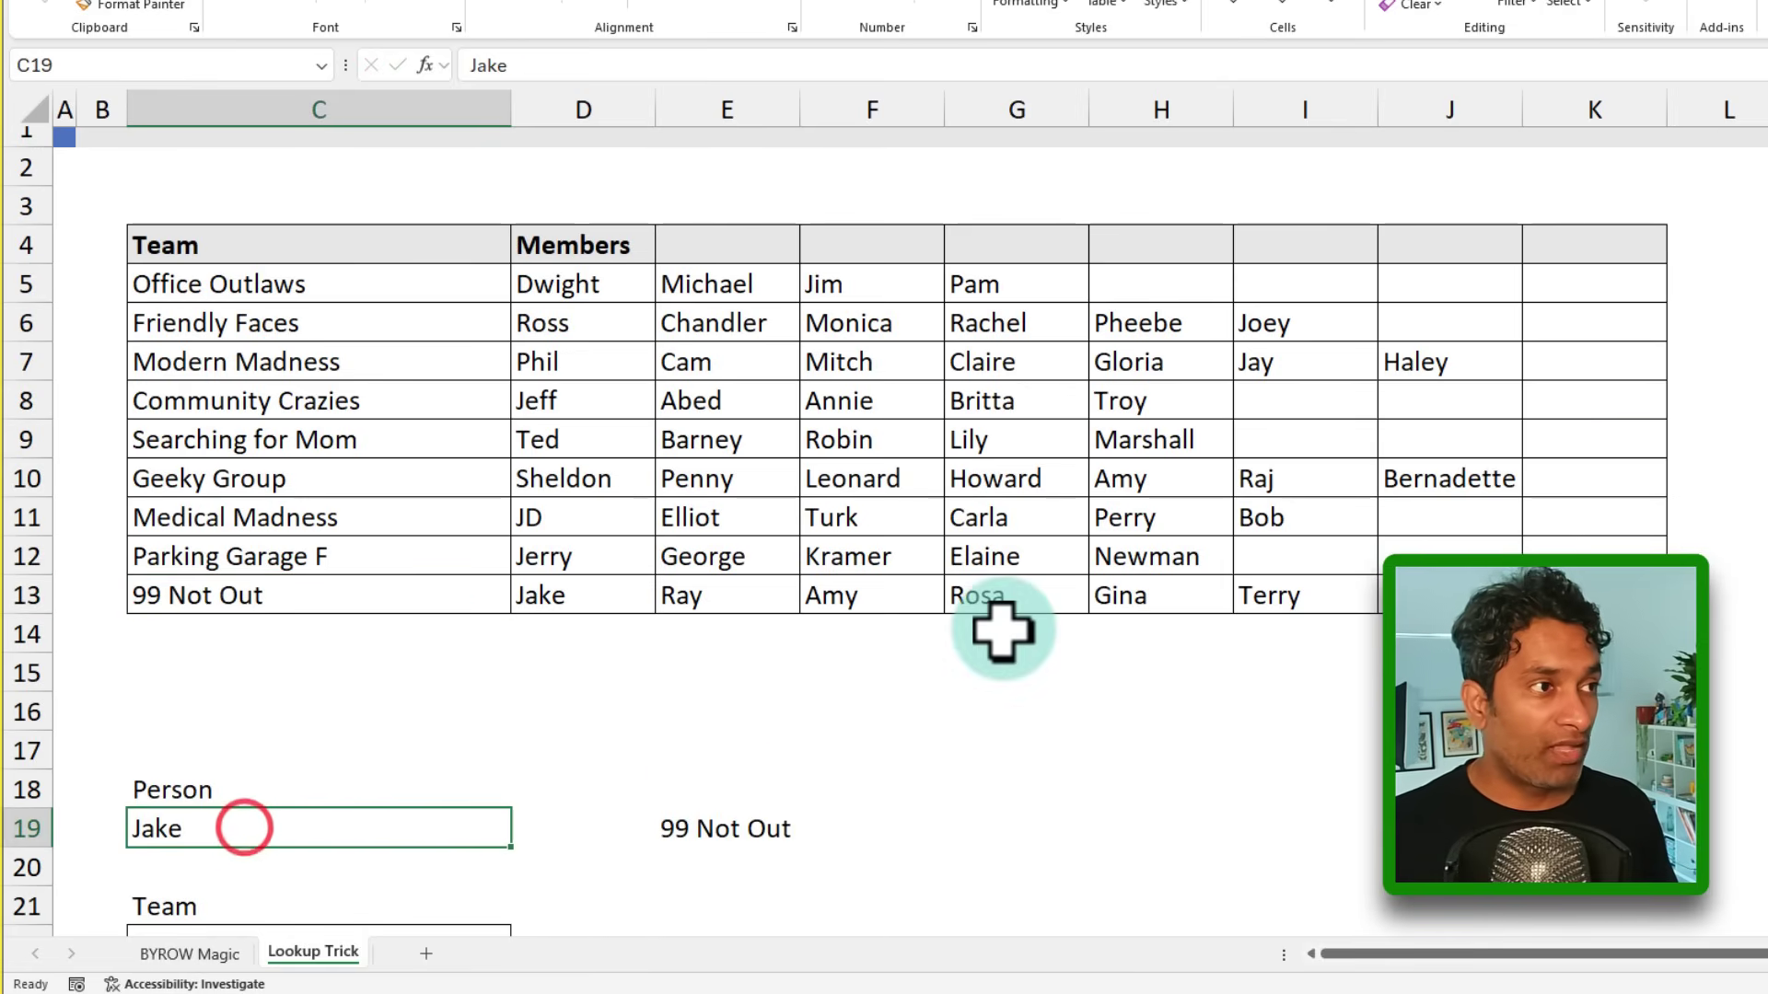
type("Ph")
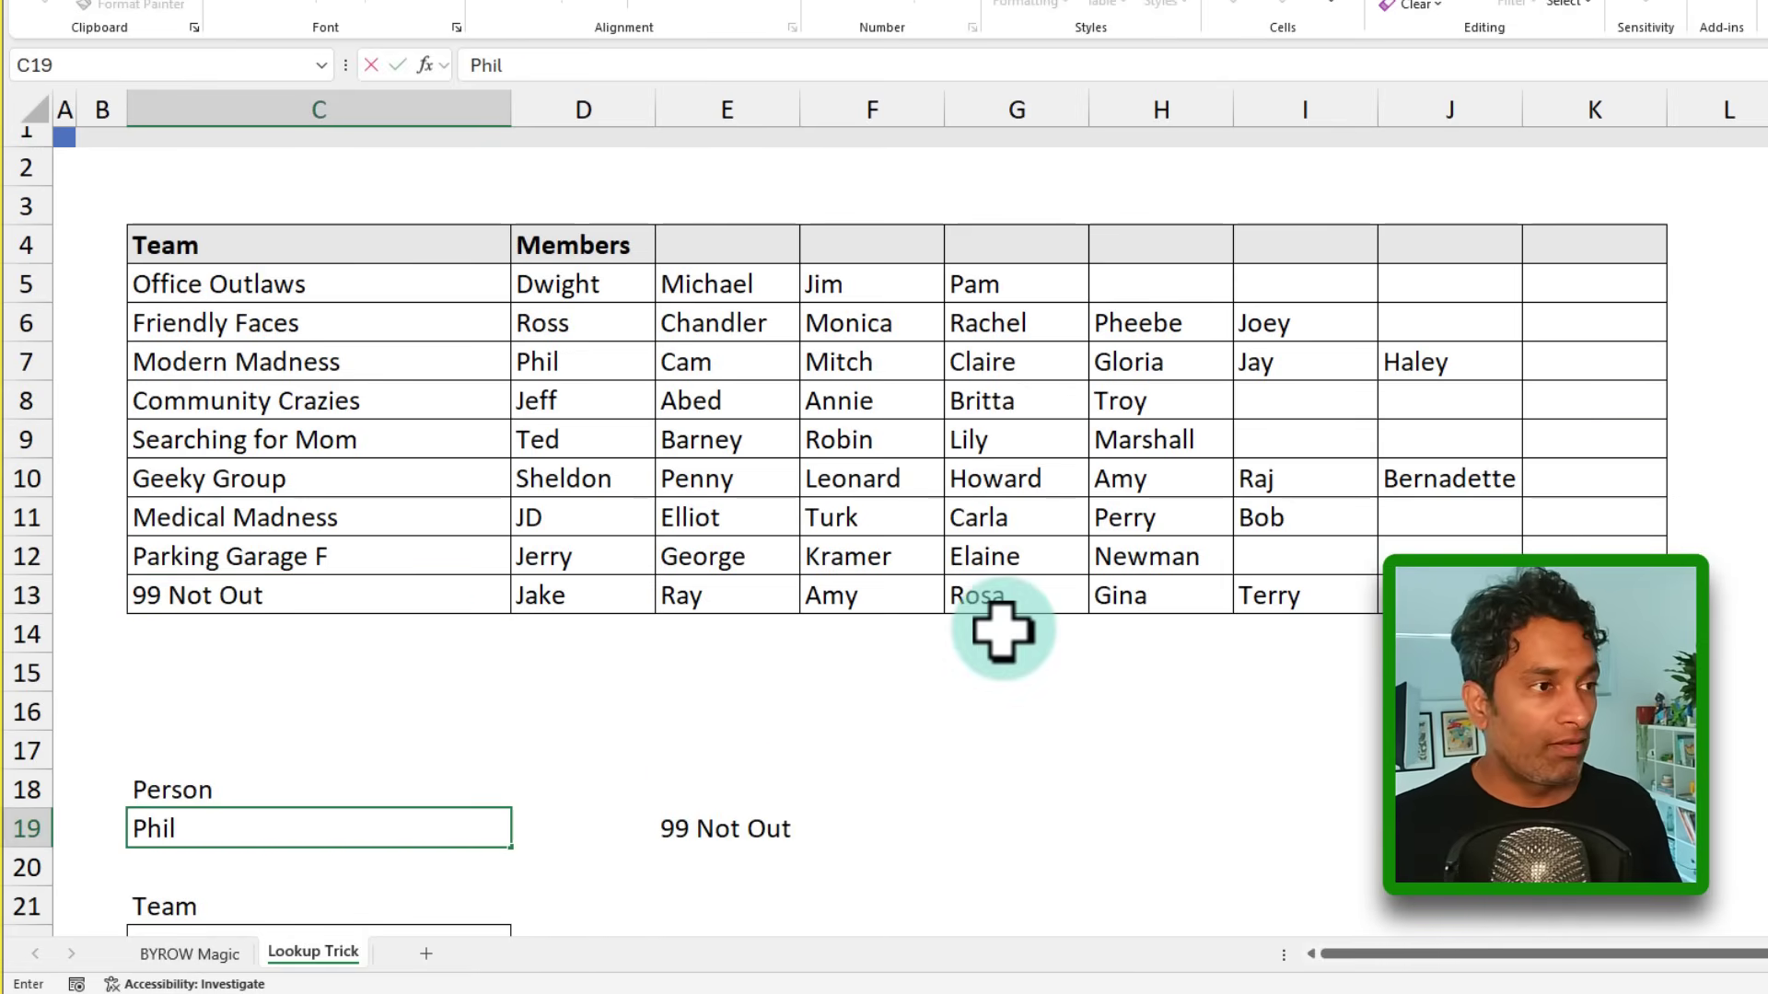
type("il")
key("Return")
Step: Enter a name missing from the table in C19 and recommit E19's formula, showing #N/A
left_click(733, 826)
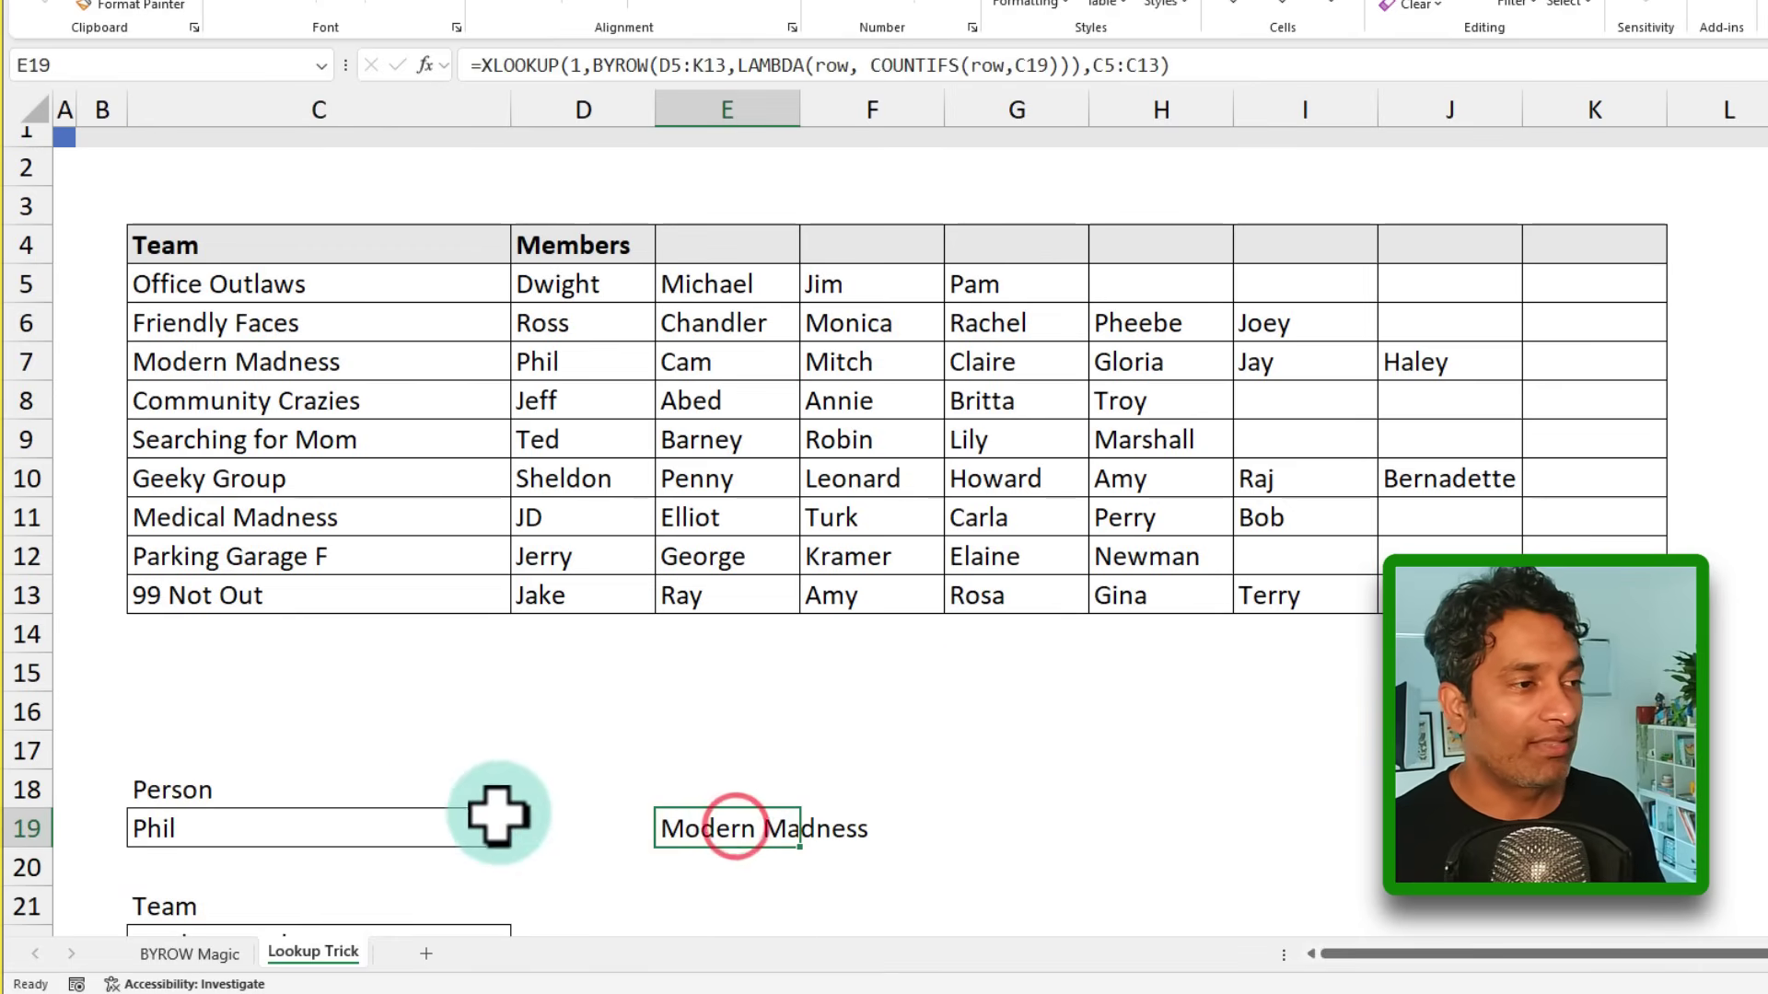
left_click(434, 821)
type("Chandoo")
key("Return")
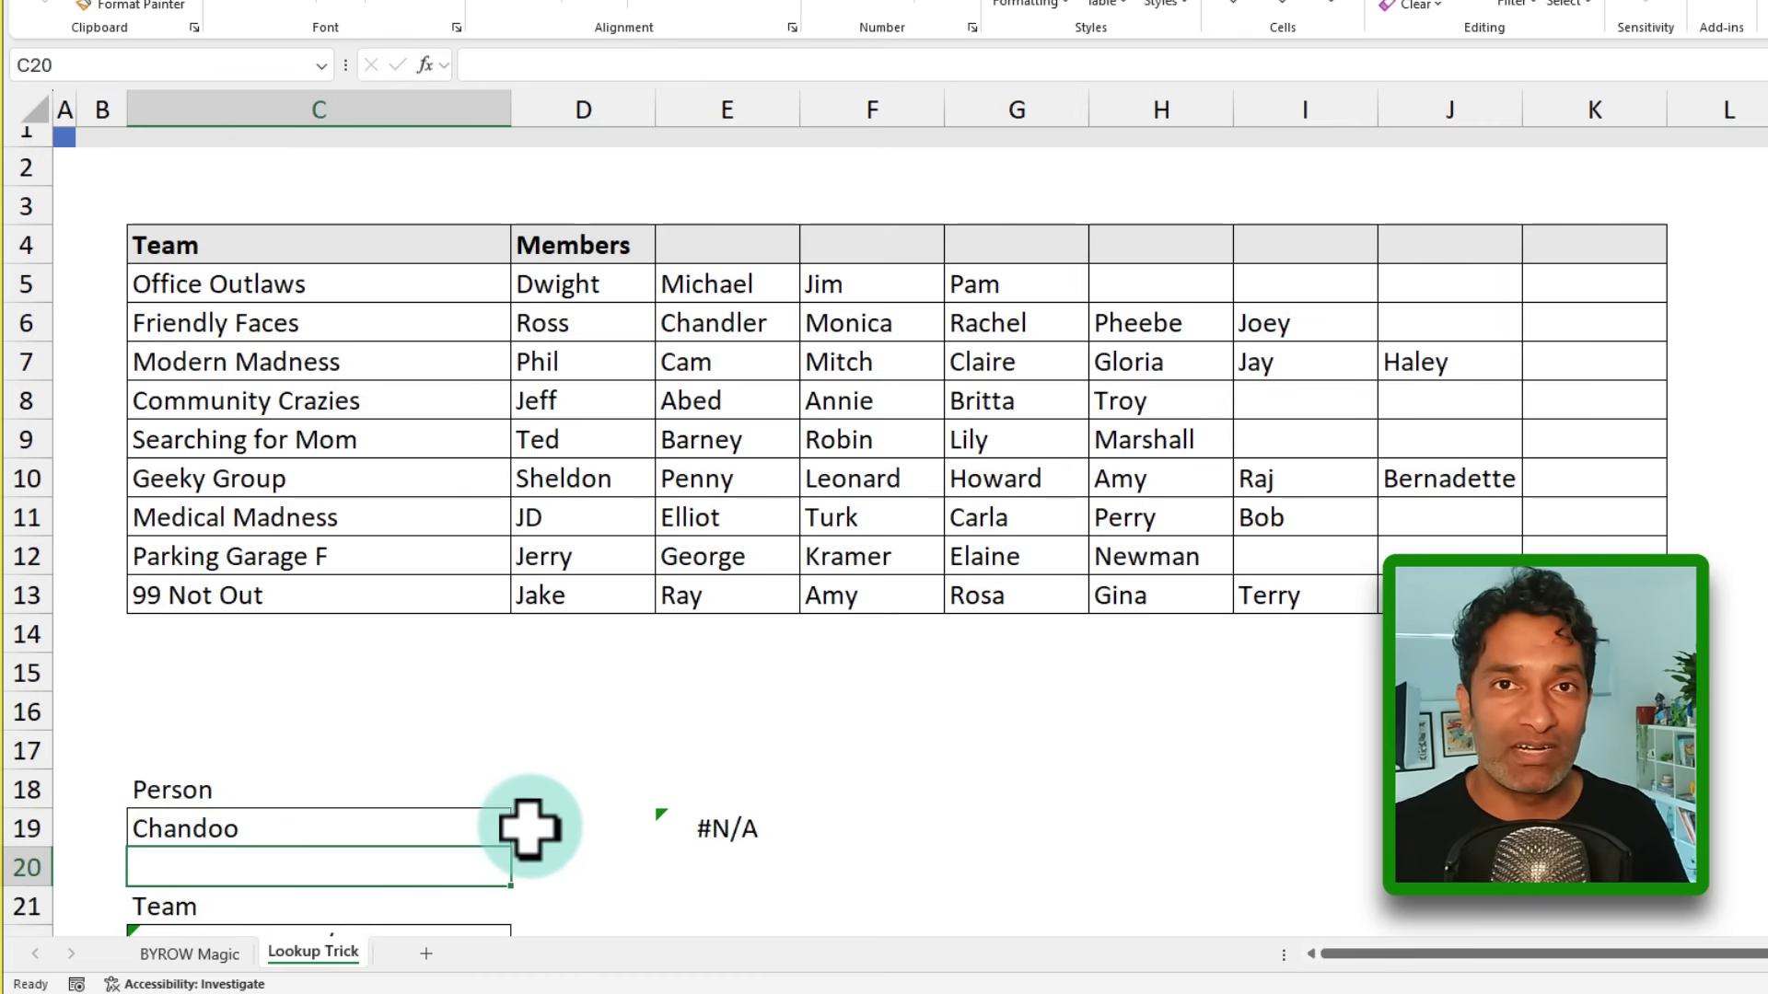
left_click(726, 824)
key("F2")
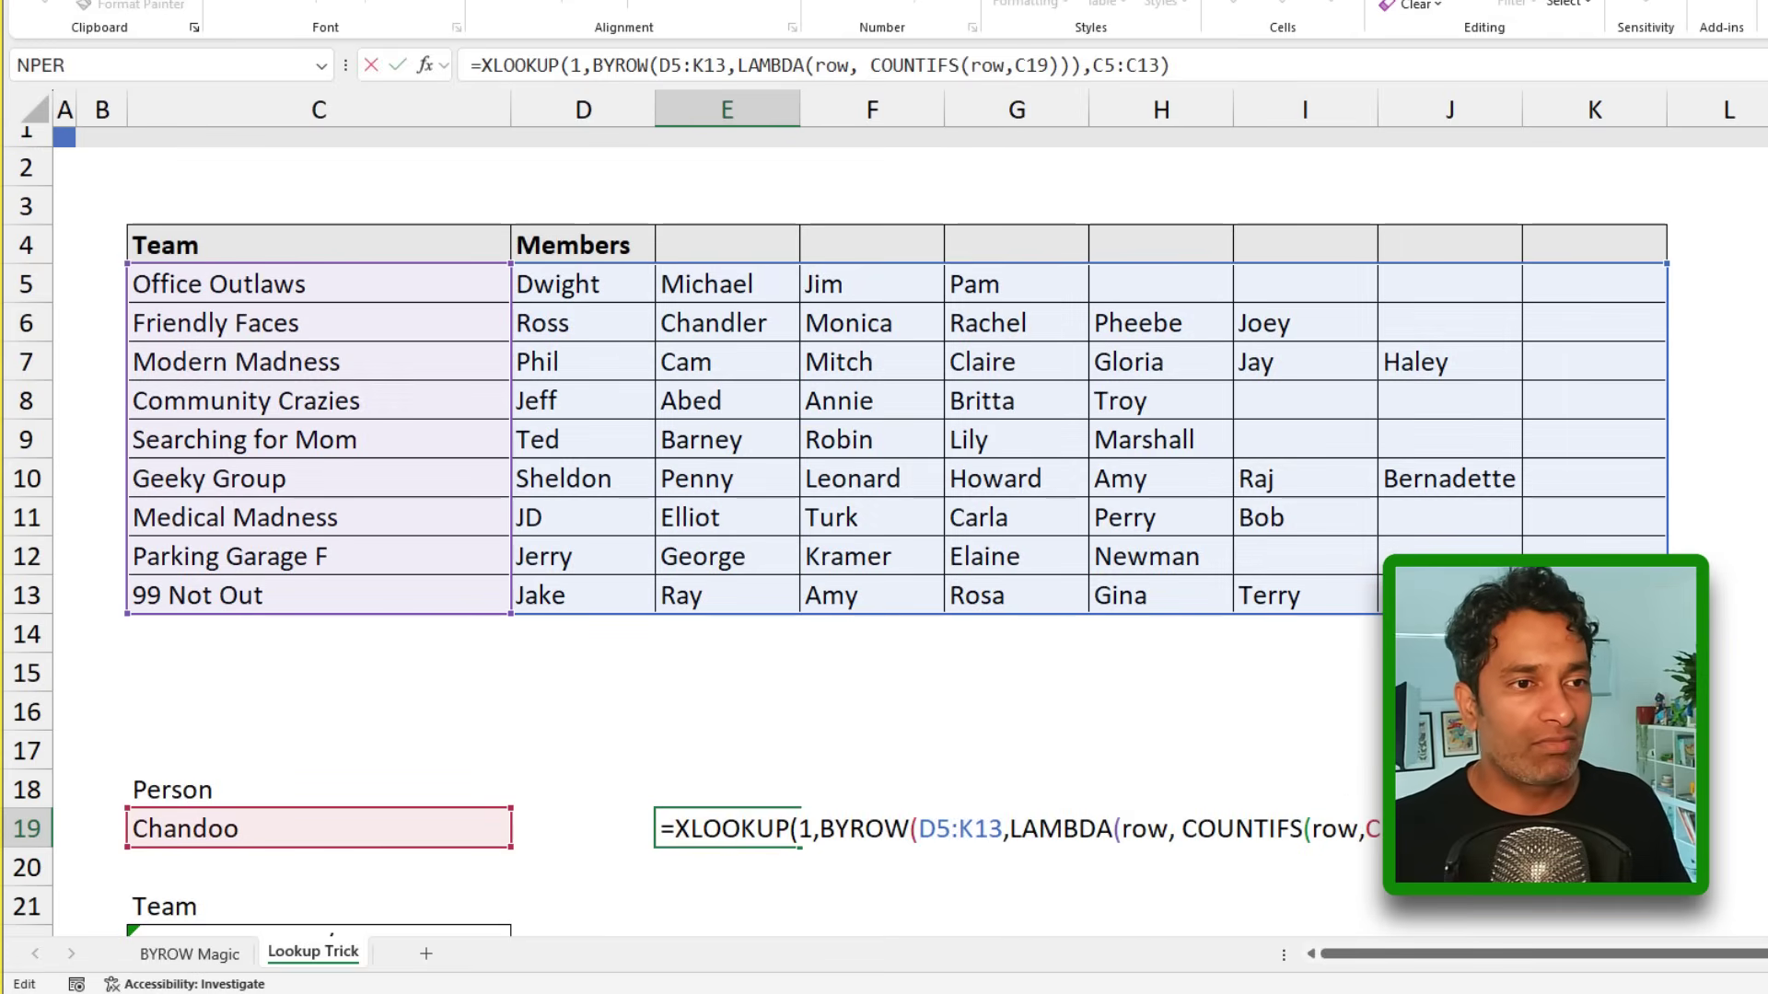
key("BackSpace")
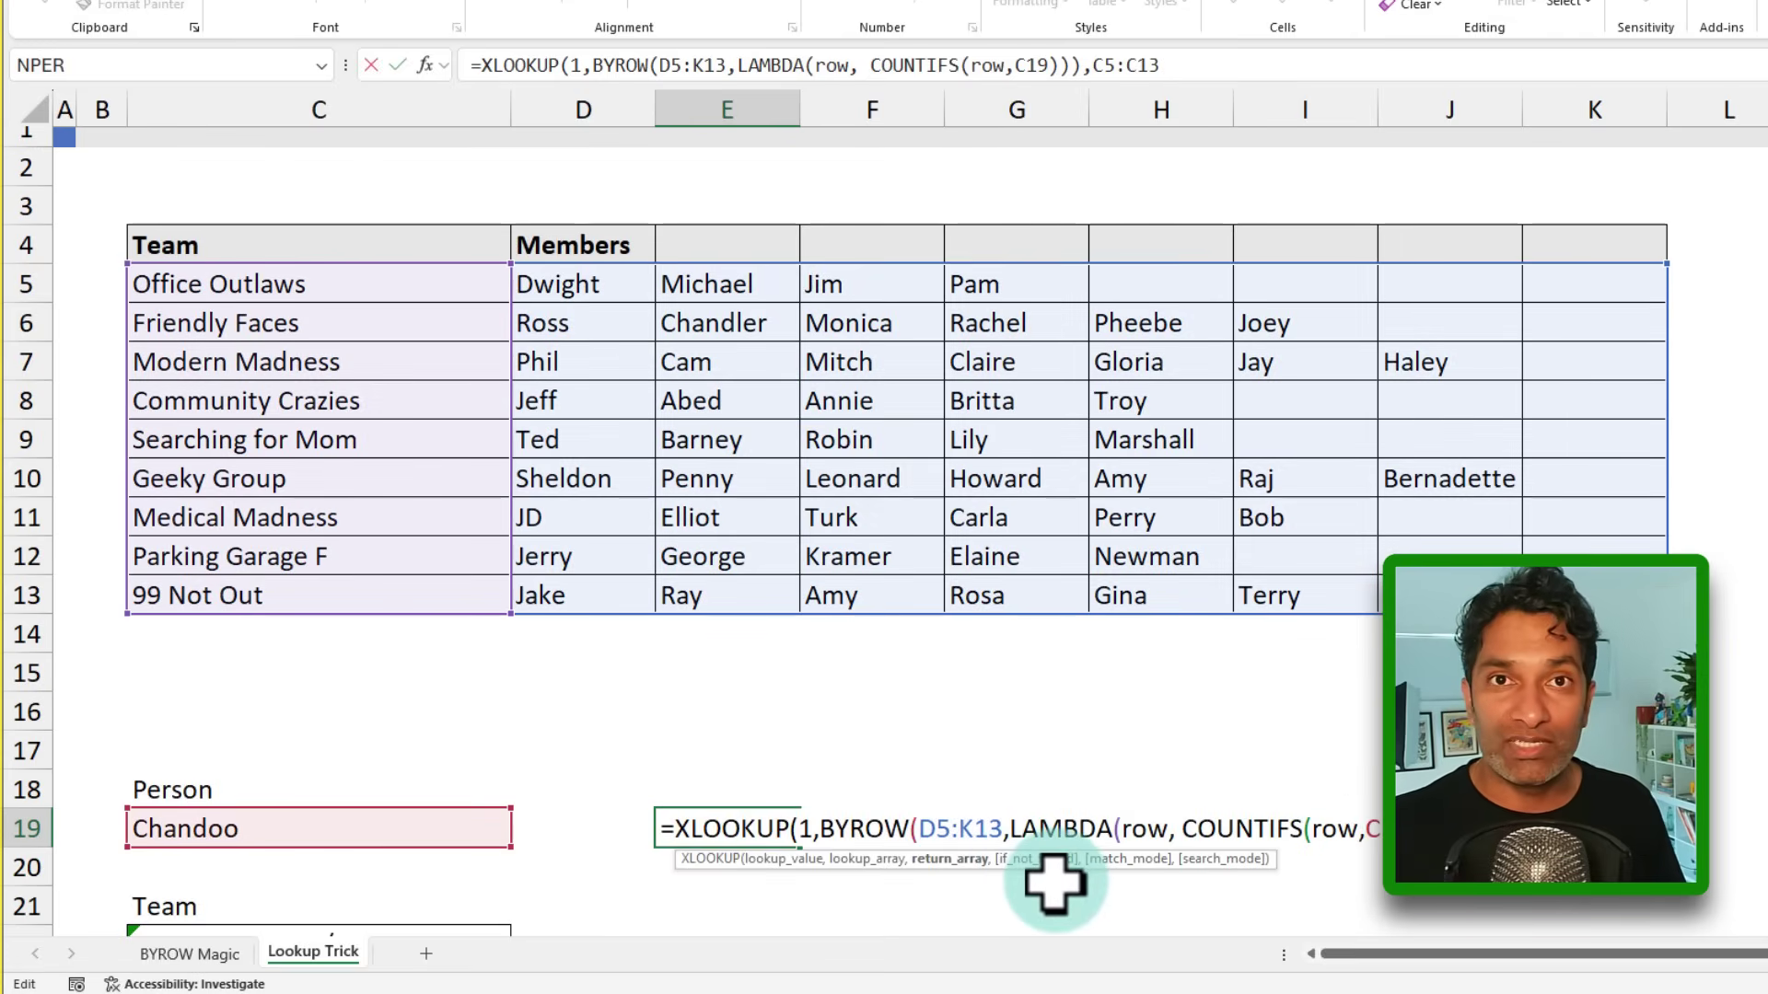
key("ctrl+Return")
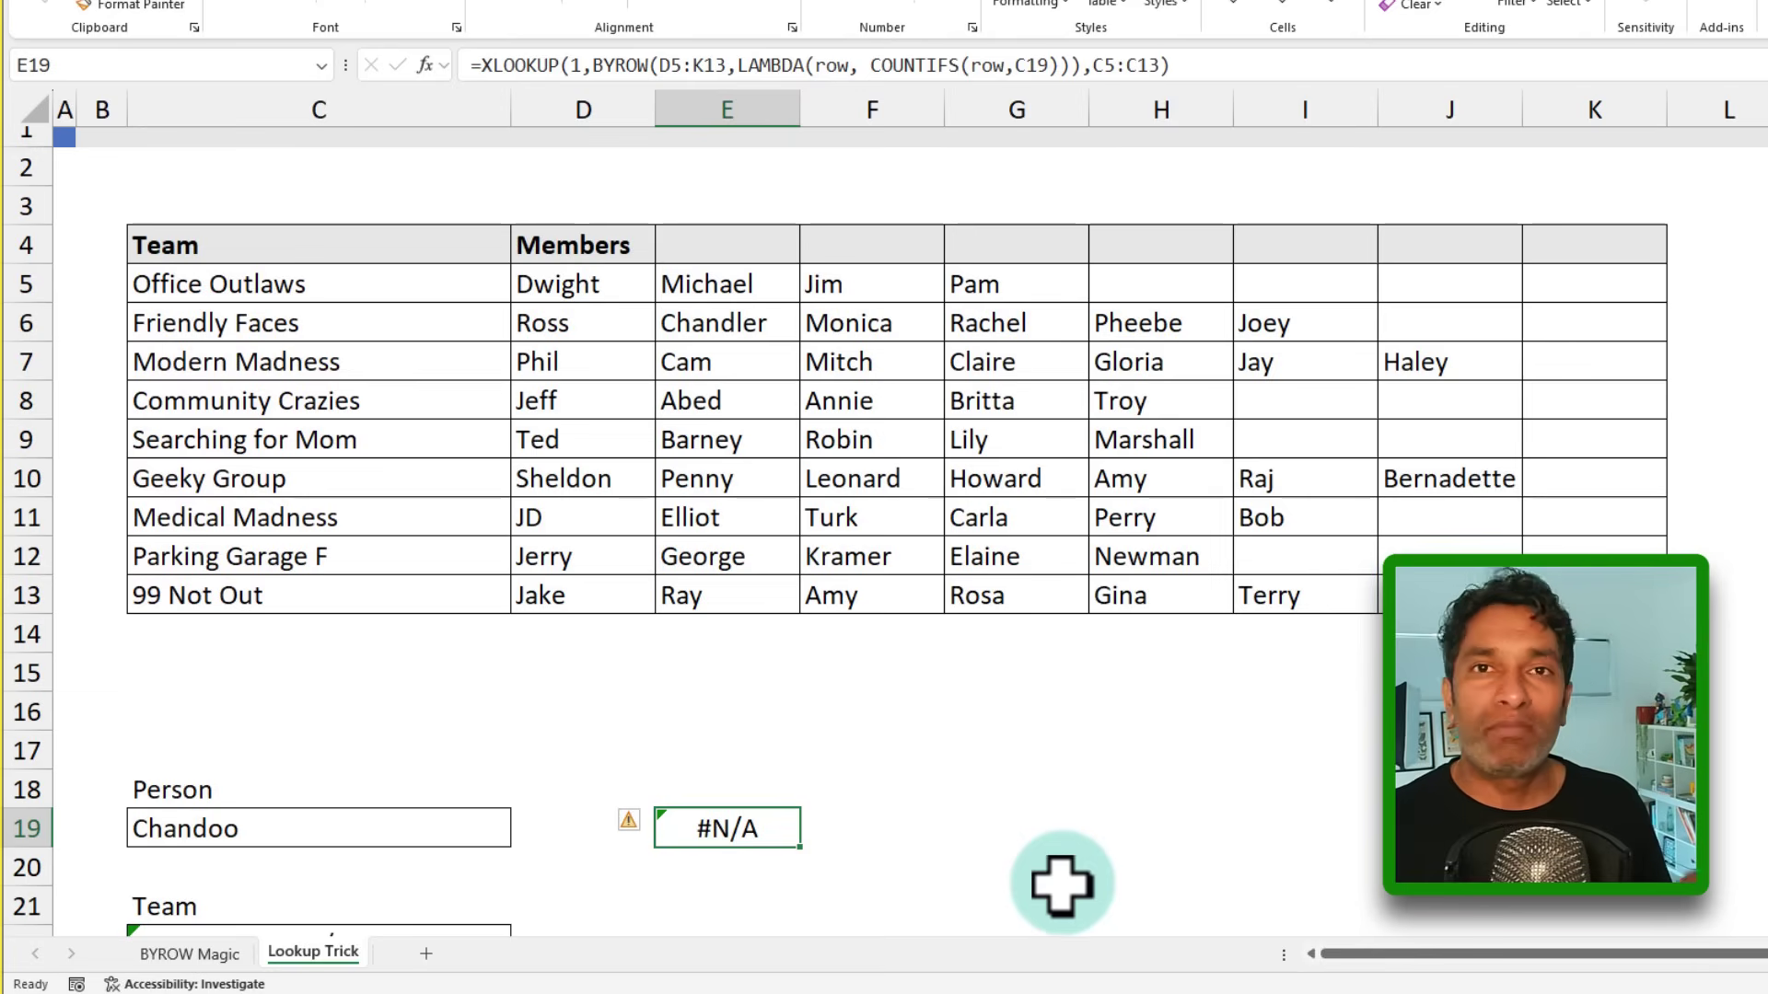